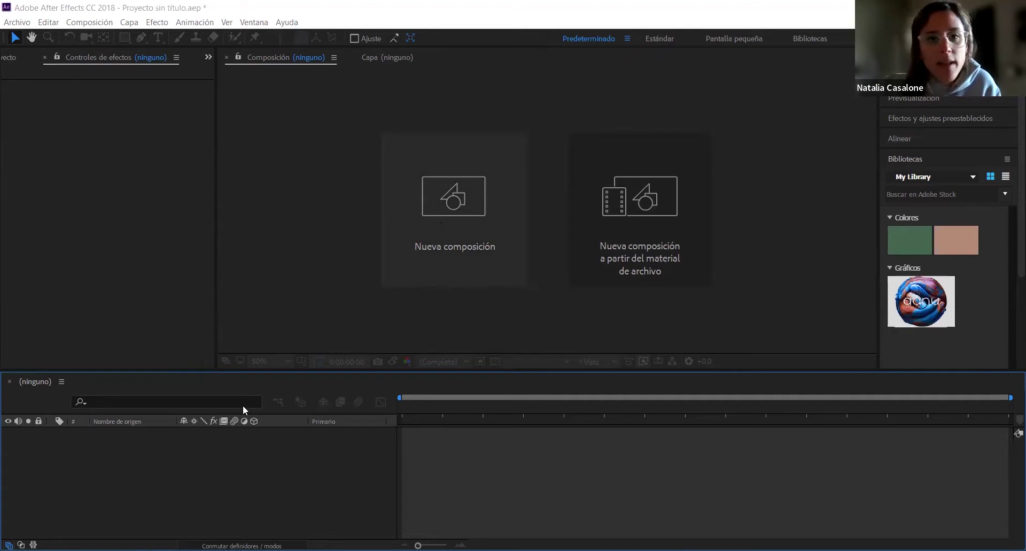
- Start a new composition based on the HDTV 1080 25 preset
left_click(248, 387)
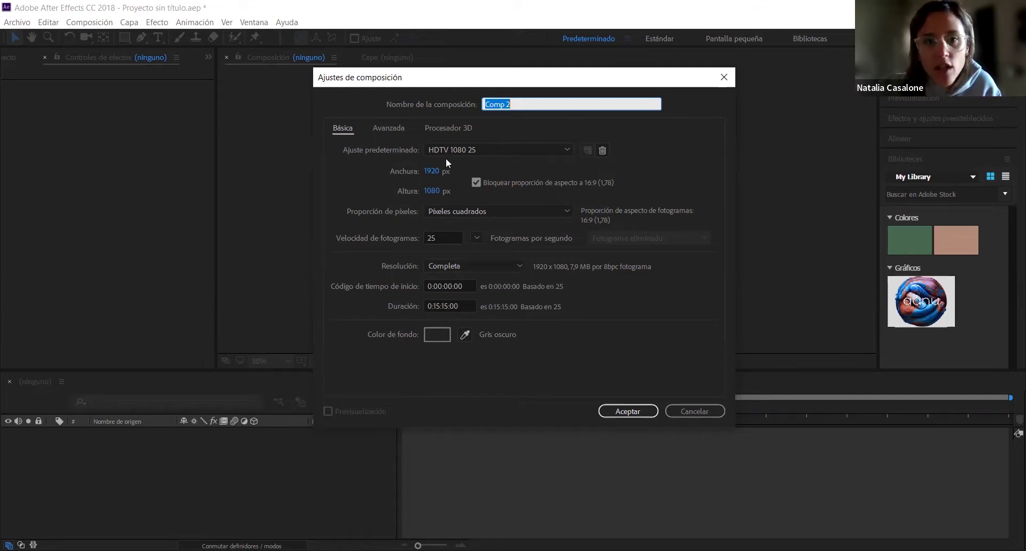
left_click(504, 150)
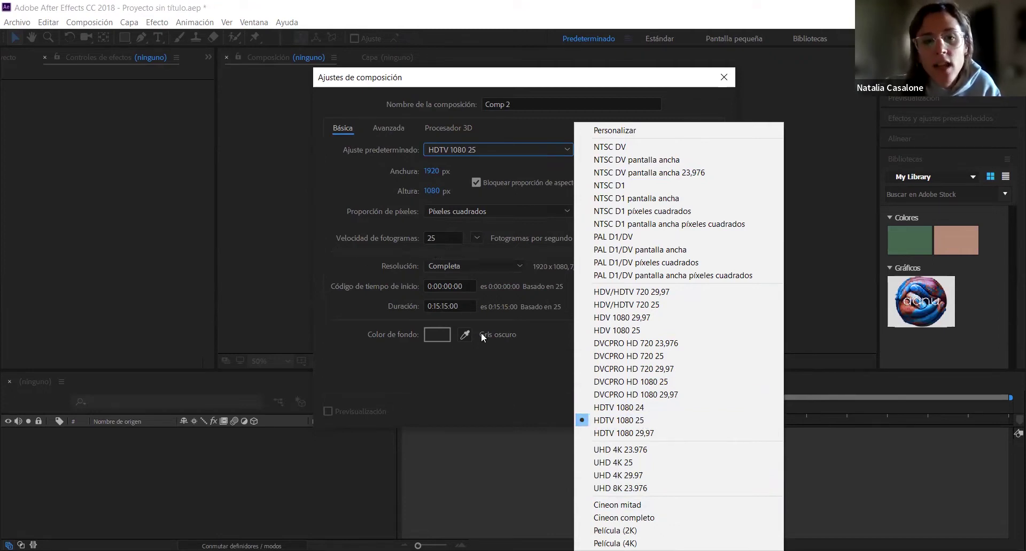
left_click(494, 364)
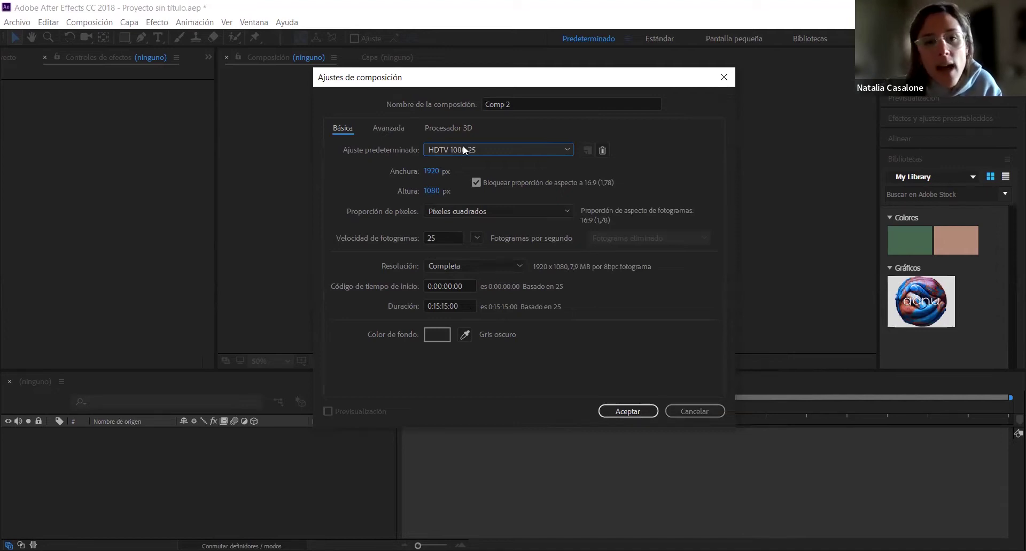
left_click(461, 153)
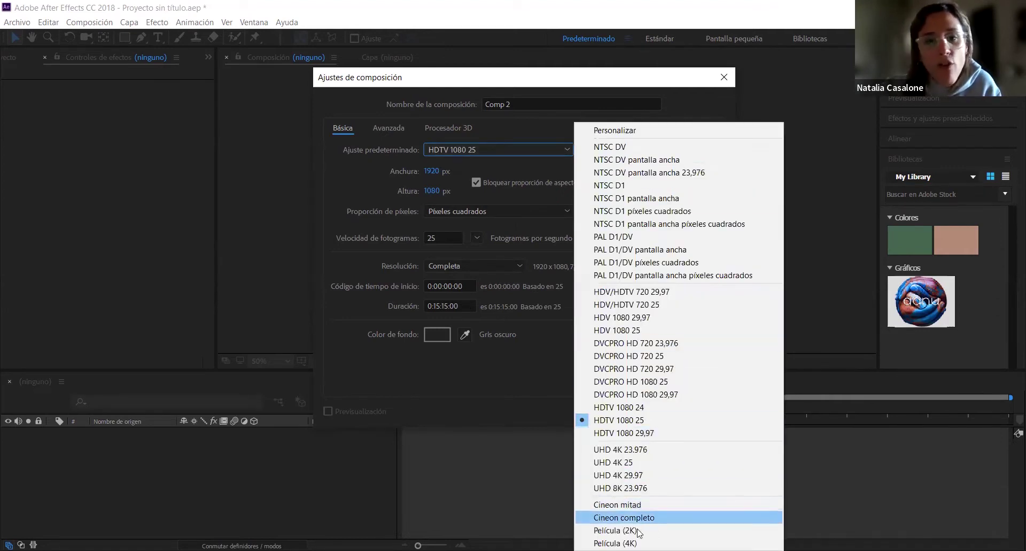
left_click(493, 387)
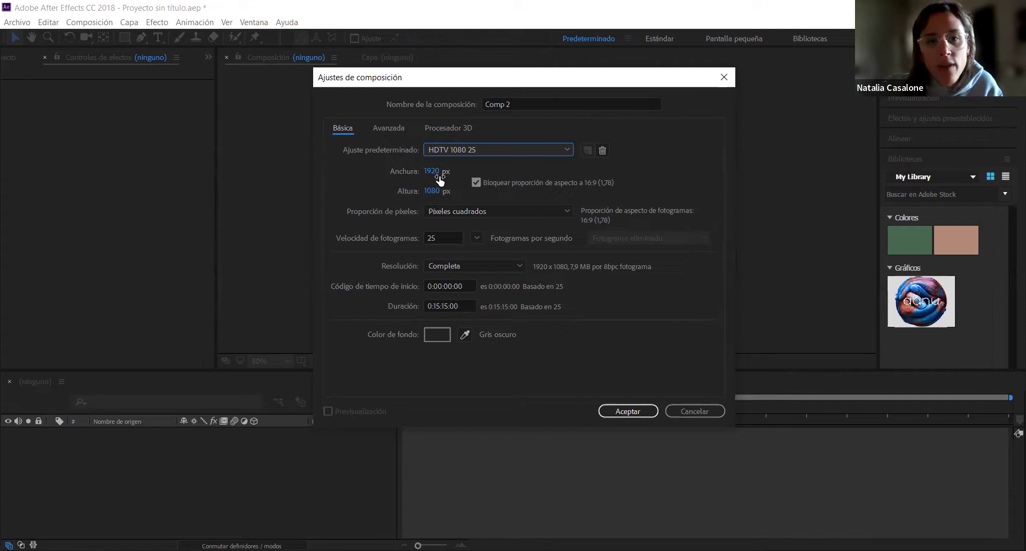
- Keep square pixels, a frame rate of 25 and full resolution for the new composition
left_click(438, 216)
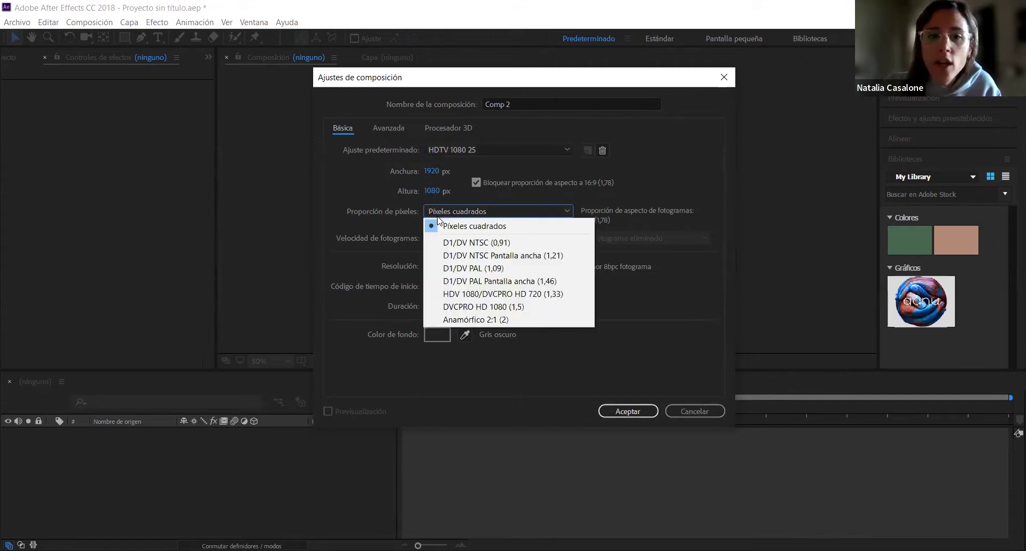
left_click(437, 226)
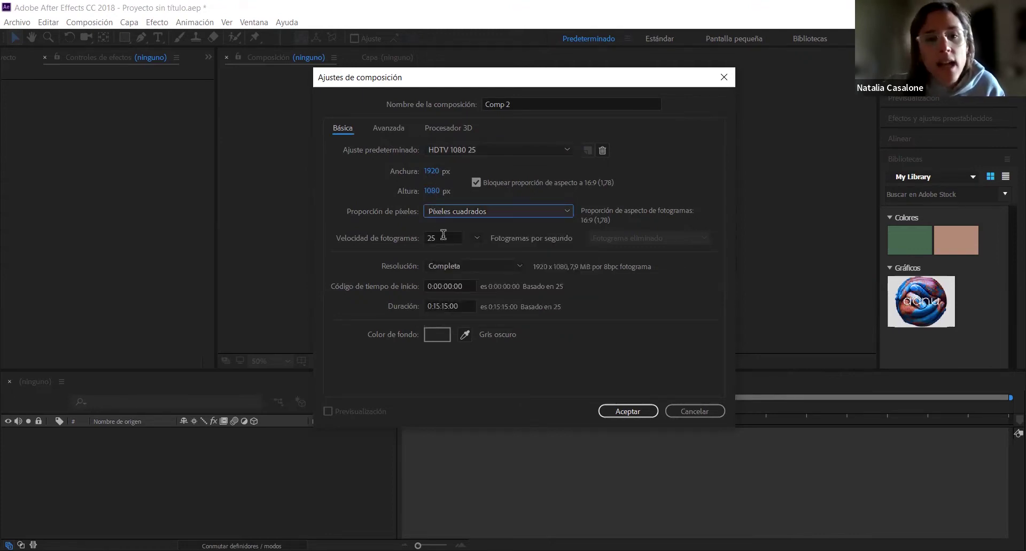
left_click(444, 235)
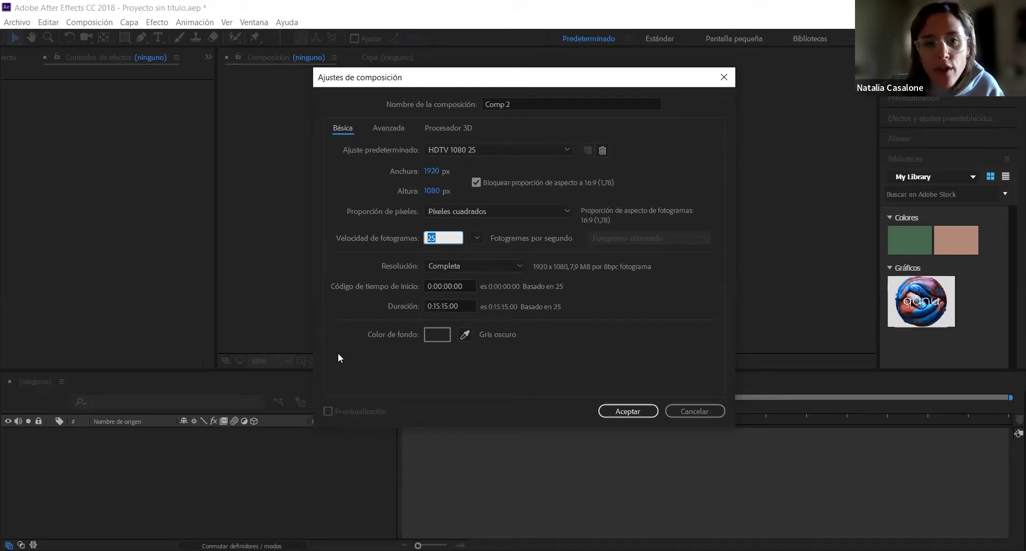
left_click(444, 270)
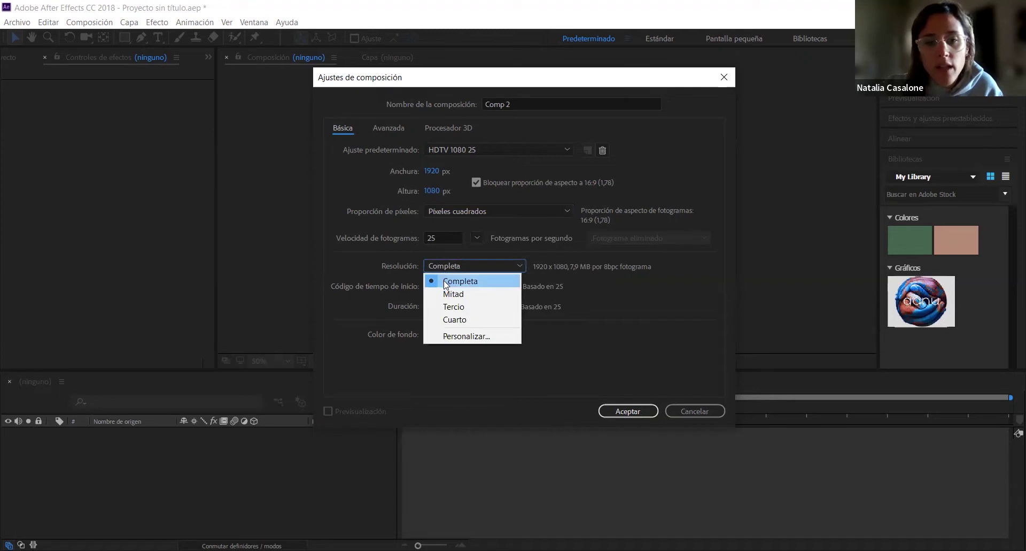
left_click(446, 281)
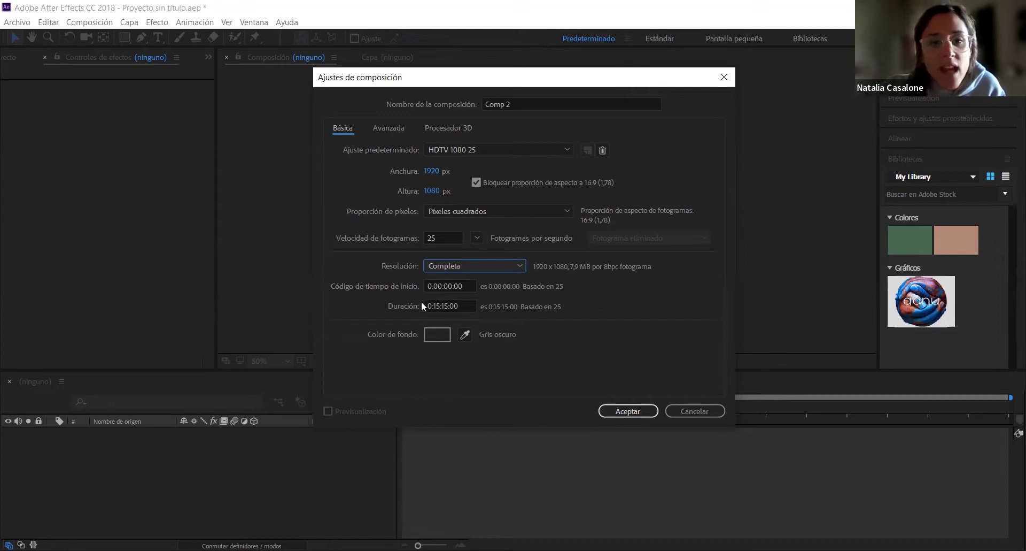
left_click(466, 306)
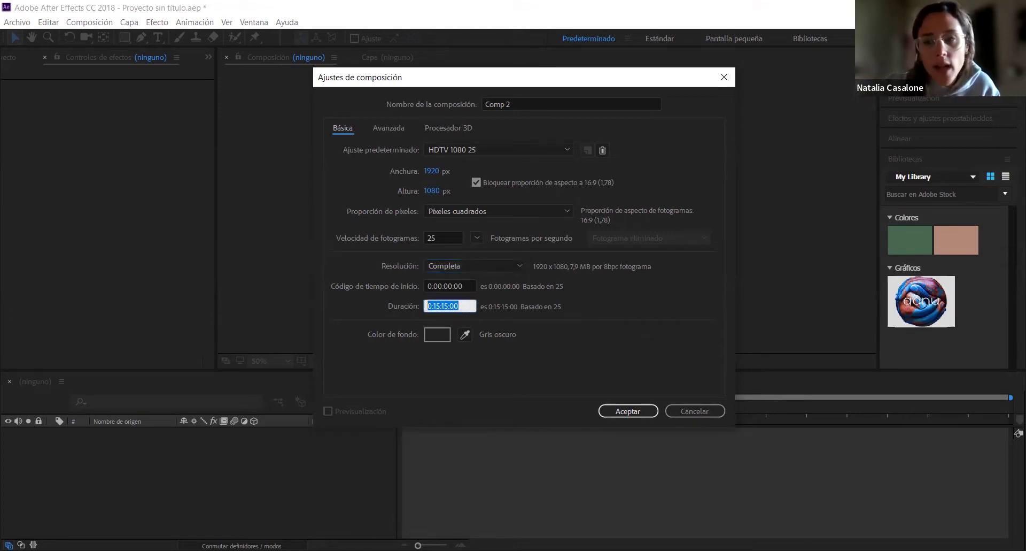
left_click(436, 307)
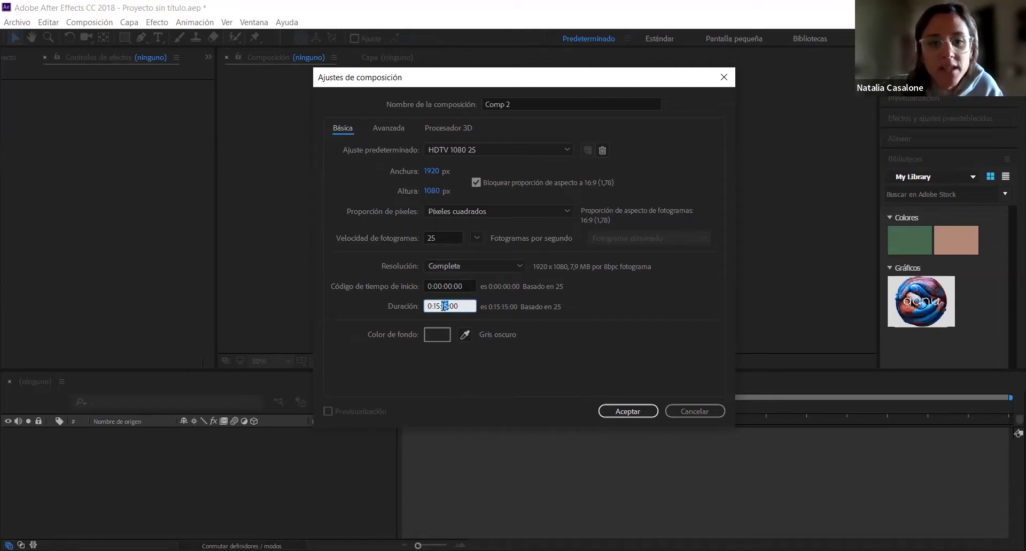
left_click_drag(444, 307, 435, 308)
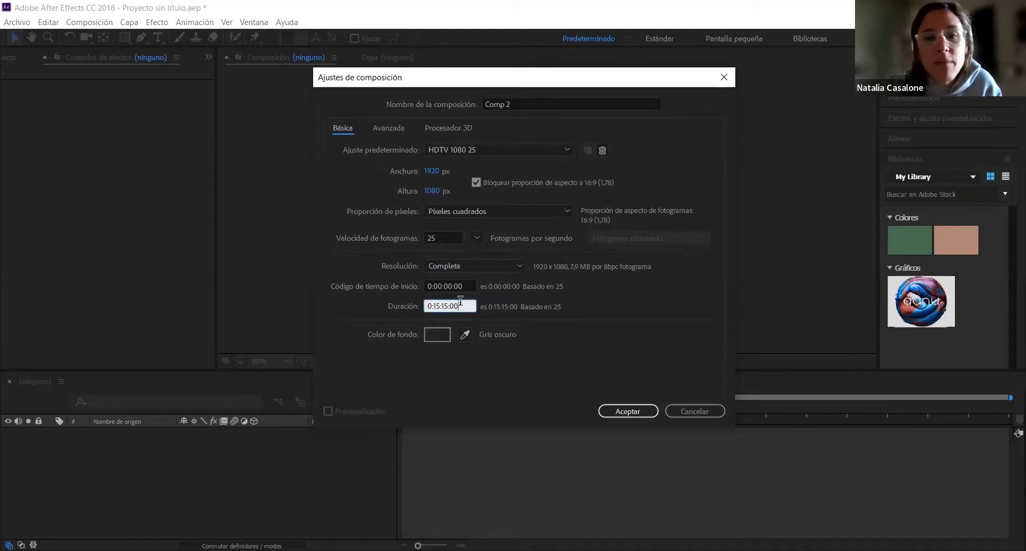
double_click(454, 307)
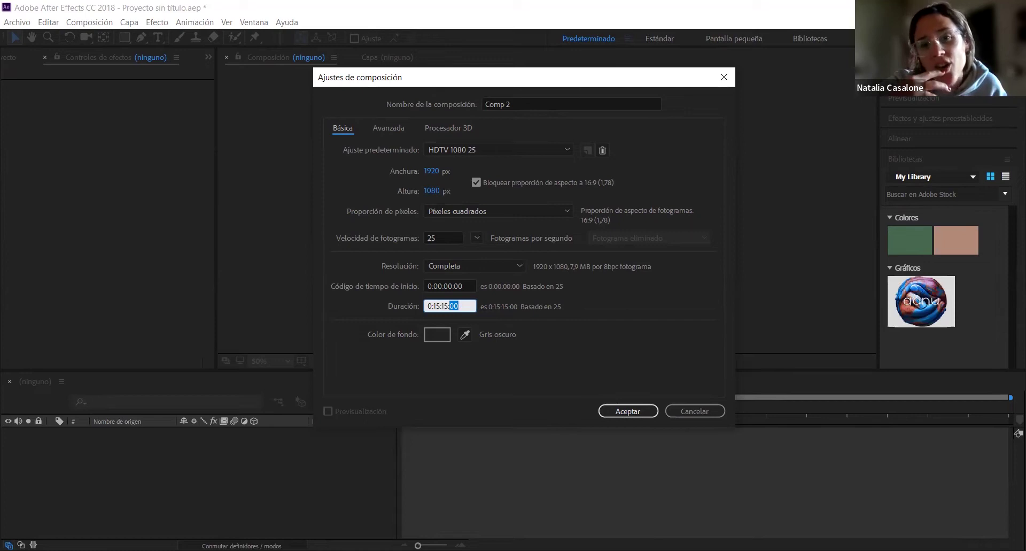
double_click(446, 305)
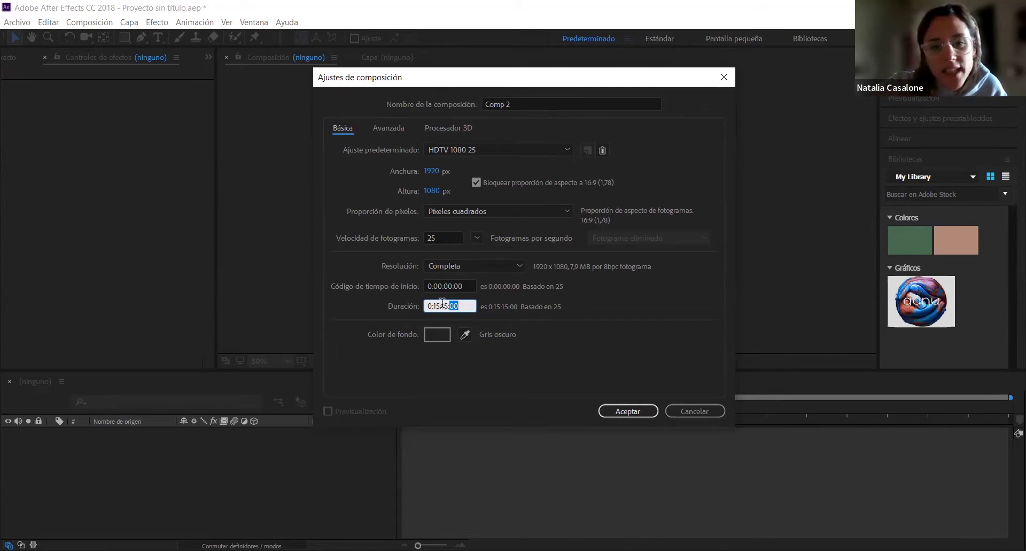
left_click(556, 339)
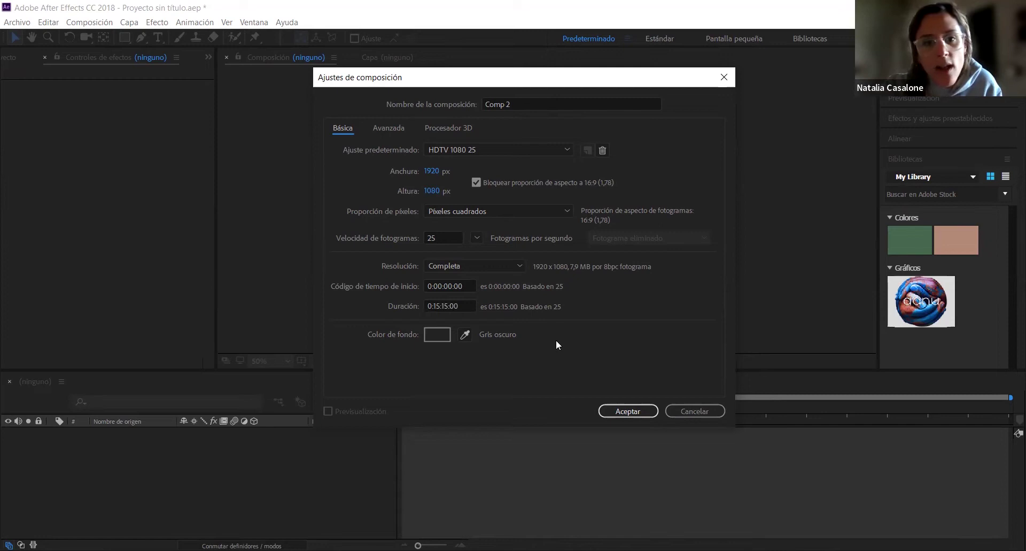
- Set the composition's duration to one minute, 0:01:00:00
left_click(440, 305)
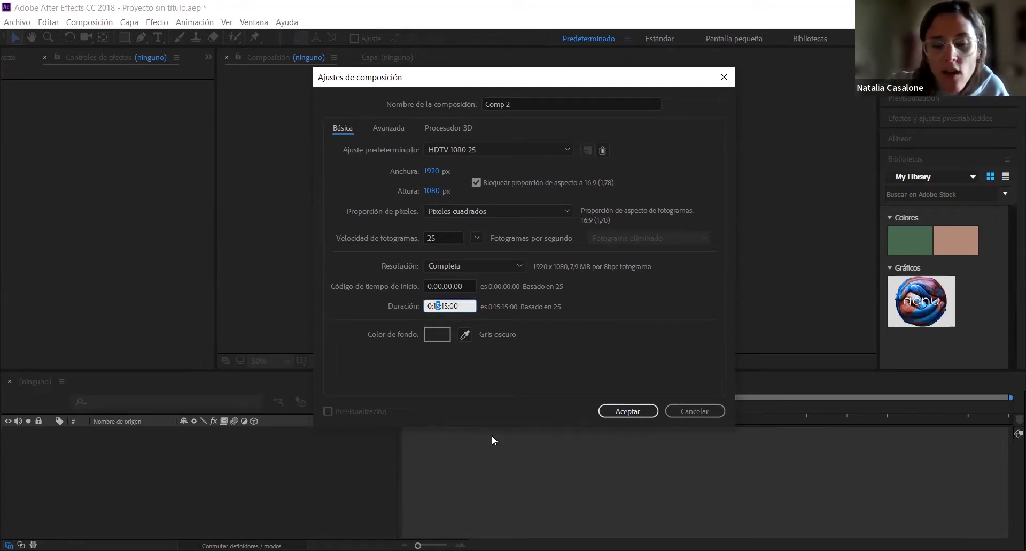
key("BackSpace")
key("BackSpace")
key("BackSpace")
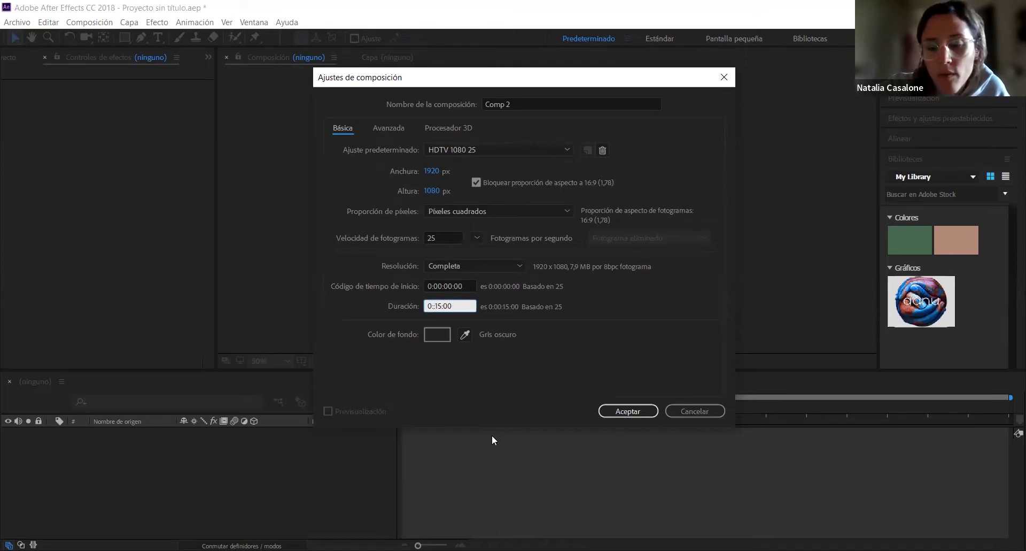
type(":01")
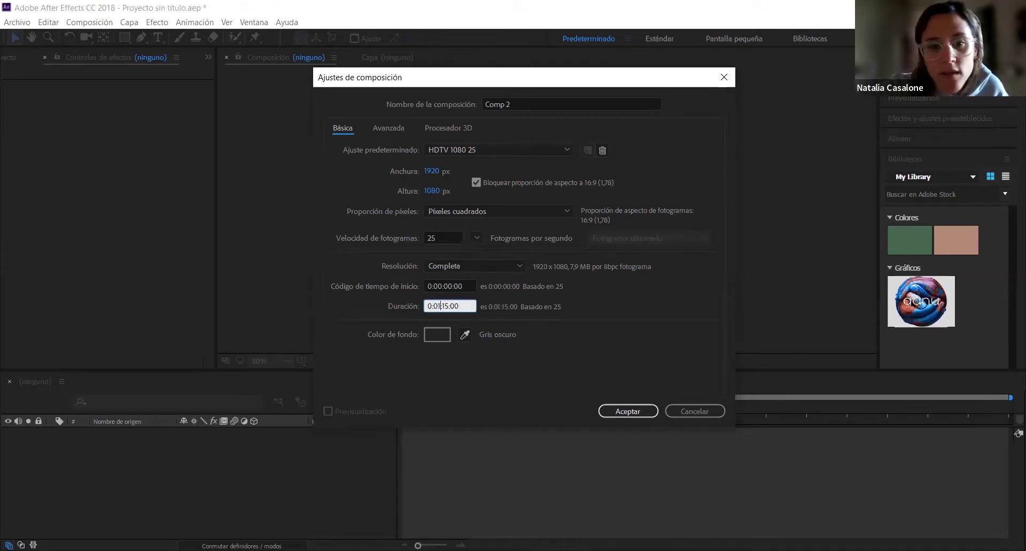
left_click(446, 305)
key("BackSpace")
key("BackSpace")
type("00")
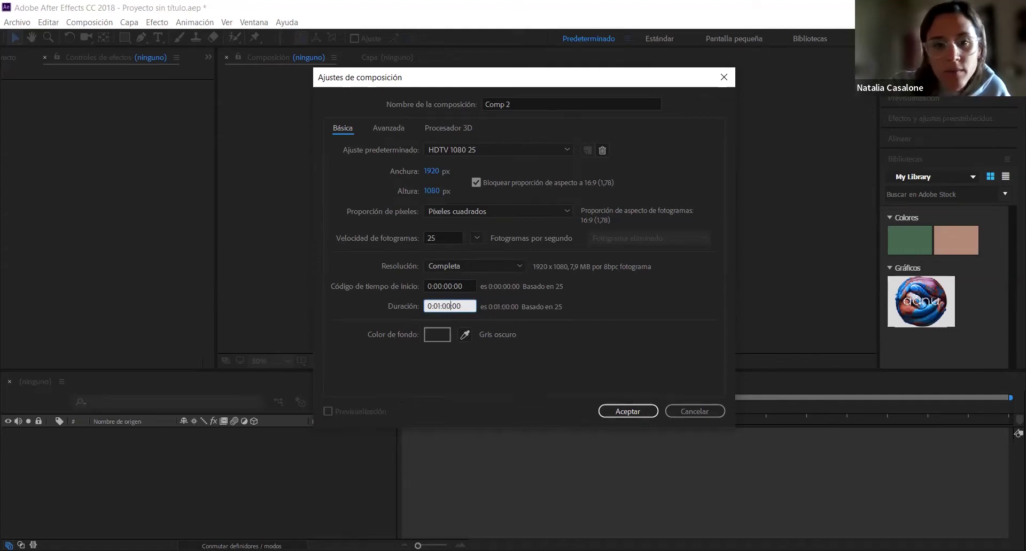
- Set the background colour to black (000000) and create the composition
left_click(437, 334)
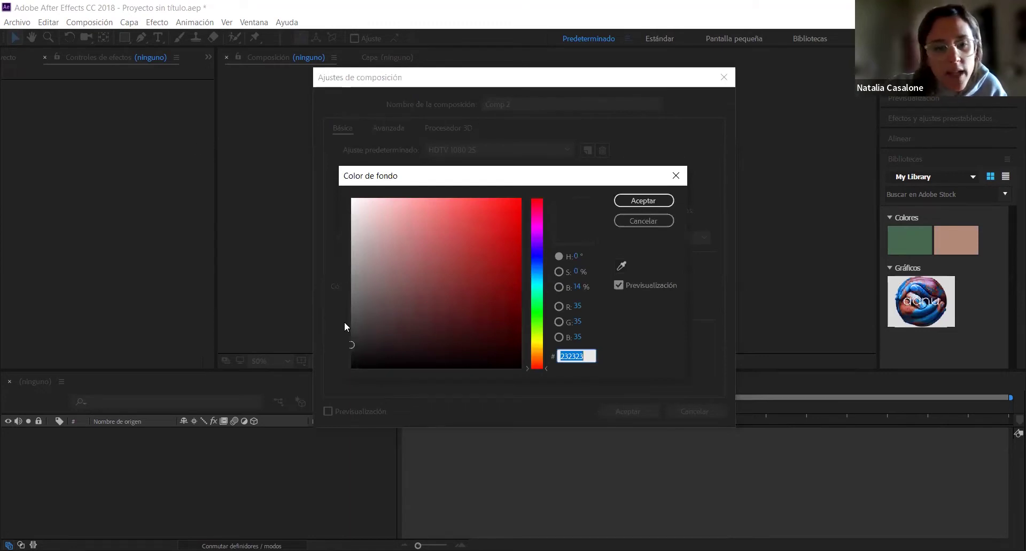
mouse_move(350, 347)
left_mouse_down()
mouse_move(353, 371)
mouse_move(338, 376)
left_mouse_up()
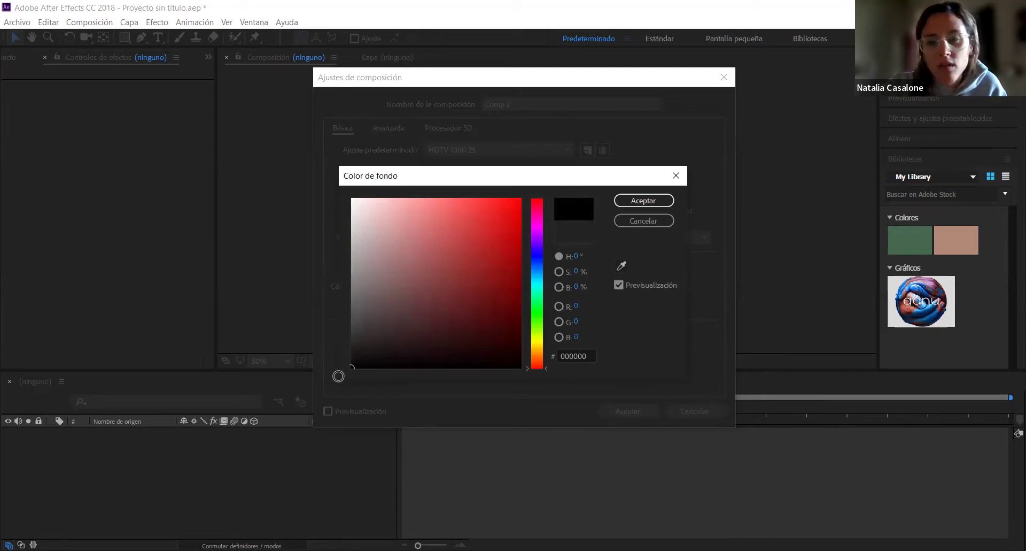
left_click(622, 206)
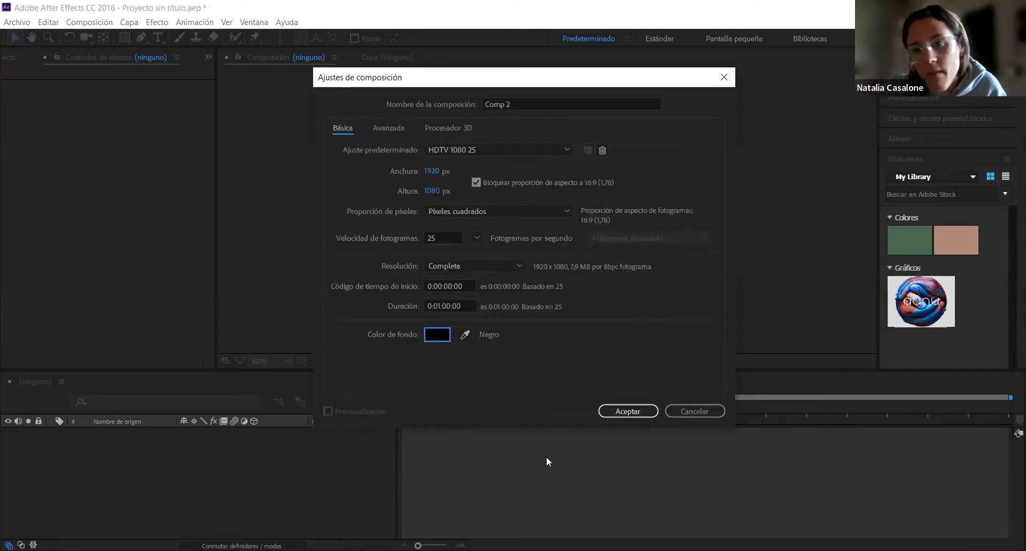
left_click(617, 417)
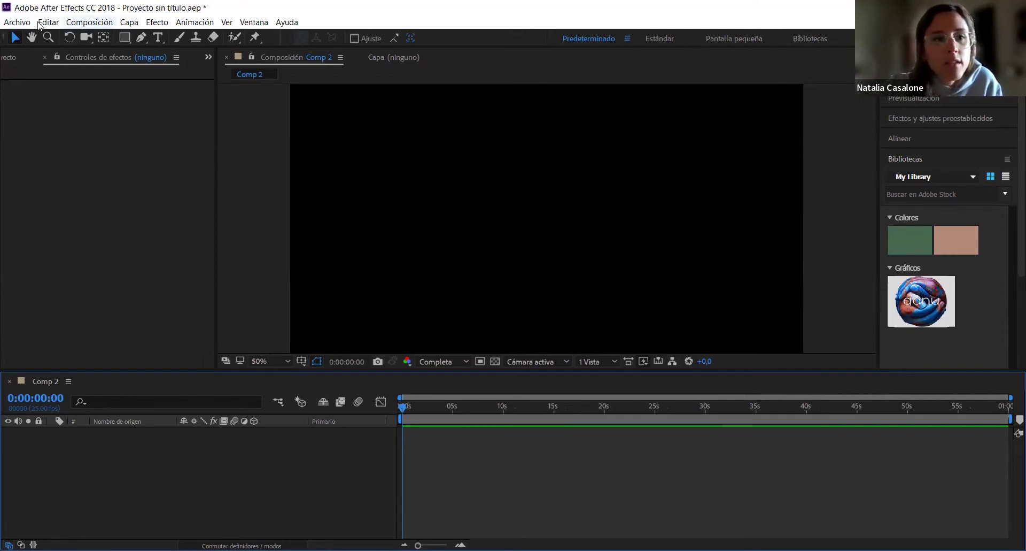
- Rename the composition to "Ejercicio" in its composition settings
left_click(89, 22)
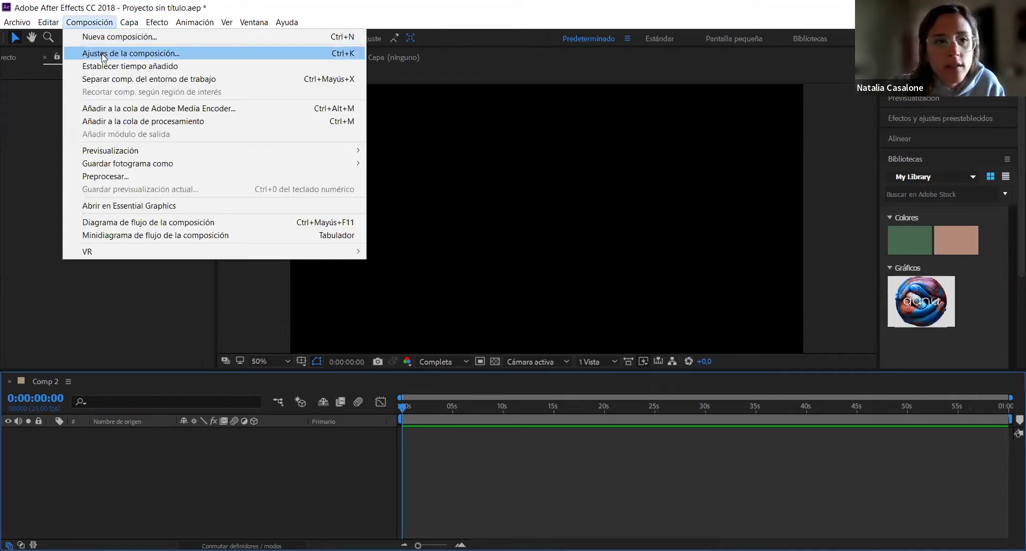
left_click(103, 55)
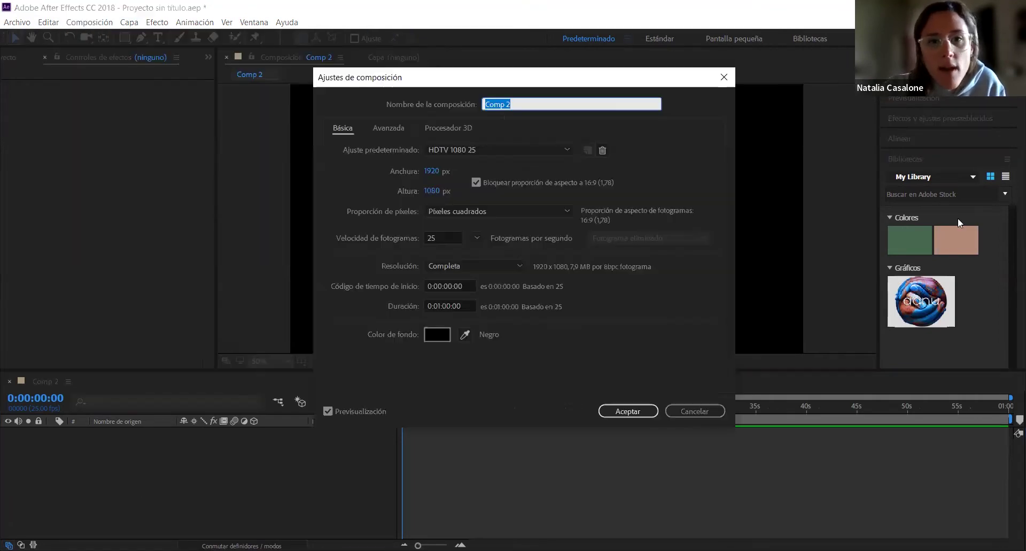
double_click(499, 104)
left_click_drag(526, 108, 480, 99)
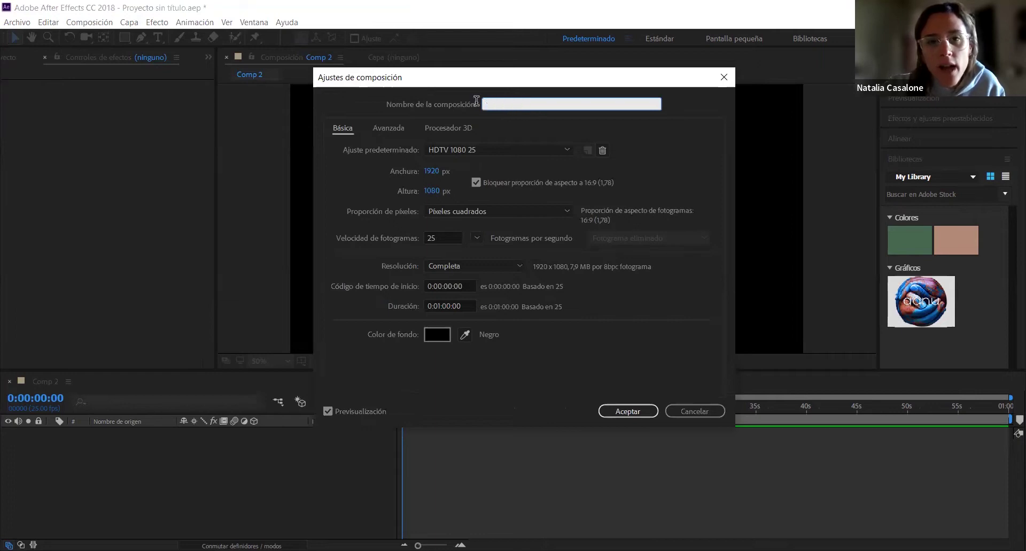
type("Ejercicio")
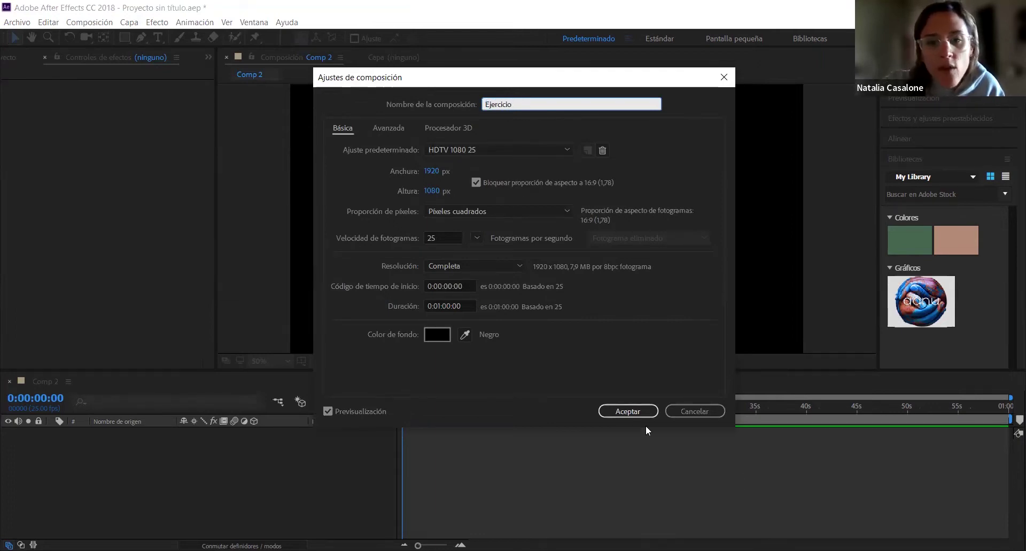
left_click(629, 413)
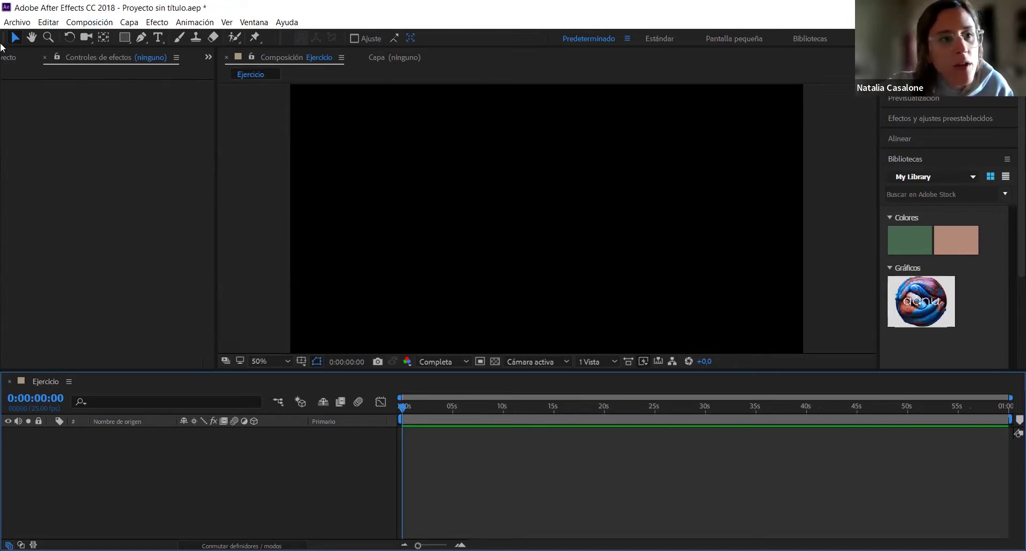
- Import the CORONAVIRUS video, the Snowy Peaks MP3 and the WhatsApp JPEG from the Taller After folder
left_click(16, 23)
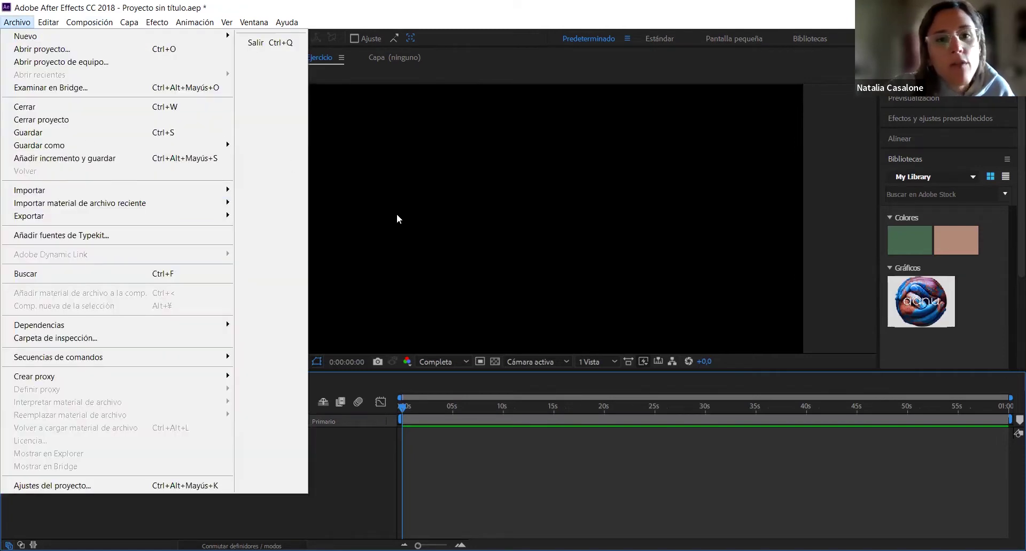
left_click(398, 215)
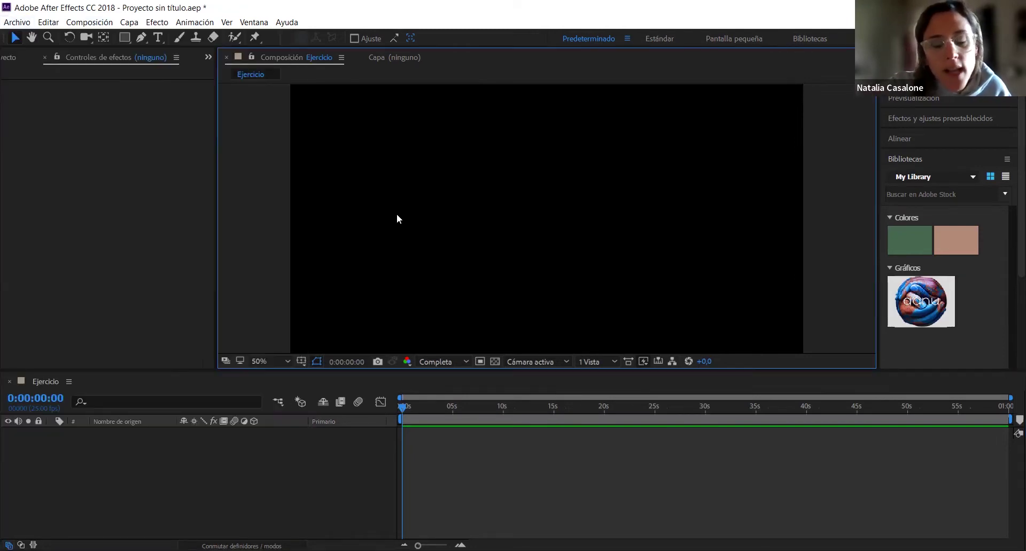
left_click(12, 23)
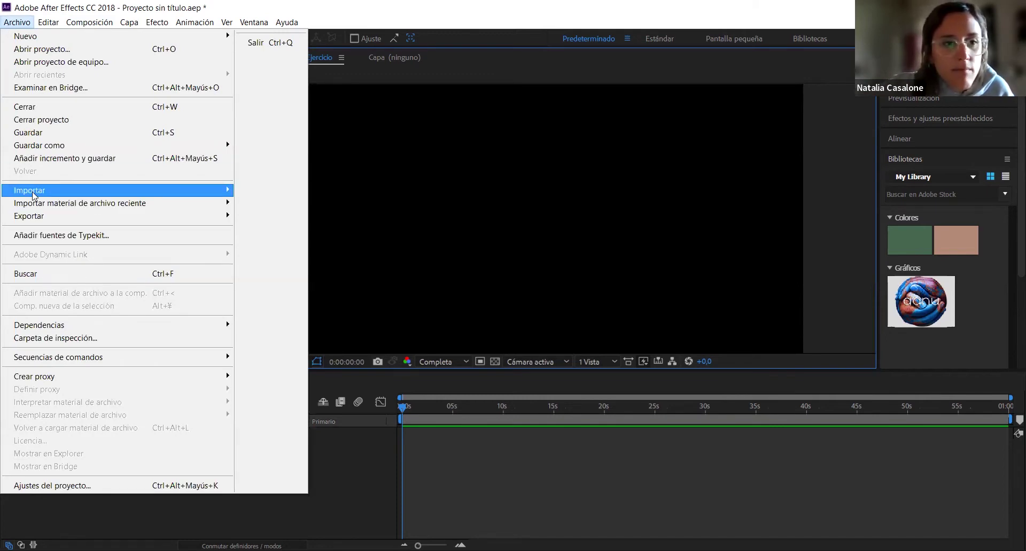
mouse_move(33, 194)
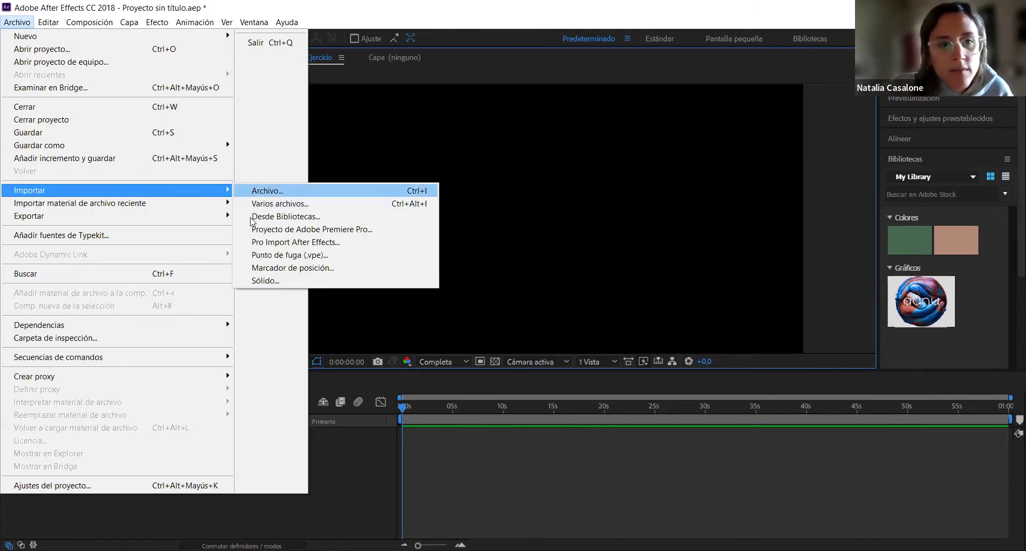
left_click(265, 192)
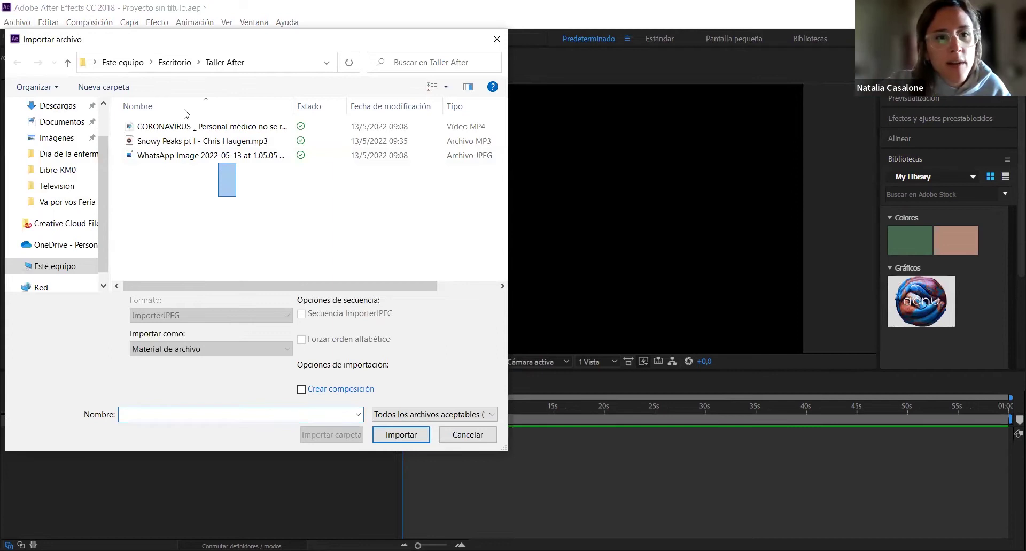
left_click_drag(185, 112, 188, 115)
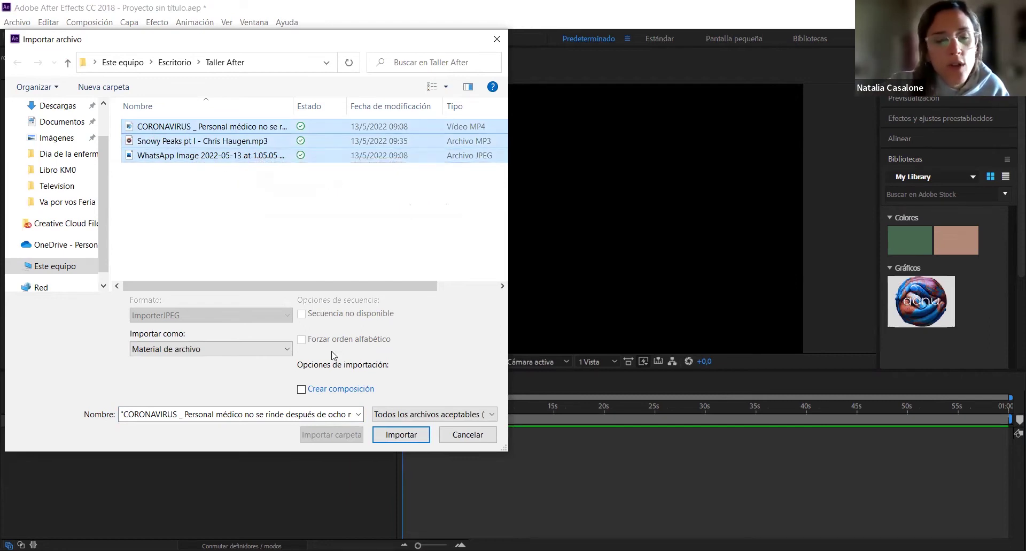
left_click(407, 442)
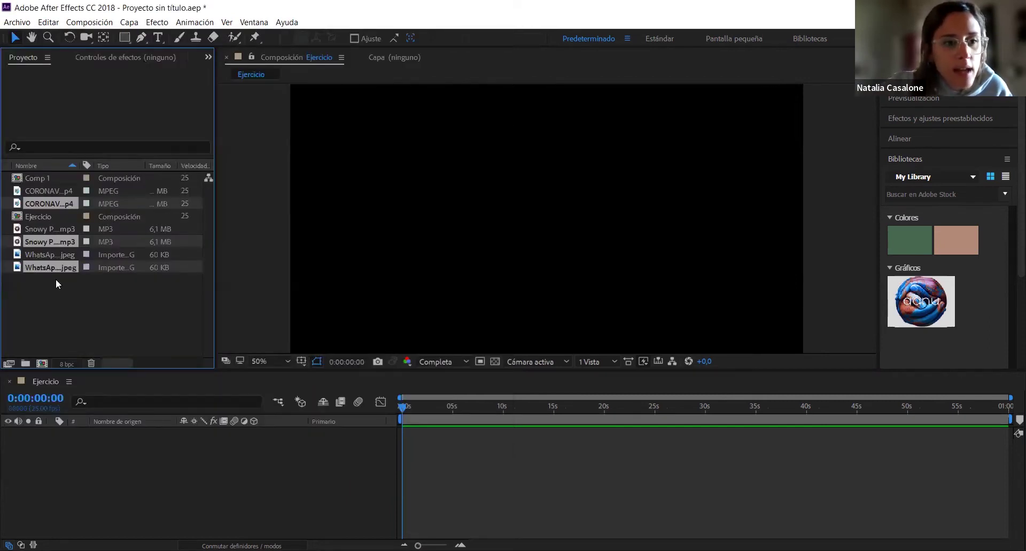
- Add the WhatsApp JPEG image to the Ejercicio timeline as a layer
left_click(108, 321)
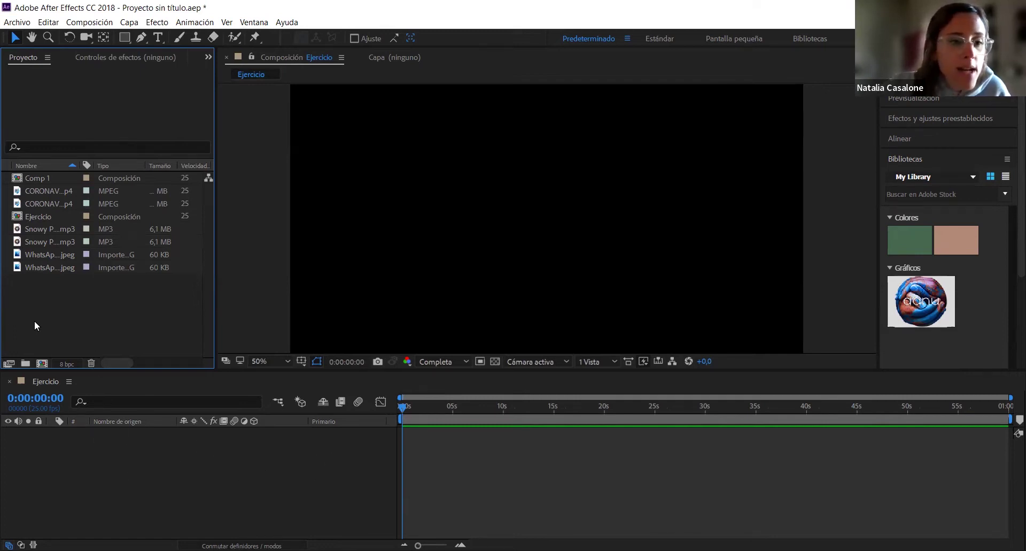
left_click(46, 271)
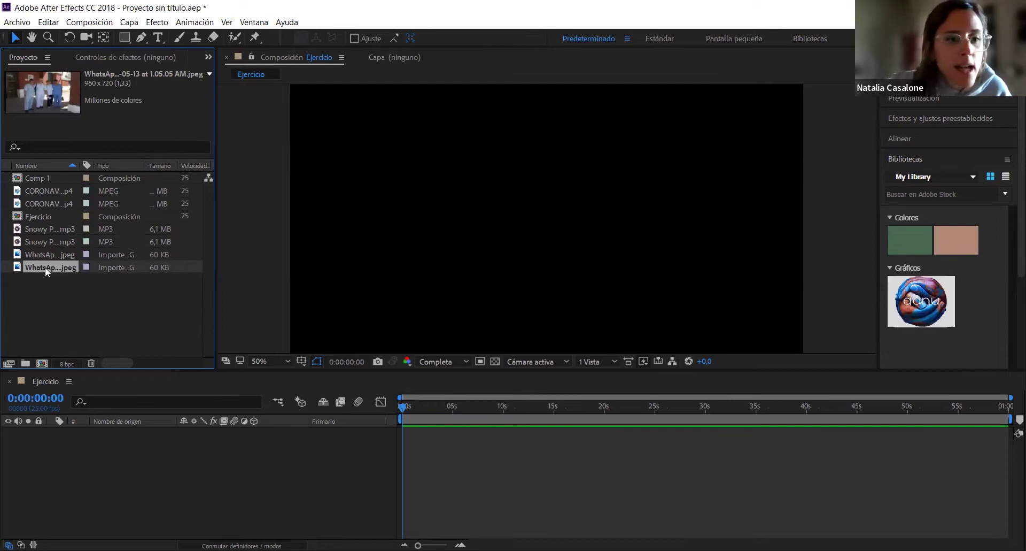
left_click_drag(48, 271, 44, 480)
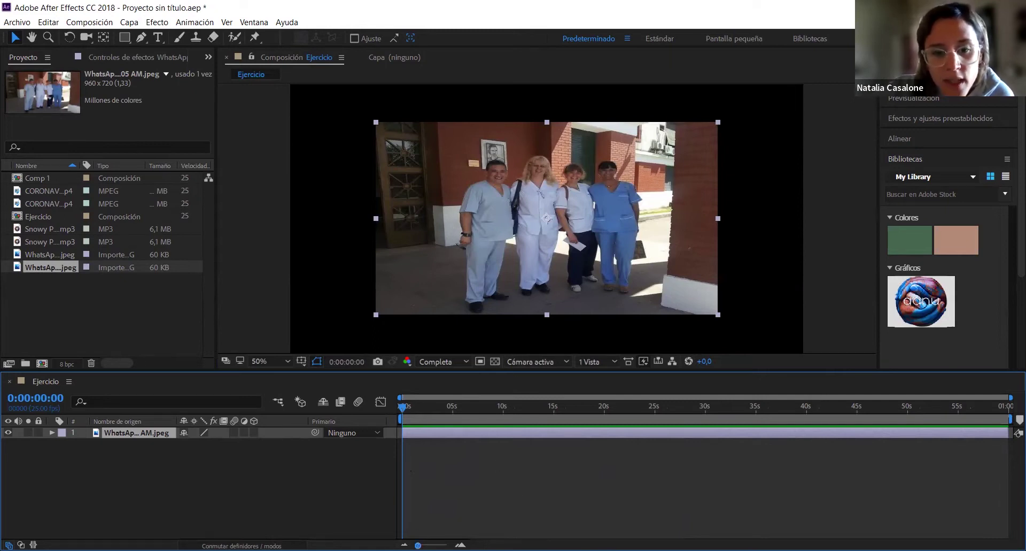
- Trim the end of the image layer so that it lasts exactly five seconds, up to 0:00:05:00
left_click_drag(418, 545, 439, 545)
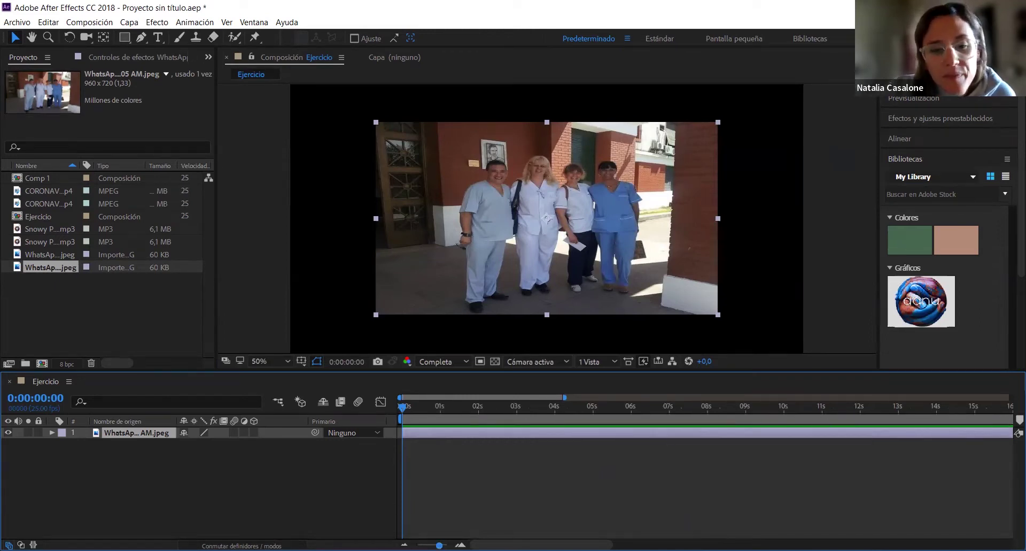
left_click_drag(439, 545, 424, 545)
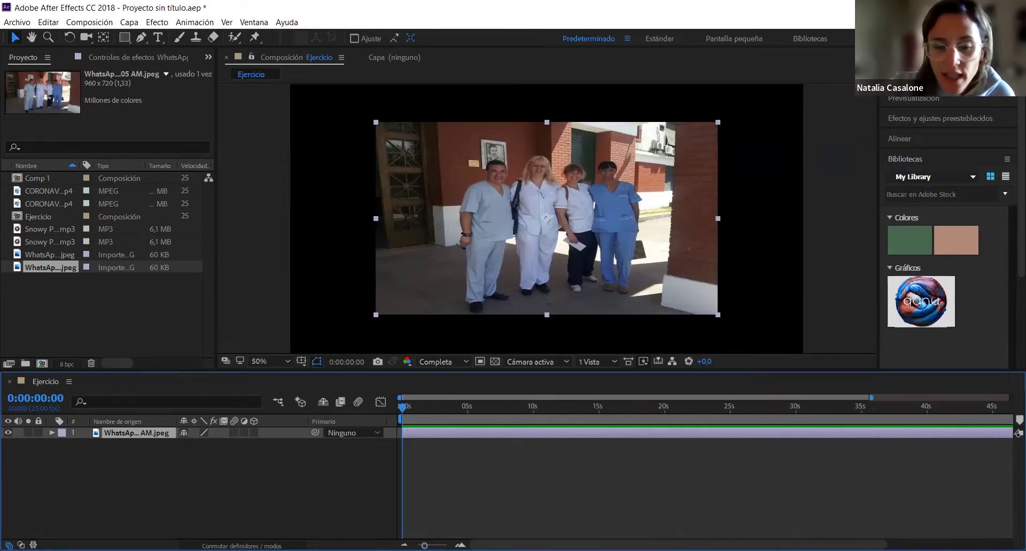
left_click_drag(424, 545, 418, 545)
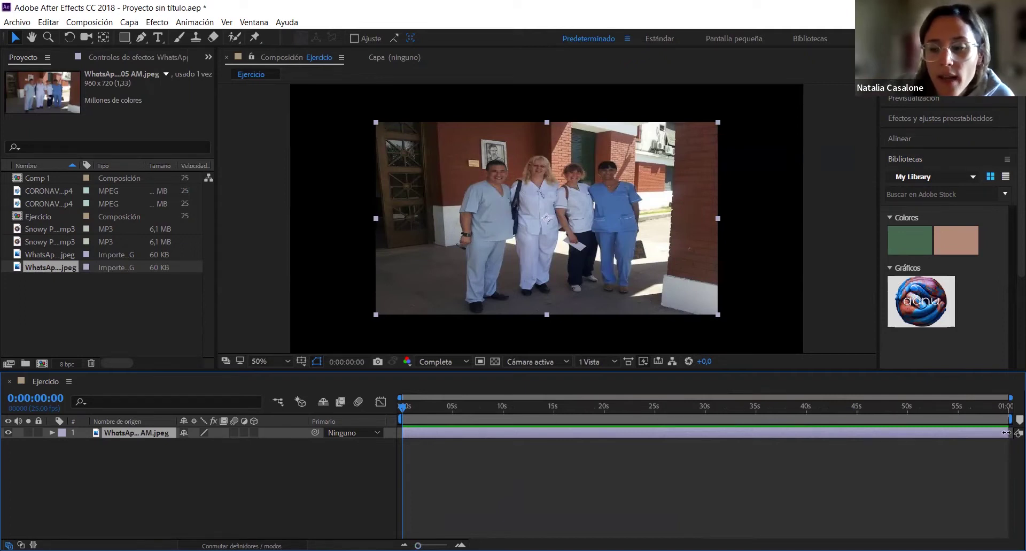
left_click_drag(1006, 432, 451, 455)
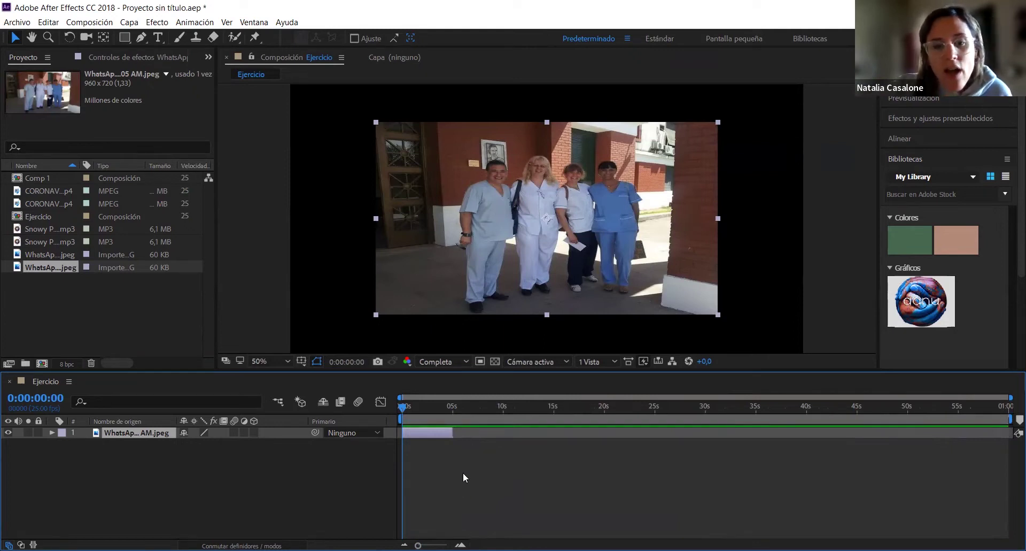
left_click_drag(418, 545, 442, 545)
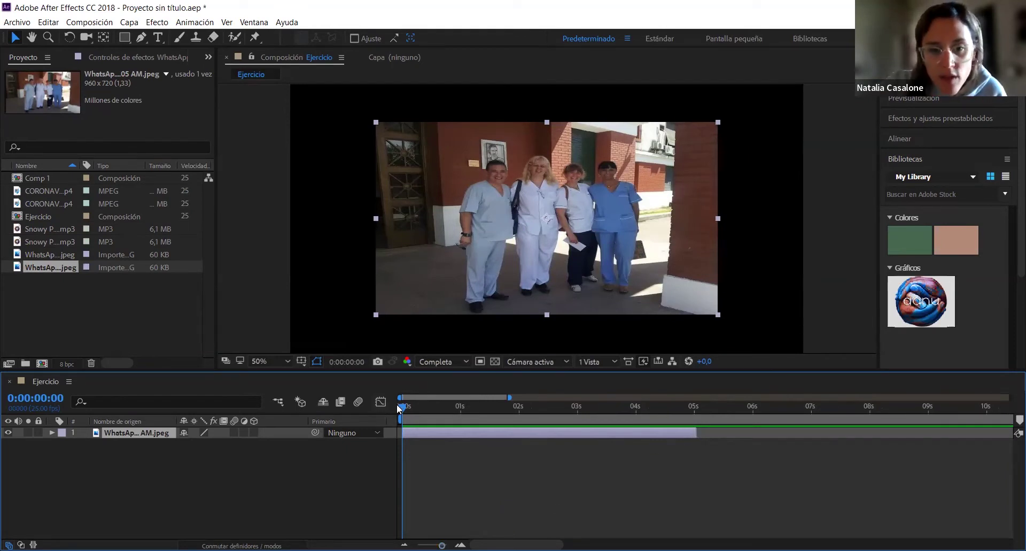
left_click_drag(400, 408, 697, 436)
key("equal")
key("equal")
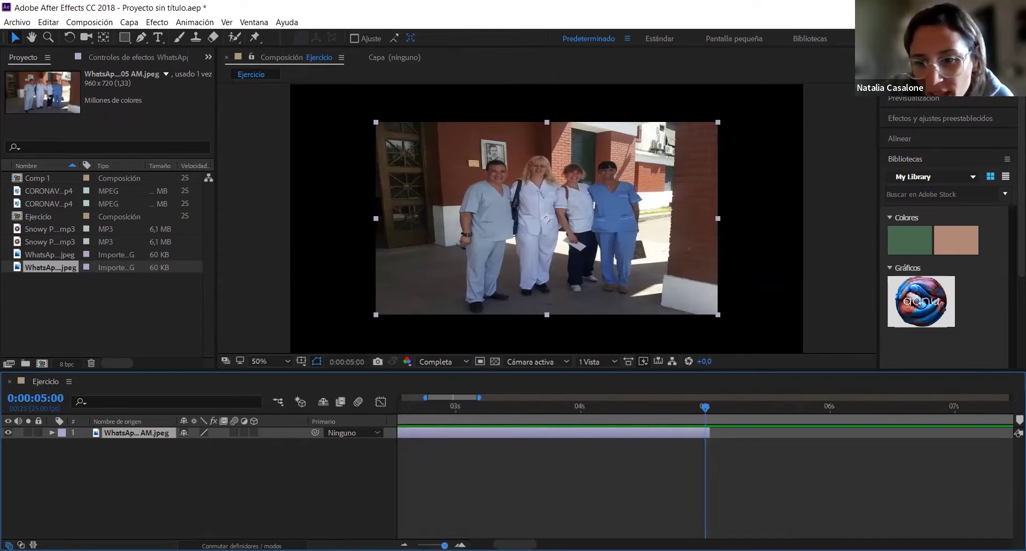
left_click_drag(717, 433, 708, 434)
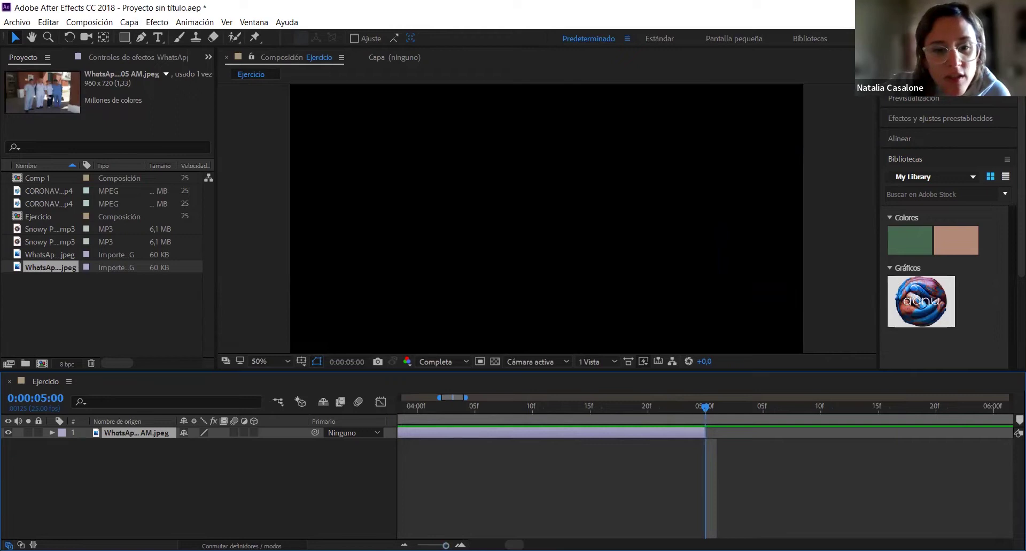
key("semicolon")
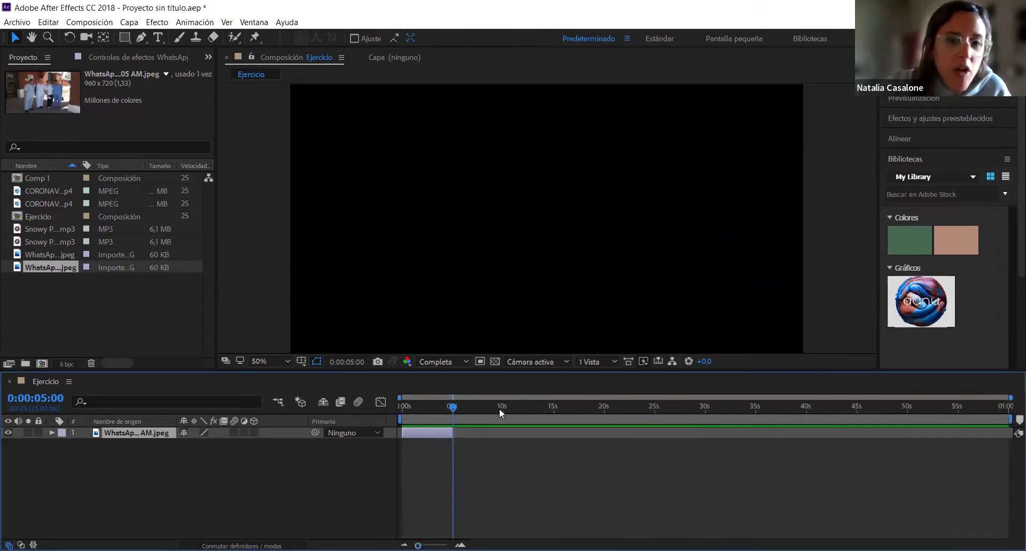
- Preview the image at 0:00:02:23 and scale it up to about 150.9% to fill the composition frame
left_click_drag(453, 412, 433, 411)
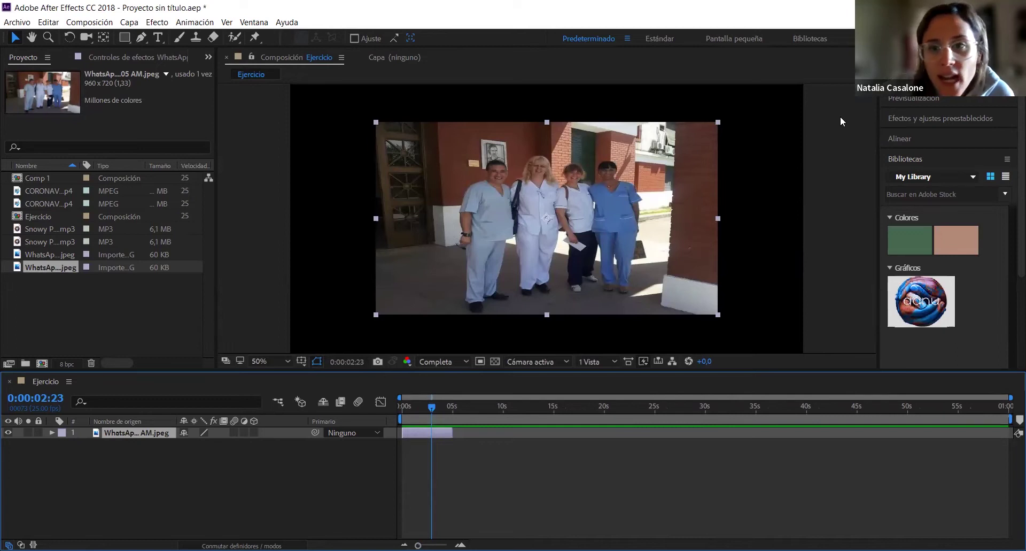
left_click(377, 315)
left_click(381, 300)
left_click_drag(373, 316, 289, 374)
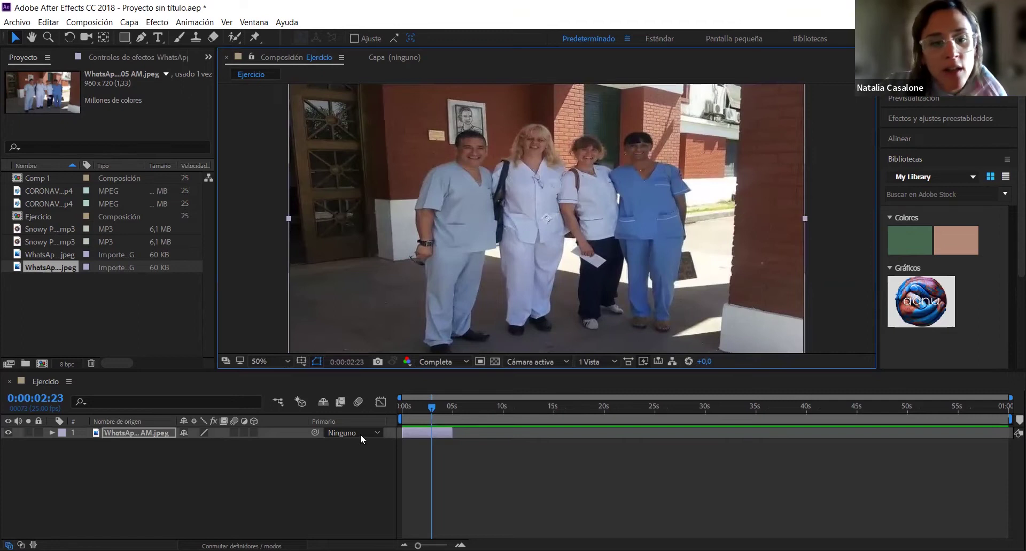
- Move the playhead to 0:00:00:00, then hide the image layer and show it again
left_click_drag(434, 409, 401, 409)
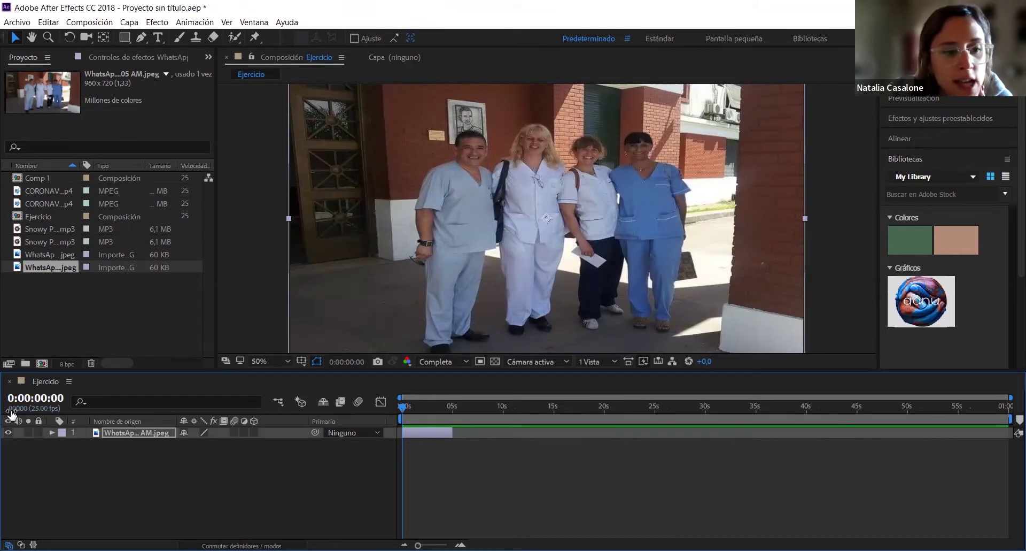
left_click(7, 433)
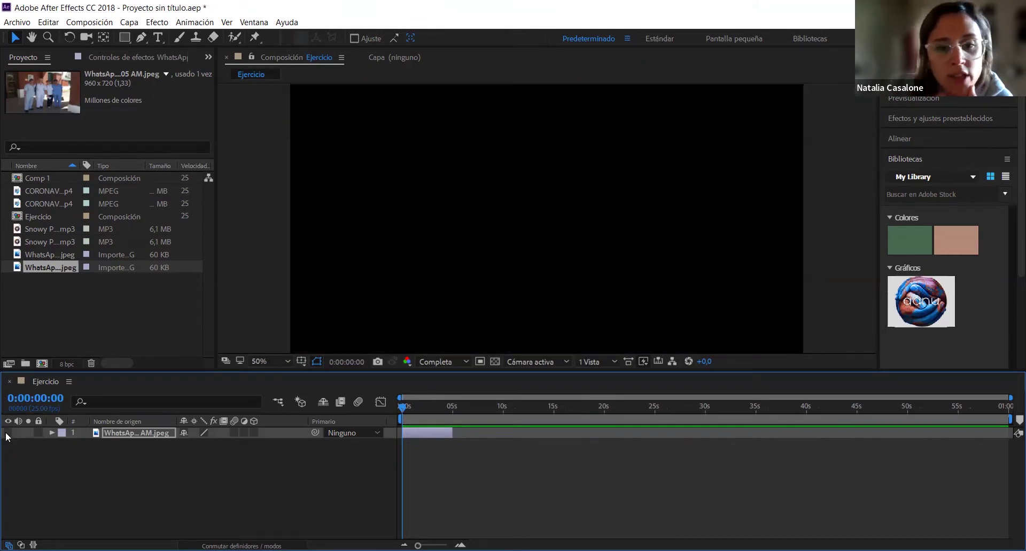
left_click(8, 433)
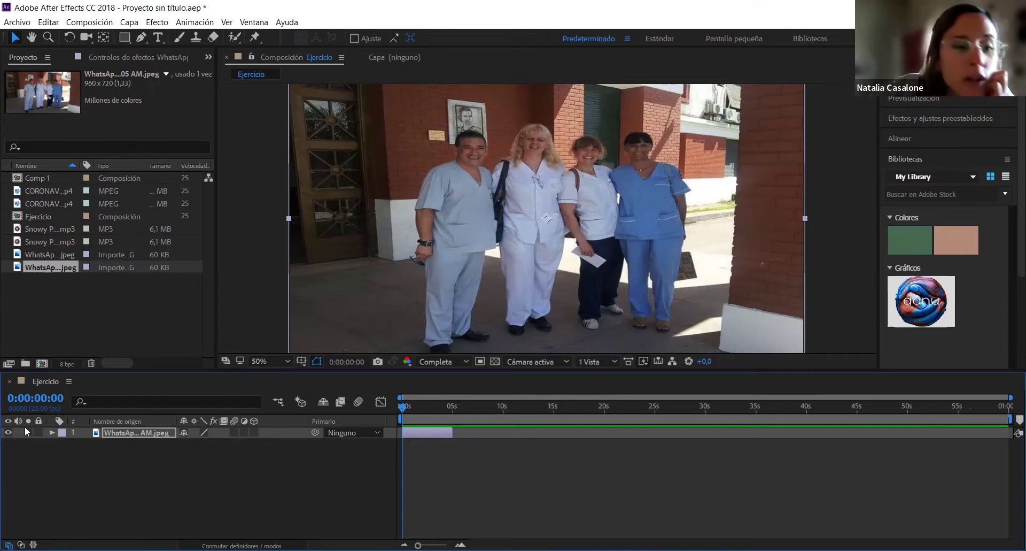
- Change the image layer's label colour to Azul
left_click(62, 434)
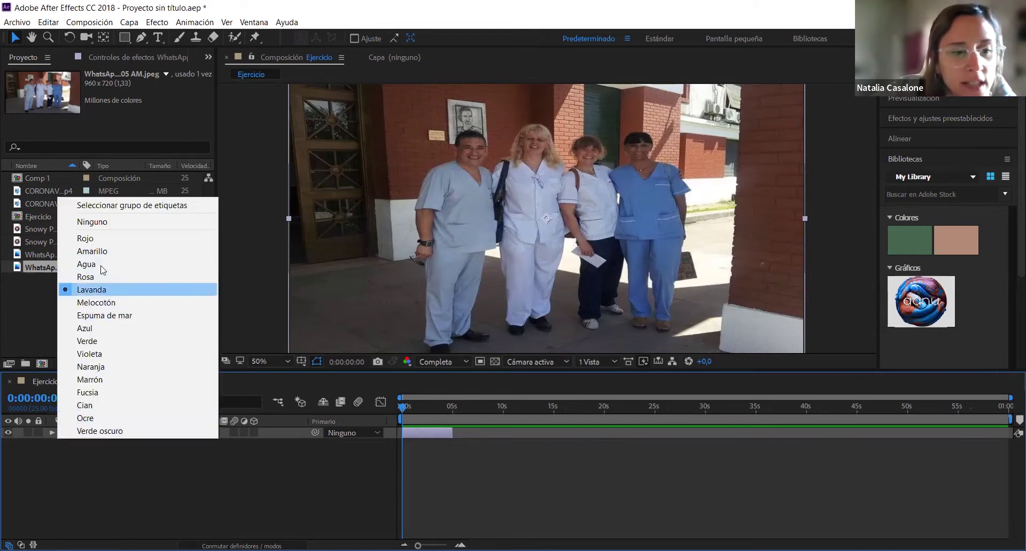
left_click(104, 327)
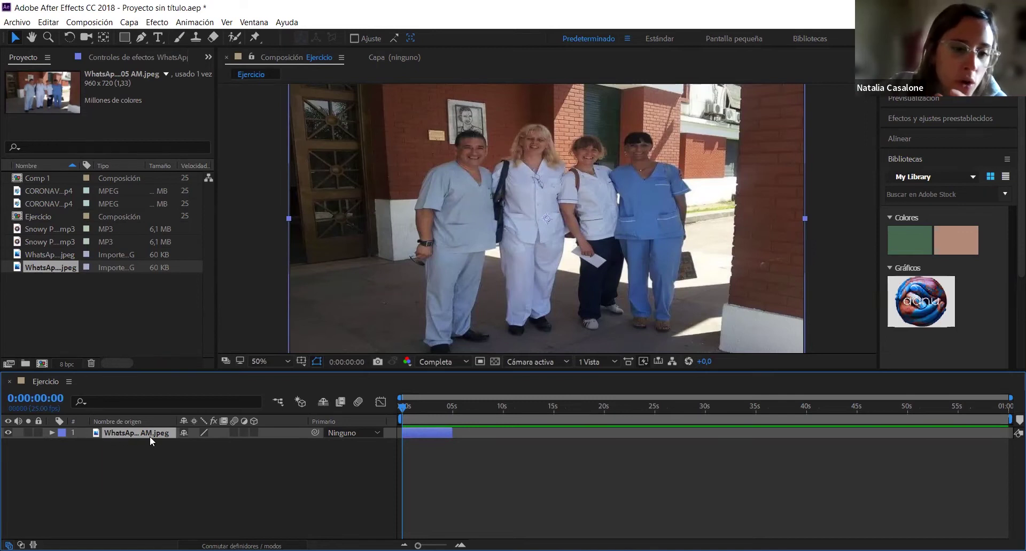
- Expand the image layer's Transformar properties and add an Opacidad keyframe at 0:00:00:00
left_click(52, 432)
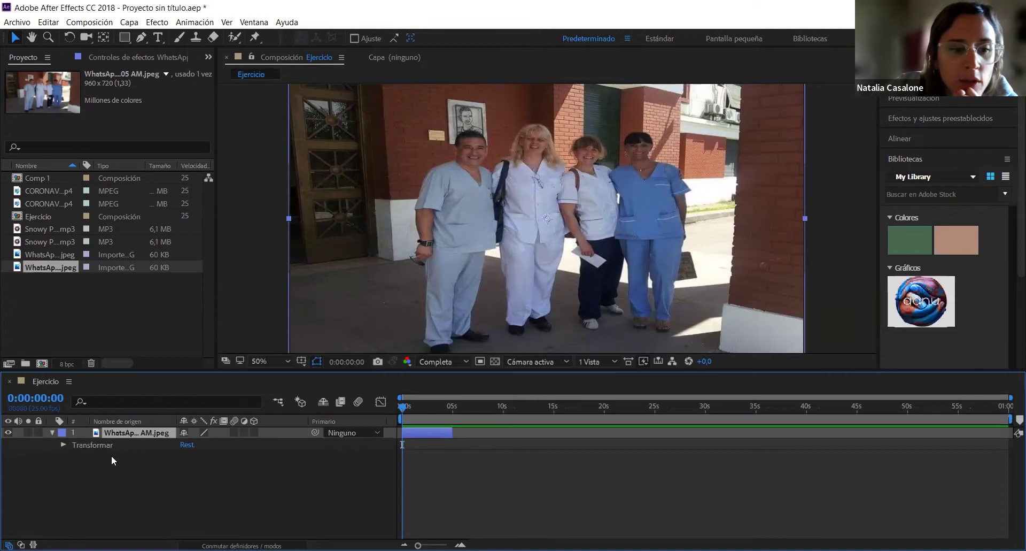
left_click(64, 445)
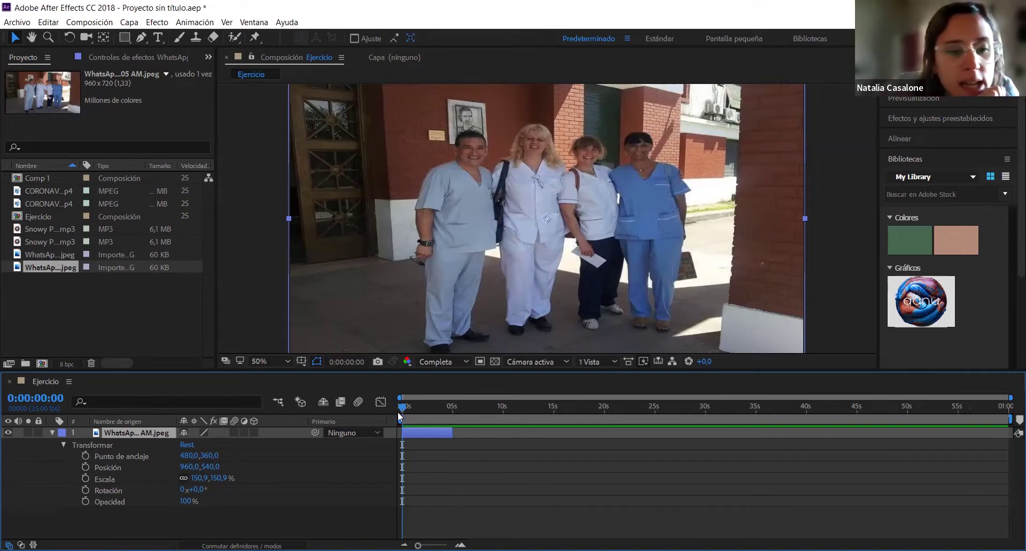
left_click(84, 501)
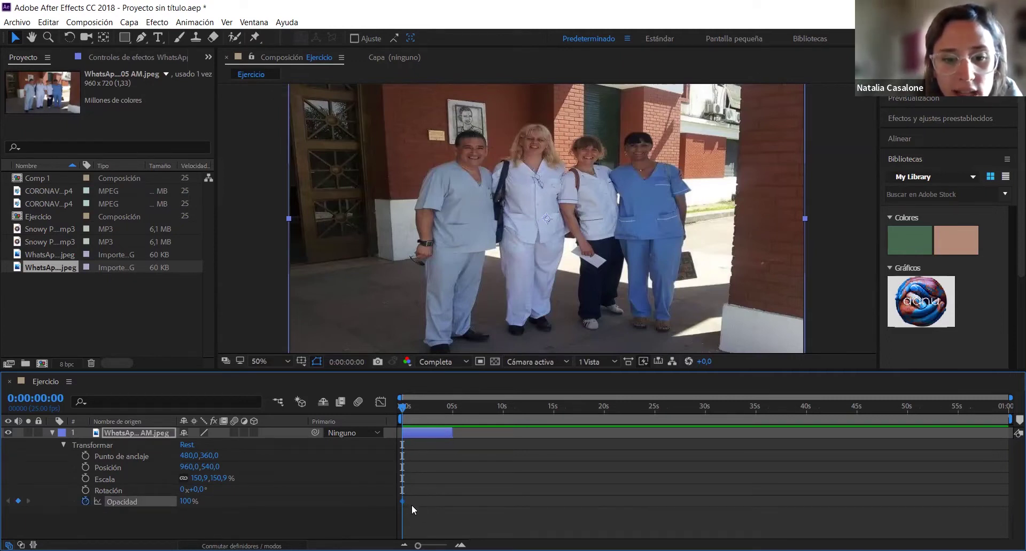
- Set the image layer's Opacidad keyframe at 0:00:00:00 to 0%
key("equal")
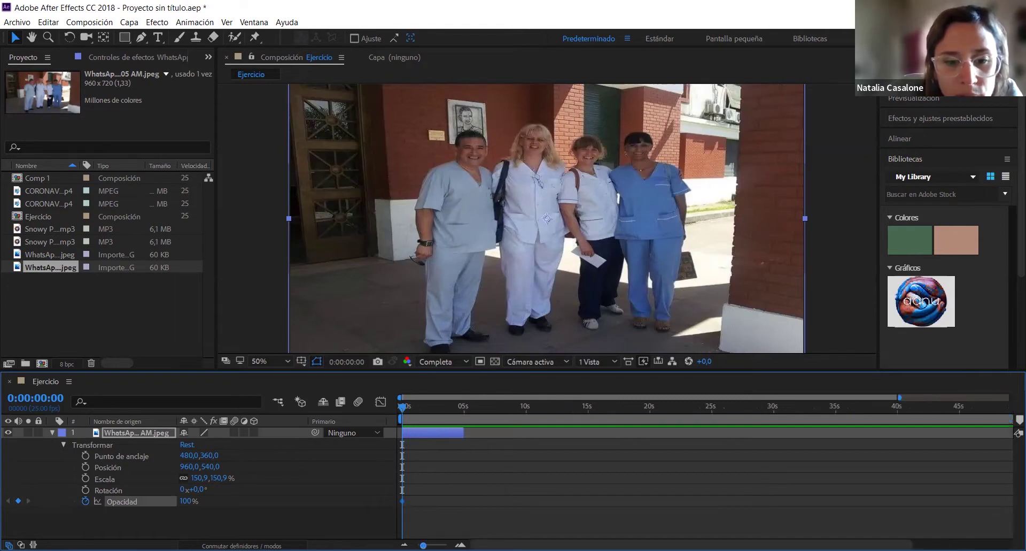
left_click(410, 412)
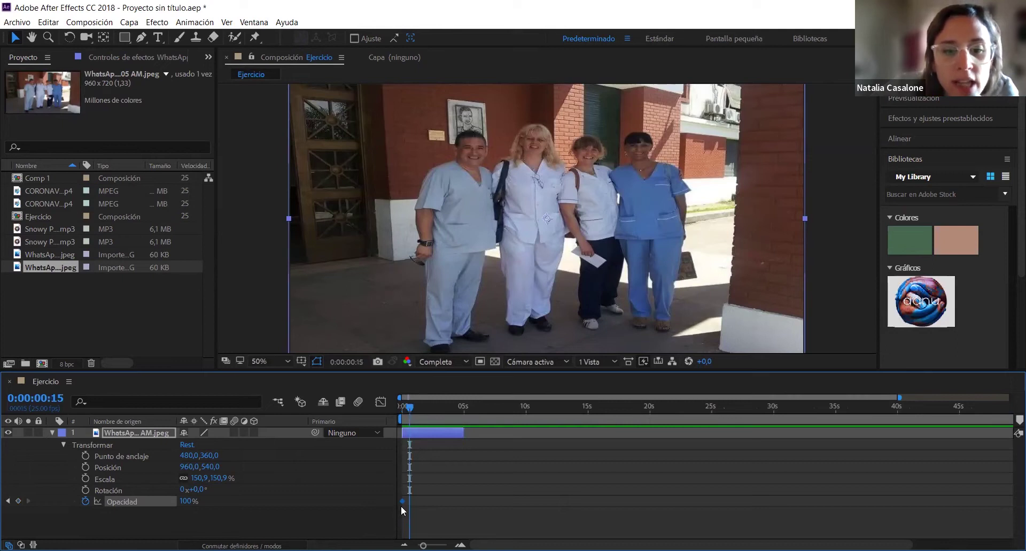
left_click(405, 411)
left_click(398, 411)
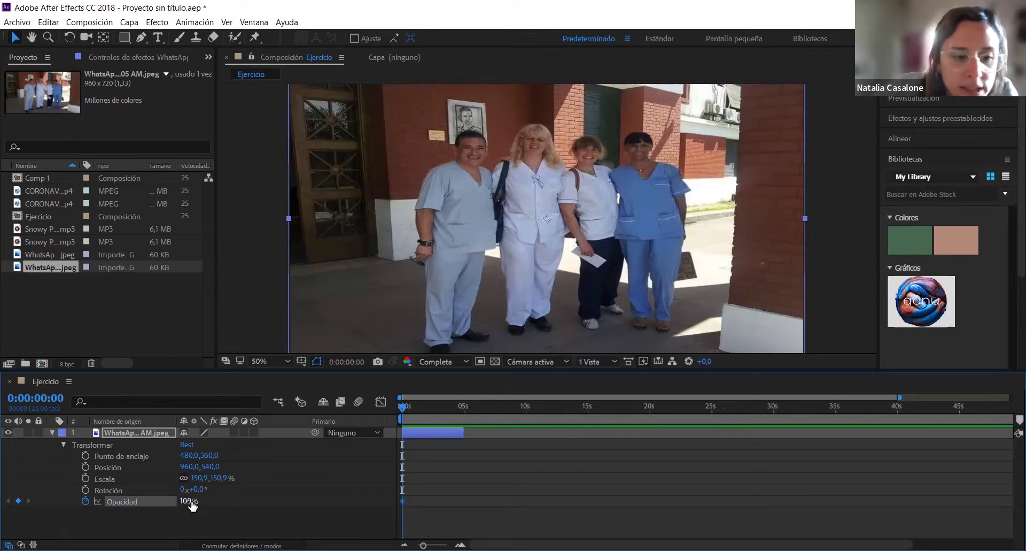
left_click(185, 502)
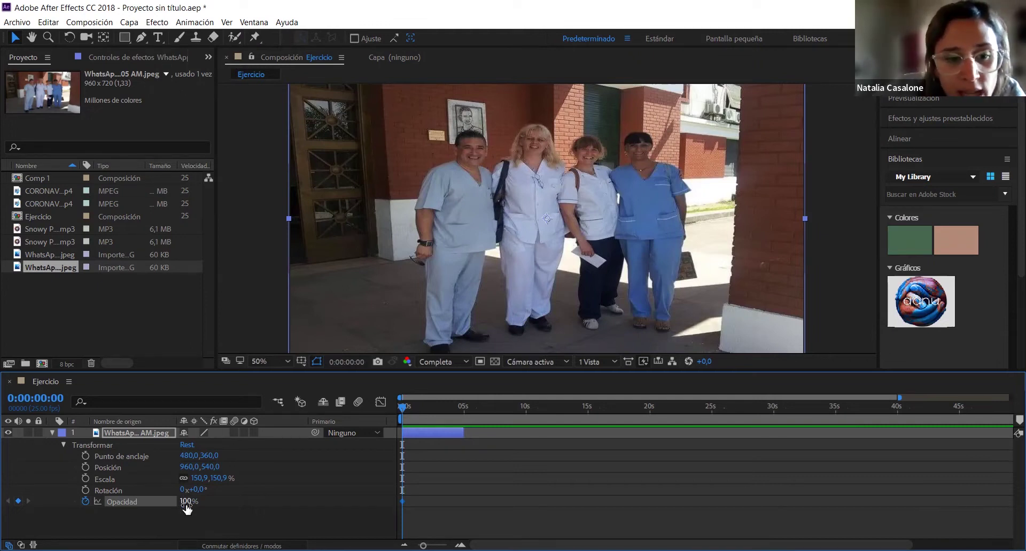
key("Return")
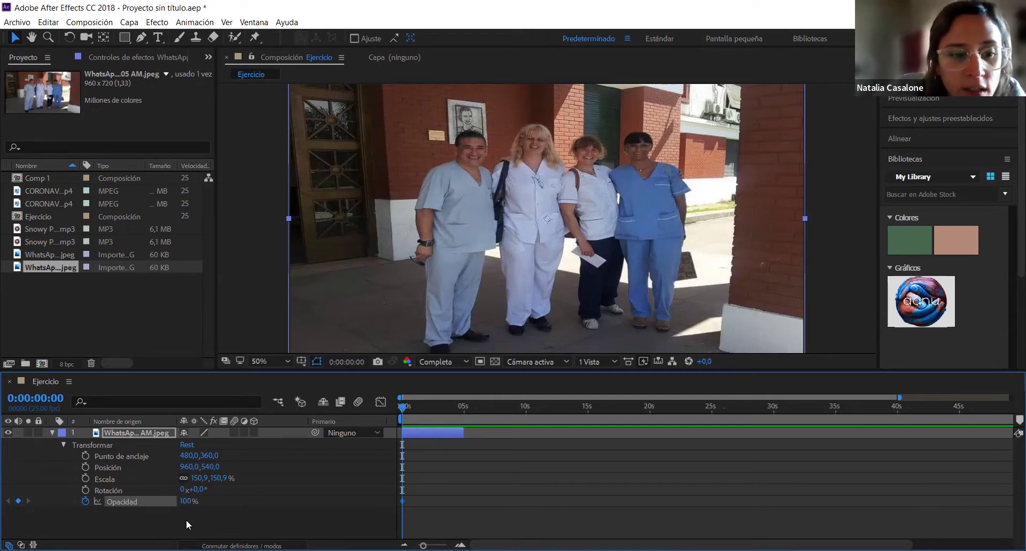
left_click(186, 501)
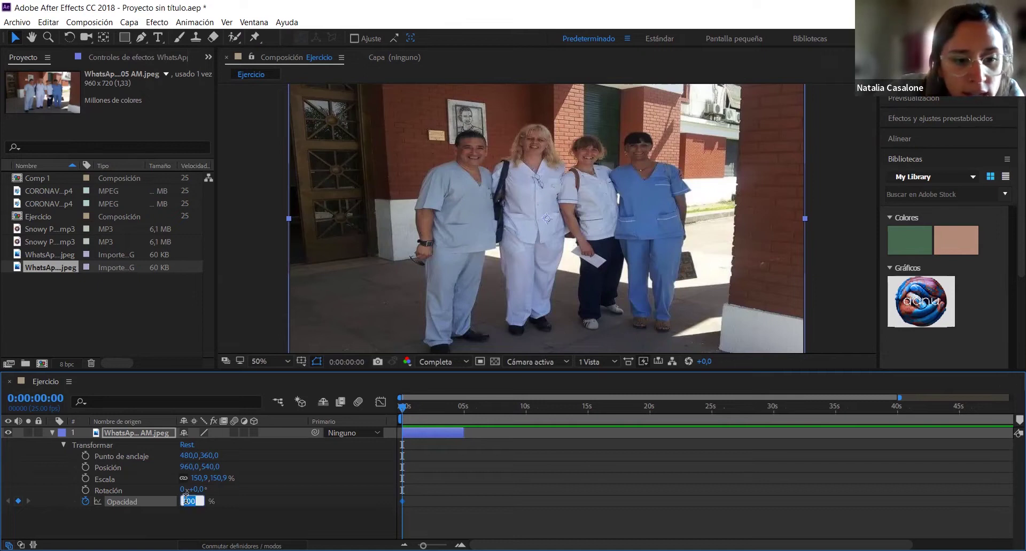
double_click(188, 501)
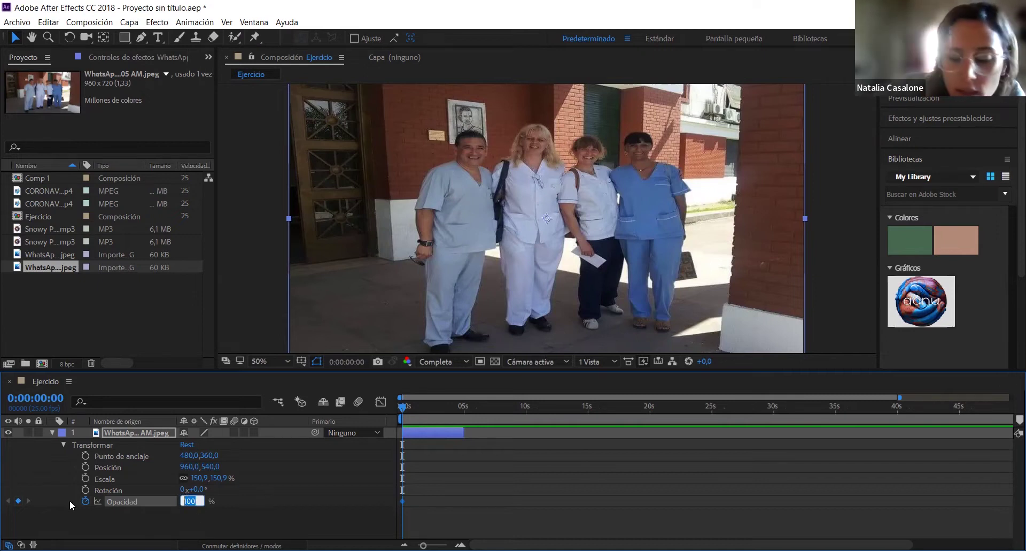
type("0")
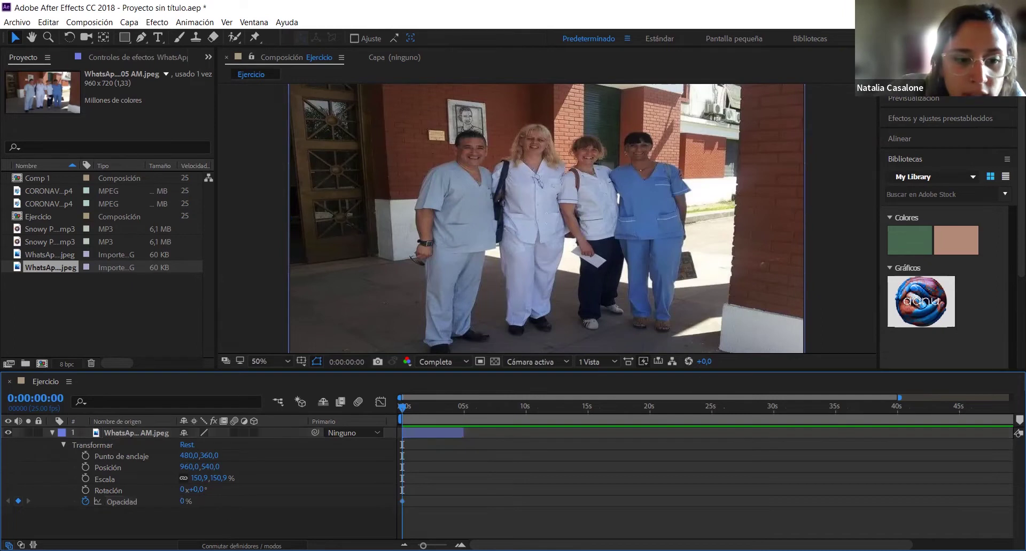
left_click(231, 529)
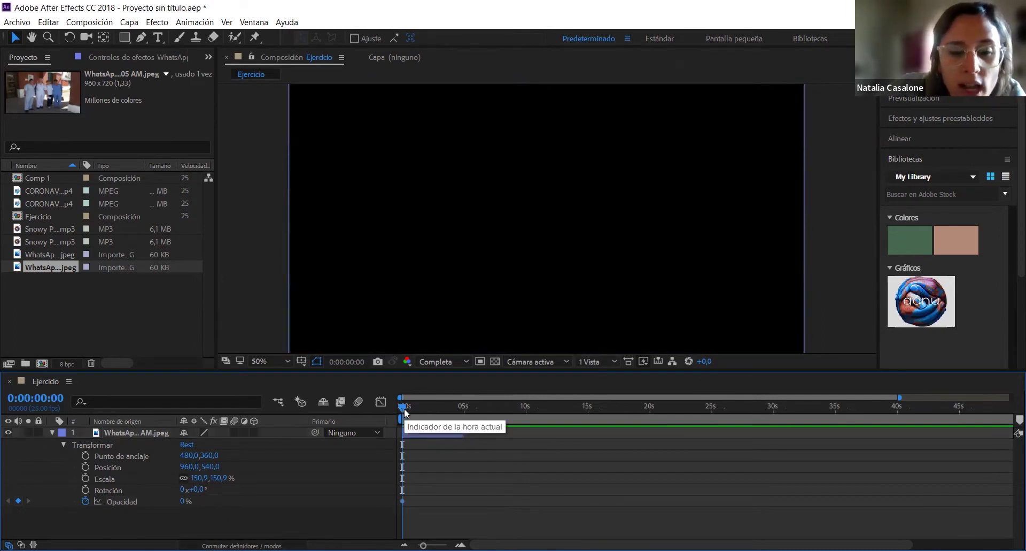
- Add a second Opacidad keyframe of 100% at 0:00:00:18 on the image layer
left_click_drag(404, 408, 412, 409)
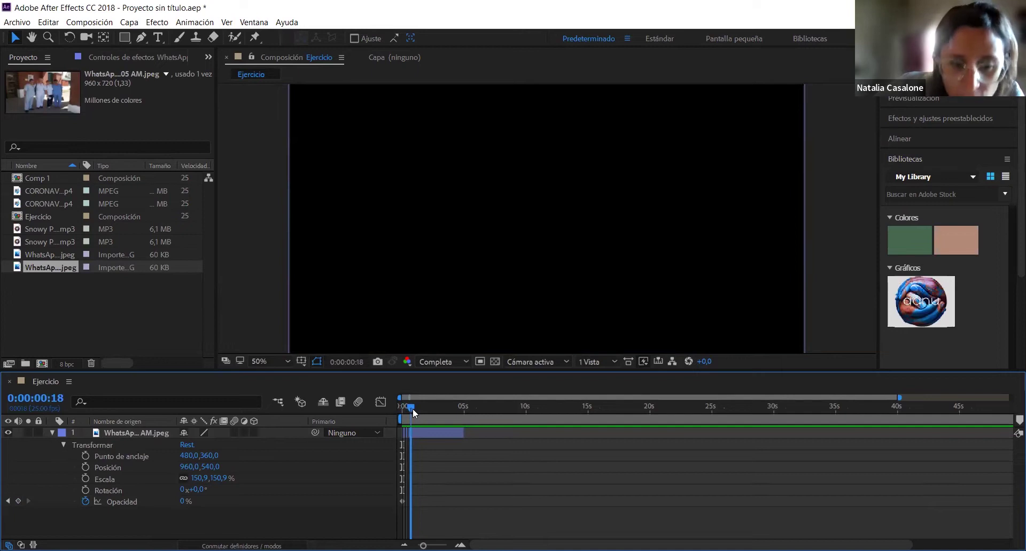
left_click(19, 501)
left_click(19, 501)
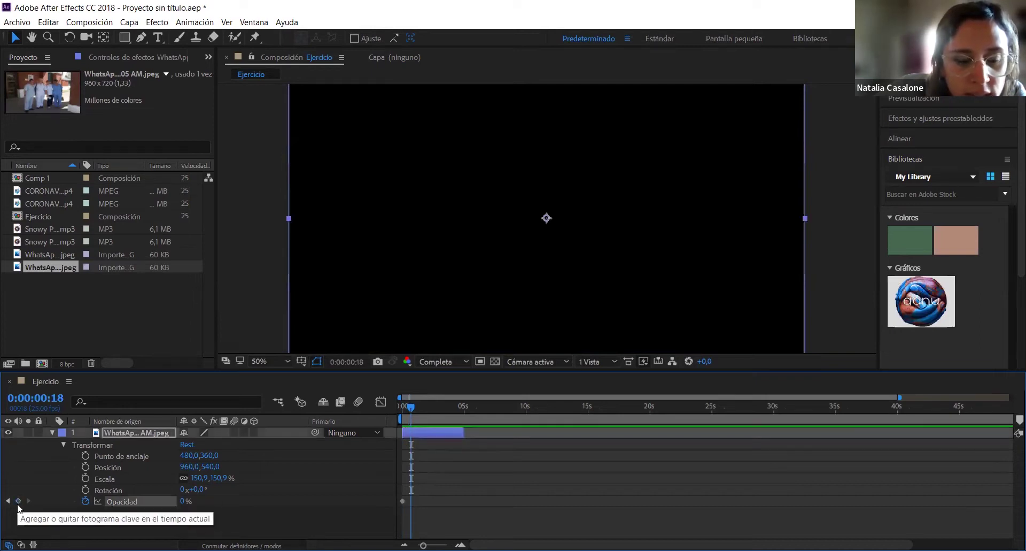
left_click(182, 502)
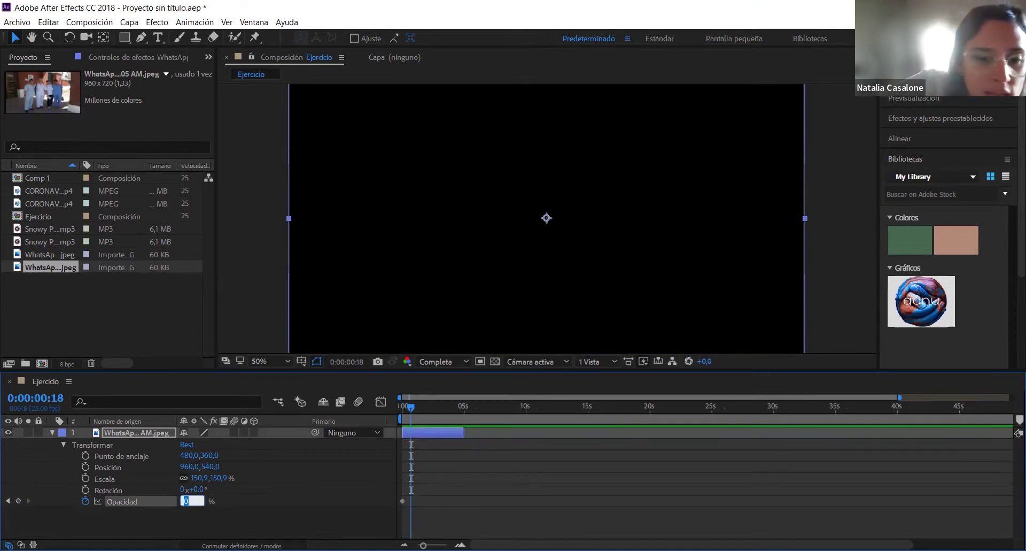
type("100")
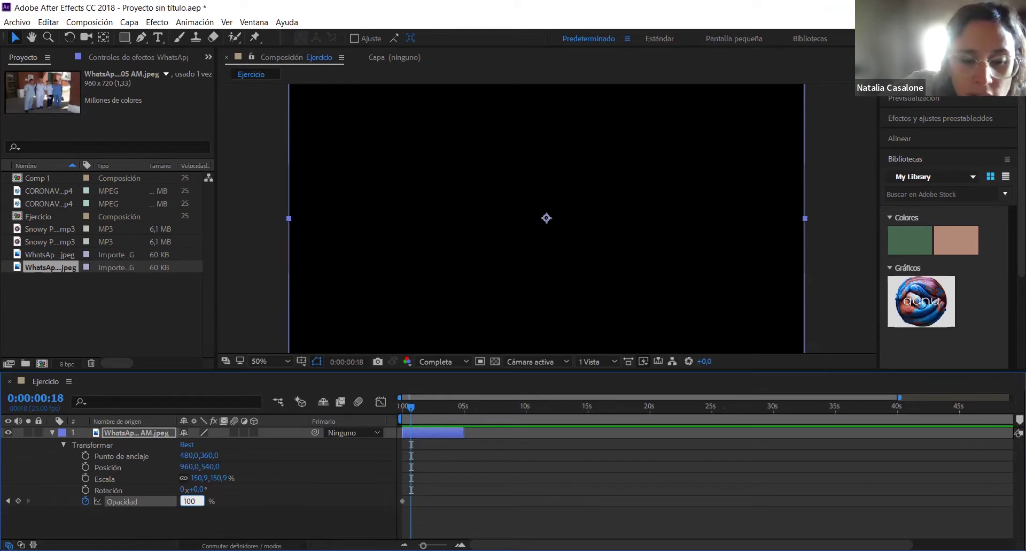
key("Return")
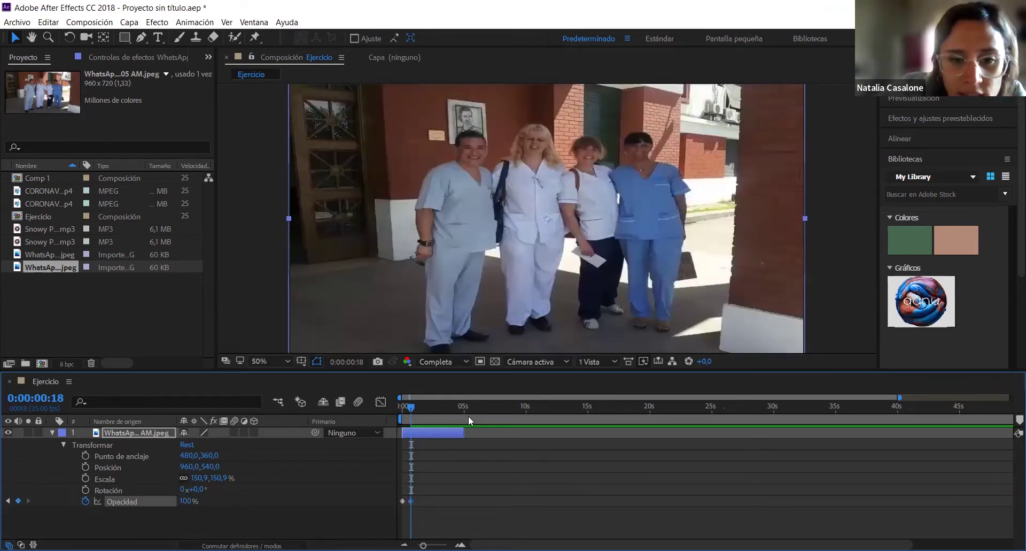
- Play the image's fade-in from the beginning and return the playhead to 0:00:00:00
left_click_drag(411, 406, 394, 412)
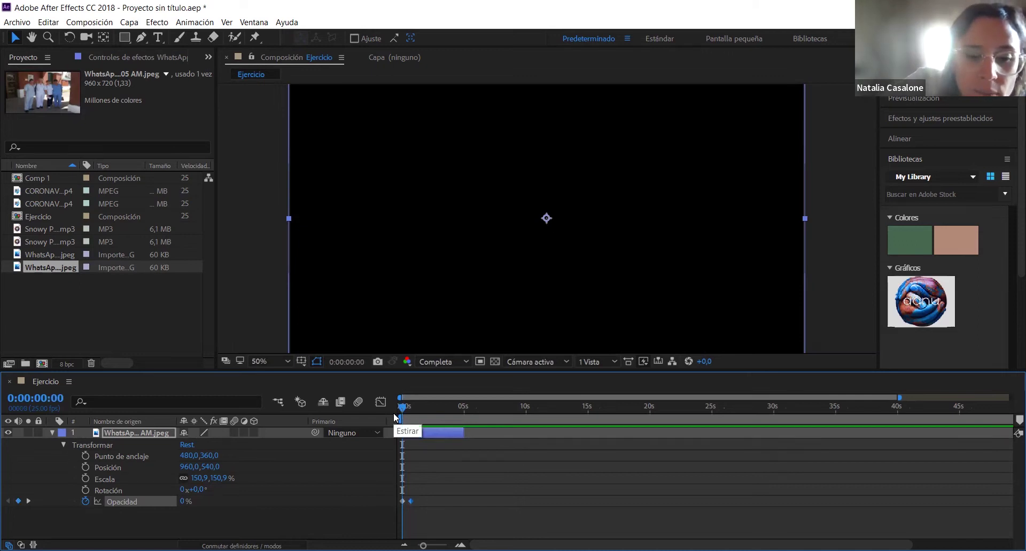
key("space")
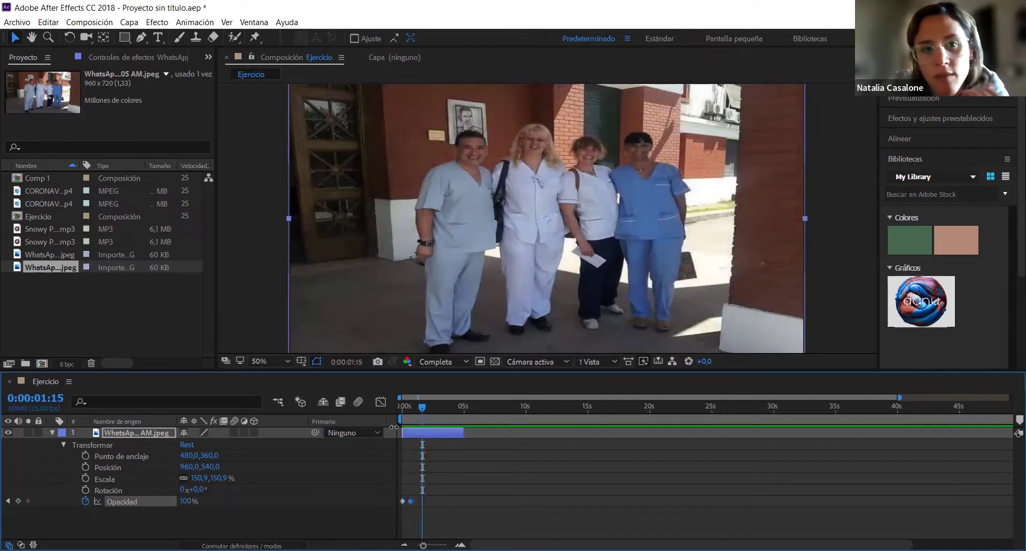
mouse_move(419, 409)
left_mouse_down()
mouse_move(394, 412)
mouse_move(408, 411)
left_mouse_up()
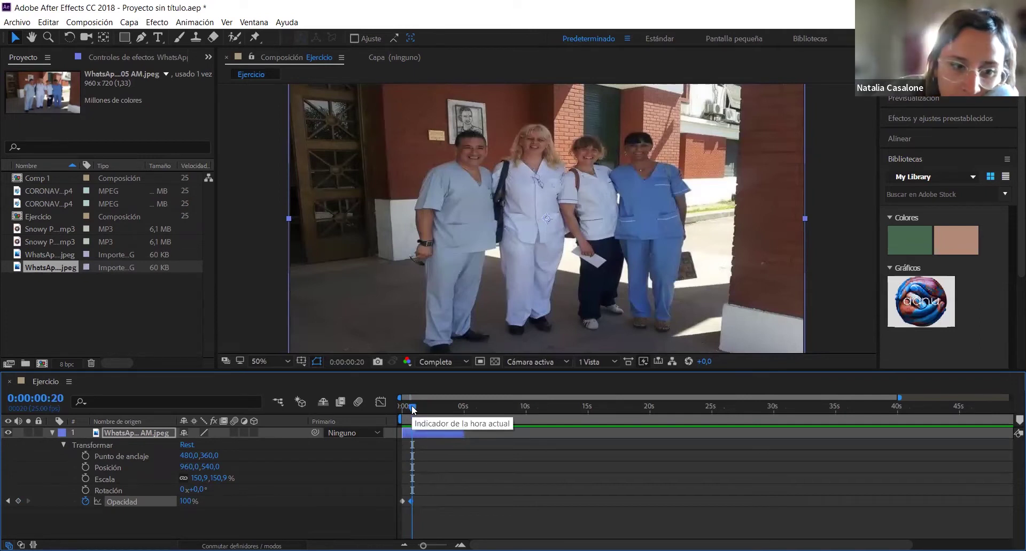
left_click_drag(412, 409, 399, 409)
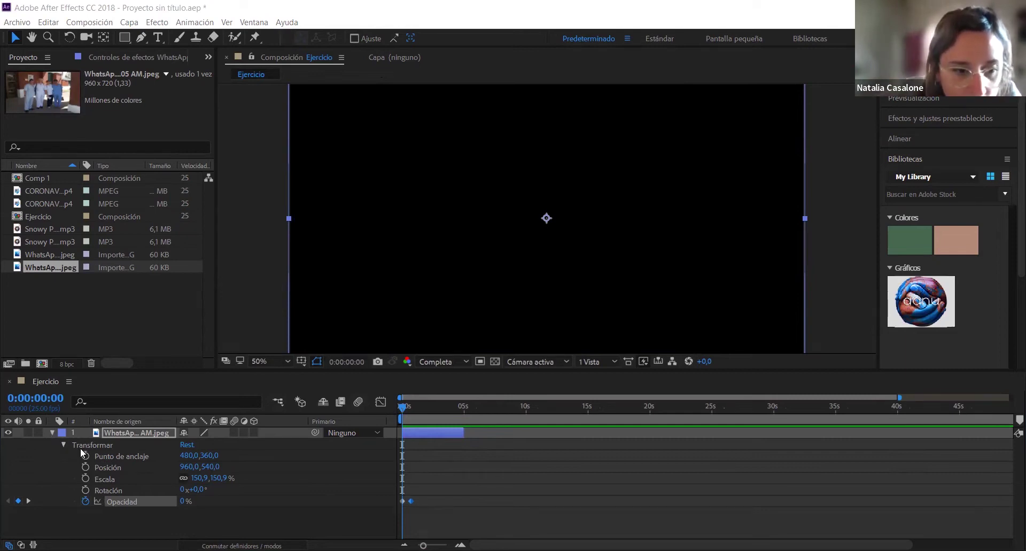
- Collapse and reopen the image layer and its Transformar property group
left_click(52, 432)
left_click(50, 433)
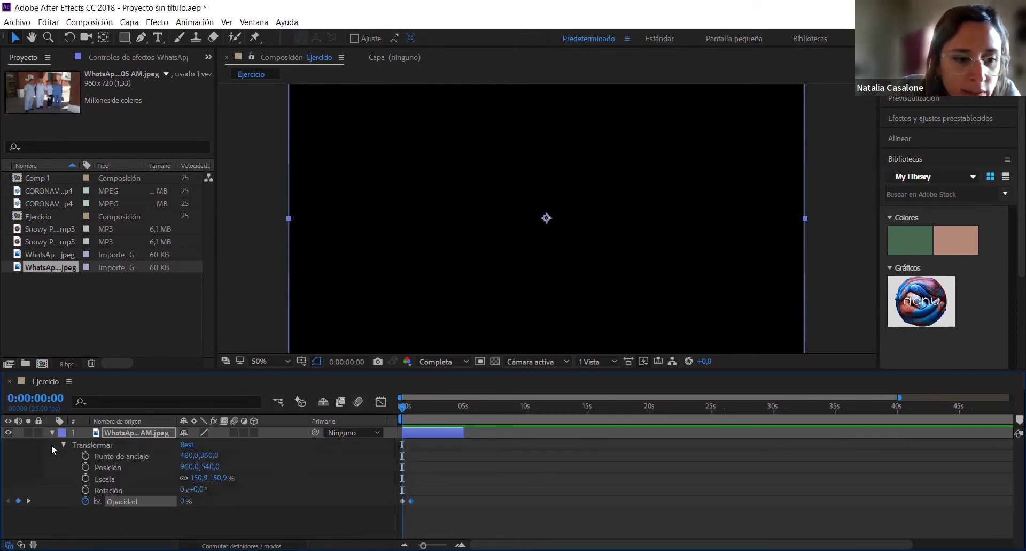
left_click(62, 444)
left_click(62, 444)
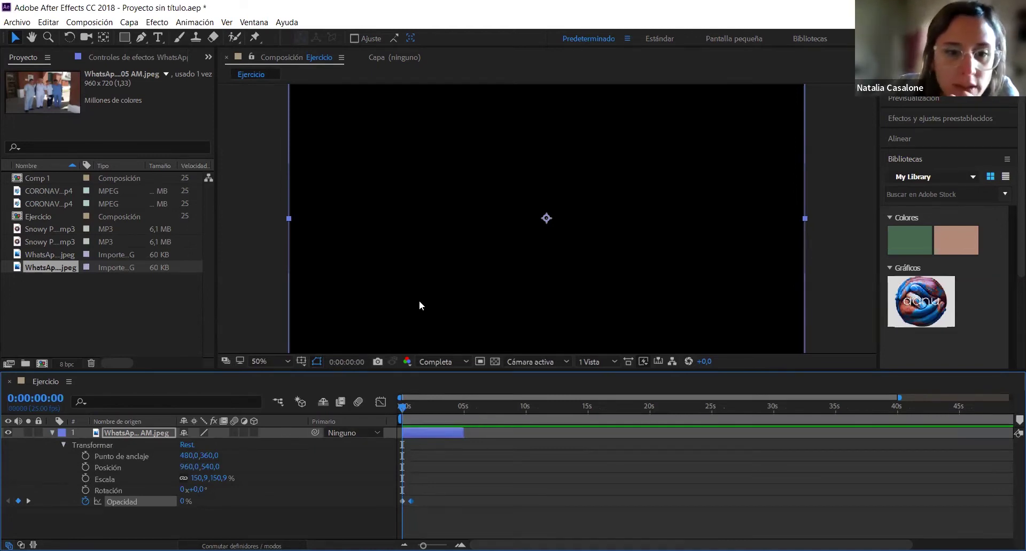
- Check the image's partial fade at 0:00:00:09 and return the playhead to 0:00:00:00
left_click_drag(403, 406, 408, 406)
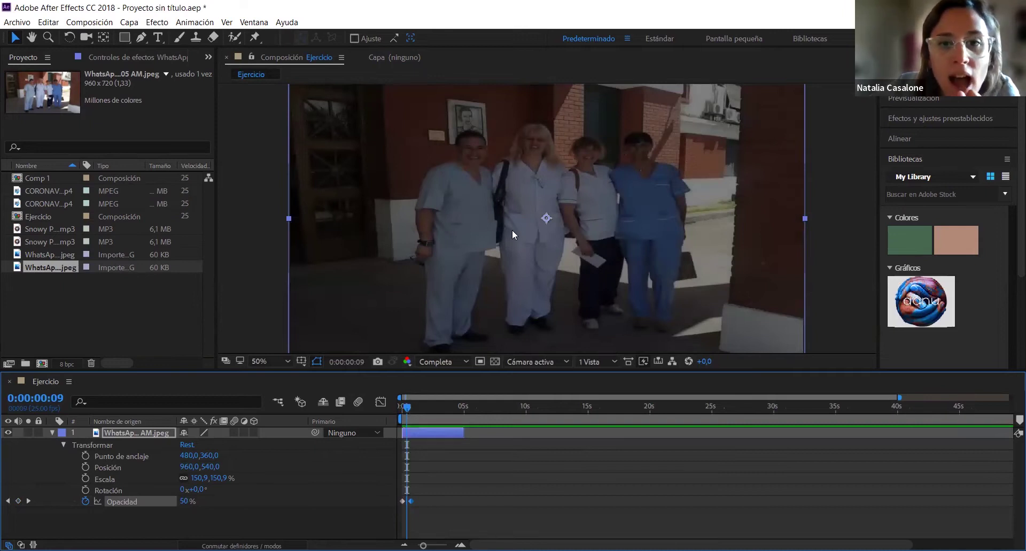
scroll(513, 230, "down", 2)
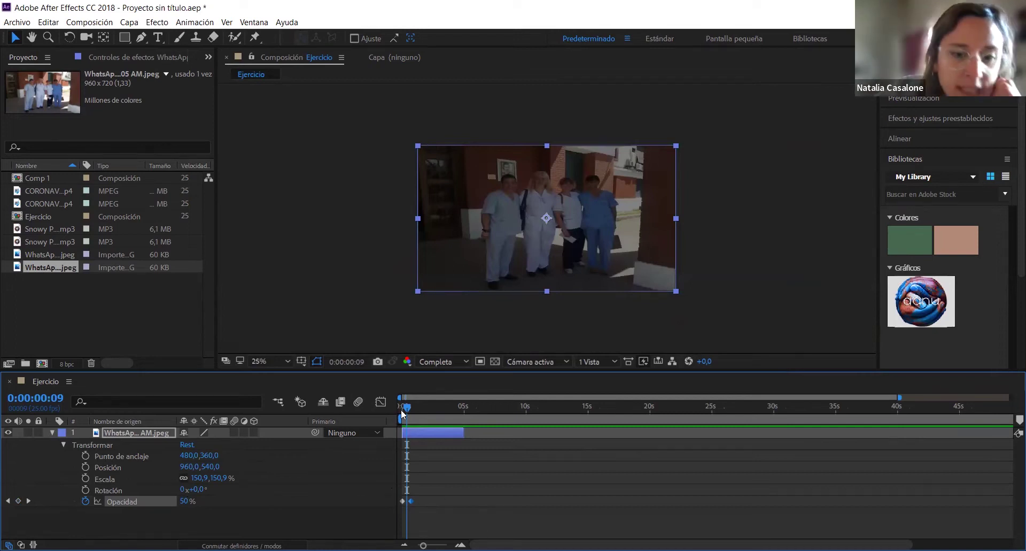
left_click_drag(407, 407, 400, 408)
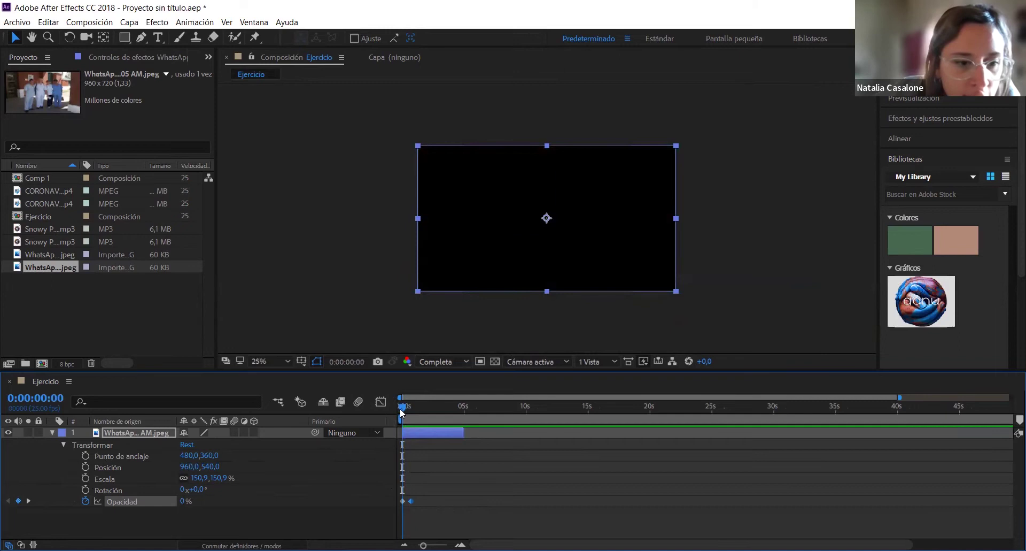
- Animate the image layer's Escala from 62,9% at 0:00:00:00 to 152,9% at 0:00:00:19
left_click(85, 479)
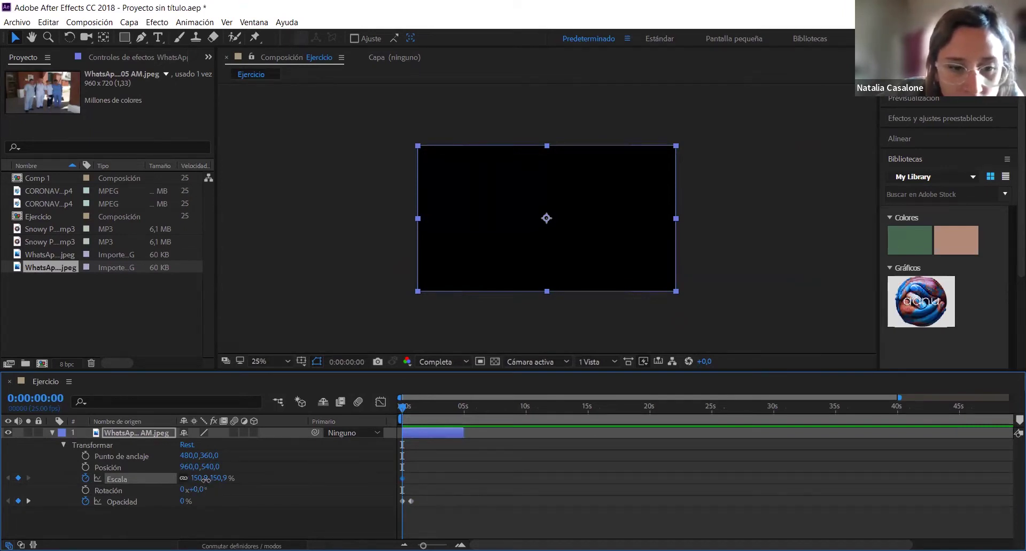
left_click_drag(202, 478, 159, 491)
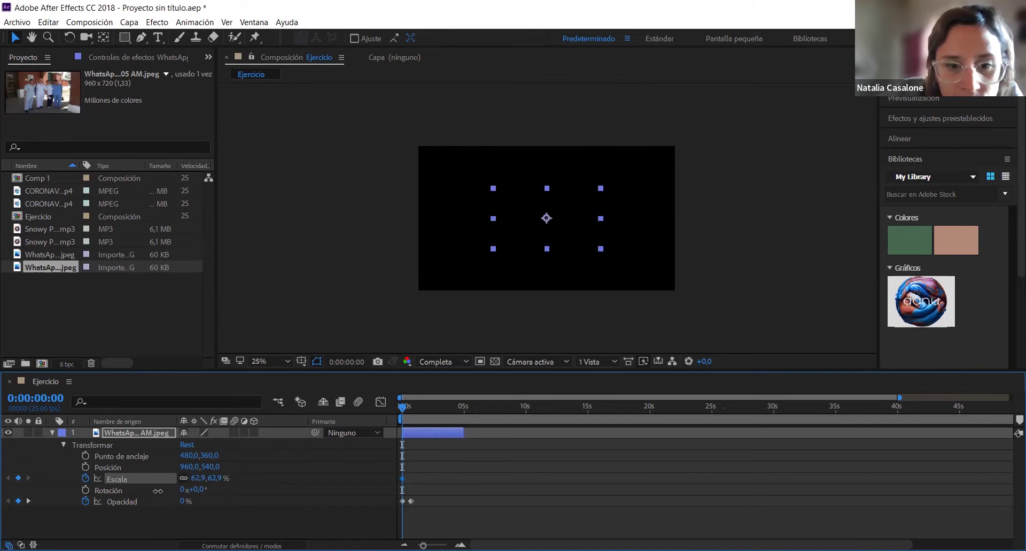
left_click_drag(402, 410, 412, 410)
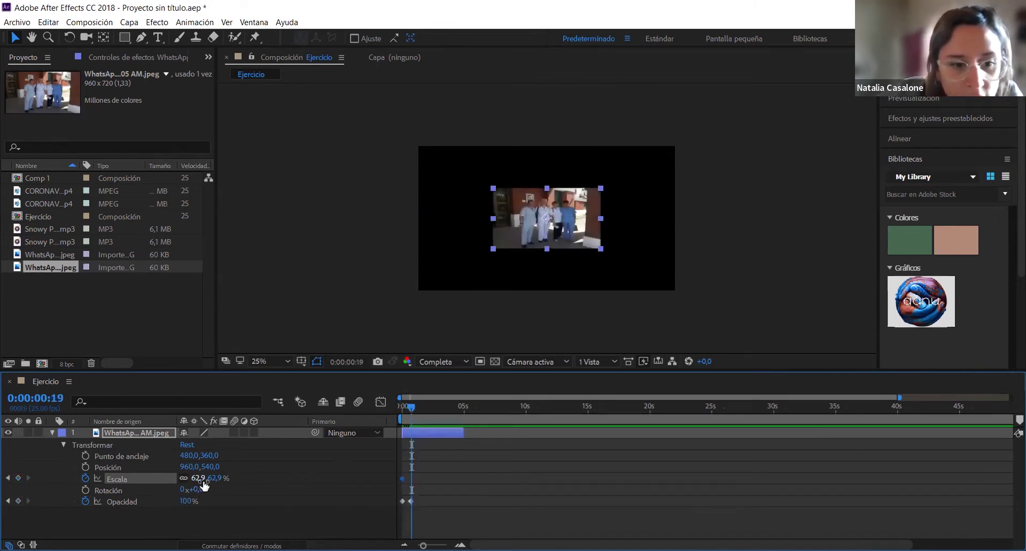
left_click_drag(202, 478, 268, 483)
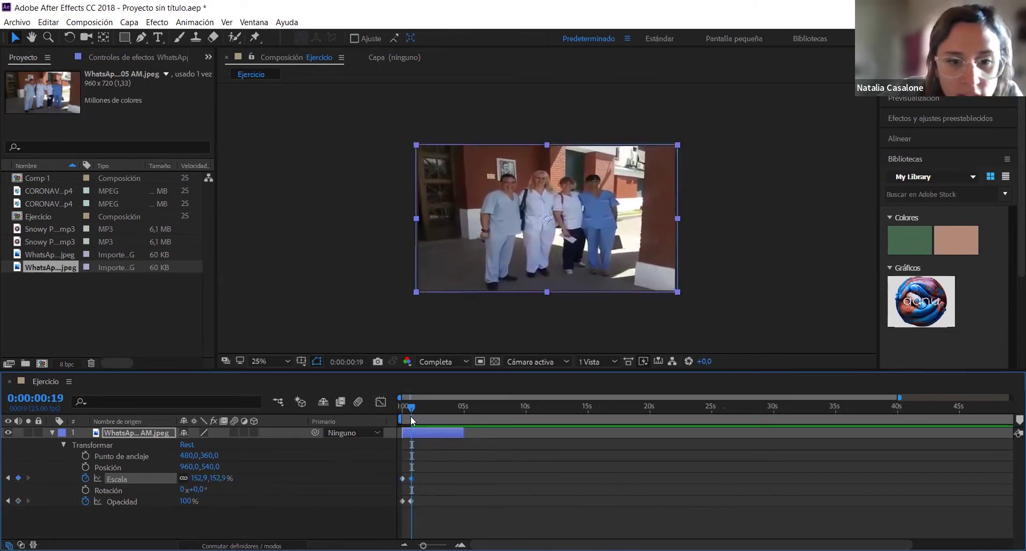
- Play the combined scale and opacity animation from the start, then collapse the image layer's properties
left_click_drag(412, 410, 390, 412)
key("space")
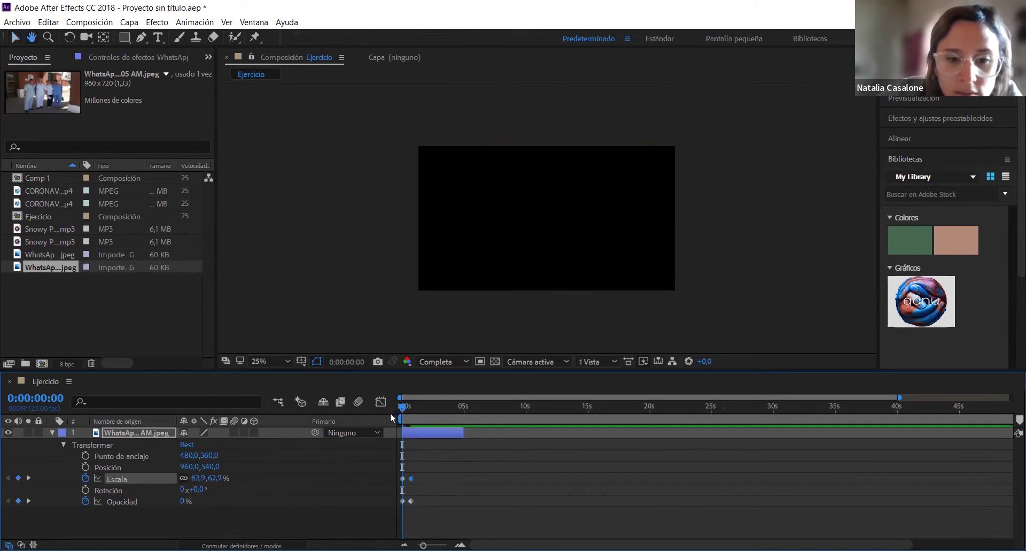
key("space")
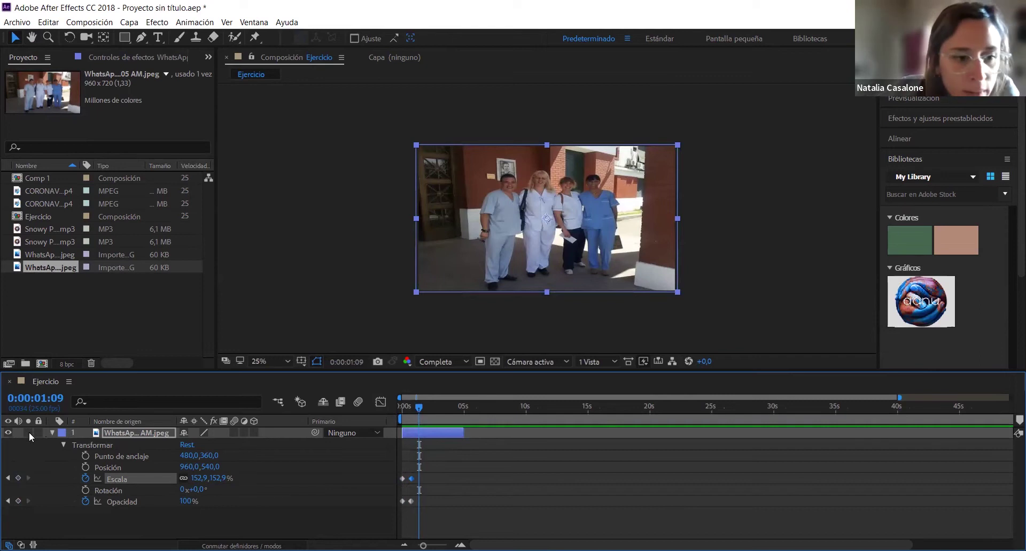
left_click(51, 433)
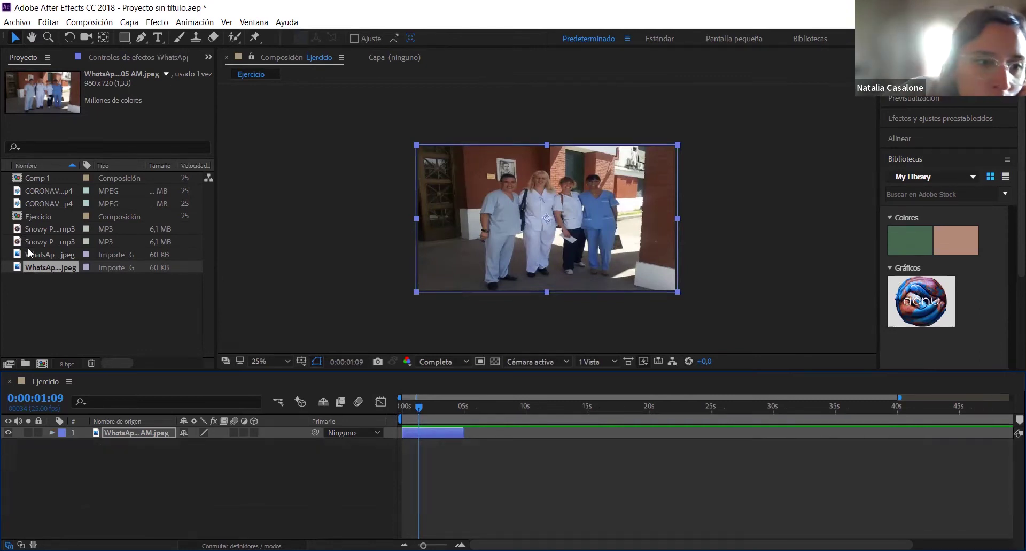
- Add the second CORONAV mp4 video to the Ejercicio composition and place it above the image layer
left_click(41, 203)
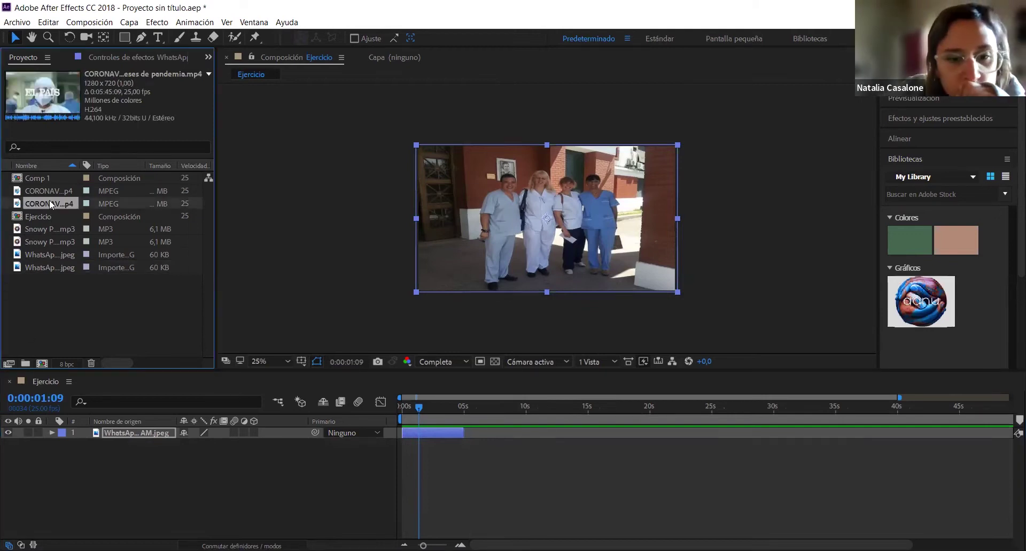
left_click_drag(51, 203, 86, 455)
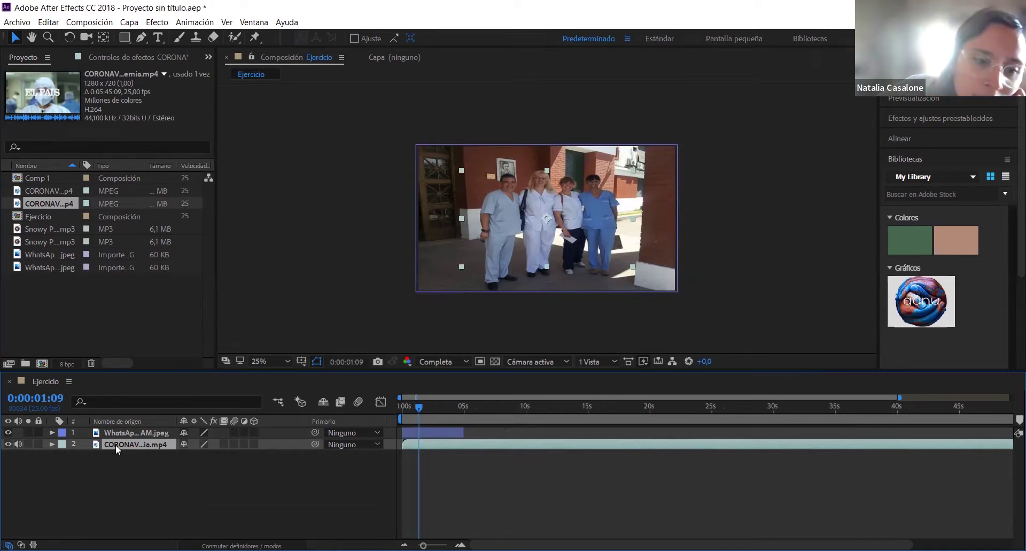
left_click_drag(116, 444, 118, 432)
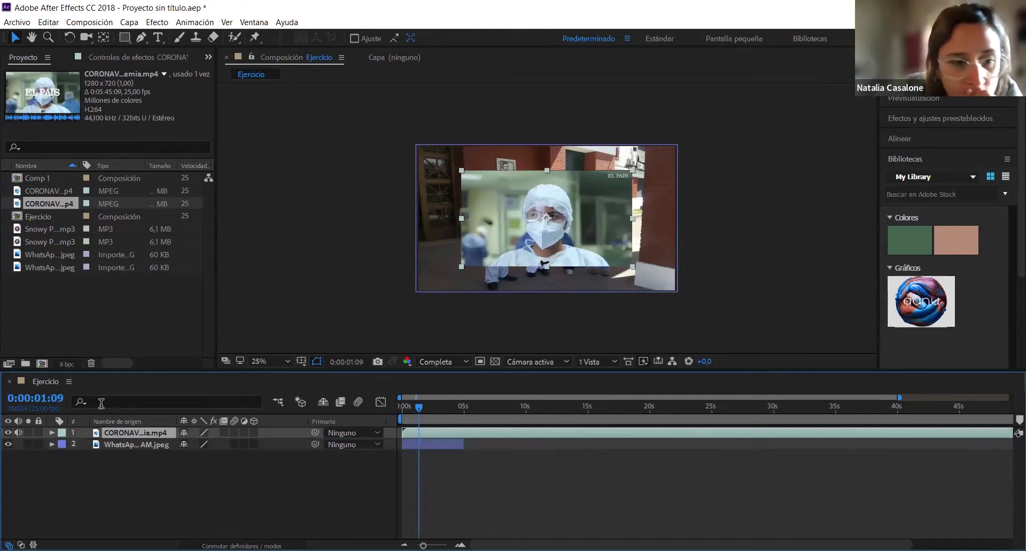
- Slide the CORONAV video layer along the full one-minute timeline to bring different parts of its footage into view
key("minus")
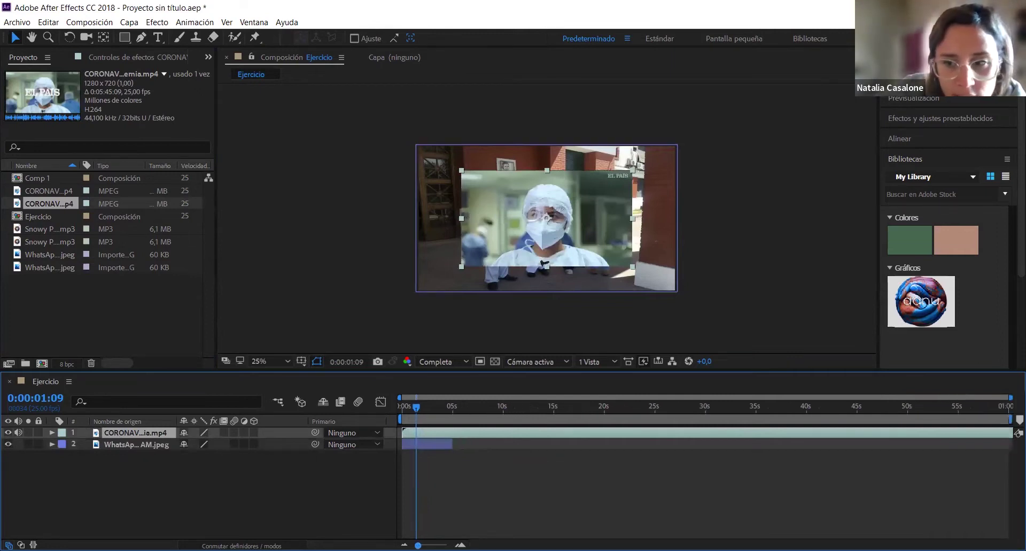
left_click_drag(919, 435, 495, 434)
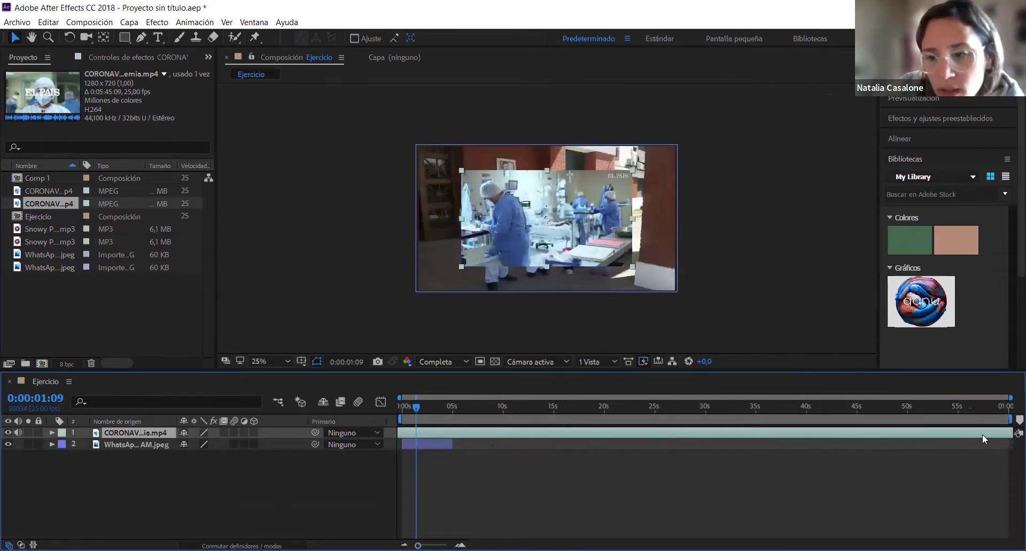
left_click_drag(942, 438, 425, 426)
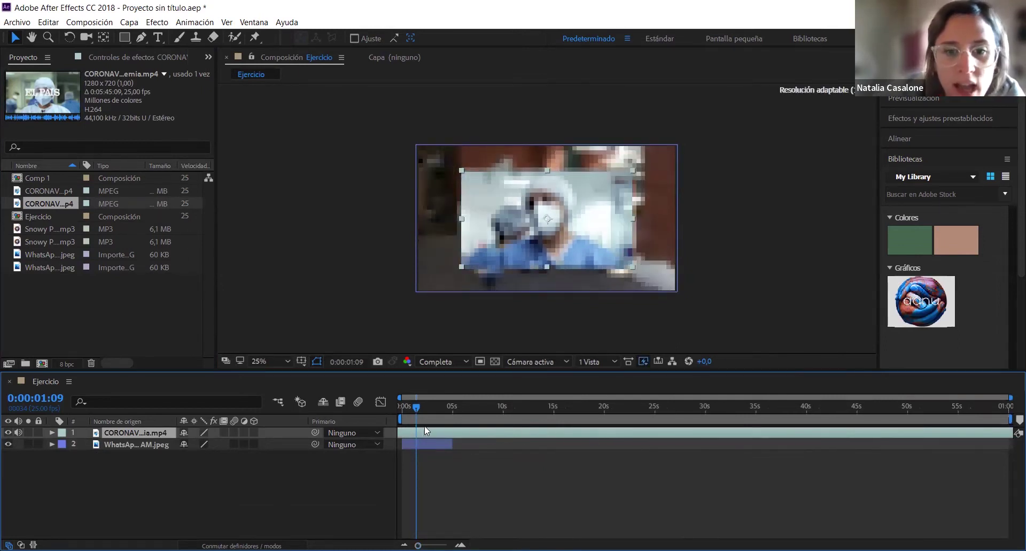
left_click_drag(745, 431, 481, 428)
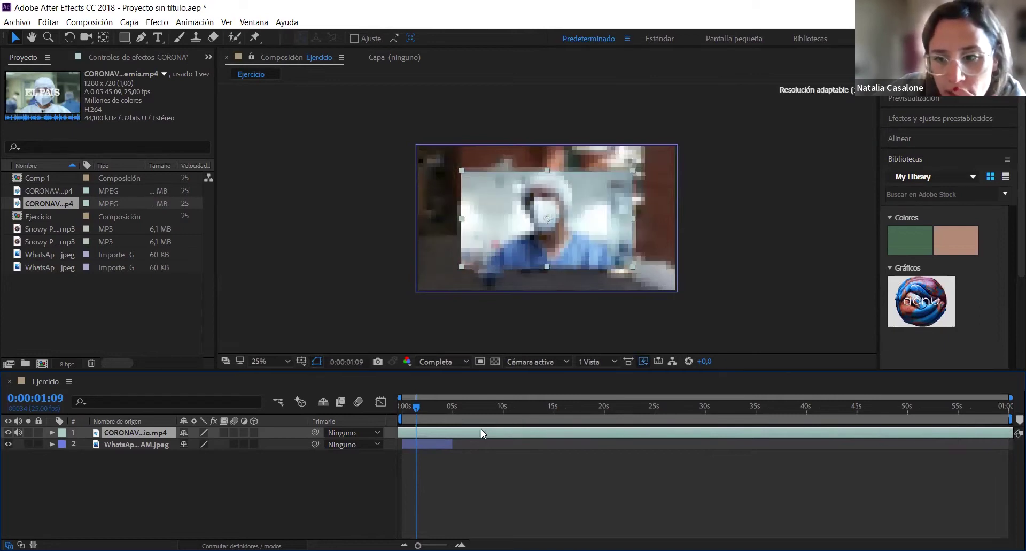
- Trim the end of the CORONAV video to leave about 26 seconds and move it to start shortly before the photo ends
left_click_drag(824, 436, 921, 451)
mouse_move(990, 434)
left_mouse_down()
mouse_move(428, 424)
mouse_move(983, 451)
left_mouse_up()
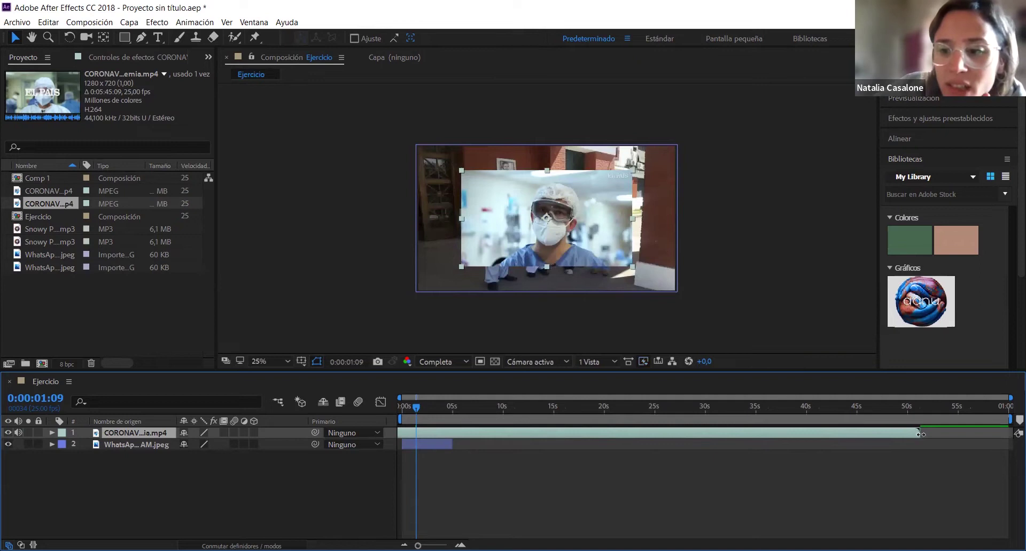
left_click_drag(921, 433, 507, 433)
left_click_drag(603, 440, 947, 433)
left_click_drag(854, 433, 616, 433)
left_click_drag(713, 449, 664, 454)
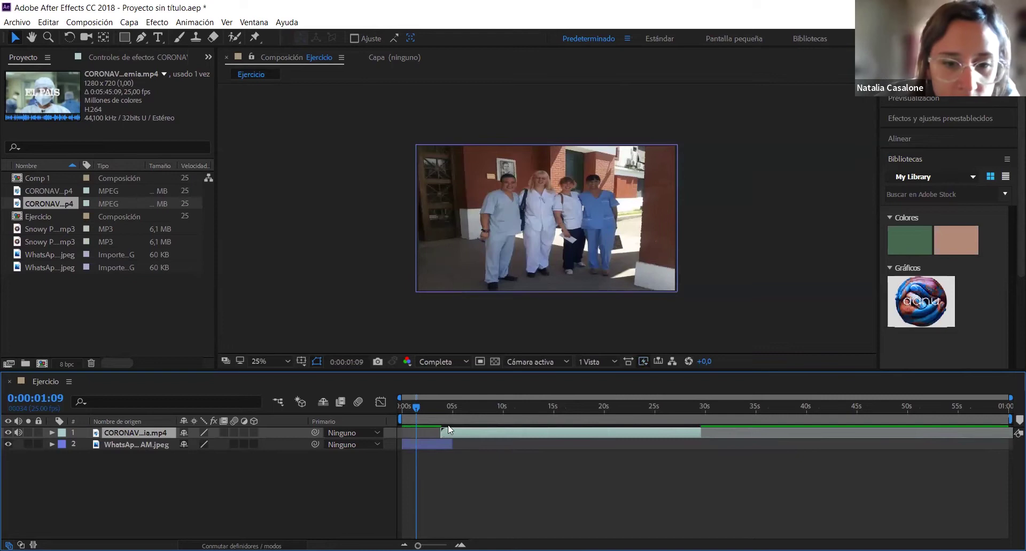
- Play the overlap between the photo and the video from 0:00:03:04 and stop near 0:00:04:18
left_click(420, 402)
left_click_drag(422, 409, 436, 411)
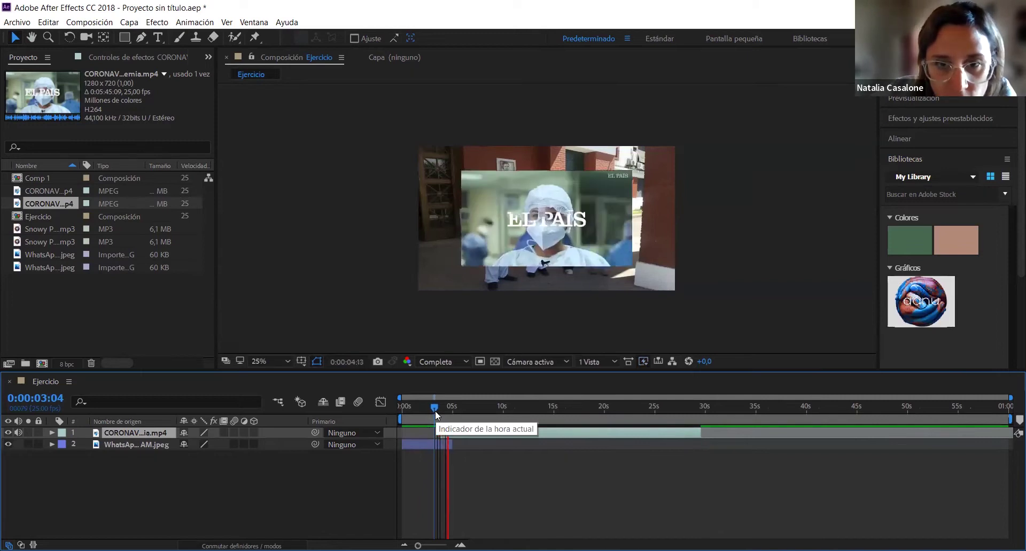
key("space")
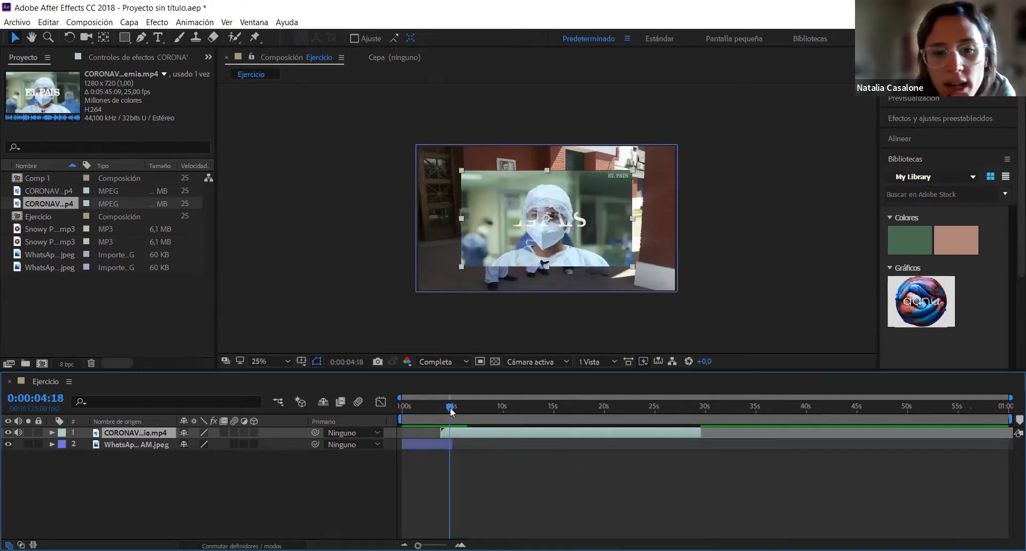
- Move the video layer so it starts exactly where the five-second photo layer ends
left_click_drag(451, 410, 463, 435)
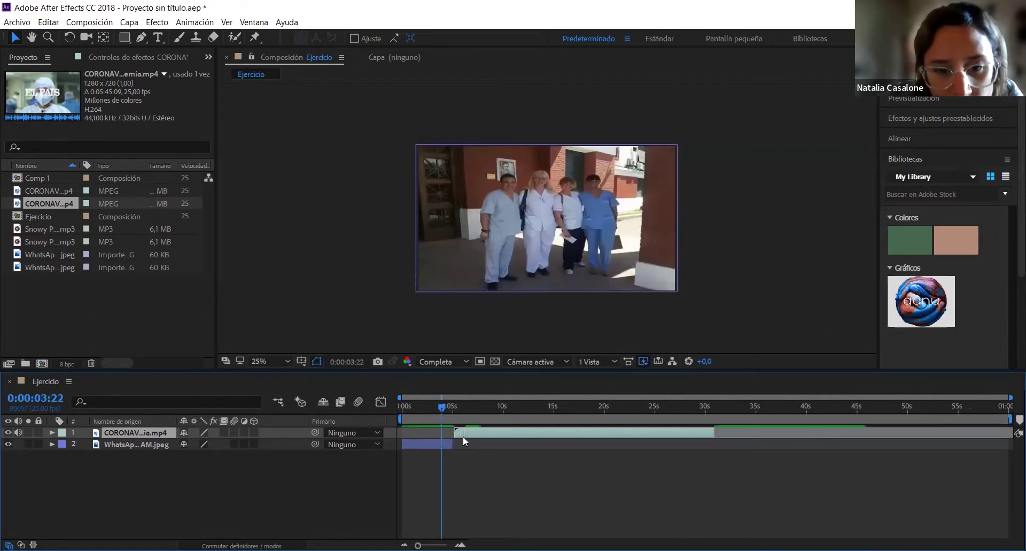
left_click_drag(418, 545, 438, 546)
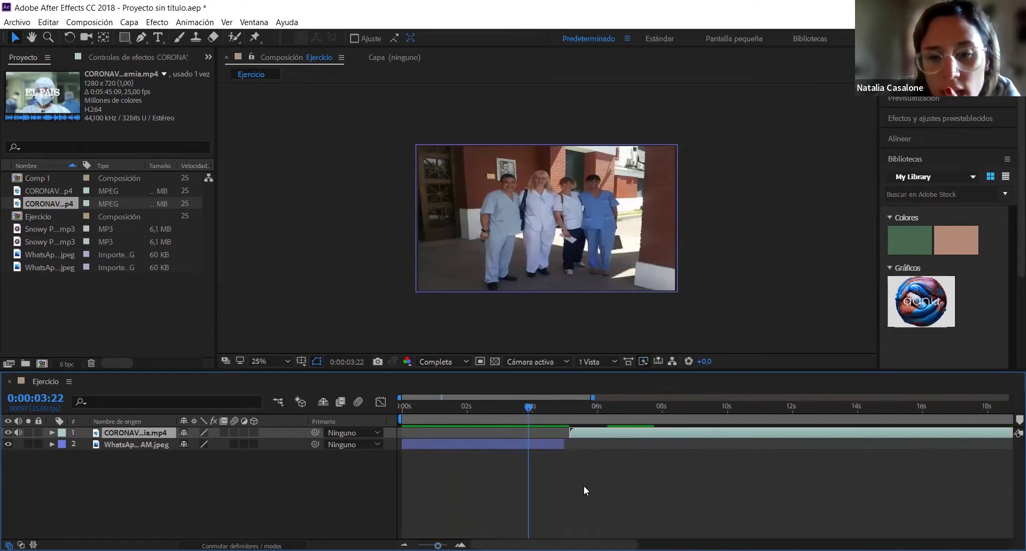
left_click_drag(587, 434, 583, 434)
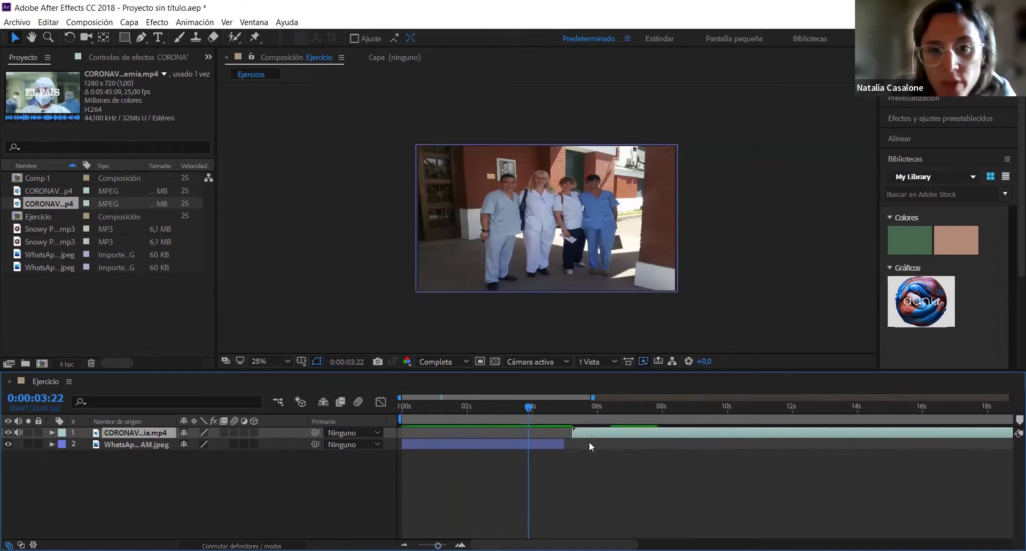
left_click_drag(578, 442, 581, 451)
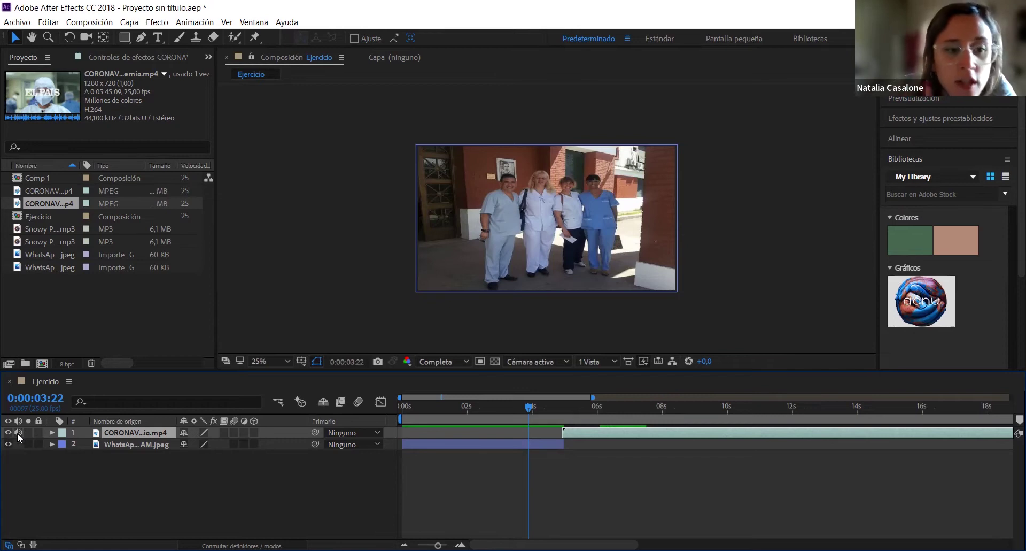
- Mute the video layer's audio and trim off its opening so the clip starts close to the photo's end
left_click(18, 433)
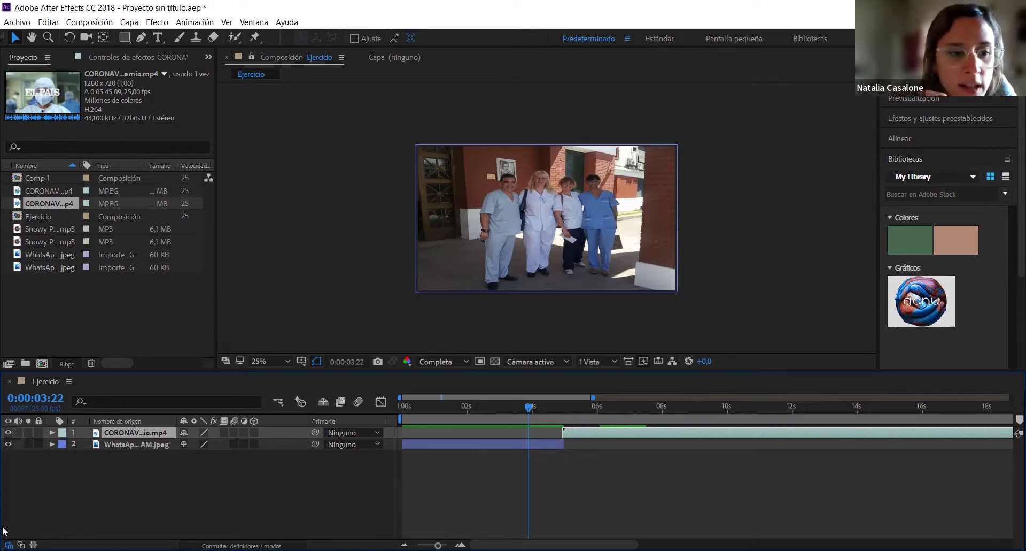
left_click(18, 432)
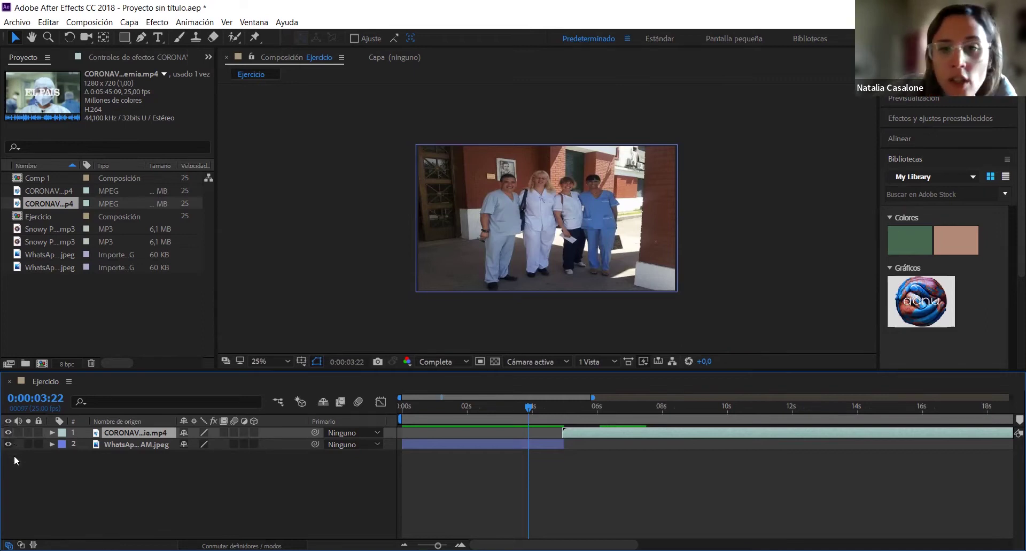
left_click_drag(528, 410, 558, 434)
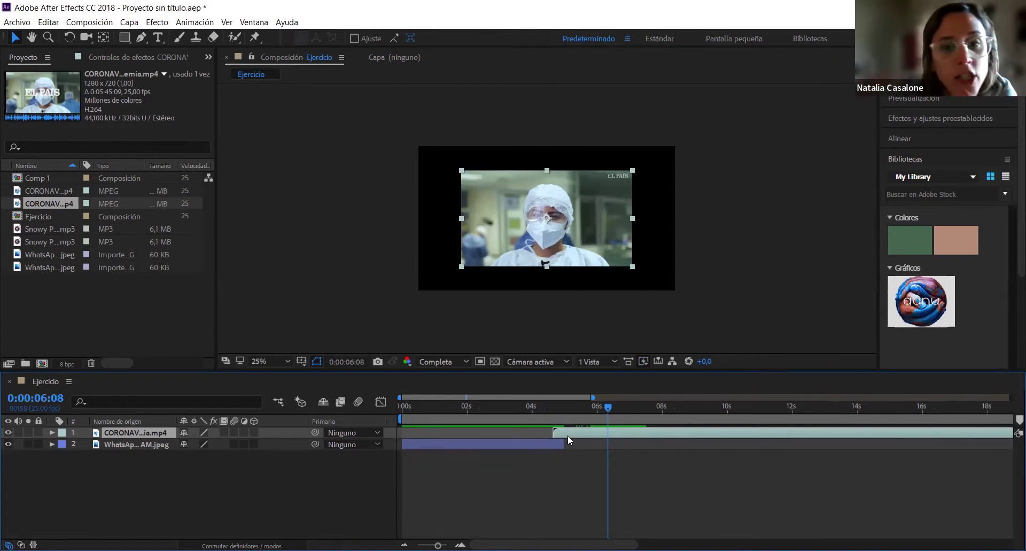
mouse_move(553, 431)
left_mouse_down()
mouse_move(594, 432)
mouse_move(592, 409)
mouse_move(571, 408)
mouse_move(599, 410)
mouse_move(583, 410)
mouse_move(606, 429)
mouse_move(580, 429)
mouse_move(571, 407)
mouse_move(562, 410)
mouse_move(585, 410)
mouse_move(562, 409)
mouse_move(565, 434)
left_mouse_up()
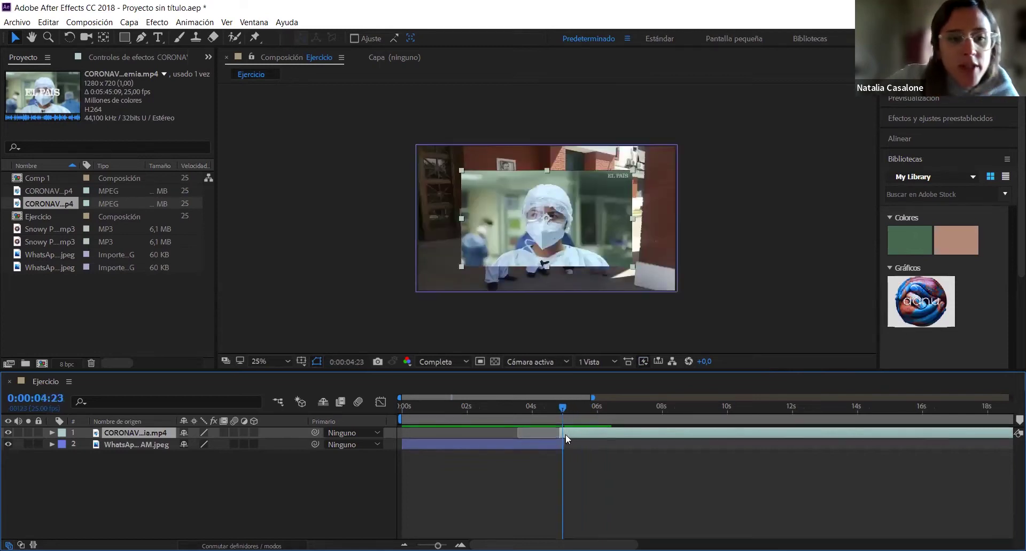
- Turn the video's audio back on and examine its Niveles de audio and Forma de onda properties, then collapse them
left_click(51, 432)
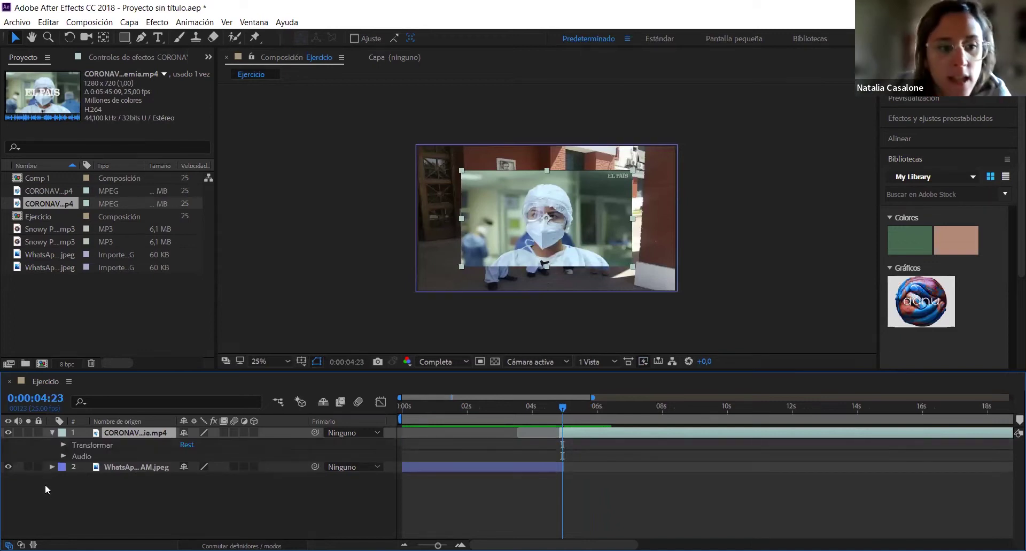
left_click(64, 456)
left_click(17, 434)
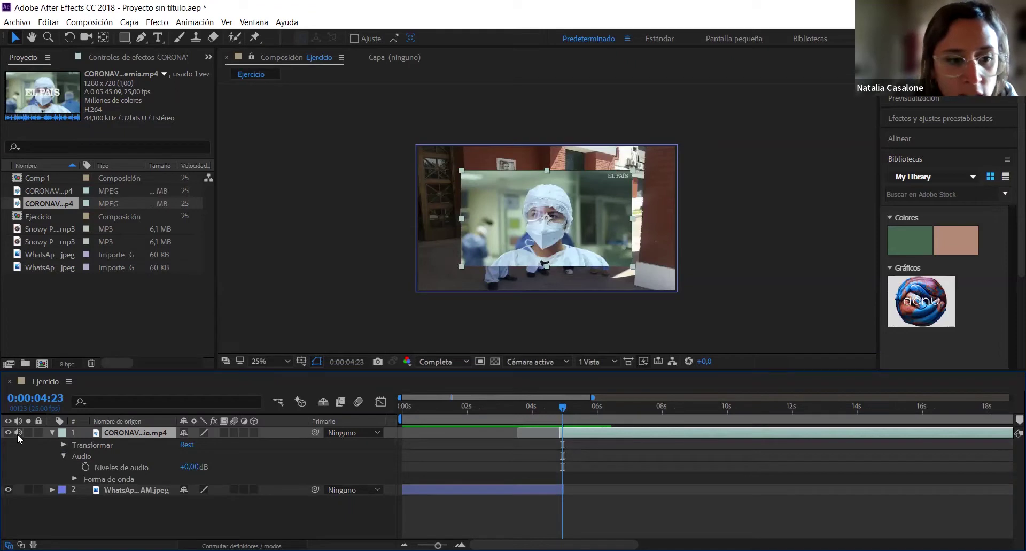
left_click(63, 455)
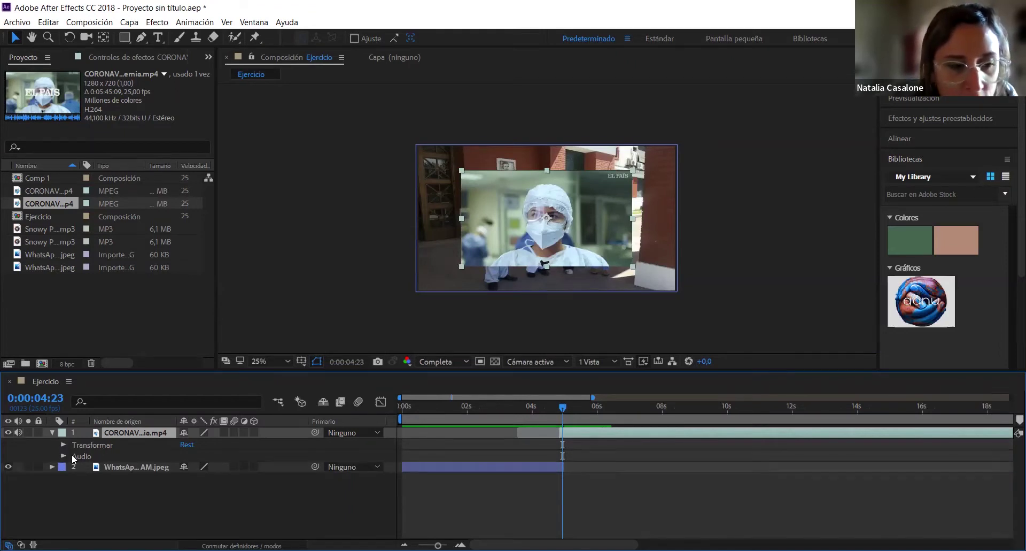
left_click(64, 456)
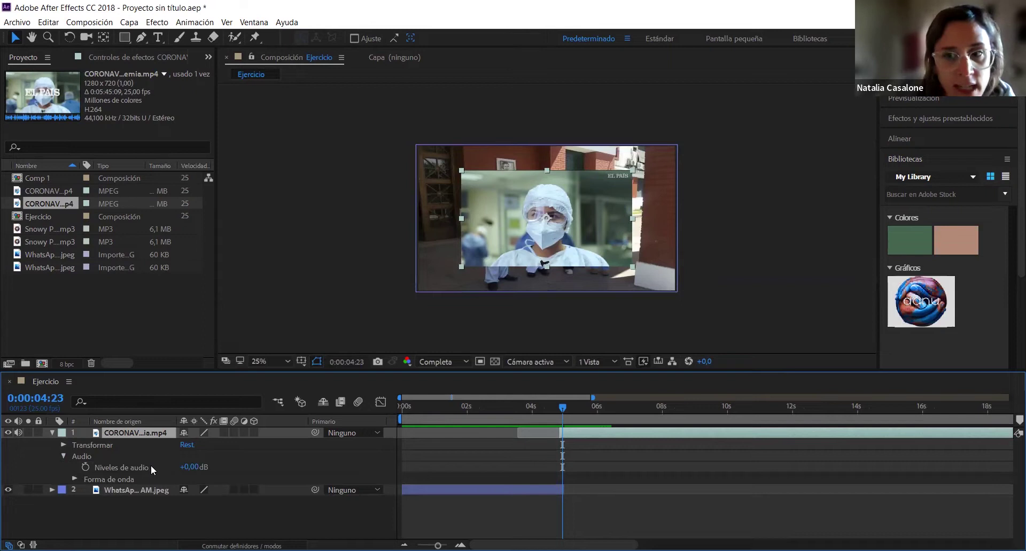
left_click(71, 480)
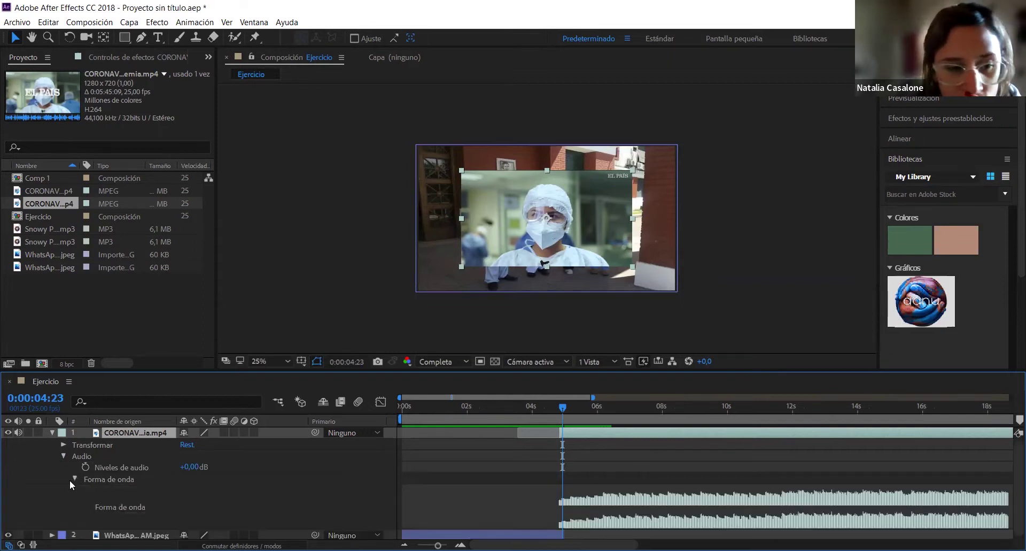
left_click(74, 479)
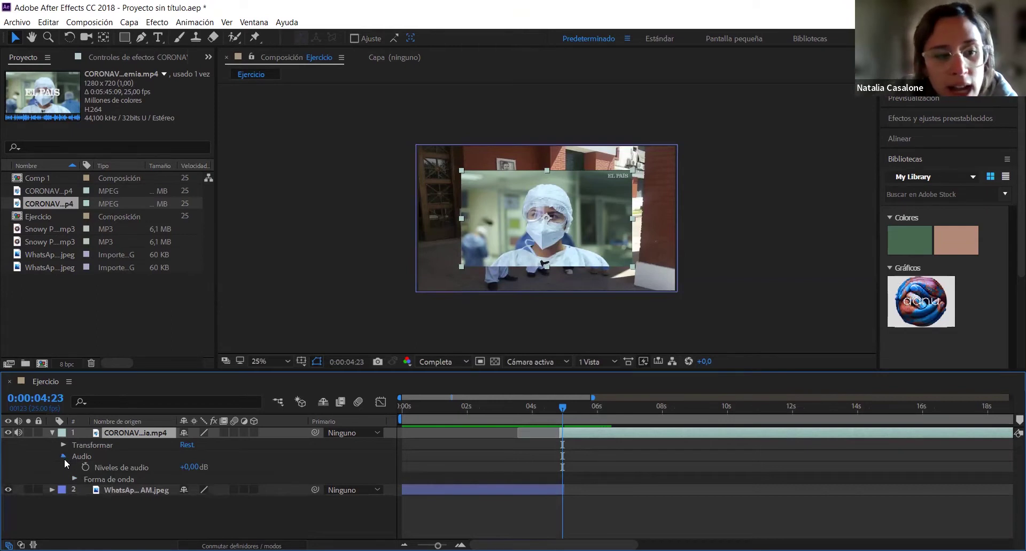
left_click(64, 457)
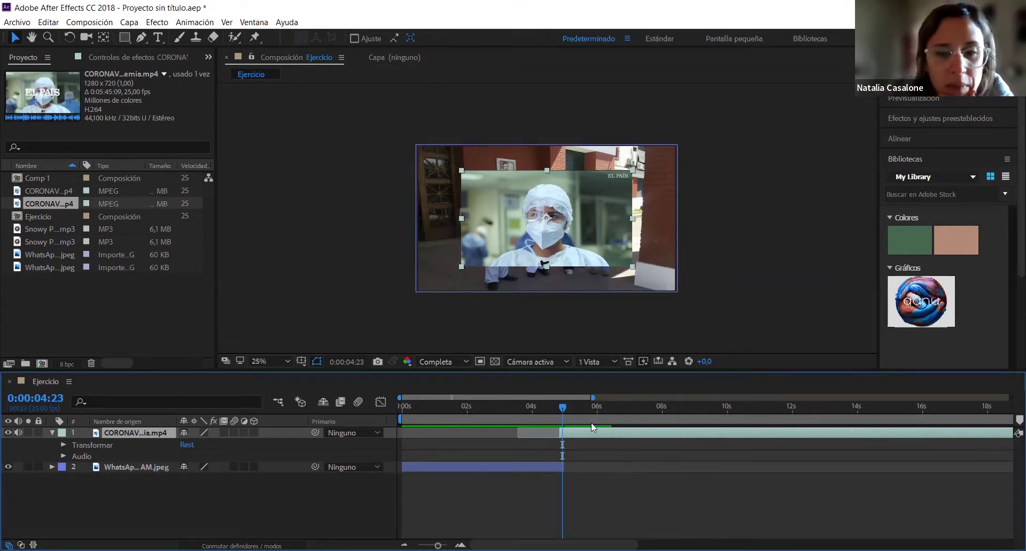
- Place the playhead at 0:00:04:20, display the audio level meters and look over the video's Transformar properties
left_click_drag(563, 408, 560, 409)
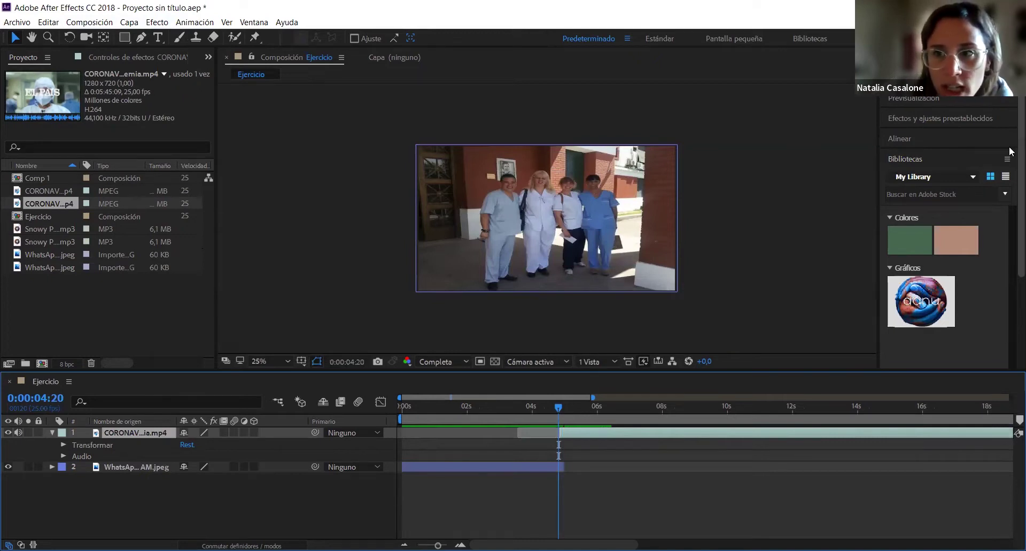
left_click(937, 80)
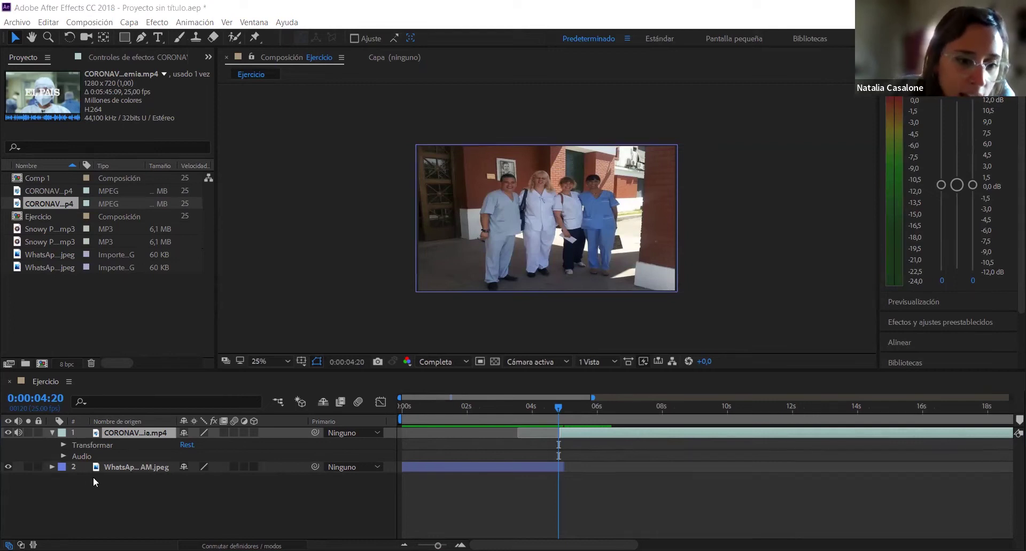
left_click(64, 445)
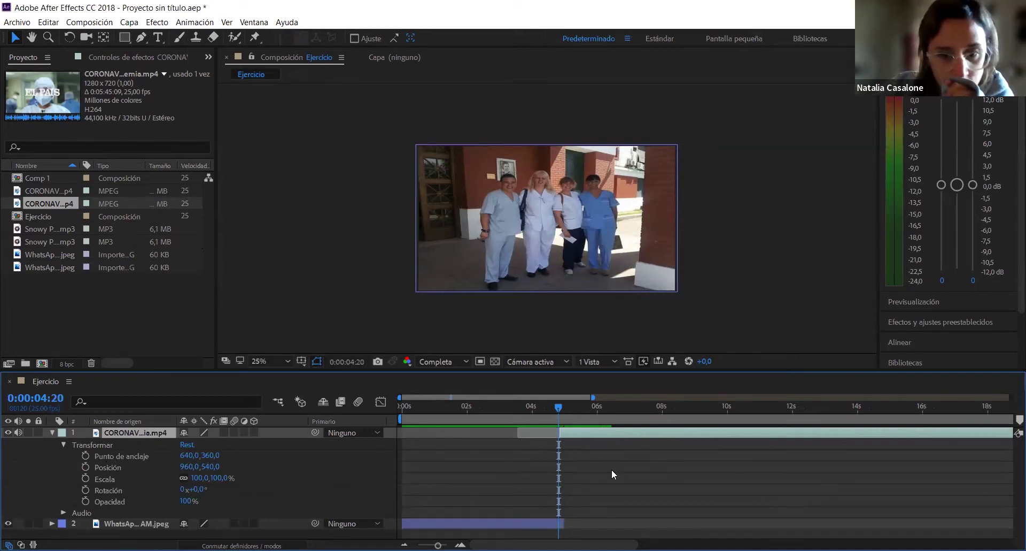
left_click(574, 441)
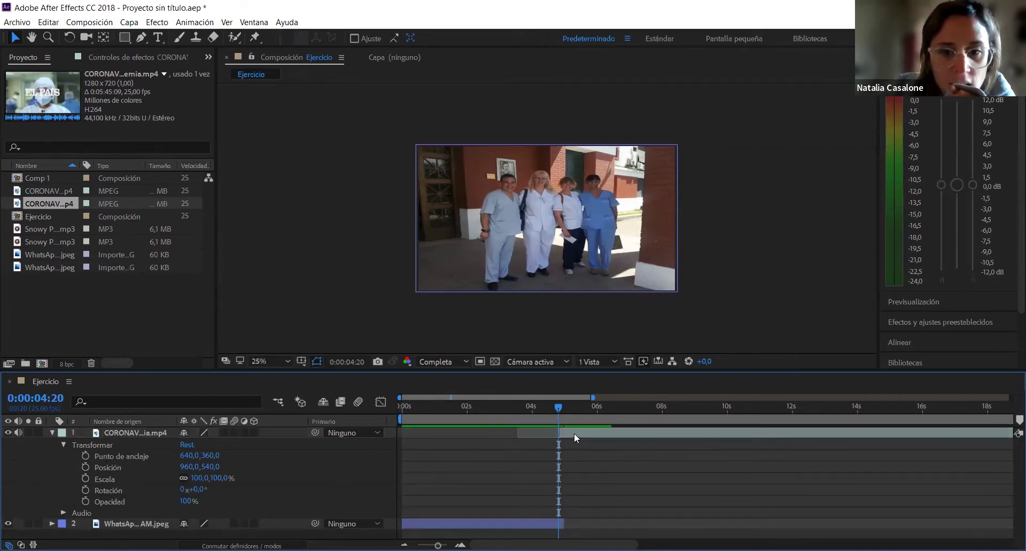
left_click(574, 432)
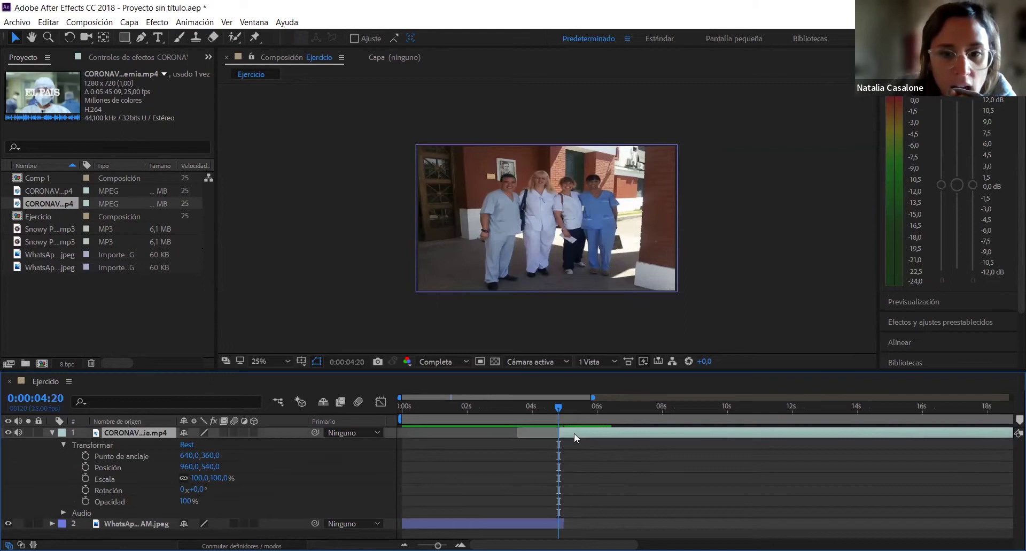
left_click(63, 443)
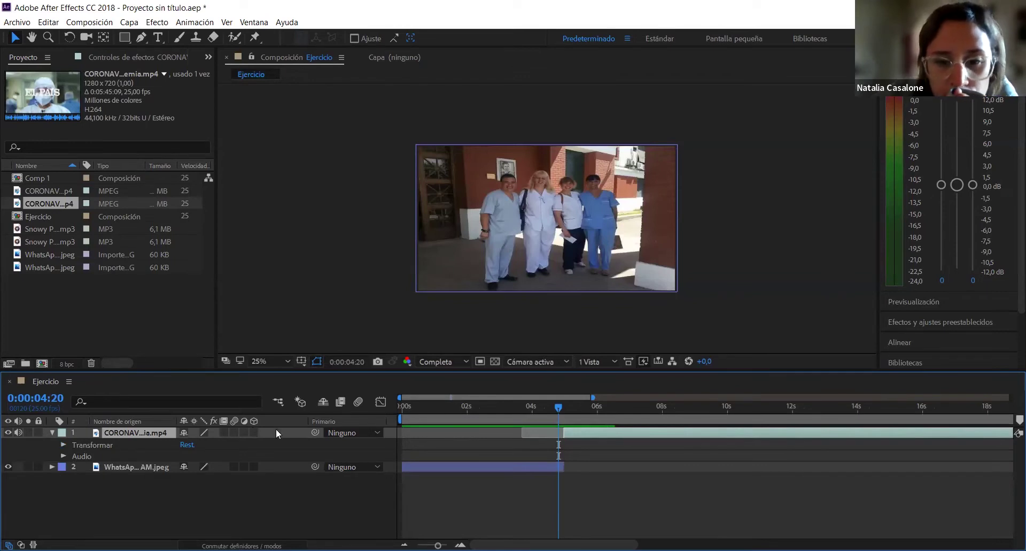
- Nudge the video layer slightly earlier to overlap the photo's end and place the playhead at 0:00:04:21
left_click_drag(600, 436, 593, 435)
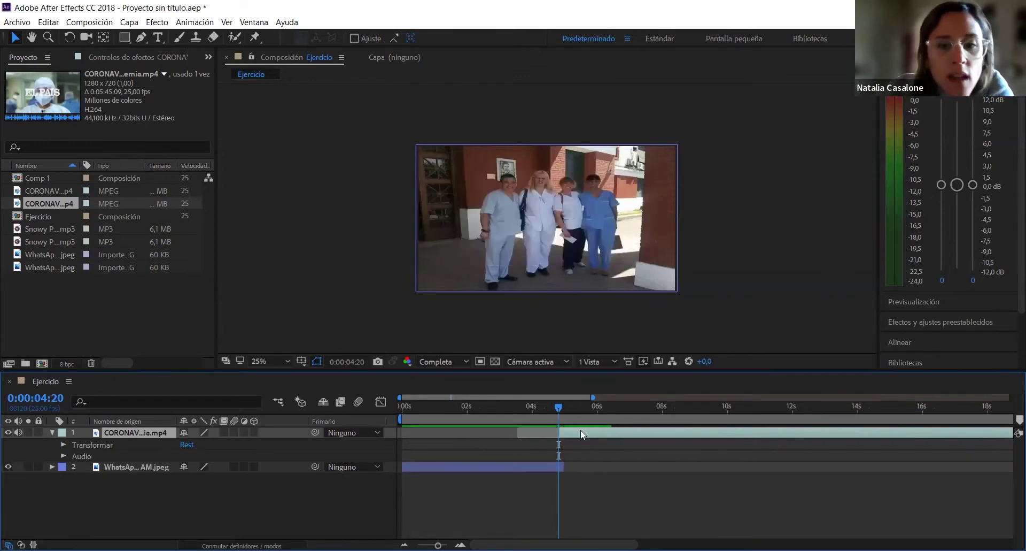
left_click_drag(559, 408, 561, 408)
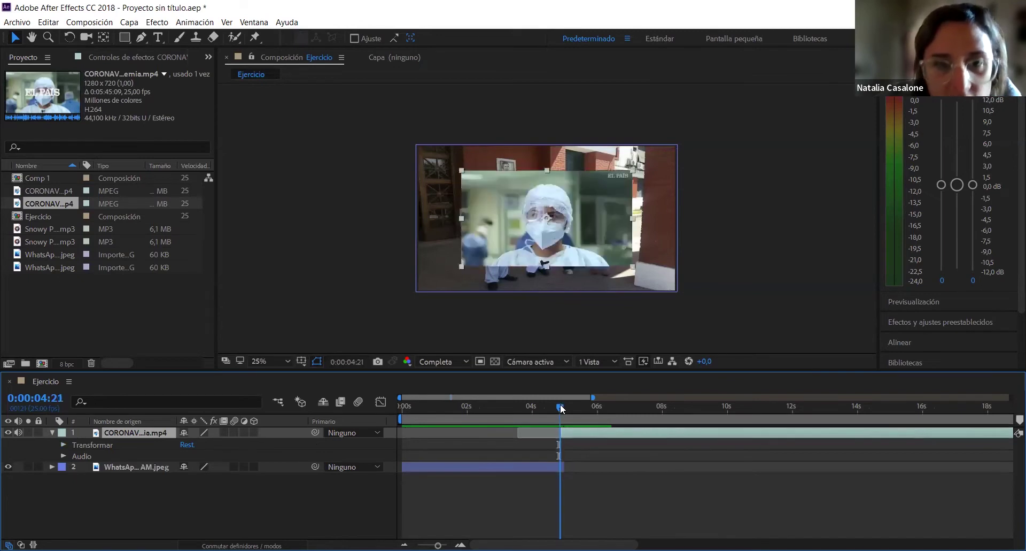
left_click(332, 242)
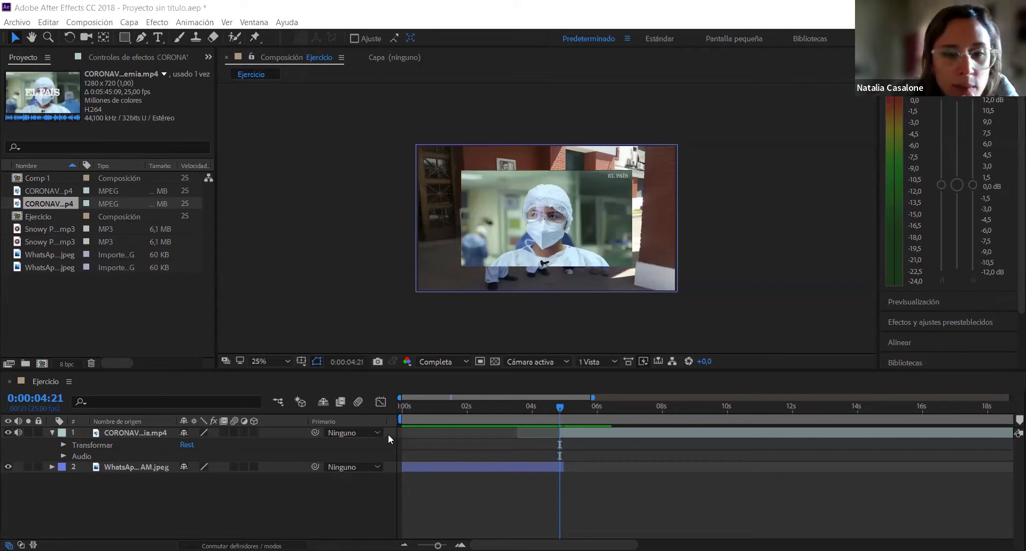
- Apply the Blanco y negro color correction effect to the video layer
left_click(129, 428)
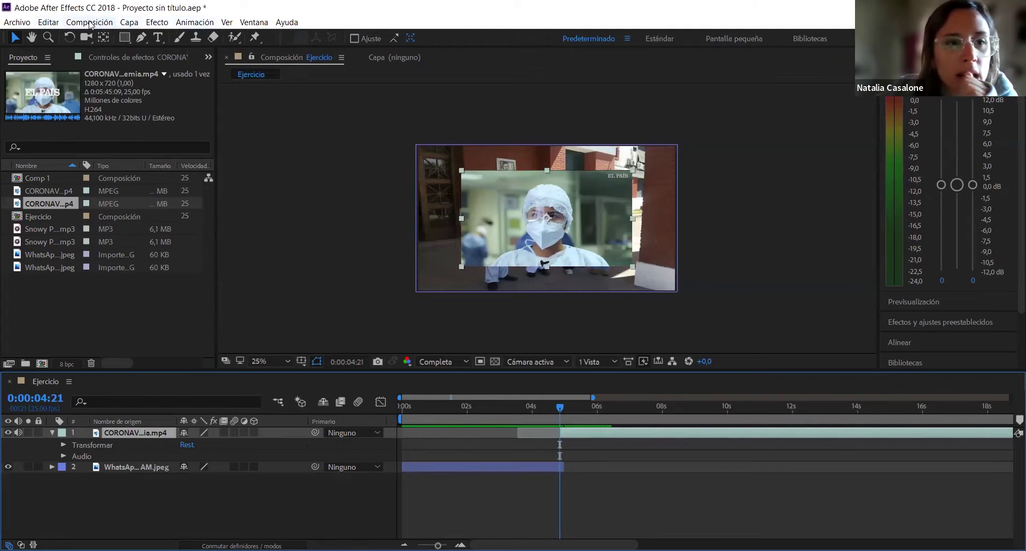
left_click(110, 22)
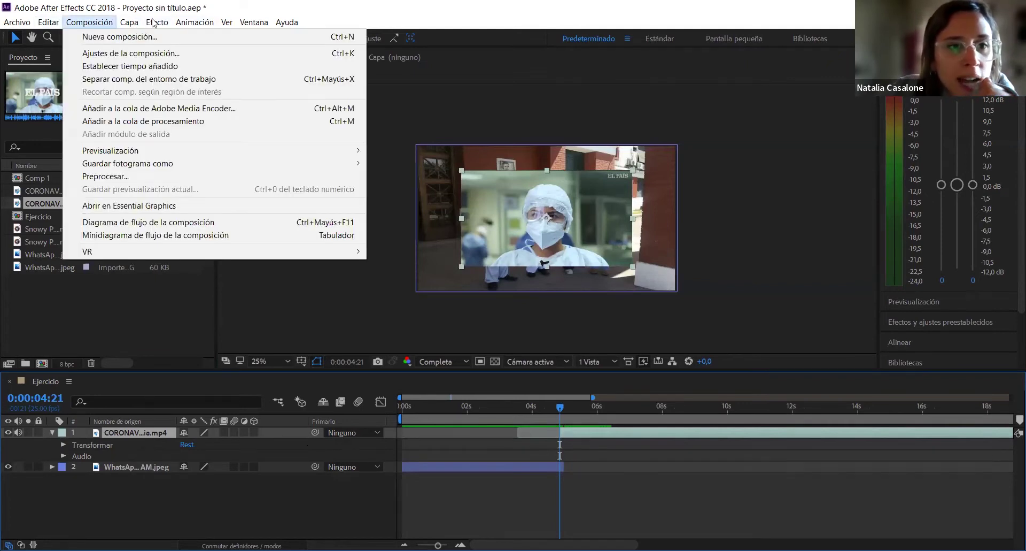
left_click(131, 23)
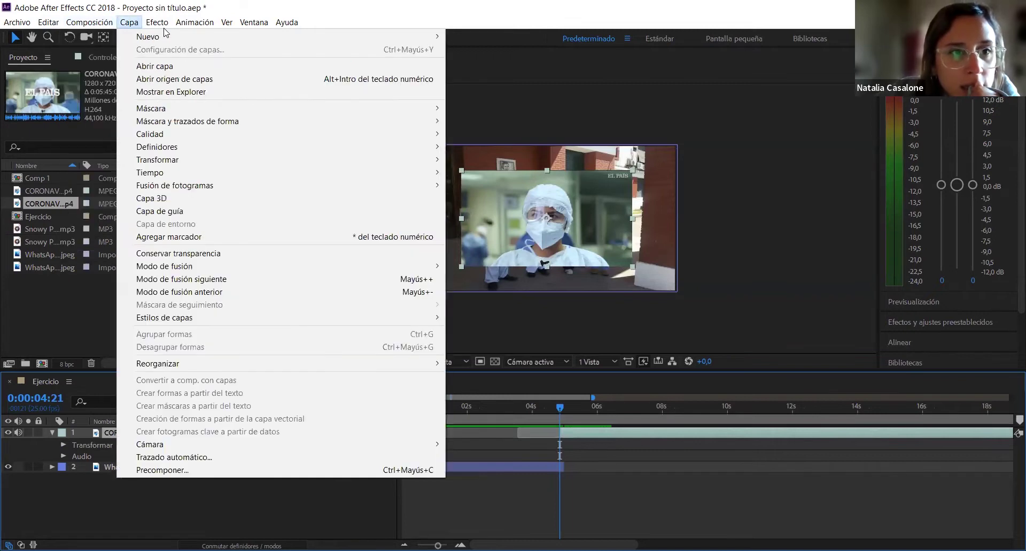
left_click(165, 27)
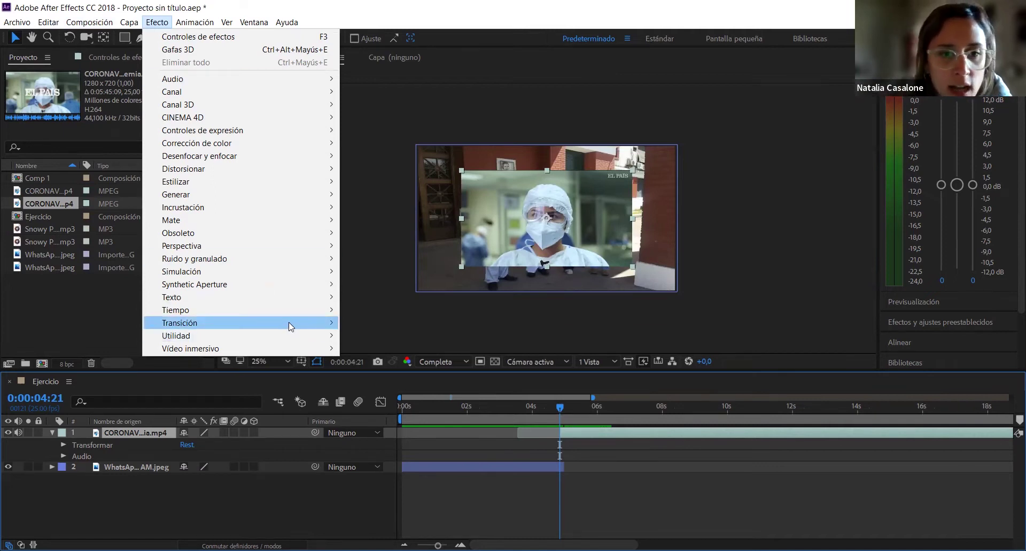
mouse_move(289, 324)
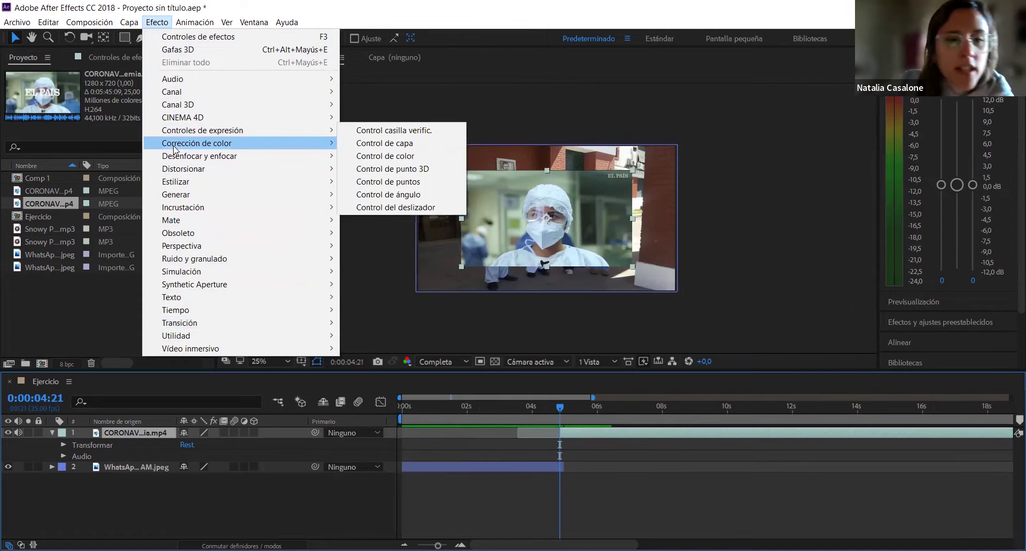
mouse_move(175, 148)
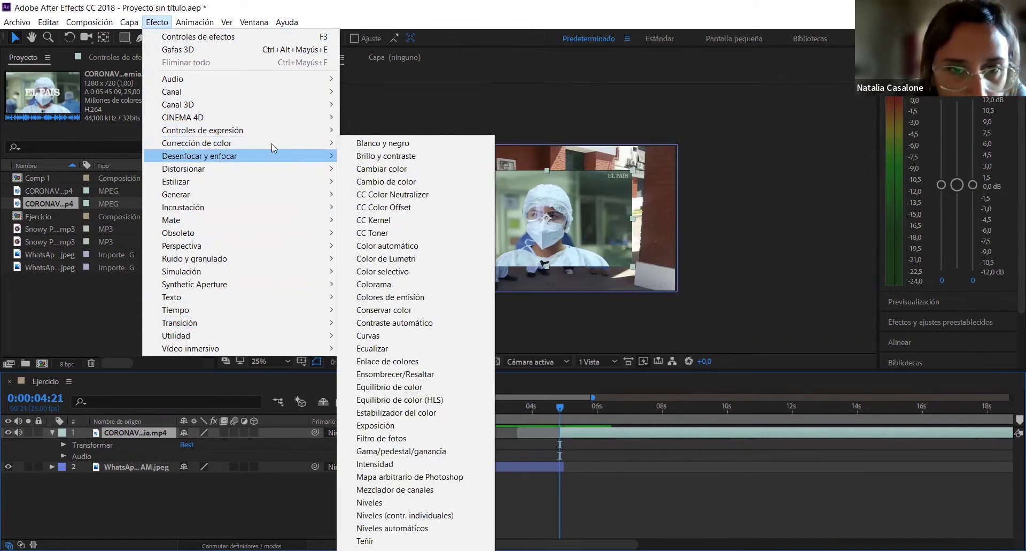
left_click(363, 145)
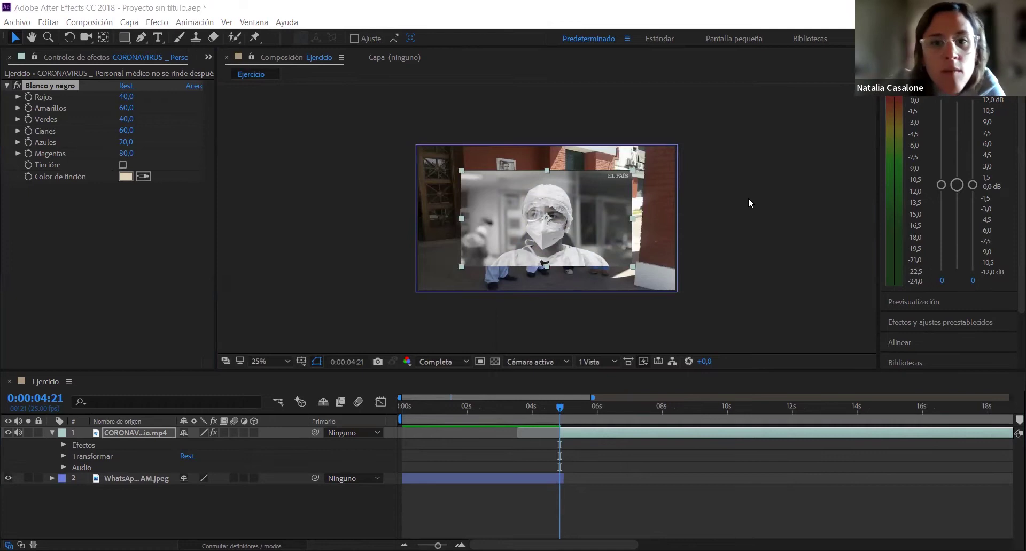
- Enlarge the video so it nearly fills the composition frame and reposition it close to the centre
left_click_drag(512, 220, 464, 198)
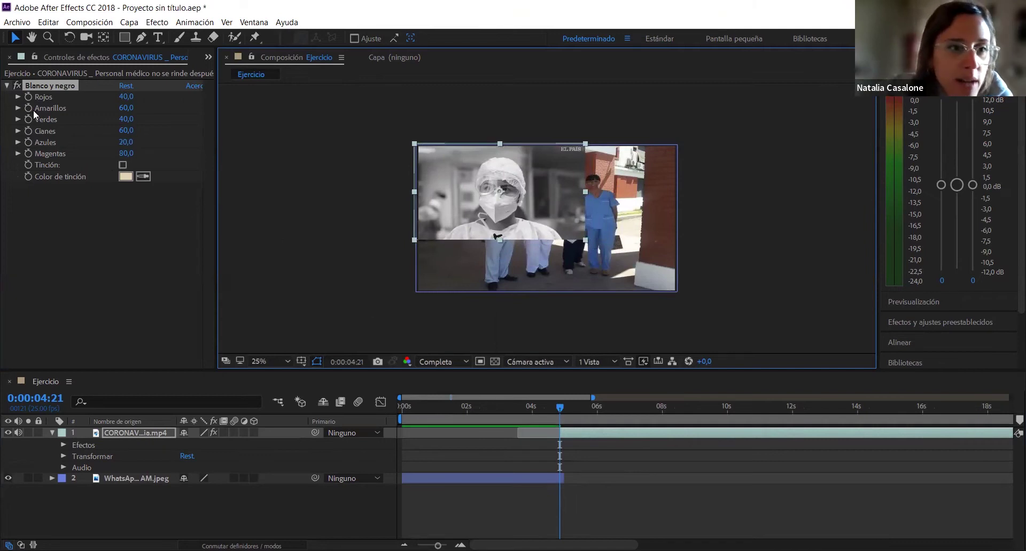
left_click_drag(586, 240, 620, 258)
key("ctrl+z")
left_click_drag(576, 222, 618, 251)
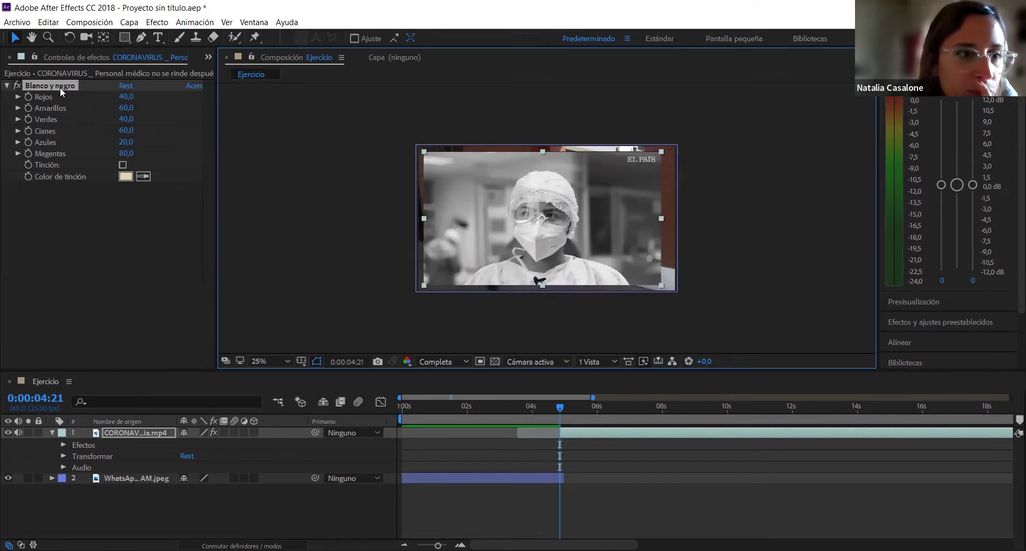
- Animate the Rojos value of Blanco y negro with a keyframe at 0:00:04:21 and one of 146 at 0:00:05:15
left_click(31, 99)
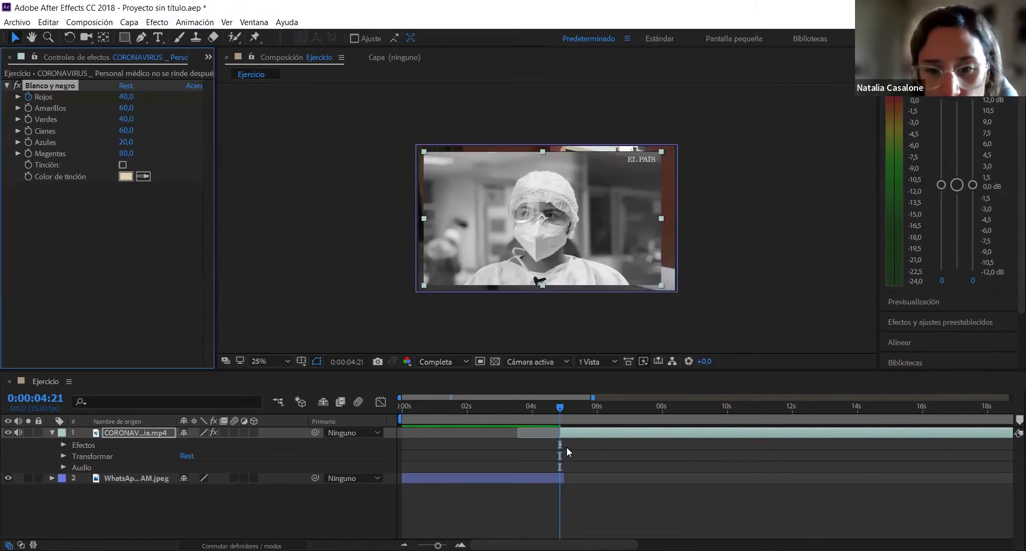
left_click_drag(556, 410, 551, 411)
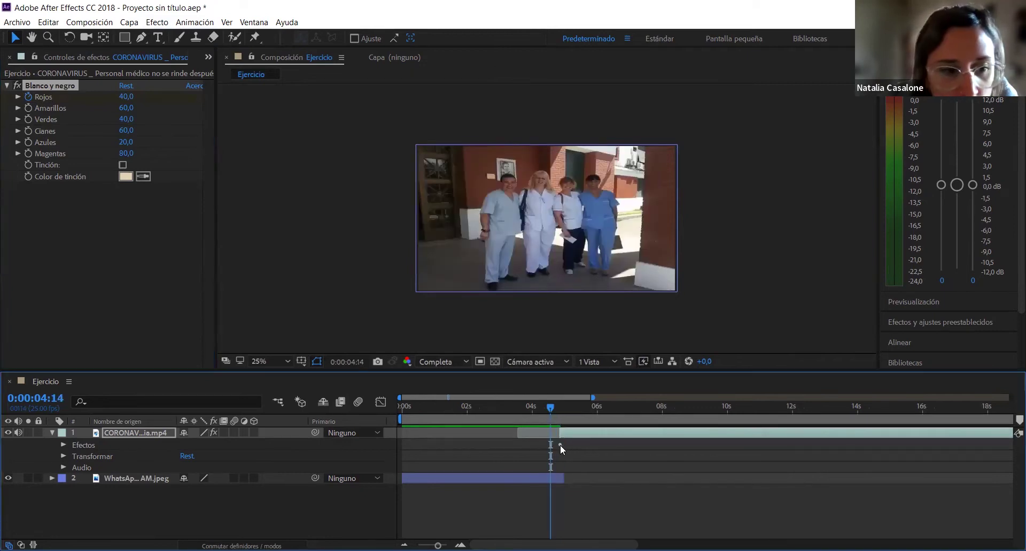
left_click(64, 445)
left_click(73, 456)
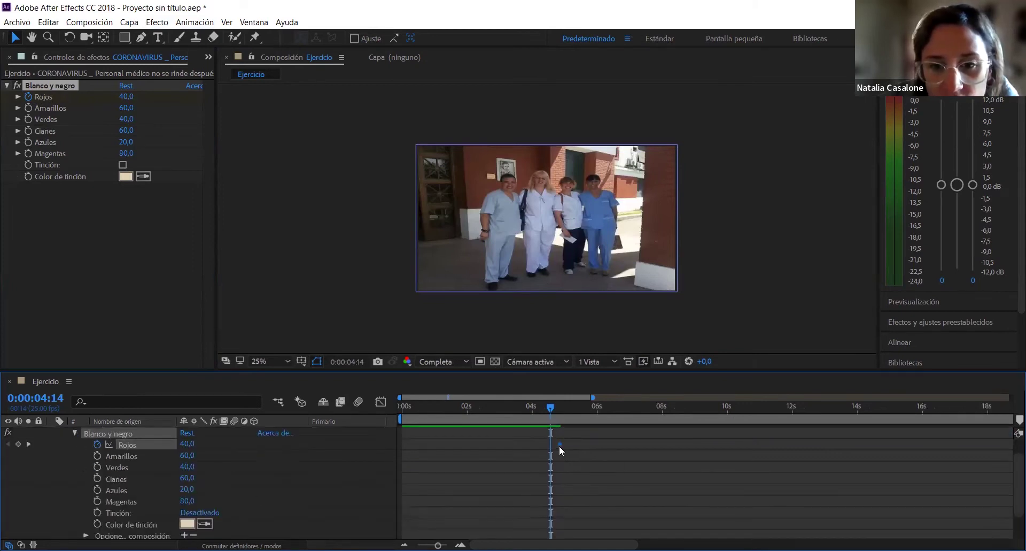
mouse_move(560, 445)
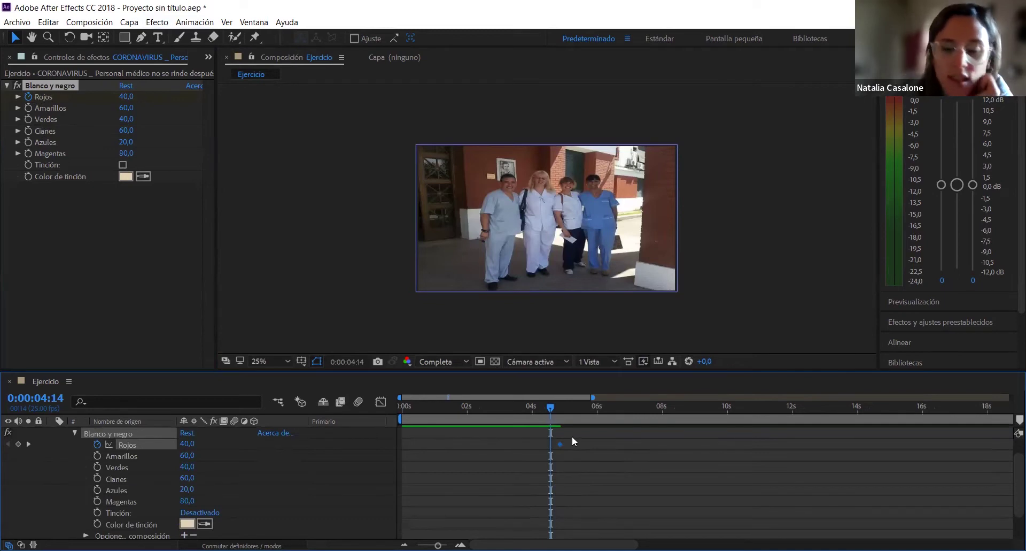
left_click_drag(550, 407, 558, 409)
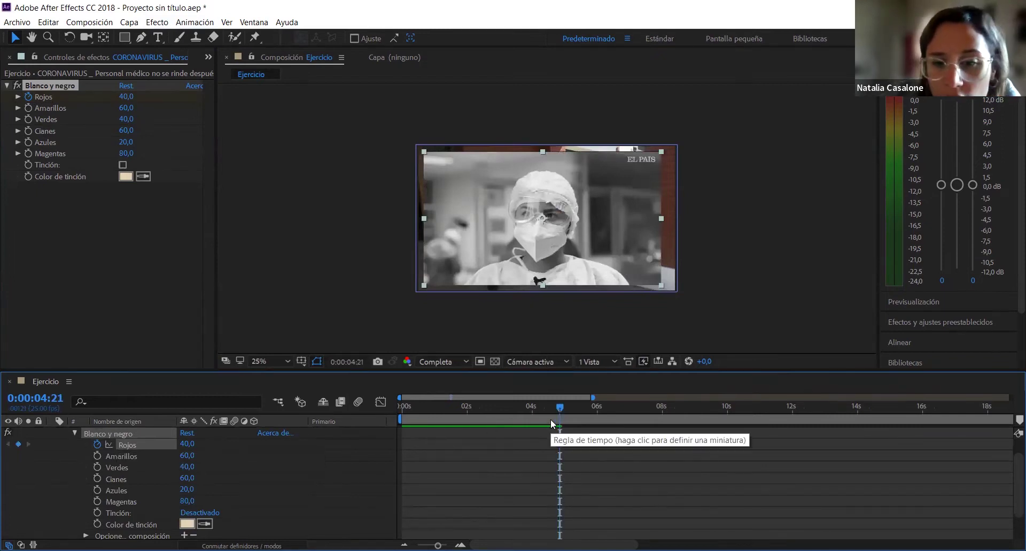
left_click_drag(565, 413, 587, 415)
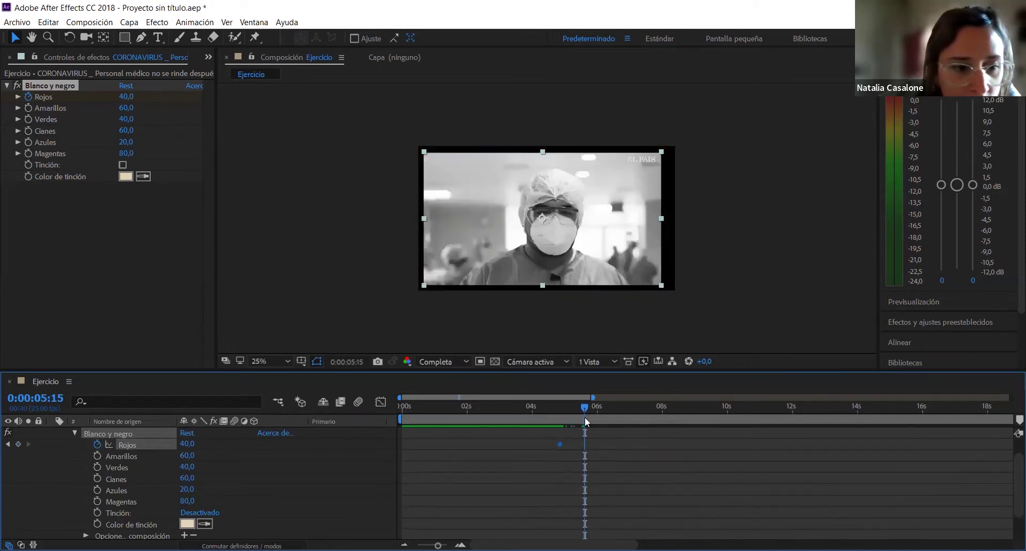
left_click_drag(187, 449, 255, 453)
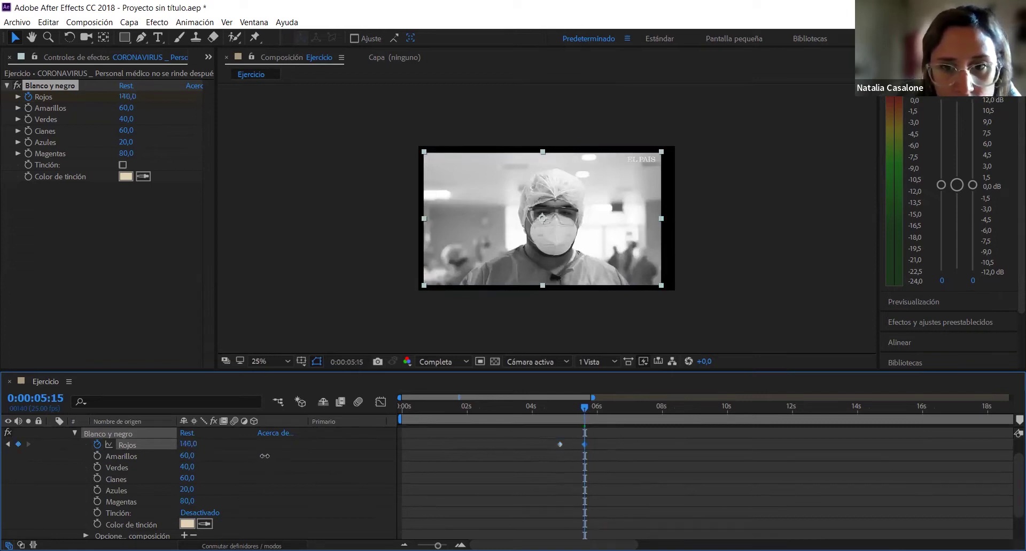
- Preview the Rojos animation from just before the video begins
left_click_drag(581, 417, 563, 417)
key("space")
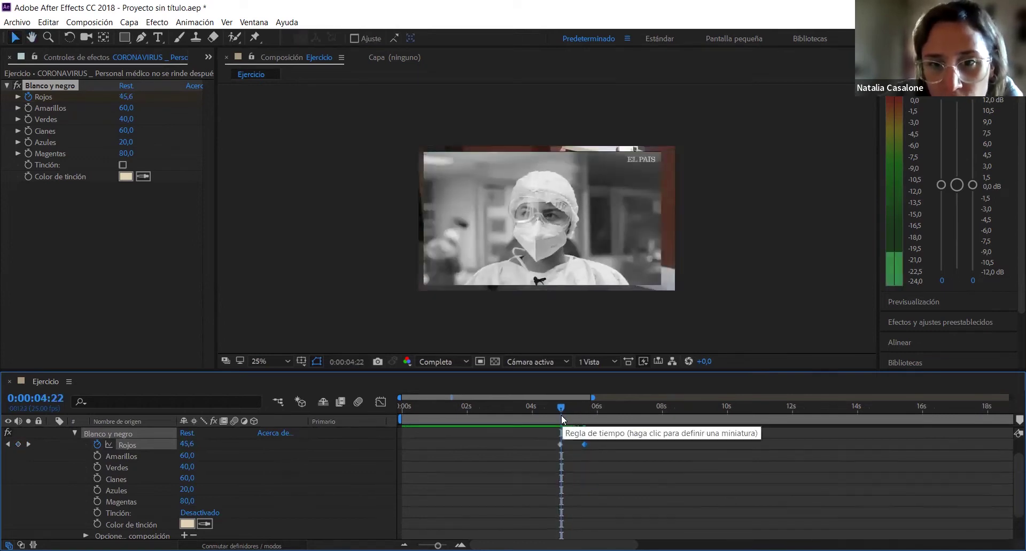
left_click(507, 421)
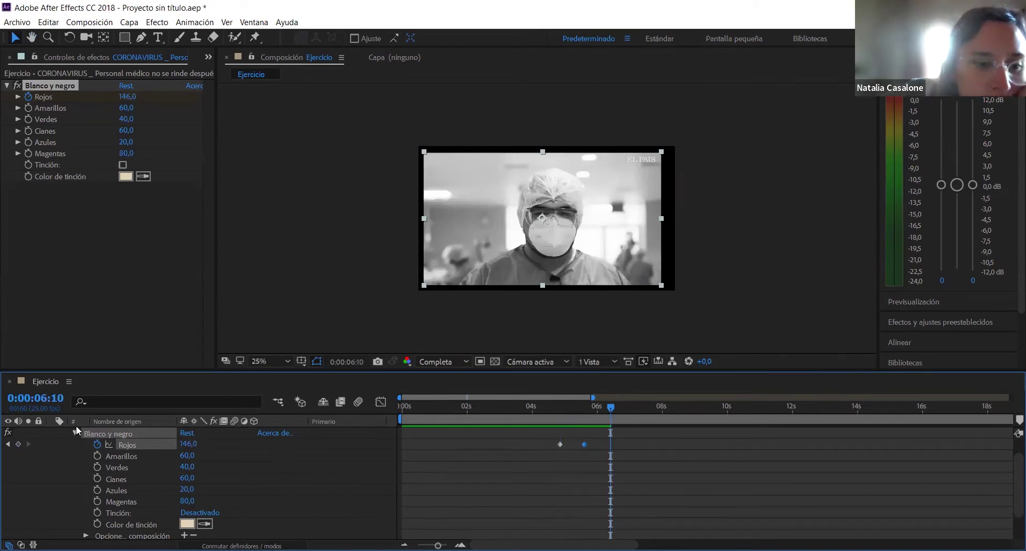
- Delete the Blanco y negro effect from the video layer
scroll(91, 454, "up", 1)
left_click(93, 449)
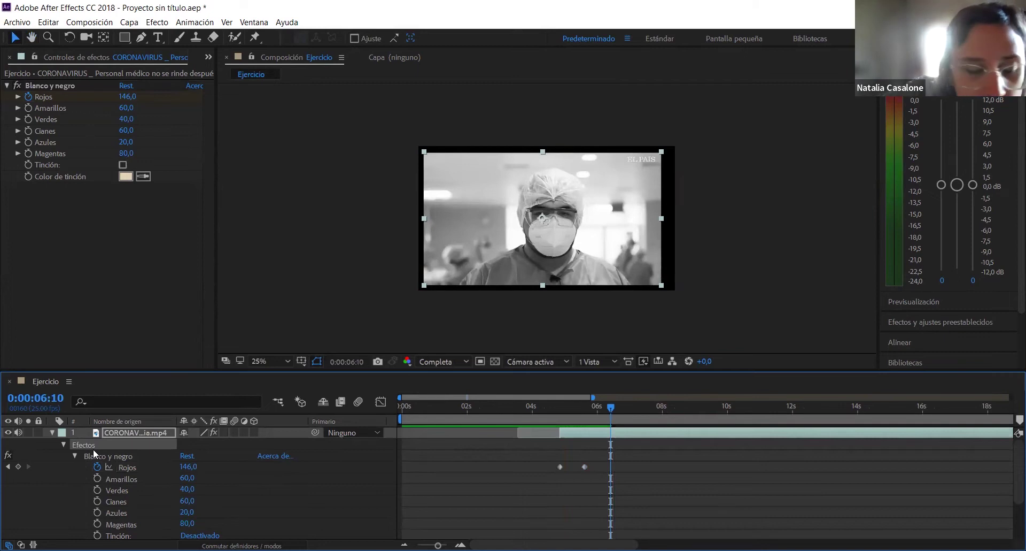
key("Delete")
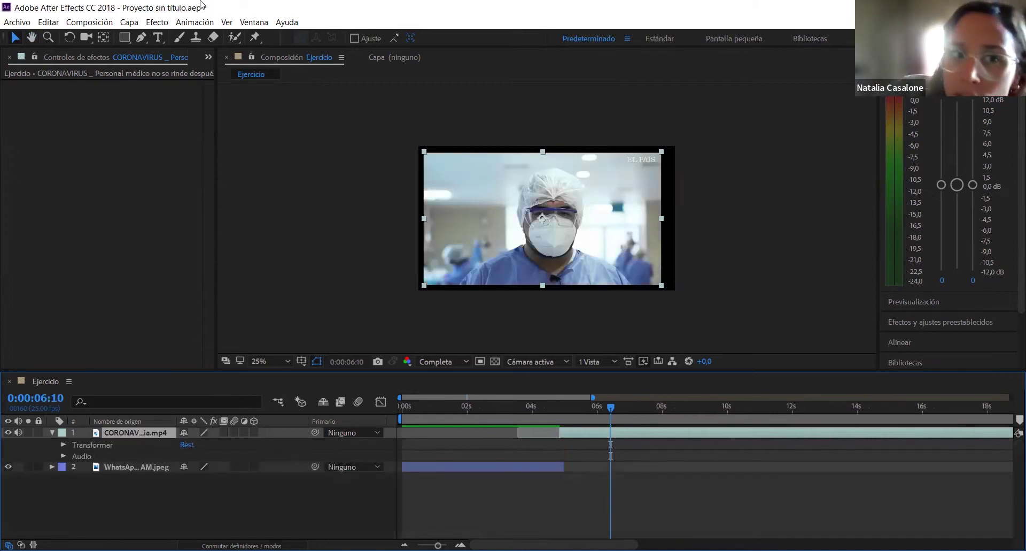
- Apply the Curvas color correction effect to the video layer and keyframe its unaltered curve at 0:00:04:21
left_click(158, 24)
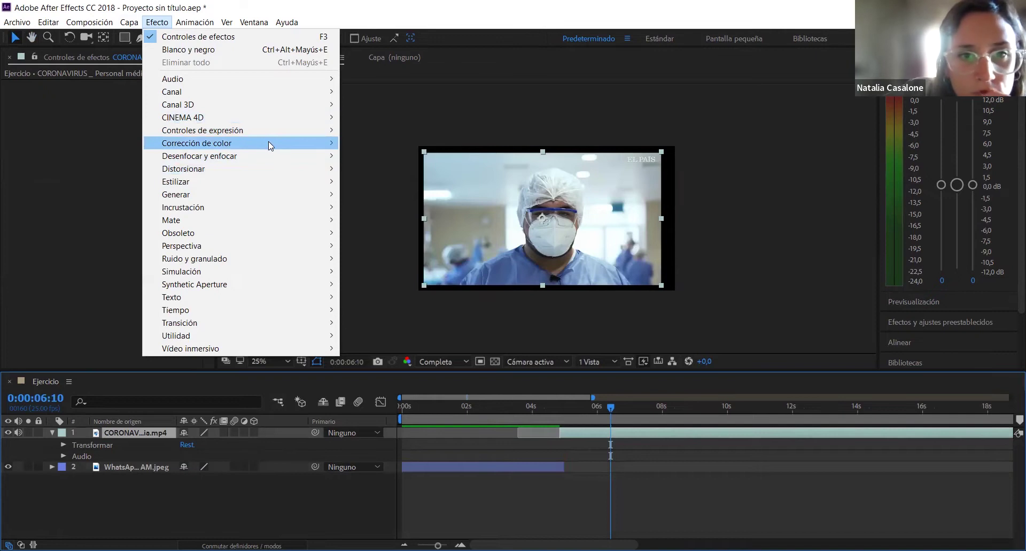
mouse_move(268, 141)
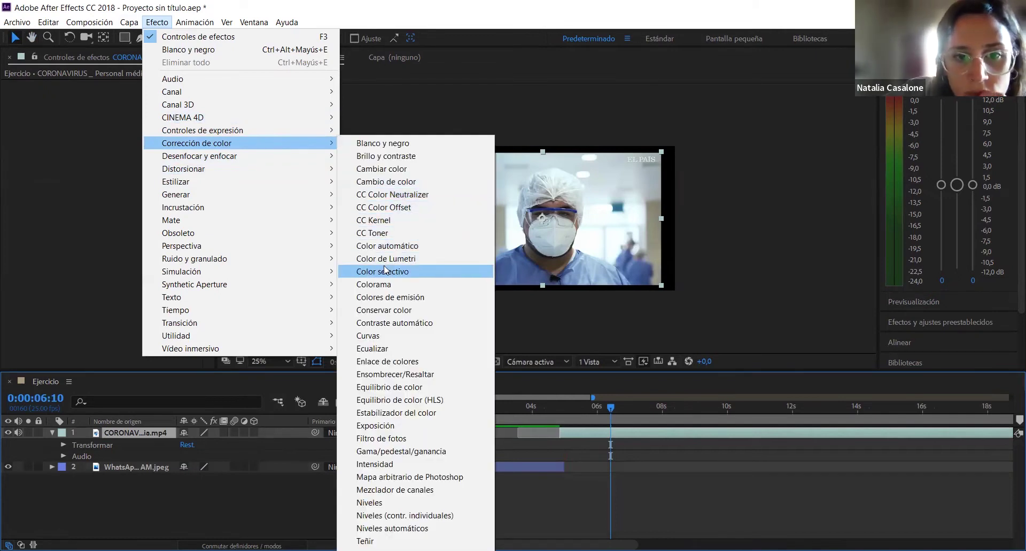
left_click(364, 337)
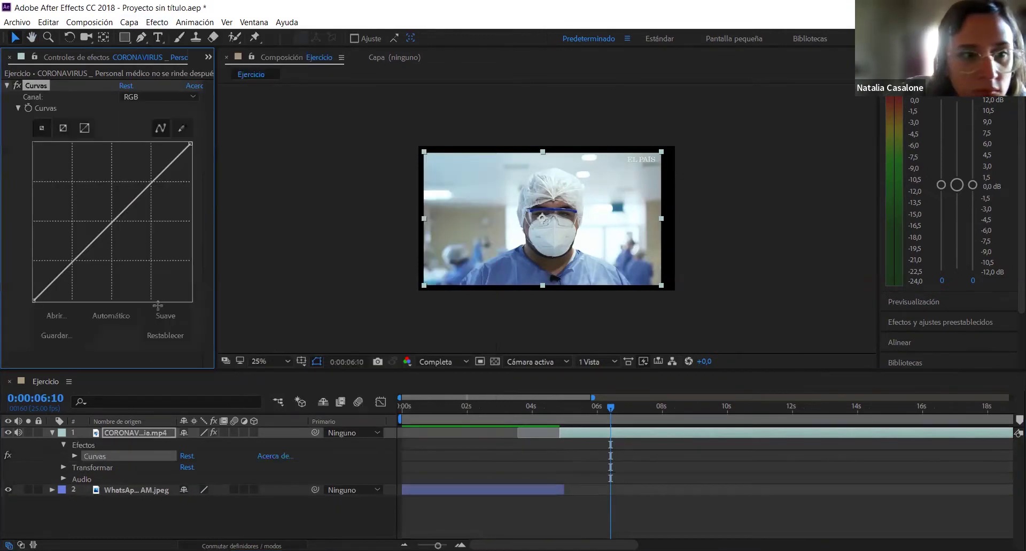
left_click_drag(611, 408, 555, 415)
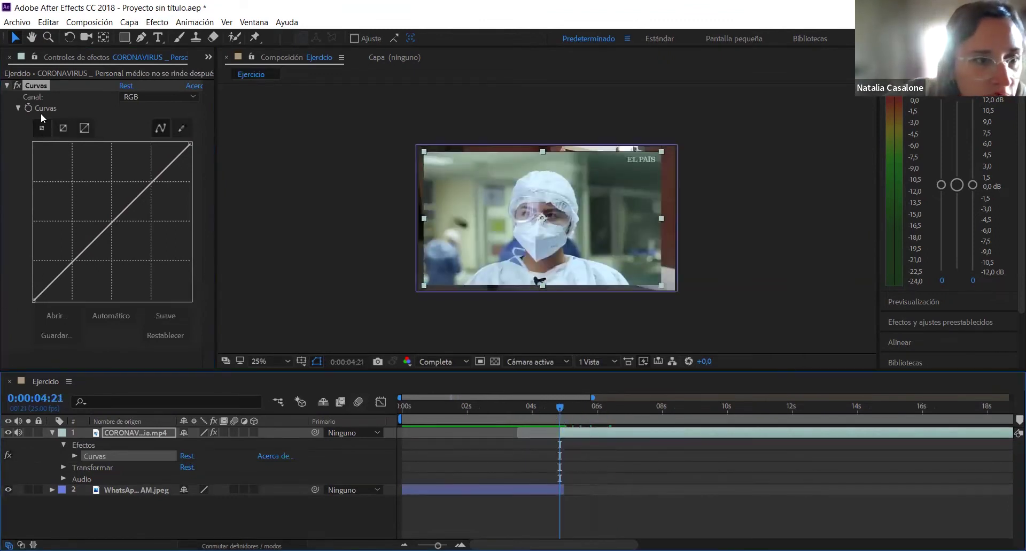
left_click(27, 110)
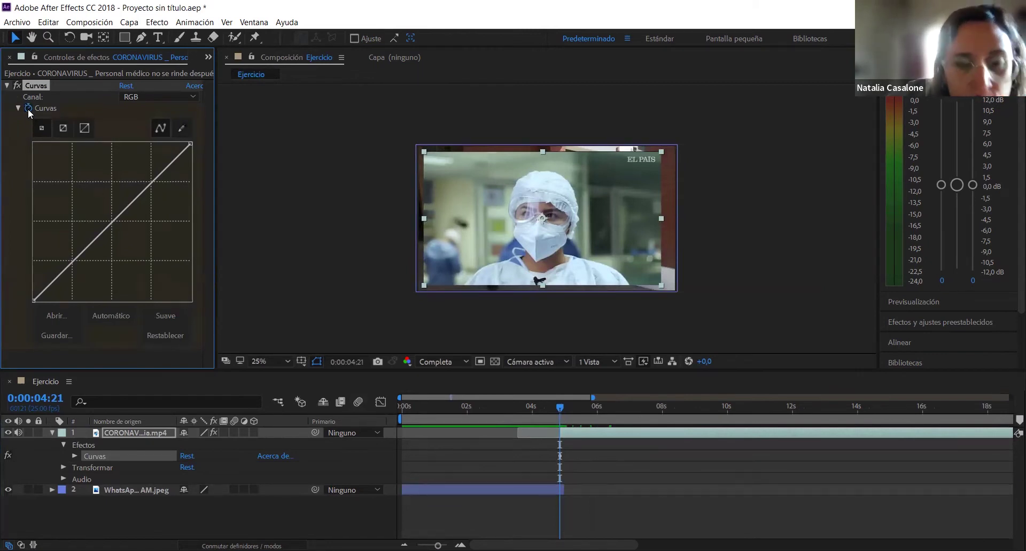
- Near the six-second mark, bend the RGB curve into a steep S shape with darker shadows and brighter highlights
left_click_drag(565, 405, 596, 409)
left_click_drag(79, 258, 105, 273)
left_click_drag(163, 199, 140, 184)
- Preview the animated Curvas effect from 0:00:04:20
left_click_drag(597, 417, 559, 415)
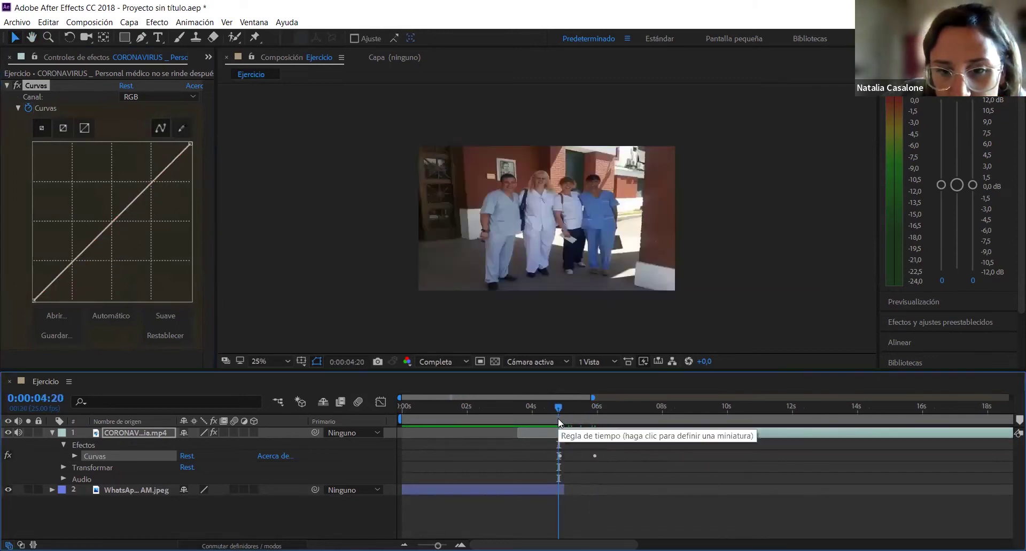
key("space")
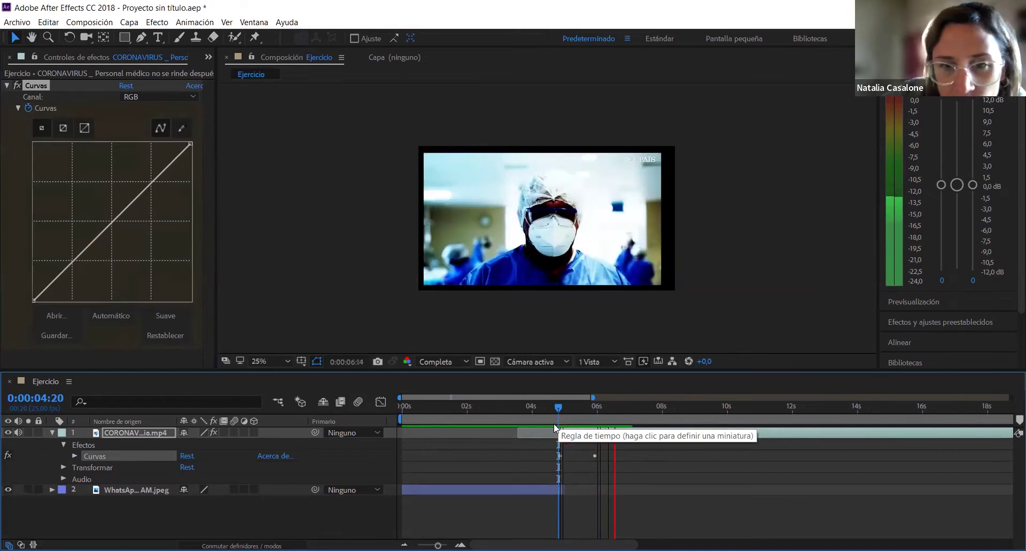
key("space")
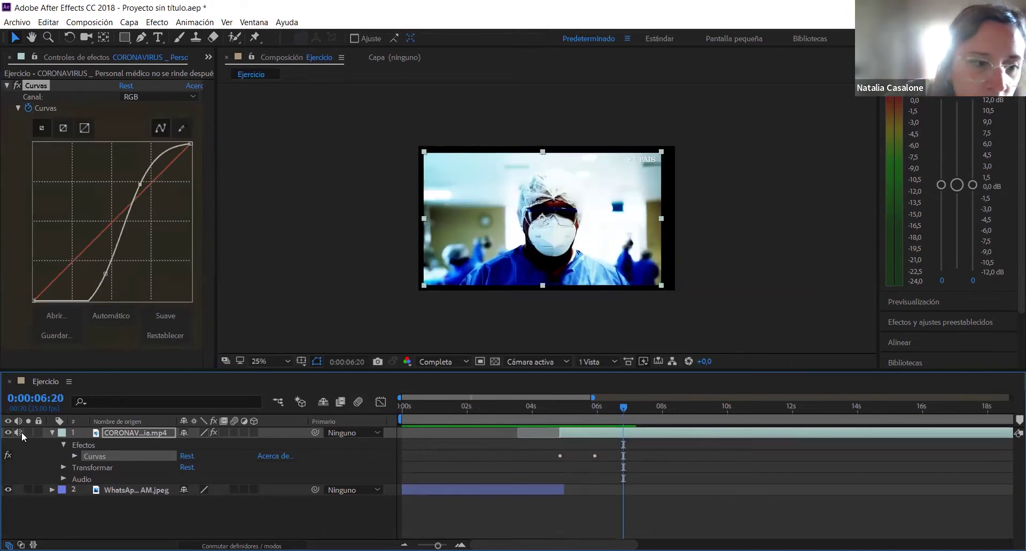
- Mute the video layer's audio, collapse its Efectos group and place the playhead at 0:00:05:24
left_click_drag(623, 416, 601, 454)
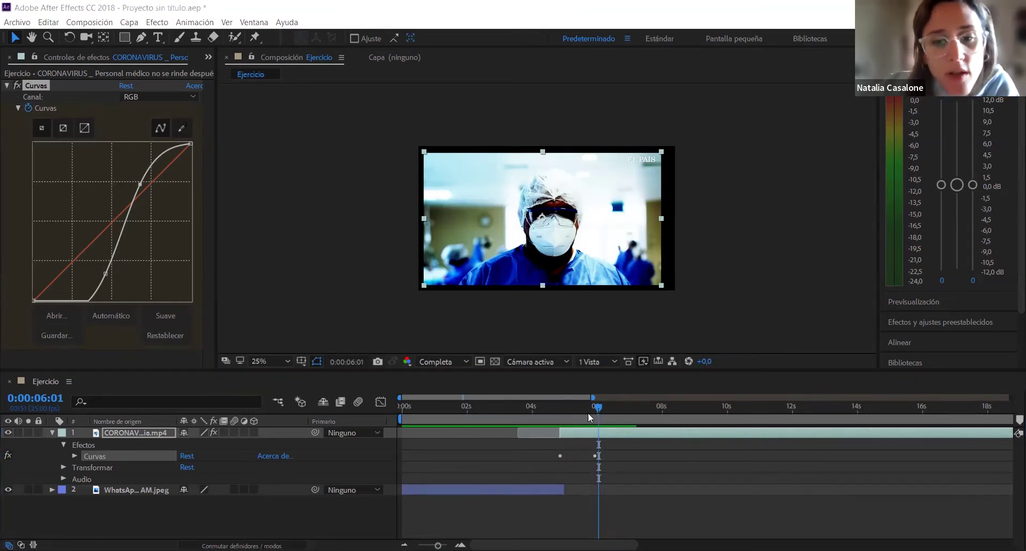
left_click(62, 445)
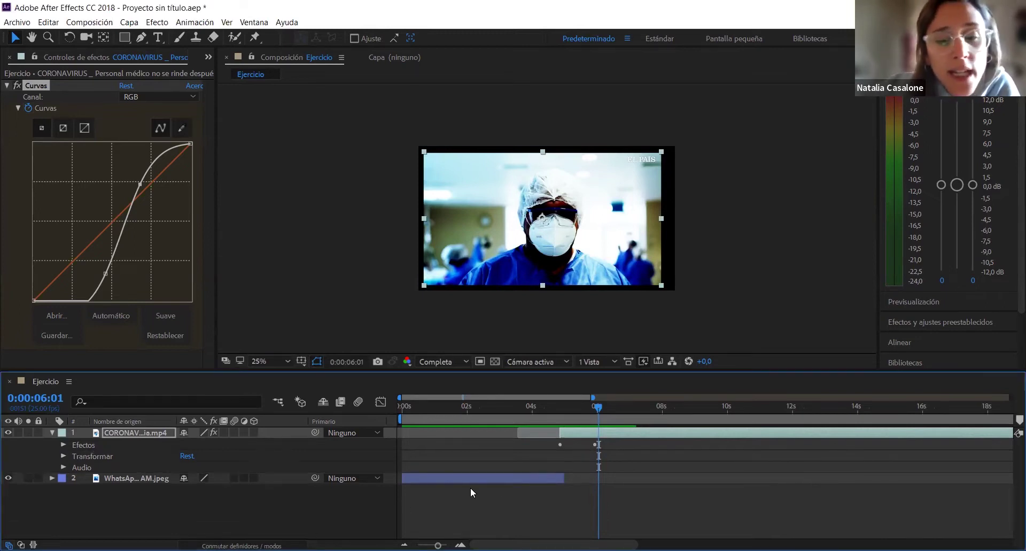
mouse_move(596, 407)
left_mouse_down()
mouse_move(561, 412)
mouse_move(598, 417)
left_mouse_up()
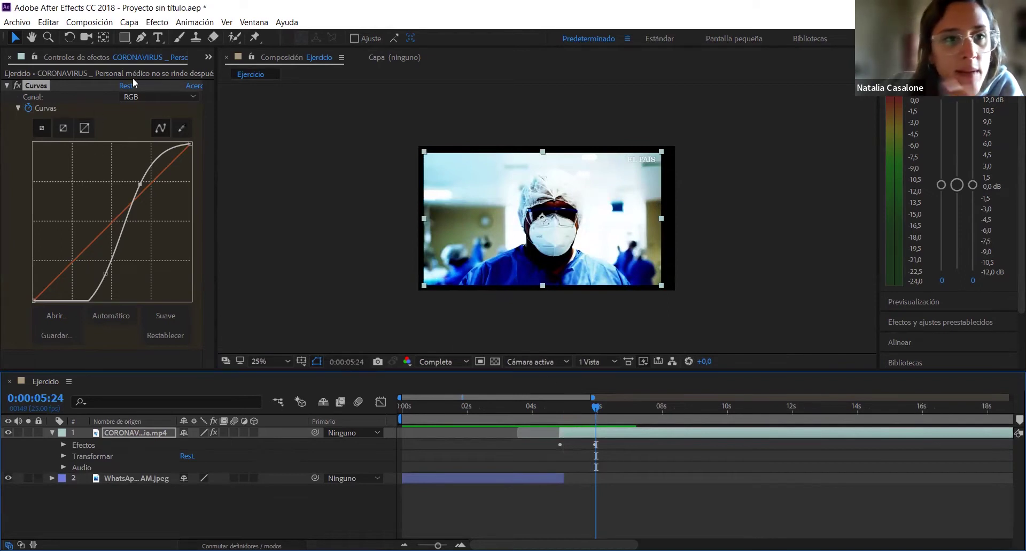
- Apply the CC Light Wipe transition effect to the video layer
left_click(155, 23)
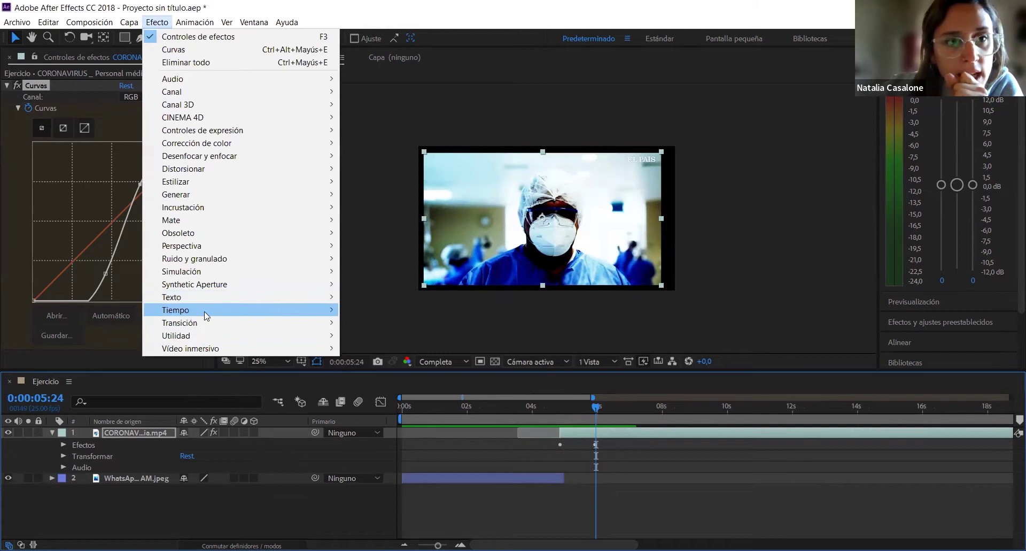
mouse_move(335, 326)
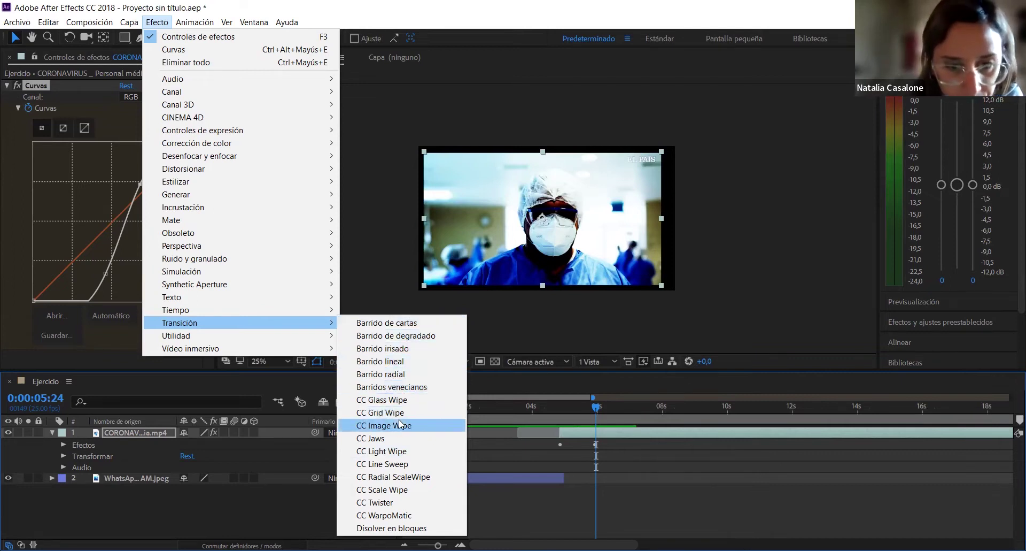
left_click(401, 452)
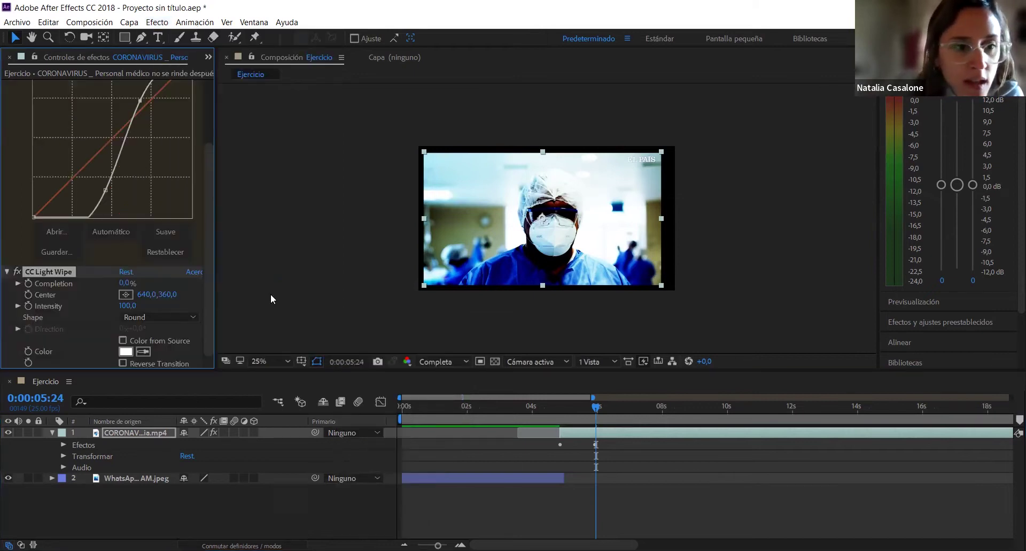
scroll(48, 135, "down", 1)
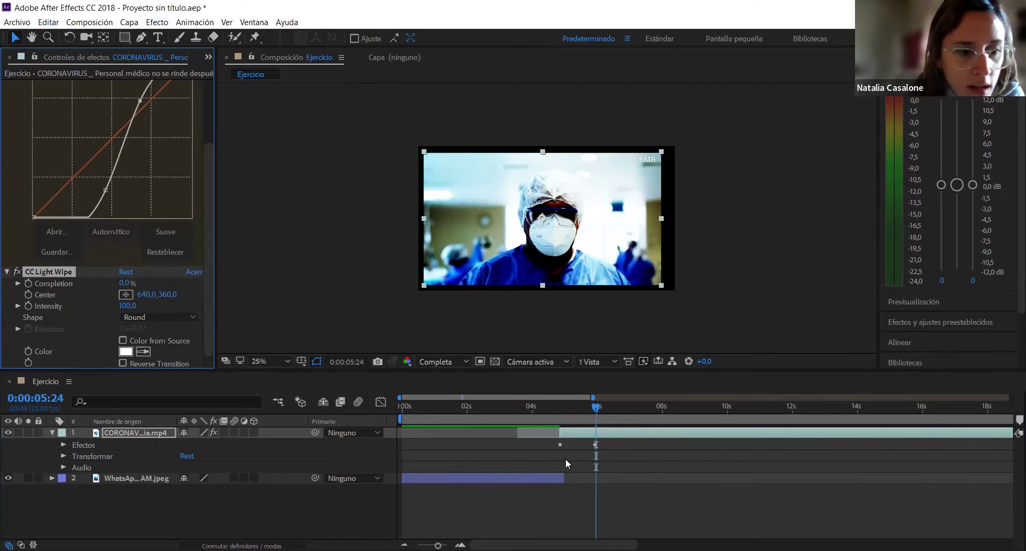
- Keyframe the video layer's CC Light Wipe Completion at 0% at 0:00:04:21 and raise it partway at 0:00:05:13
left_click_drag(589, 408, 560, 412)
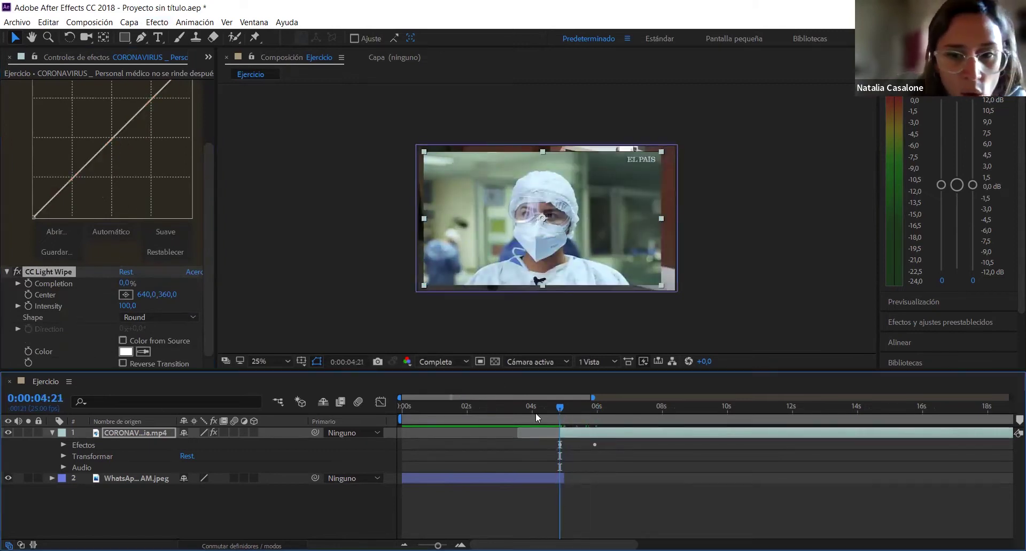
left_click(27, 288)
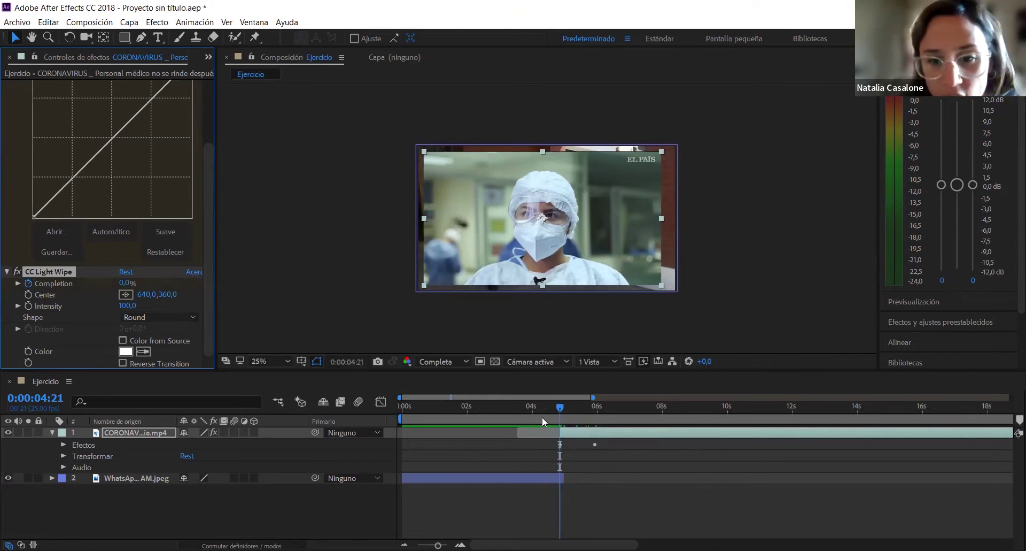
left_click_drag(556, 409, 578, 414)
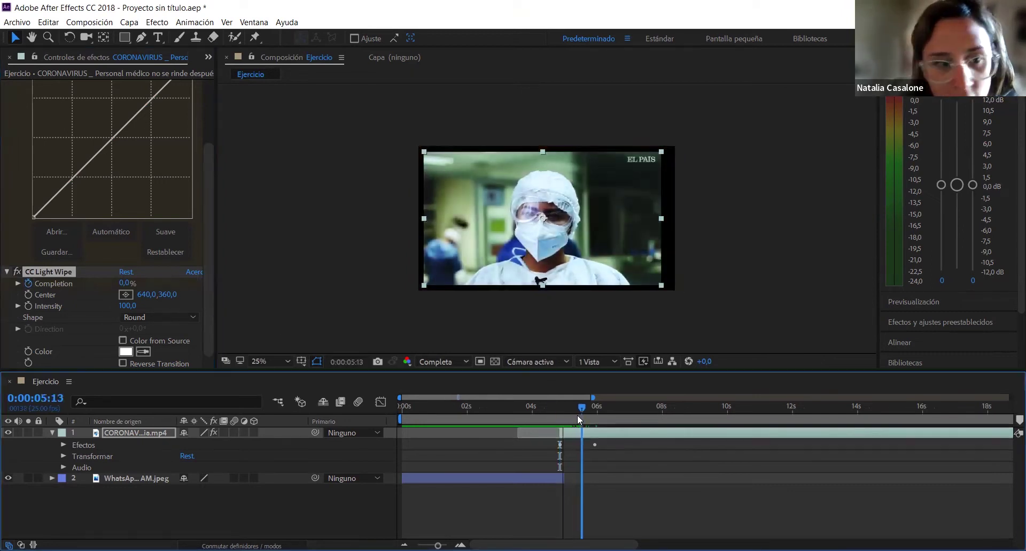
left_click_drag(125, 283, 161, 295)
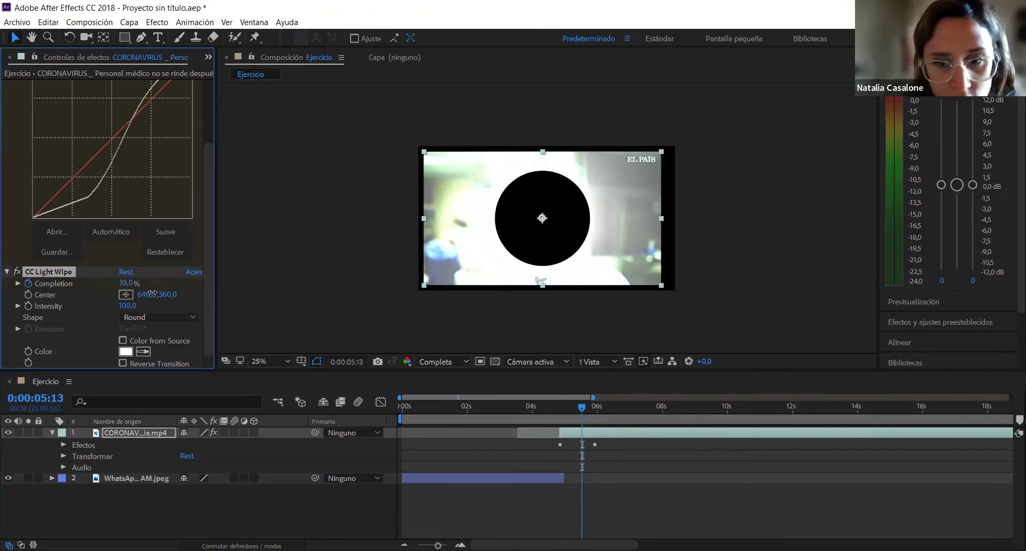
- Extend the photo layer's end to about the seven-second mark and preview the light wipe from 0:00:04:21
left_click_drag(562, 479, 626, 487)
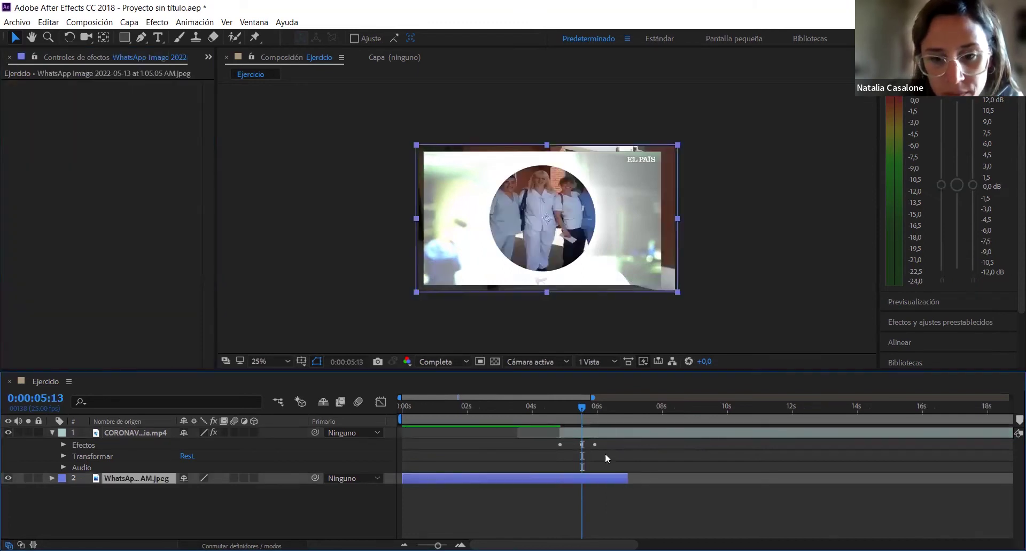
left_click_drag(585, 411, 560, 412)
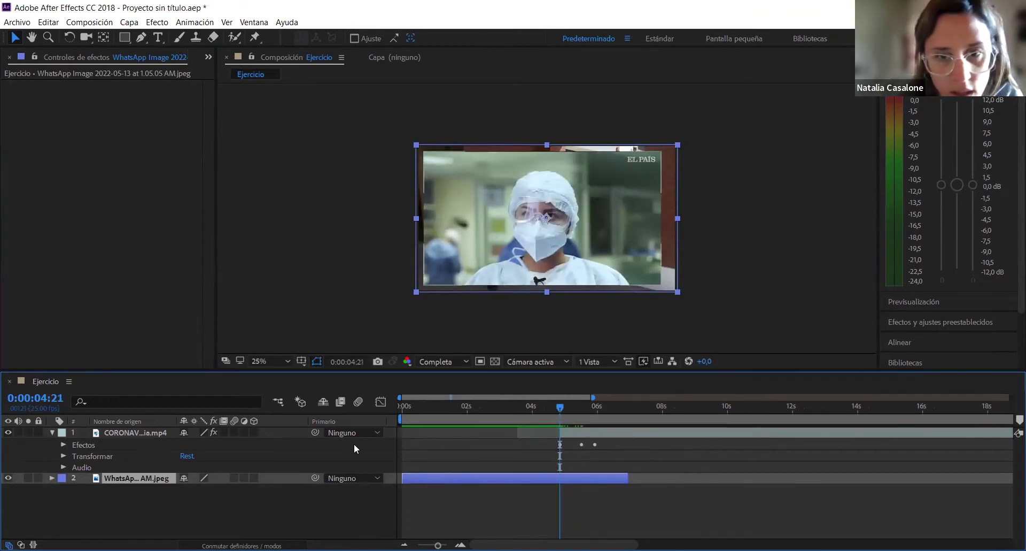
key("space")
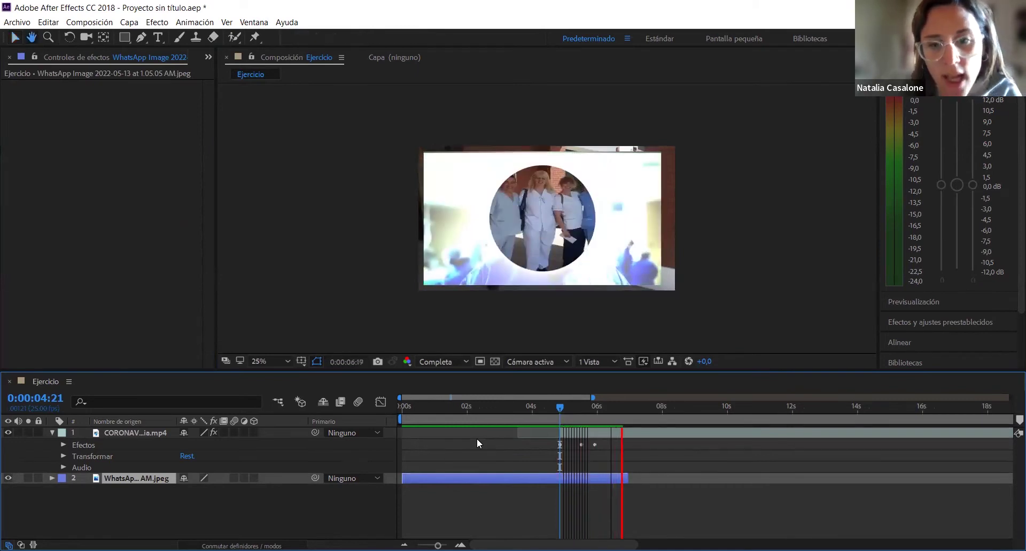
key("space")
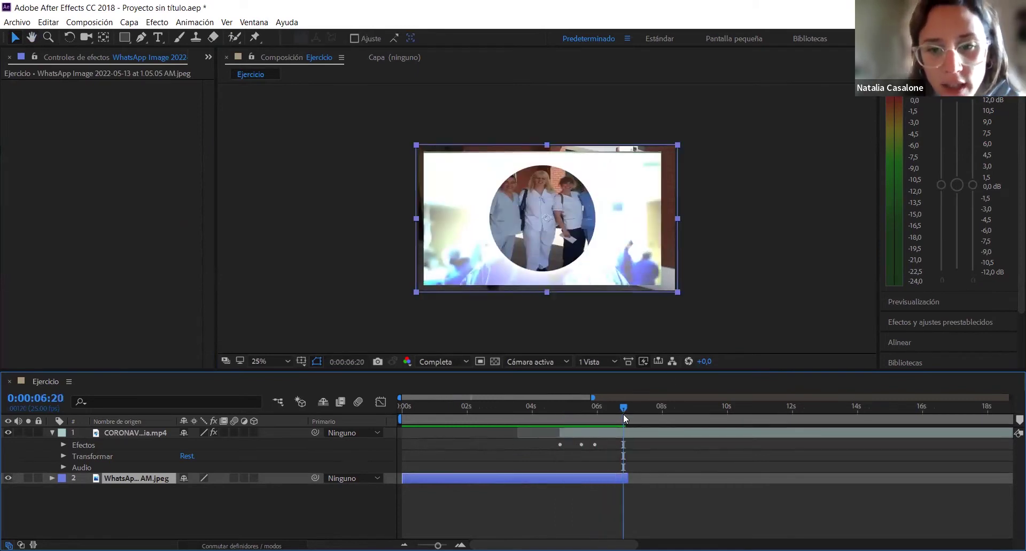
left_click_drag(610, 406, 560, 422)
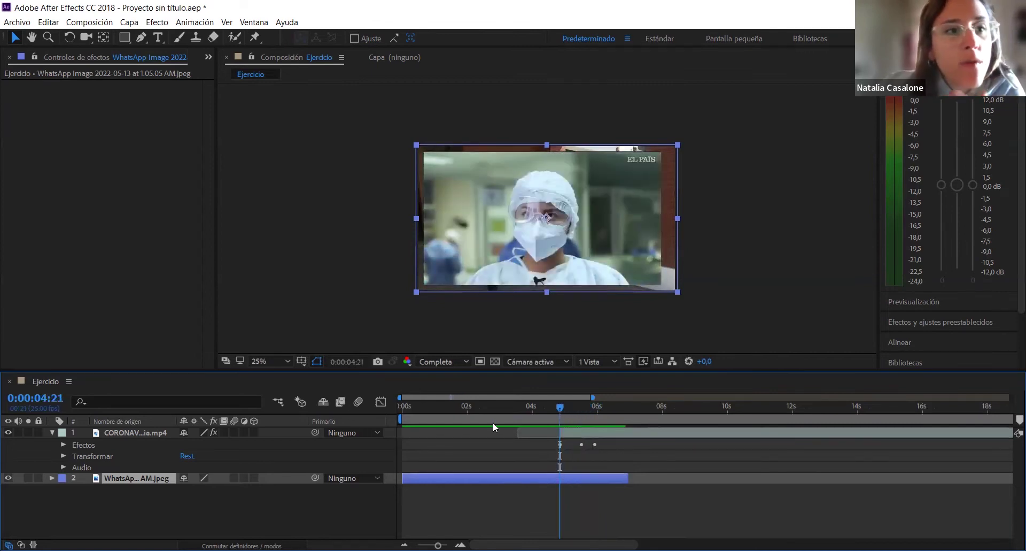
key("space")
left_click(118, 438)
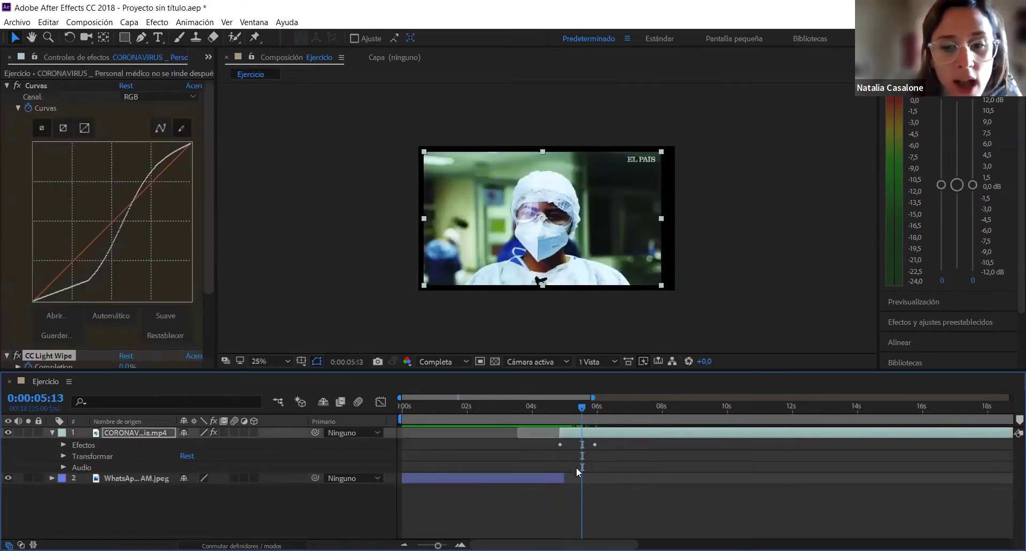
- Extend the photo layer's end slightly past the five-second mark and place the playhead at 0:00:04:21
left_click_drag(569, 479, 577, 479)
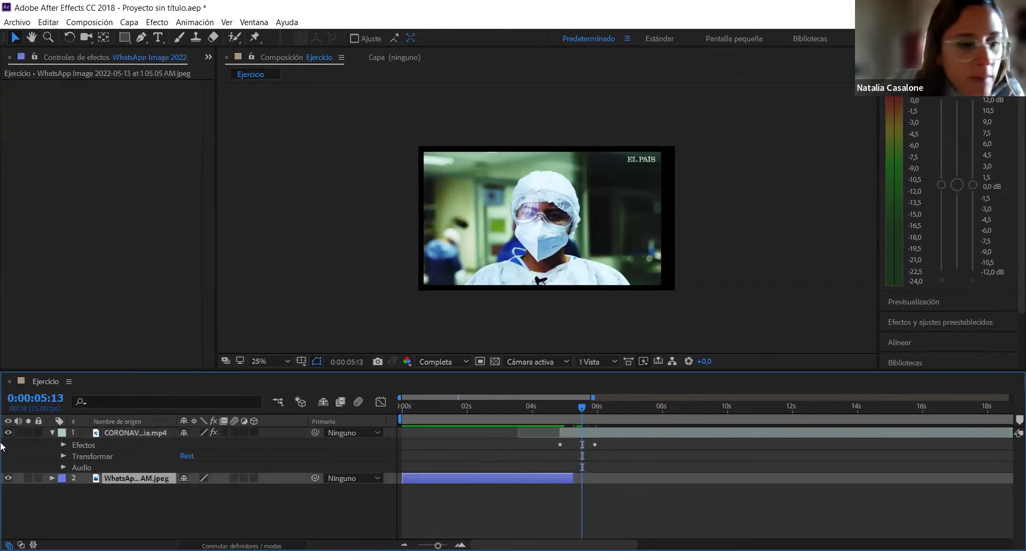
left_click_drag(582, 409, 553, 424)
left_click_drag(553, 419, 560, 422)
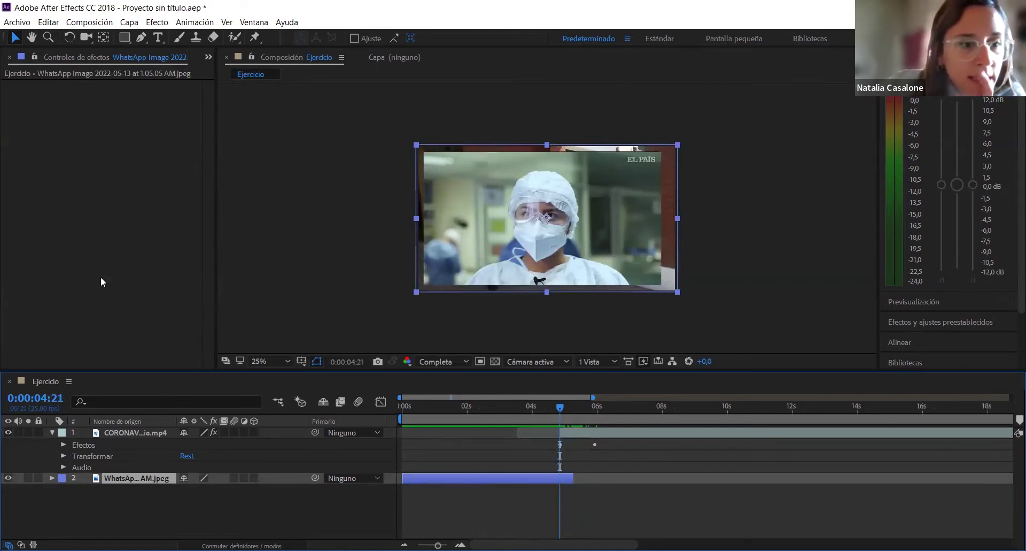
- Apply the CC Light Wipe transition to the photo layer and keyframe its Completion at 100% at 0:00:04:21
left_click(162, 24)
mouse_move(186, 324)
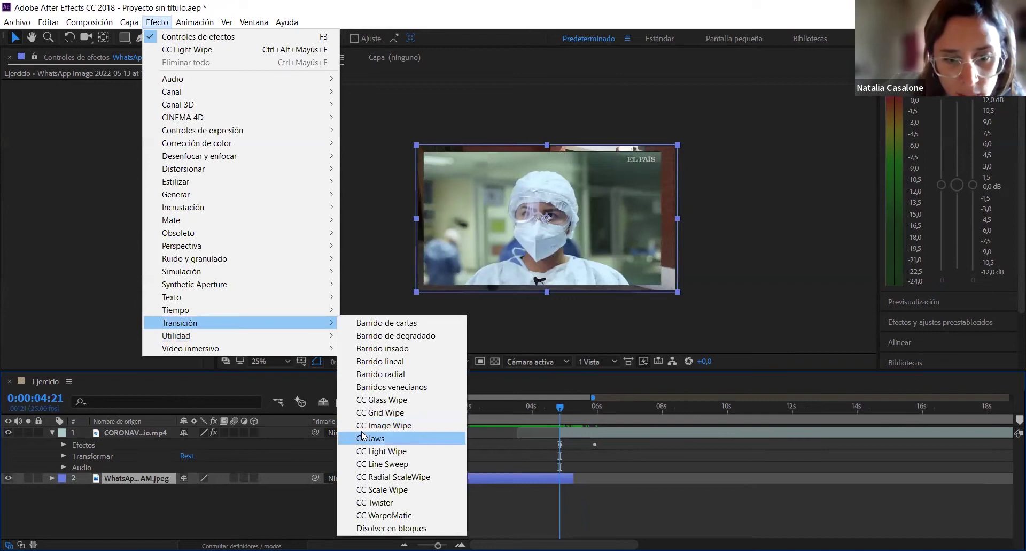
left_click(370, 454)
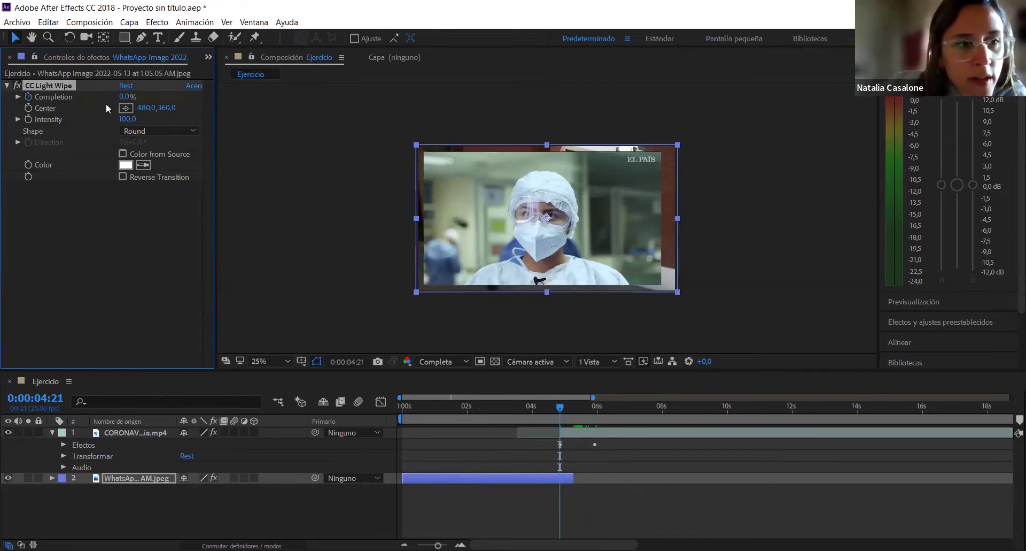
type("100")
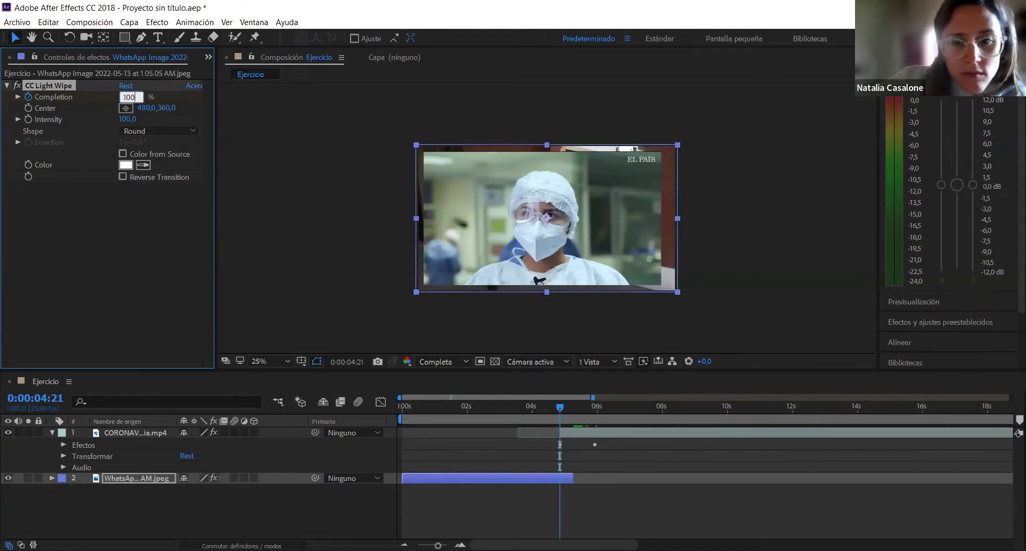
key("Return")
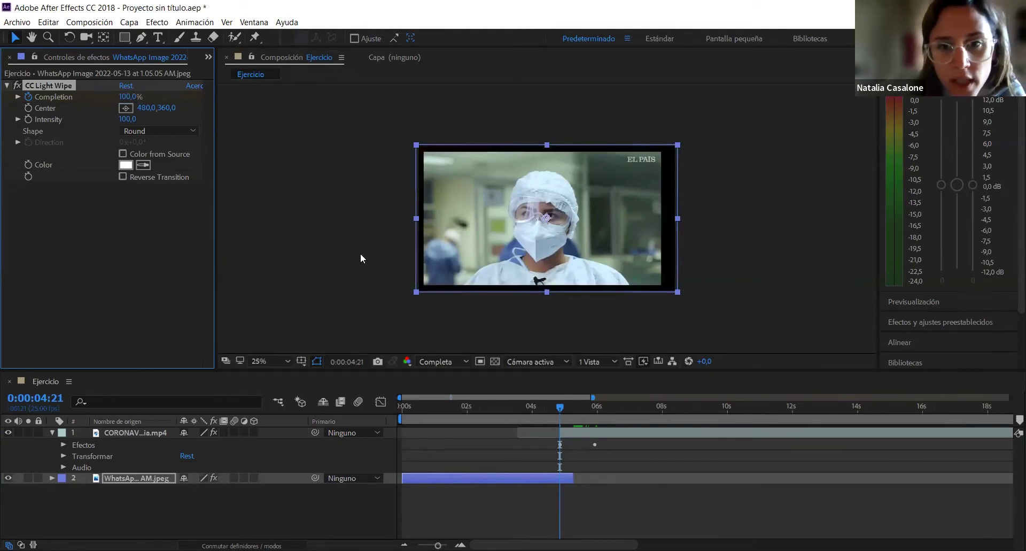
- Try lowering the photo layer's CC Light Wipe Completion to 0% at 0:00:05:04, then undo the change
left_click_drag(562, 409, 572, 416)
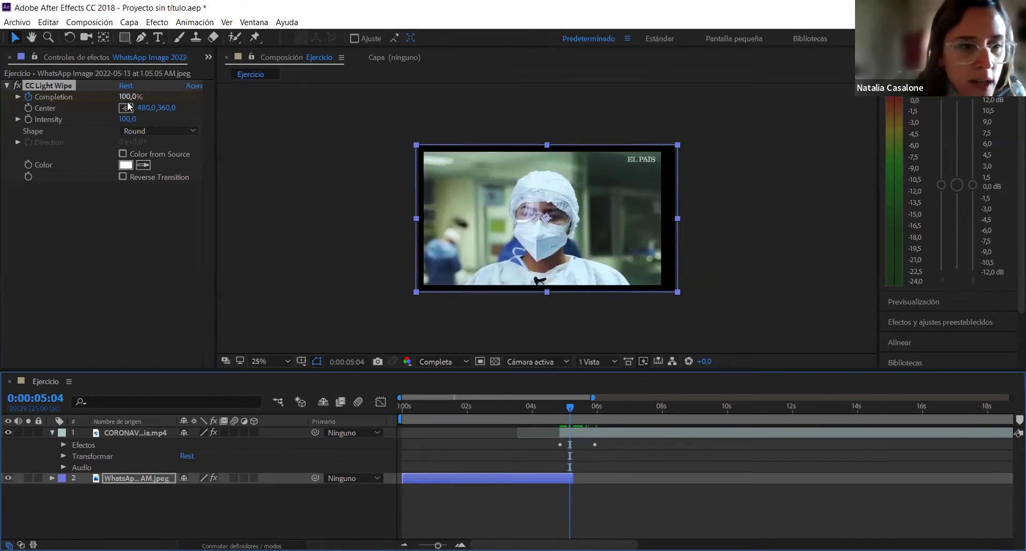
left_click_drag(129, 97, 17, 120)
key("ctrl+z")
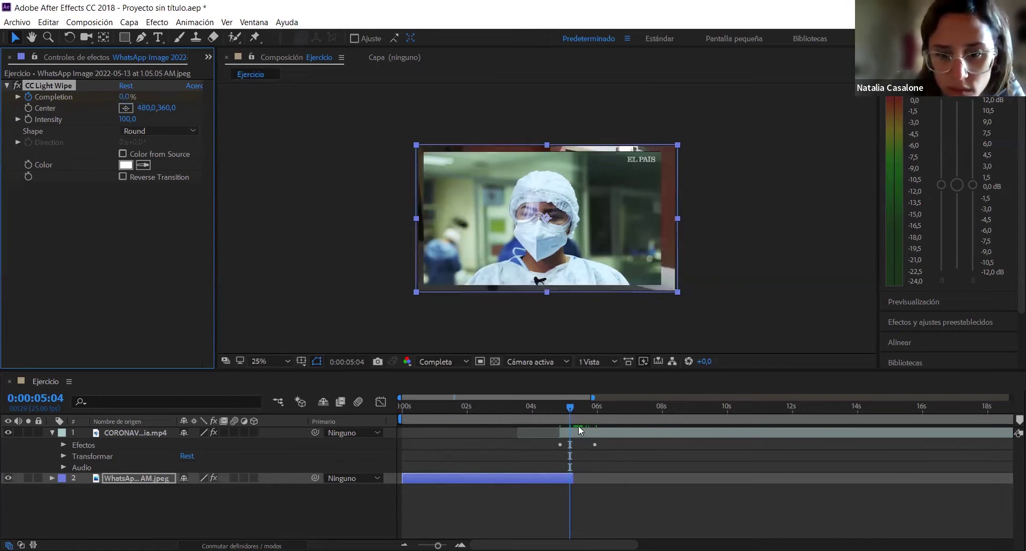
left_click_drag(568, 416, 560, 416)
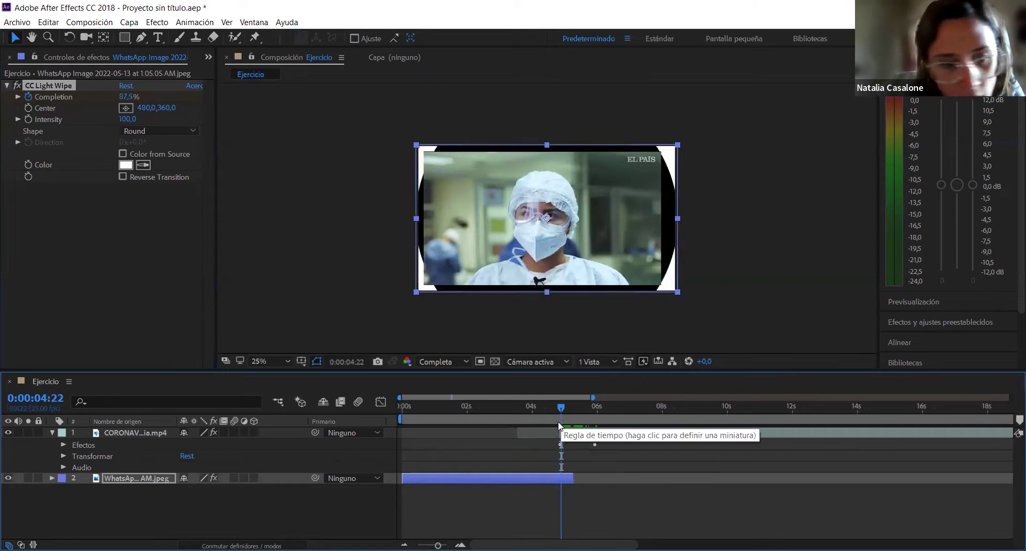
key("ctrl+z")
key("ctrl+z")
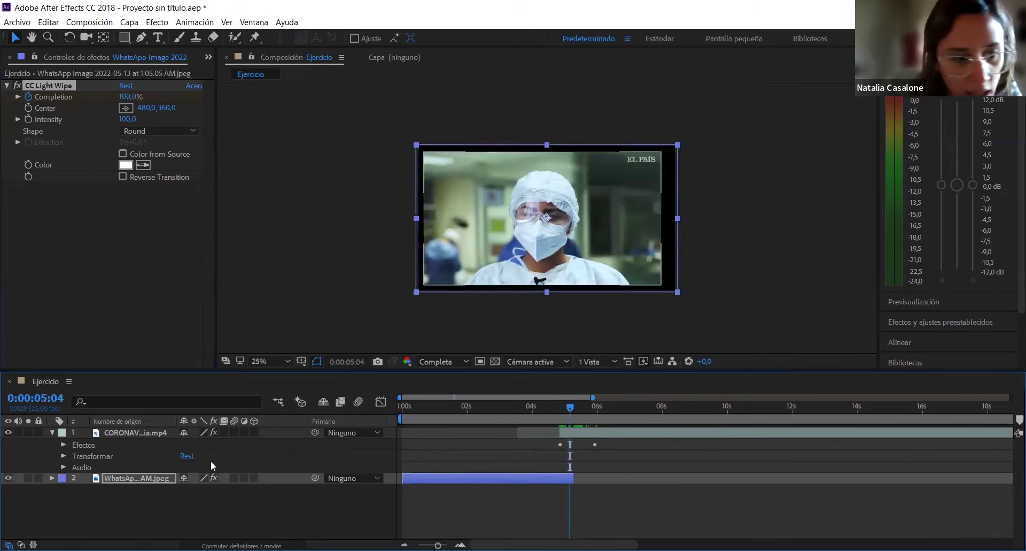
- Delete all effects from the video layer and place the playhead at 0:00:04:21
left_click(117, 433)
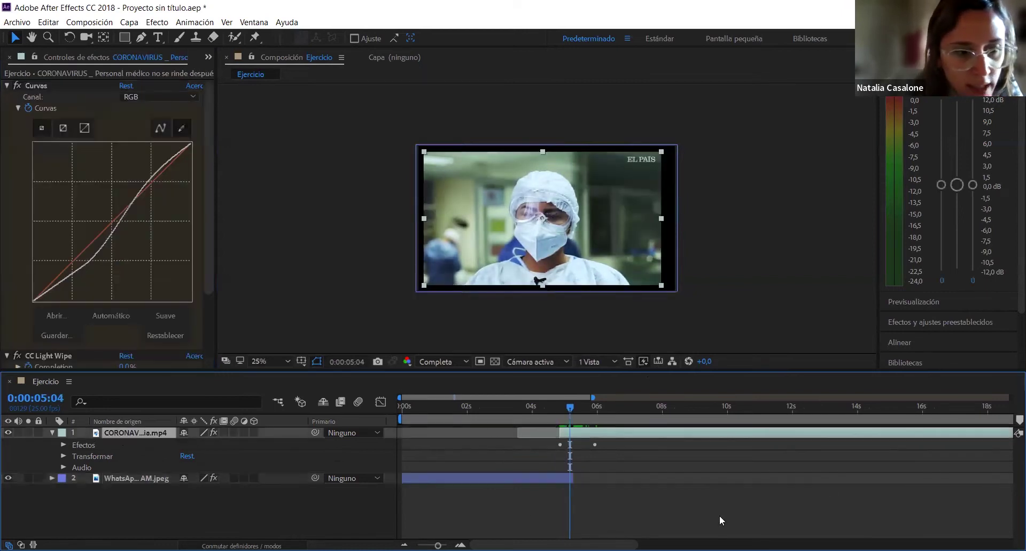
left_click_drag(570, 410, 561, 413)
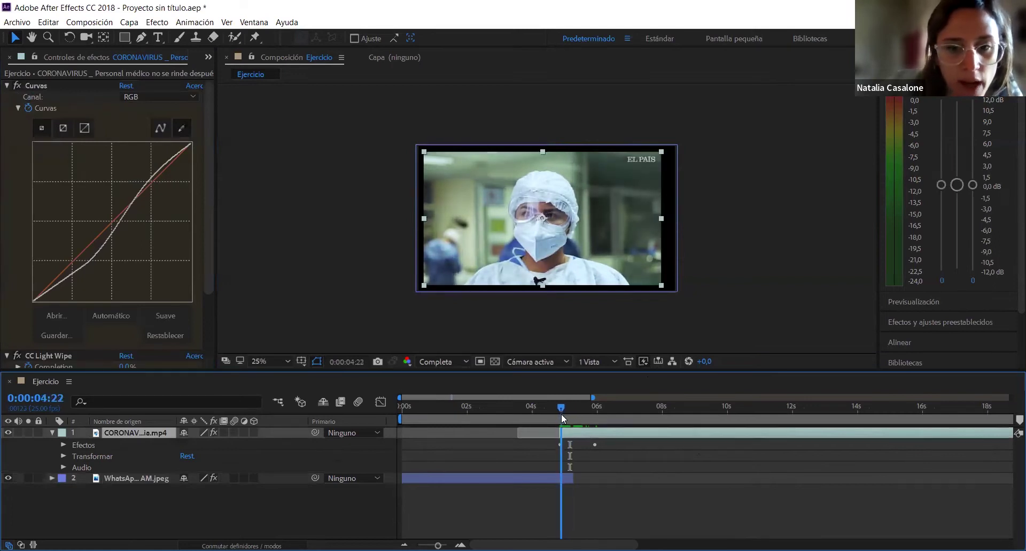
left_click(79, 445)
key("Delete")
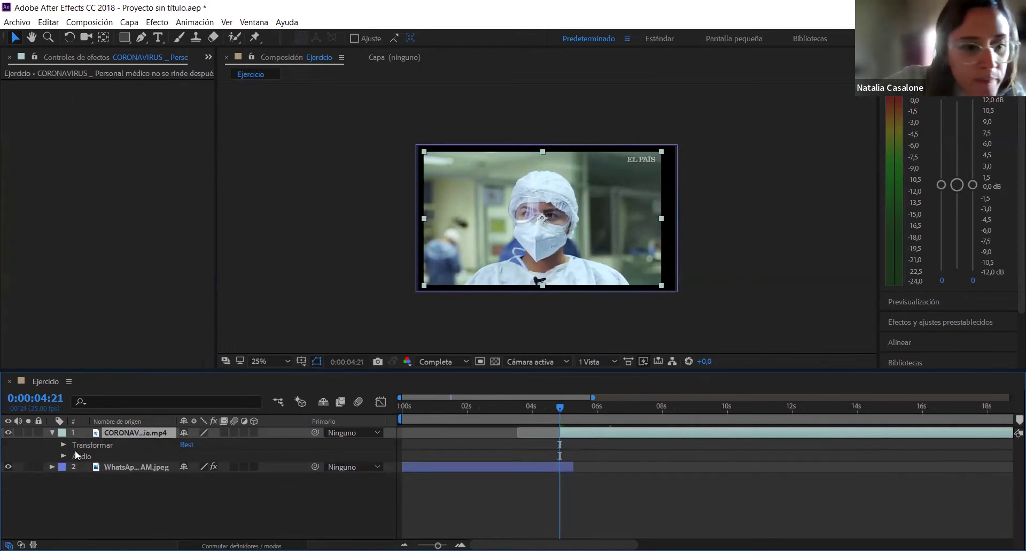
- Apply a fresh CC Light Wipe to the video layer and keyframe its Completion at 100% at 0:00:04:21
left_click(157, 22)
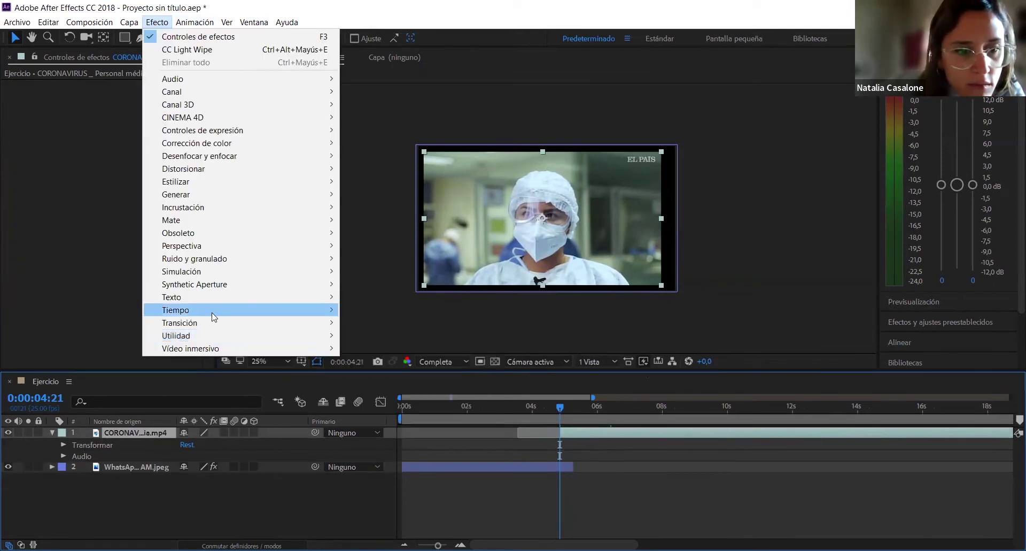
mouse_move(215, 315)
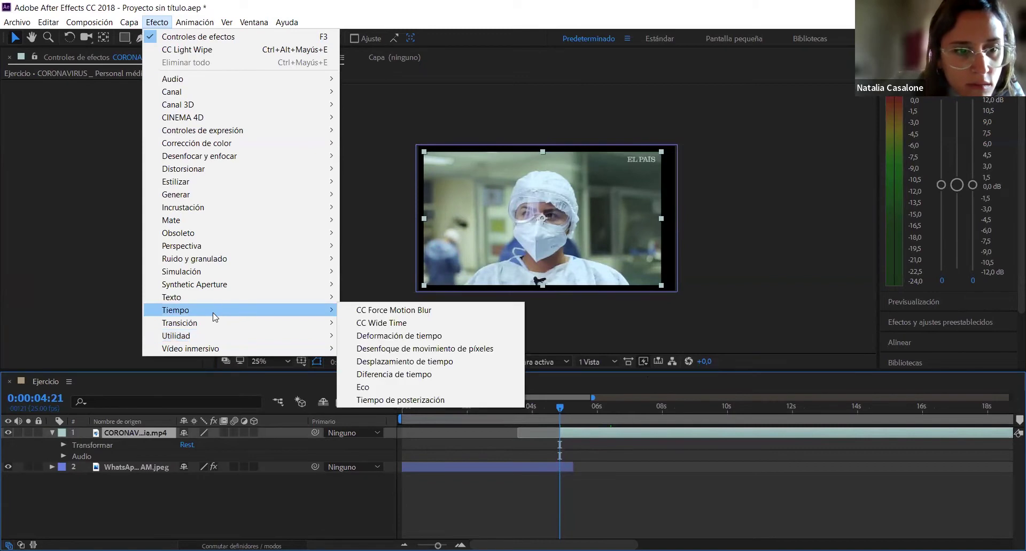
left_click(381, 451)
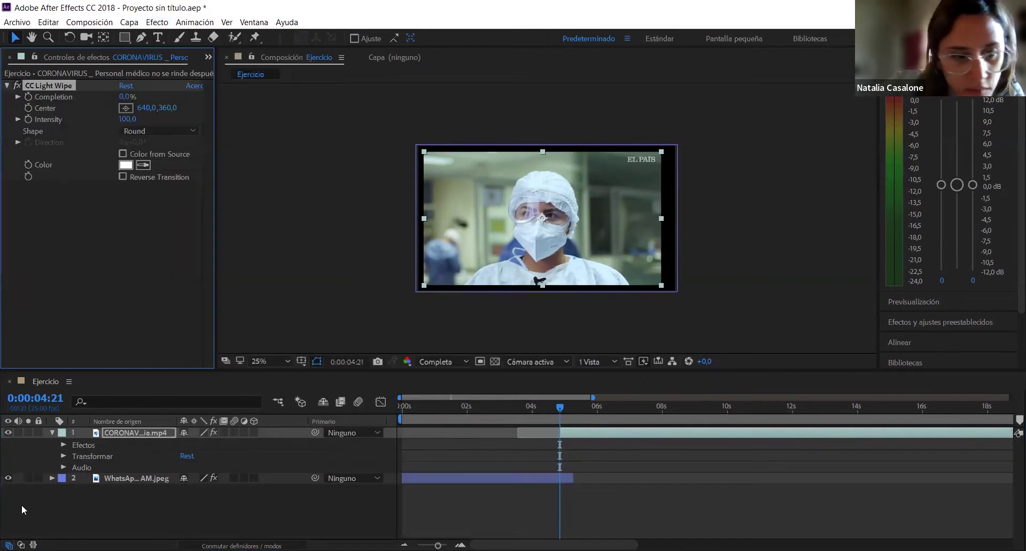
left_click(64, 444)
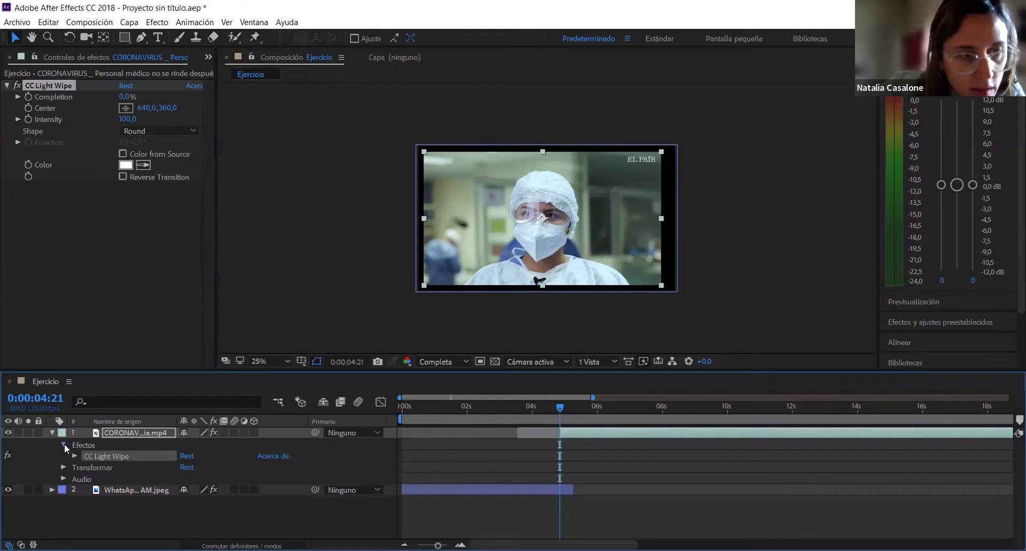
left_click(63, 445)
left_click(29, 96)
left_click(126, 96)
type("100")
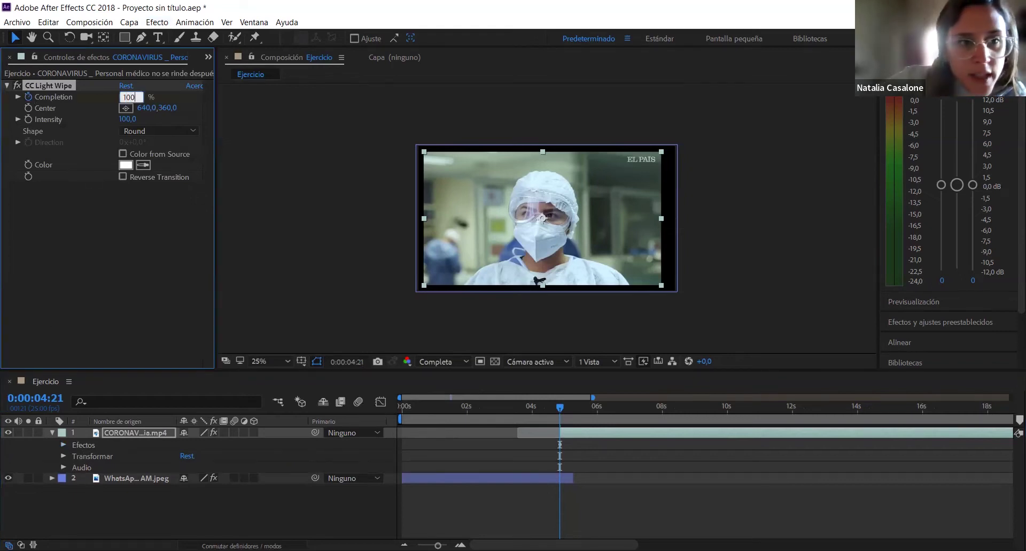
key("Return")
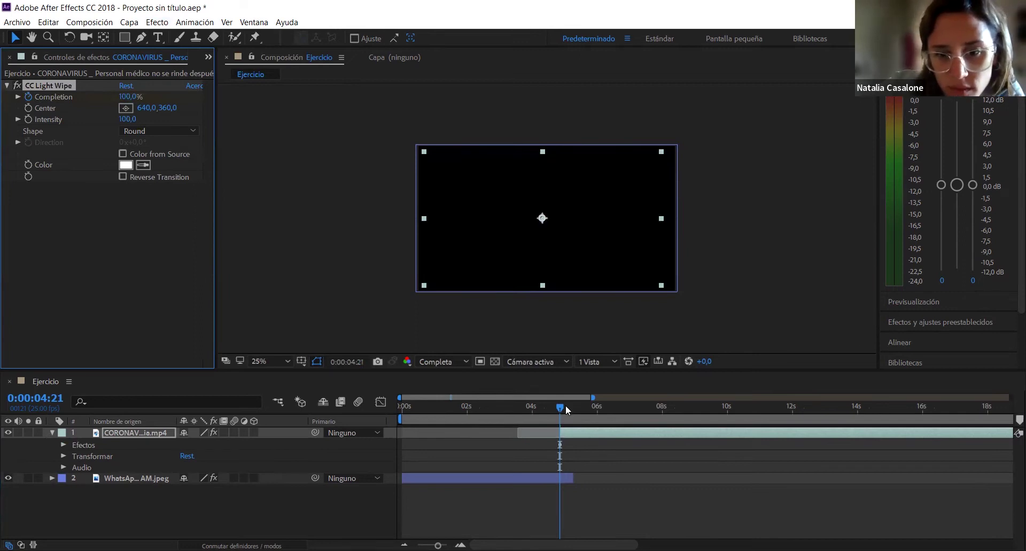
- Set the video layer's CC Light Wipe Completion to 0% at 0:00:05:03
left_click_drag(559, 410, 569, 411)
left_click(127, 97)
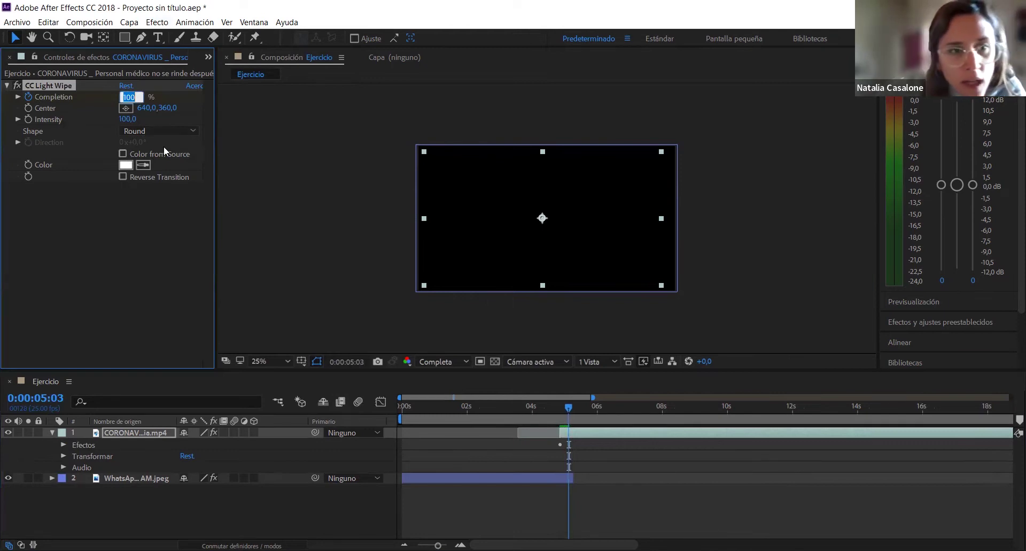
type("0")
key("Return")
- Preview the video layer's light wipe from 0:00:04:20 and scrub through the frames around the transition
left_click(561, 406)
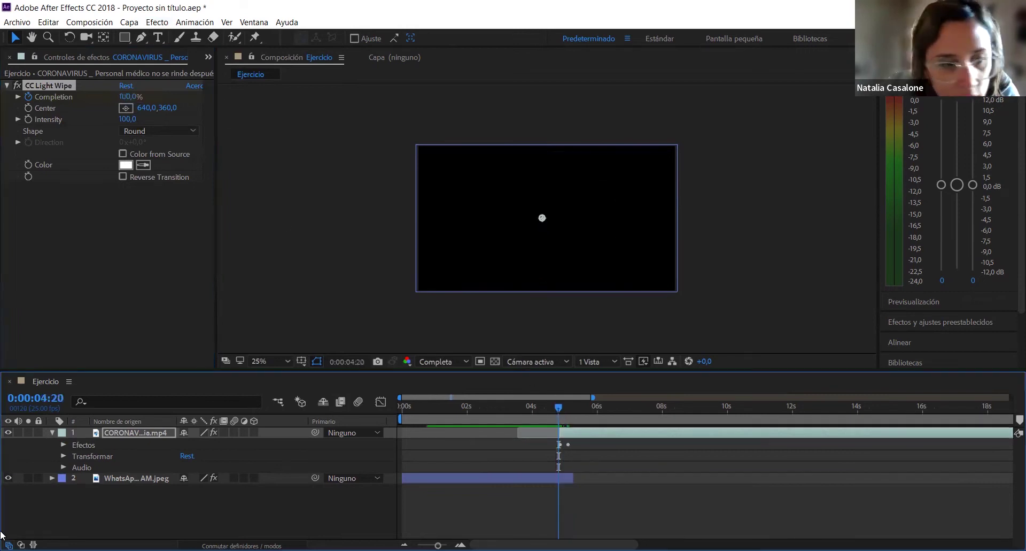
key("space")
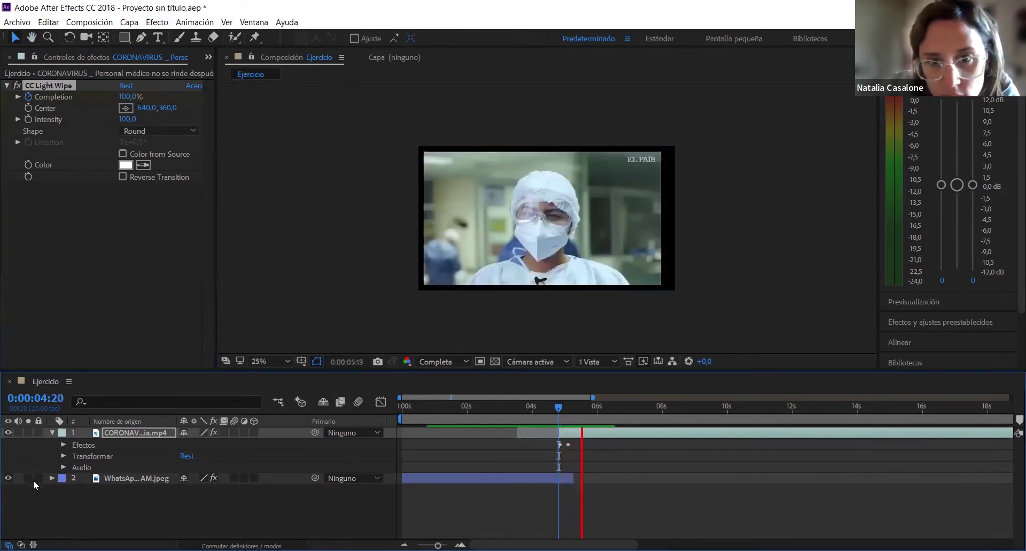
key("space")
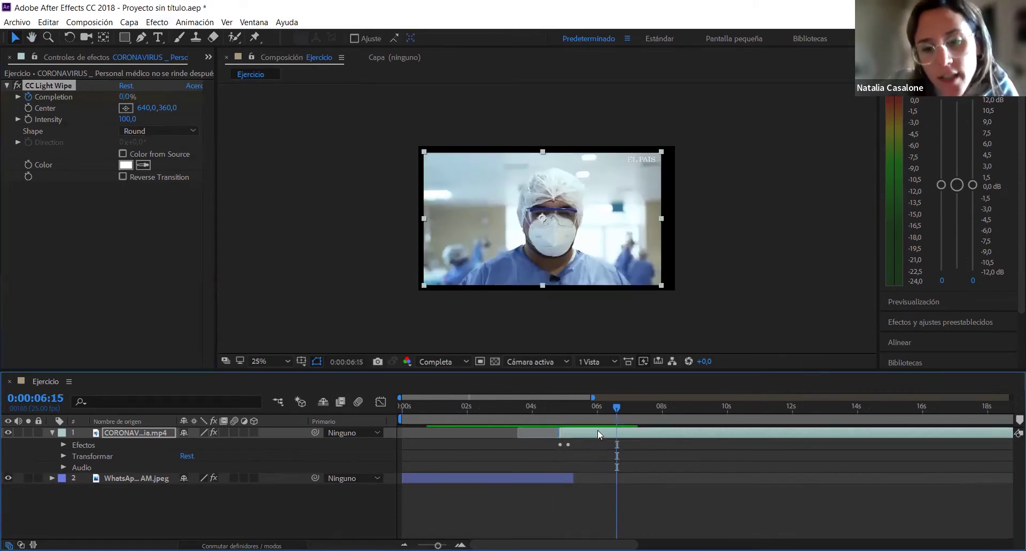
left_click_drag(497, 408, 572, 415)
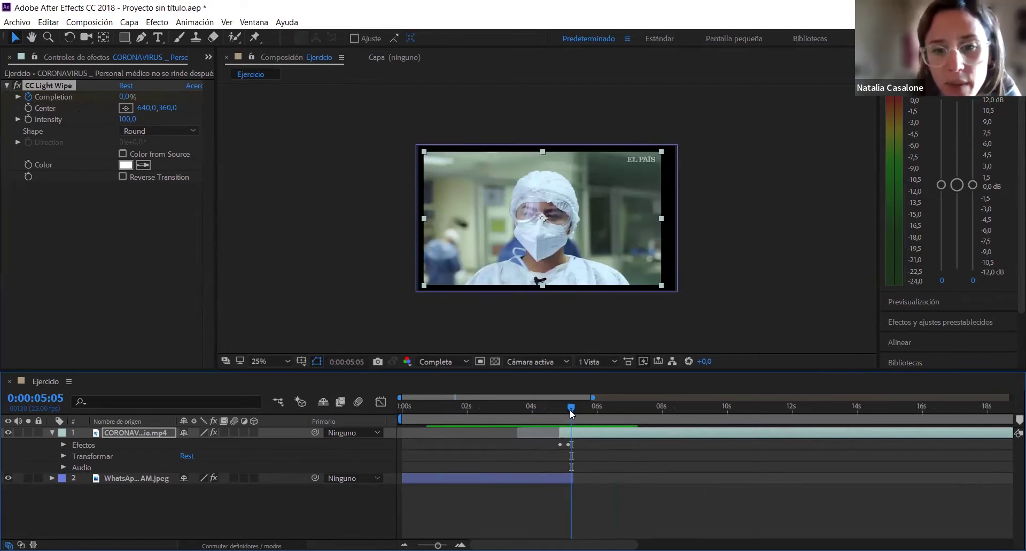
left_click_drag(570, 409, 560, 409)
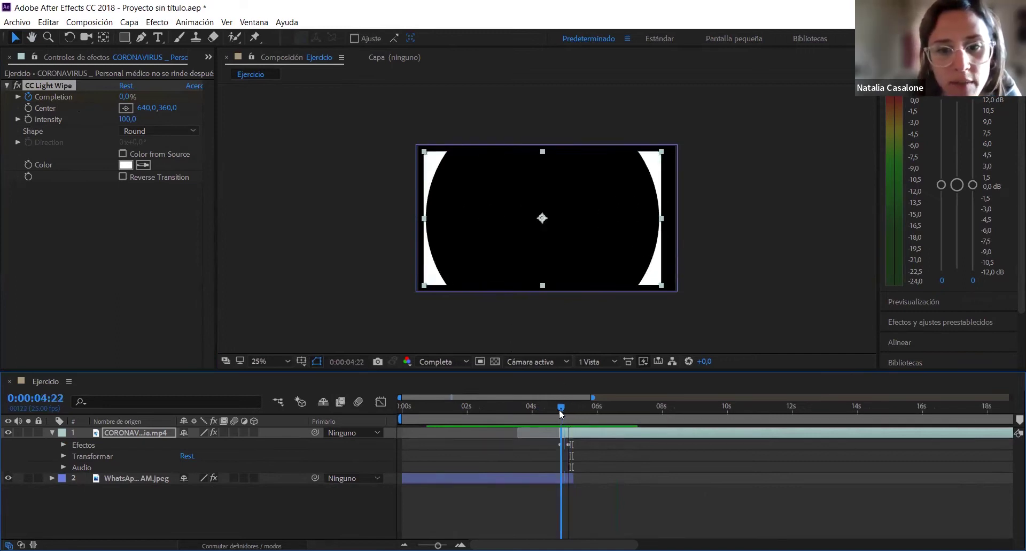
- Scrub through the light wipe between 0:00:04:22 and 0:00:05:07 and check the photo layer's Transform keyframes
left_click(560, 410)
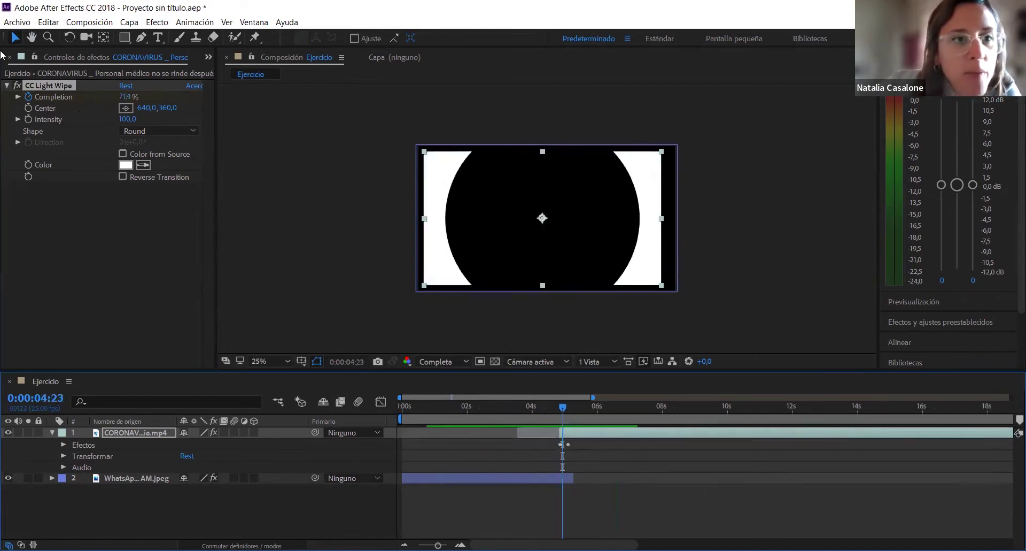
left_click(561, 410)
left_click_drag(561, 411, 573, 409)
left_click(53, 478)
scroll(56, 480, "down", 1)
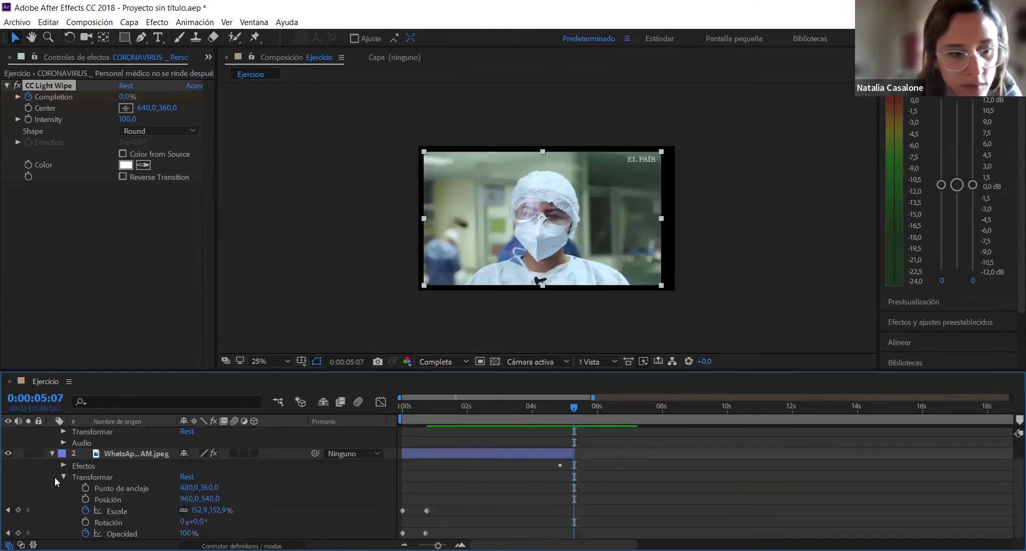
left_click(52, 454)
left_click(51, 432)
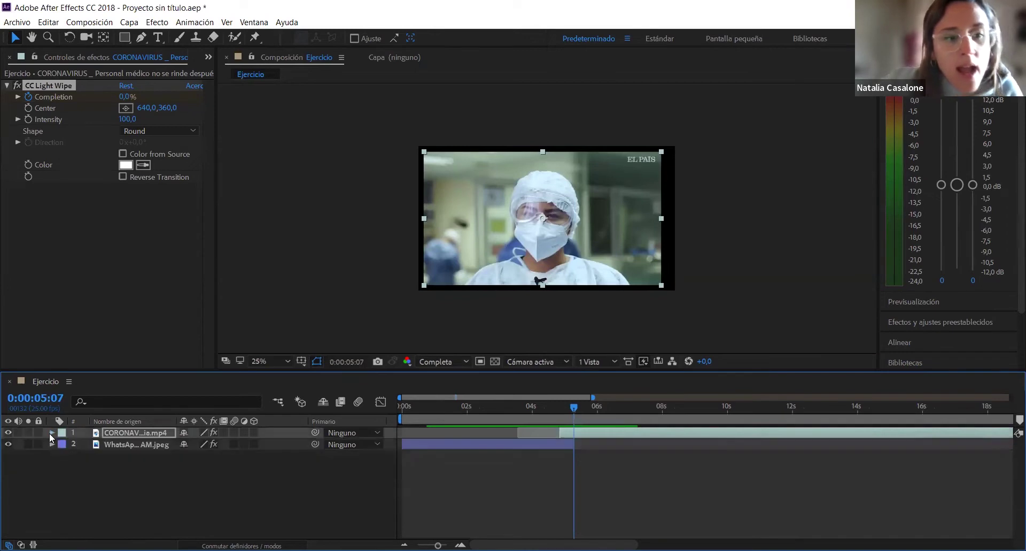
left_click_drag(572, 410, 568, 409)
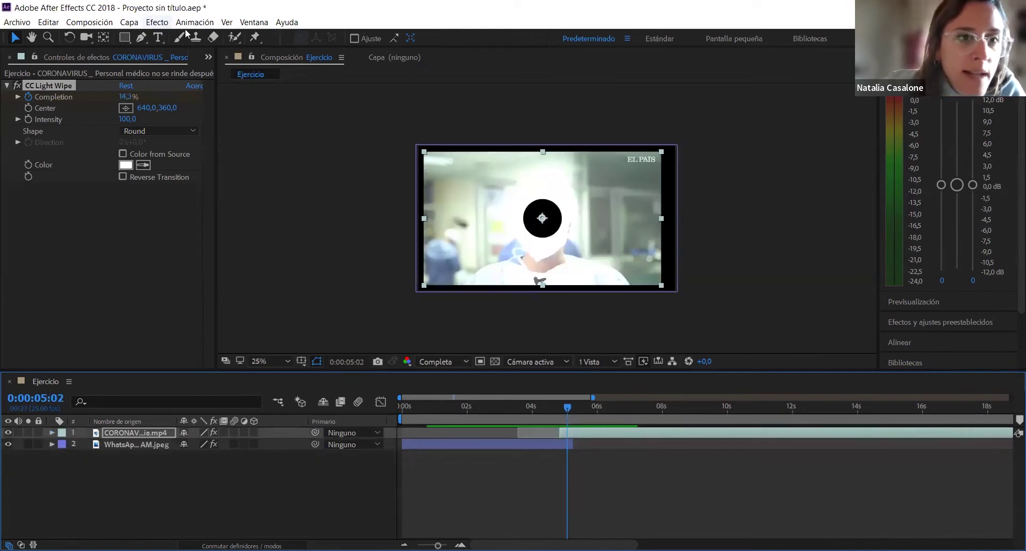
- Review the list of available Transition effects without applying one
left_click(170, 26)
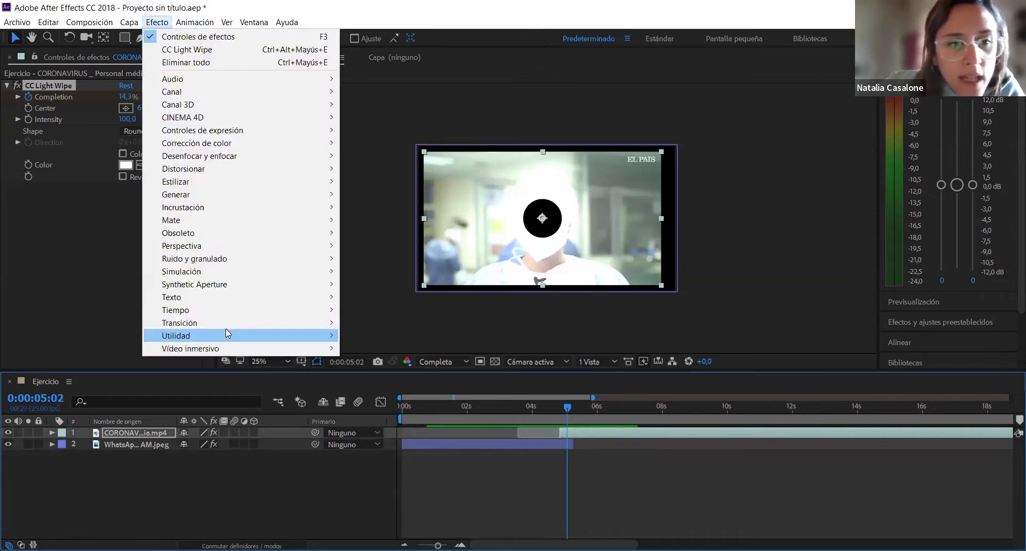
mouse_move(226, 323)
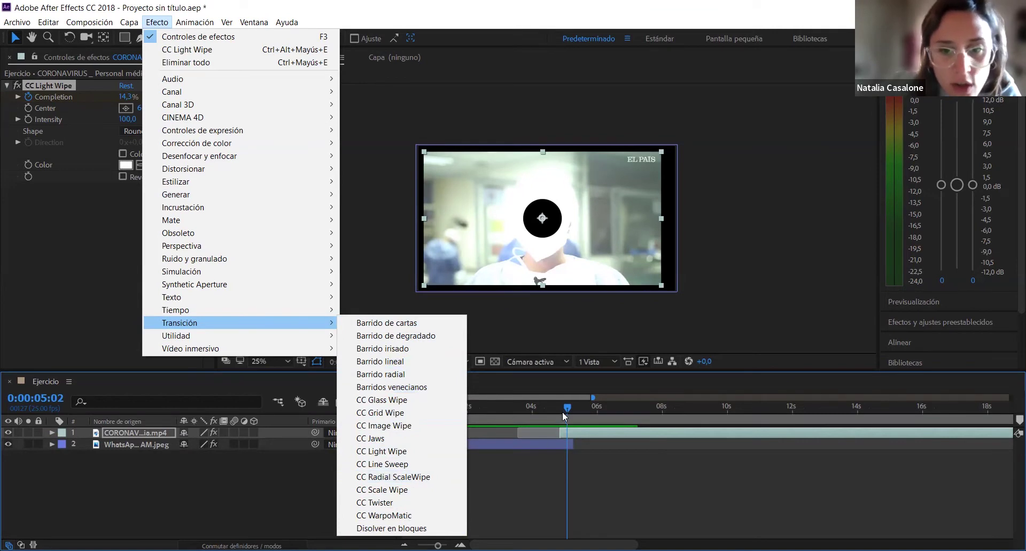
left_click(378, 252)
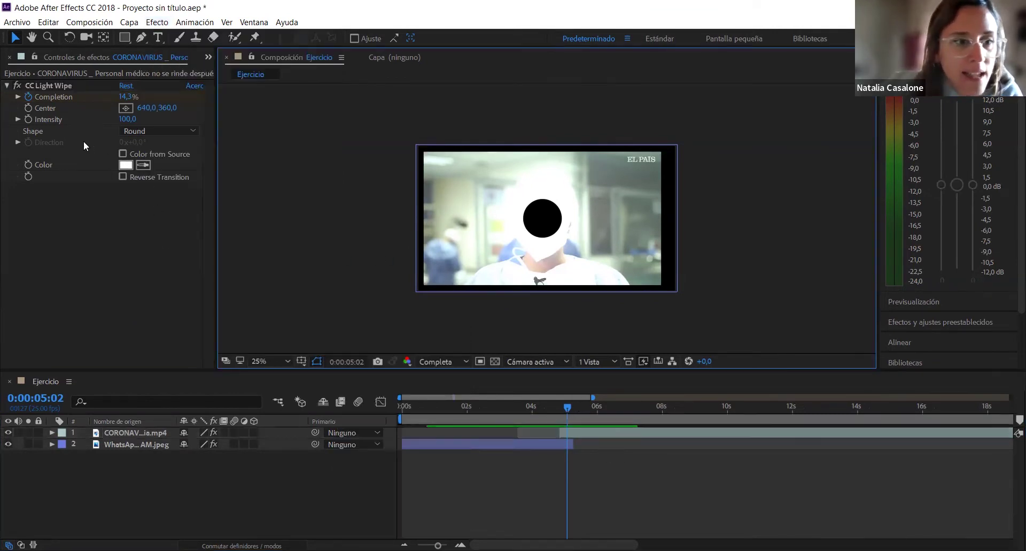
- Delete all effects from the CORONAVIRUS video layer
left_click(137, 433)
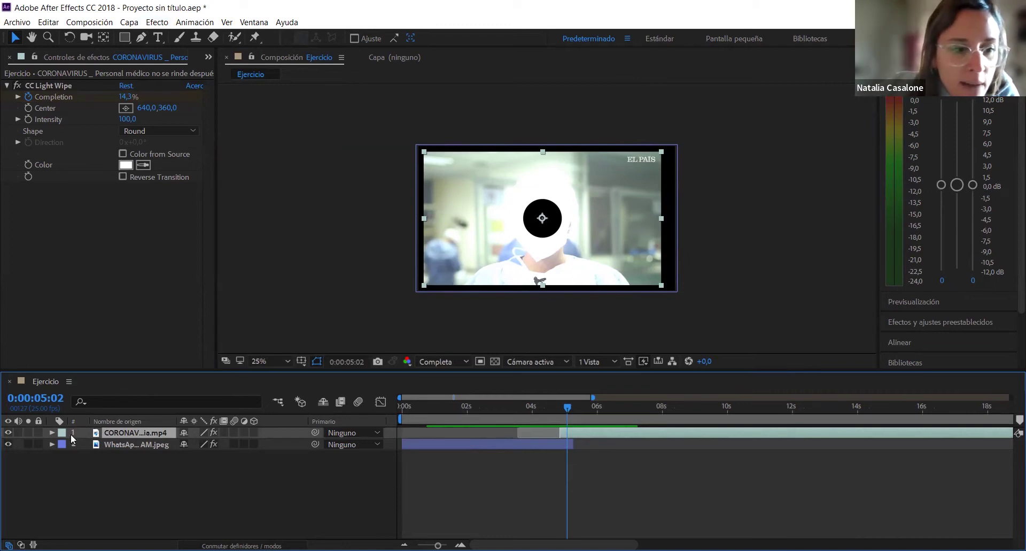
left_click(53, 432)
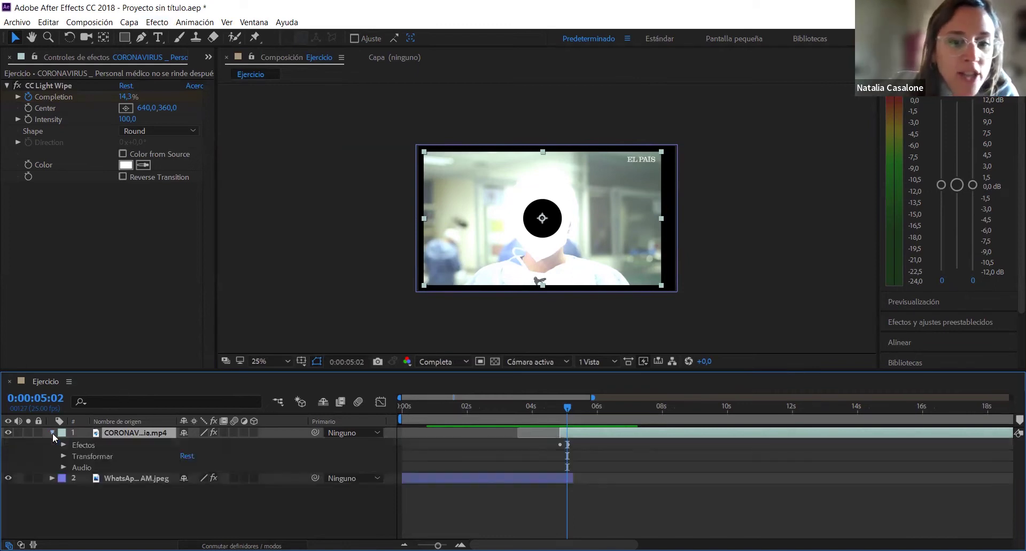
left_click(63, 459)
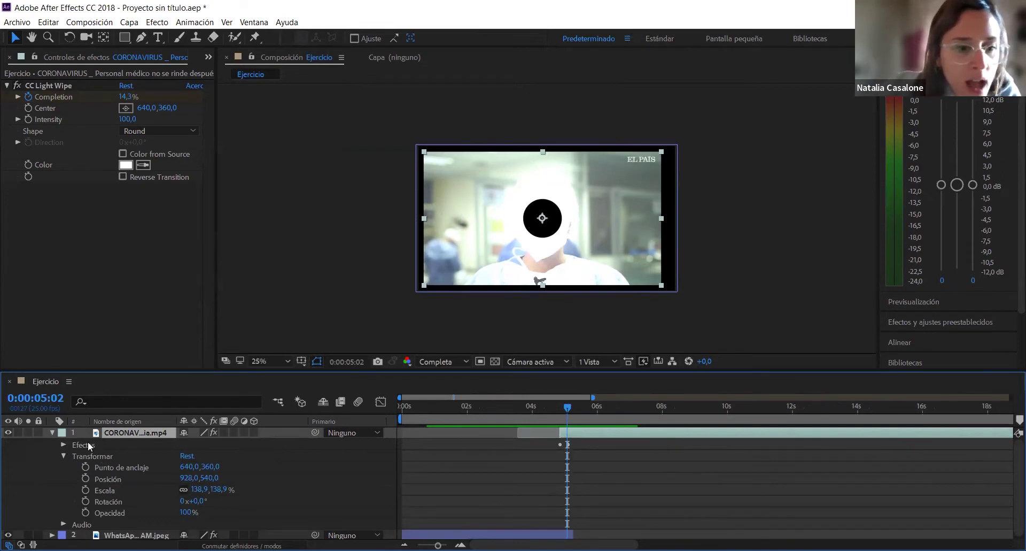
left_click(87, 442)
key("Delete")
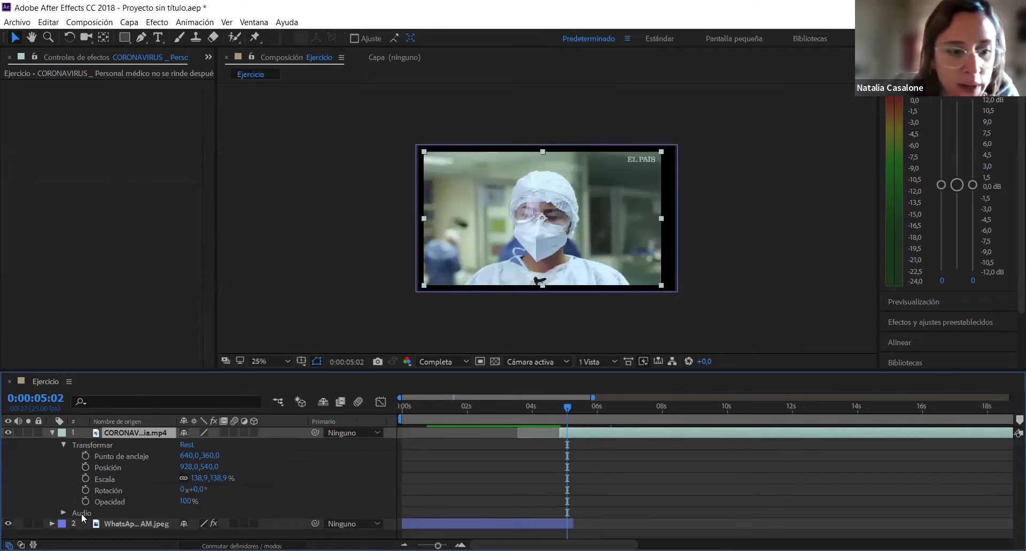
- Delete the animated WhatsApp photo layer from the Ejercicio composition and collapse the video layer's properties
left_click(52, 523)
scroll(134, 521, "down", 2)
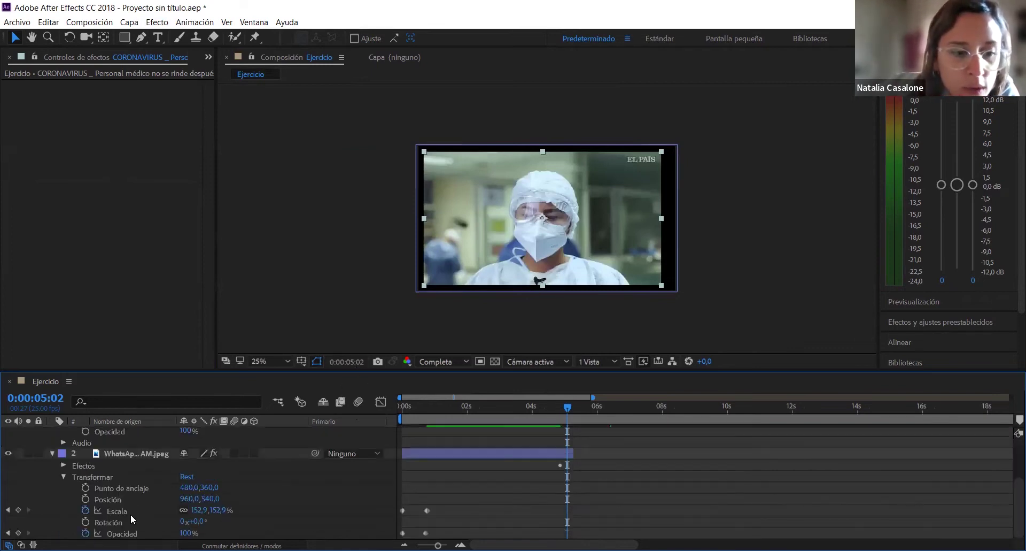
left_click(134, 514)
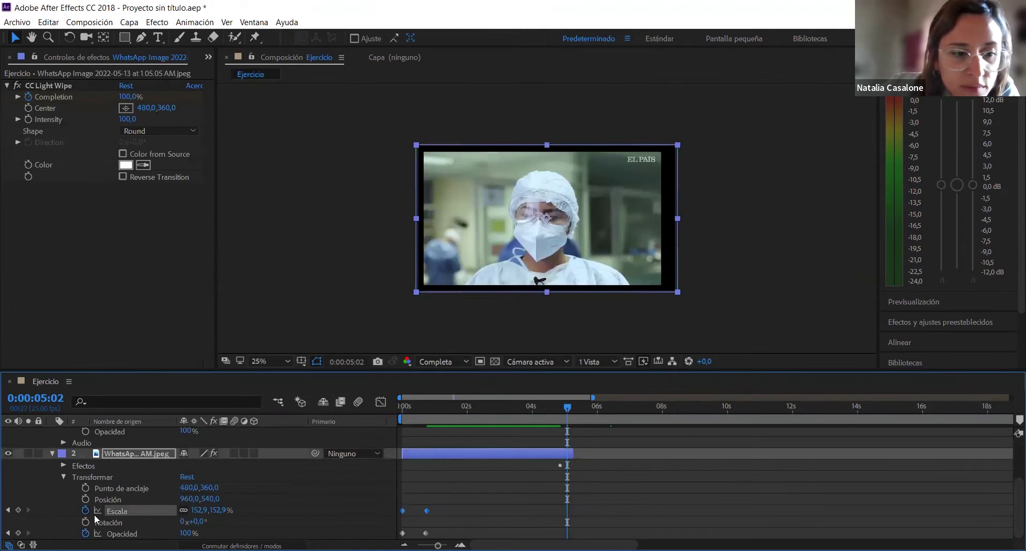
left_click(100, 480)
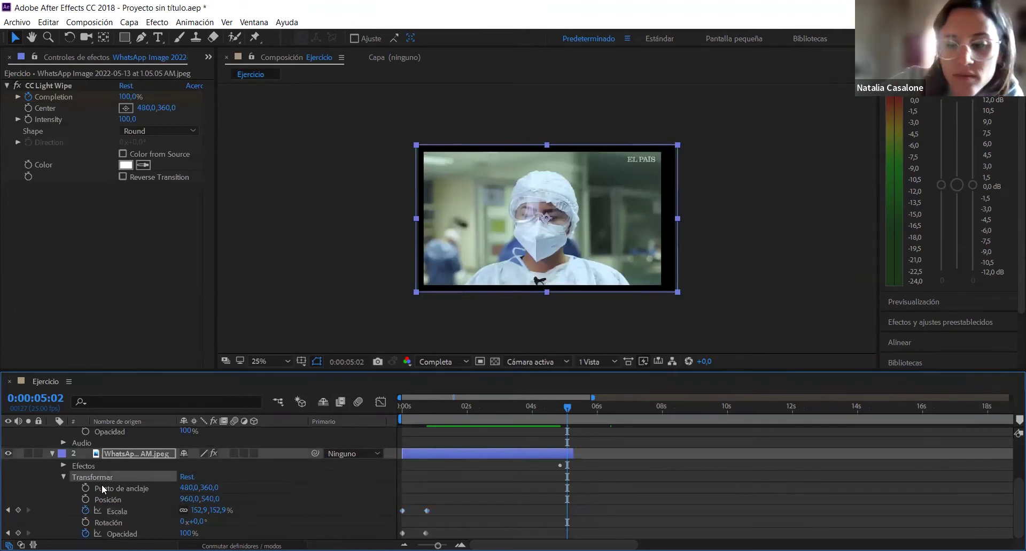
key("Delete")
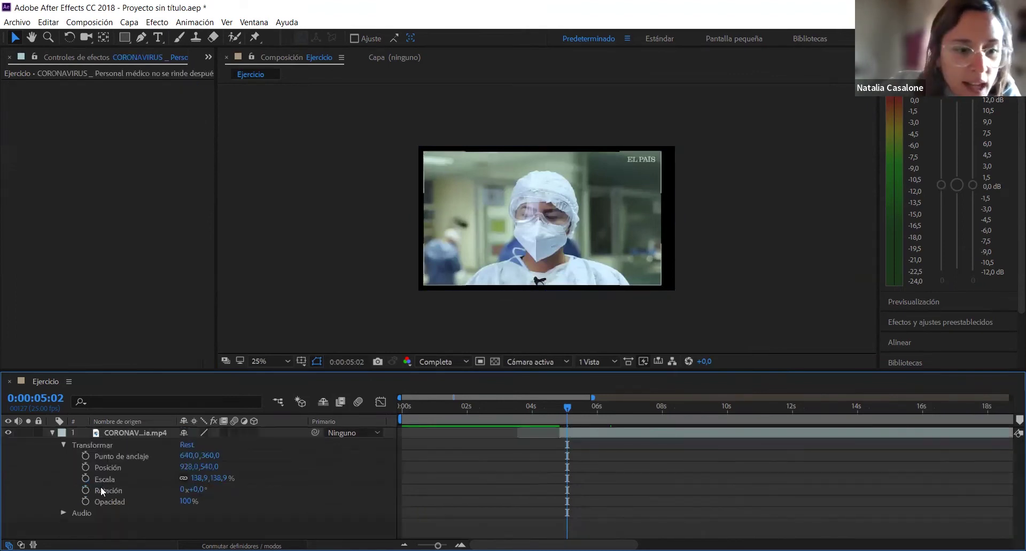
left_click(52, 432)
- Add the WhatsApp photo from the project to the Ejercicio composition and place it above the video layer
left_click(54, 58)
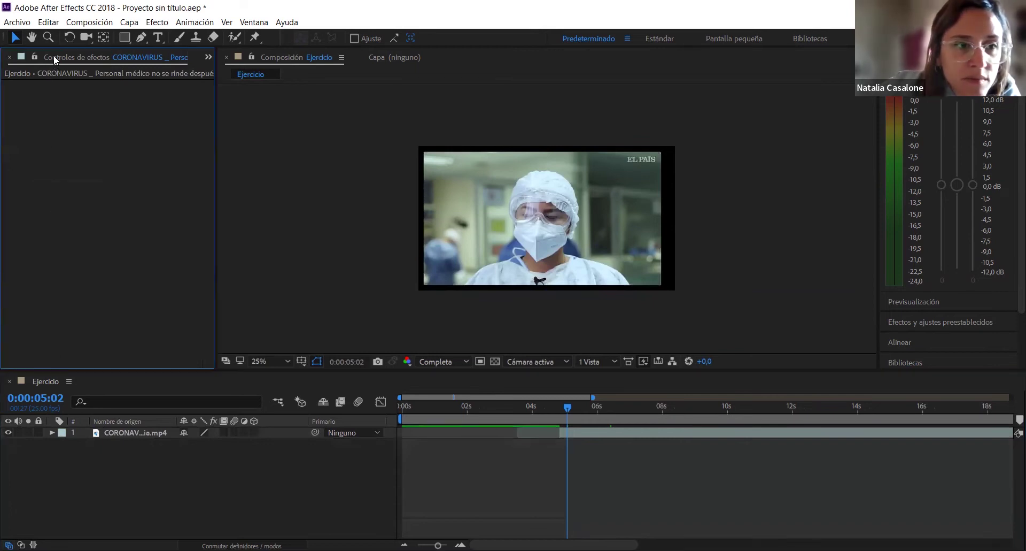
left_click(207, 58)
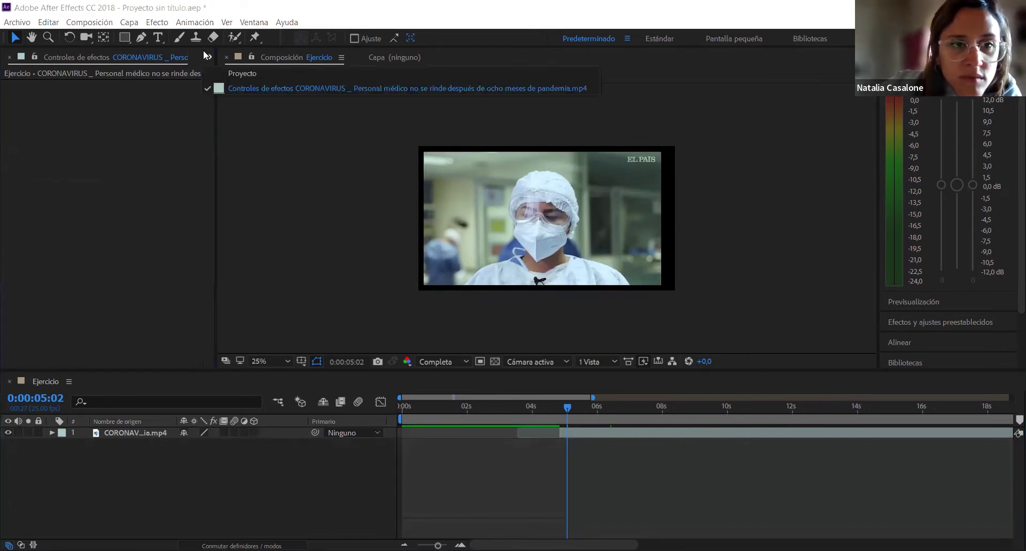
left_click(209, 73)
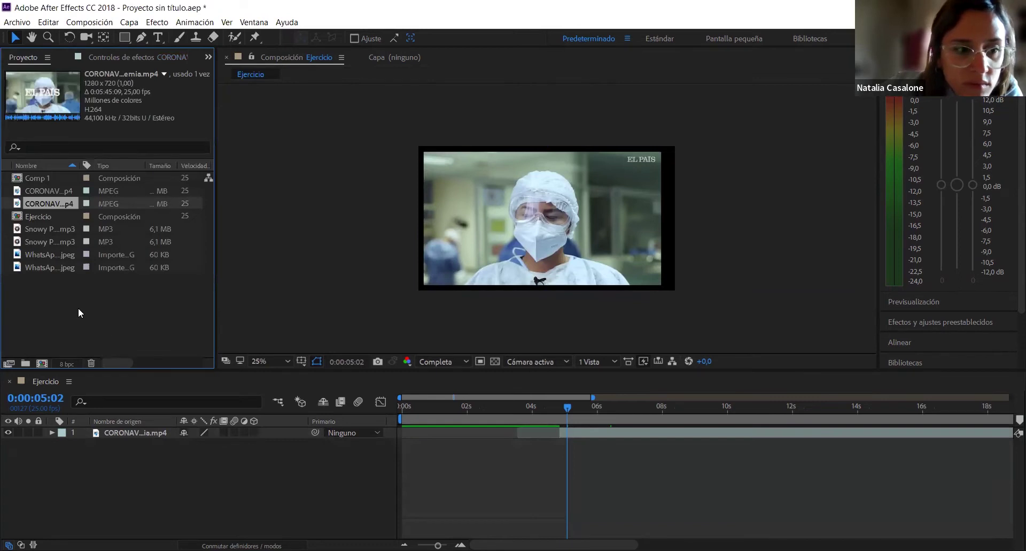
left_click(59, 272)
left_click(59, 271)
left_click_drag(59, 272, 78, 448)
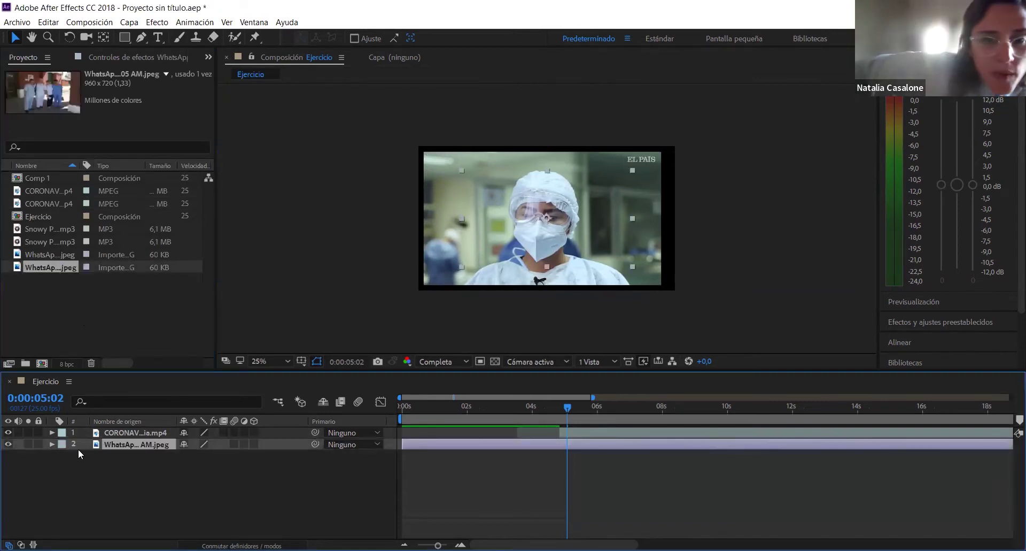
left_click(151, 436)
left_click(151, 441, "shift")
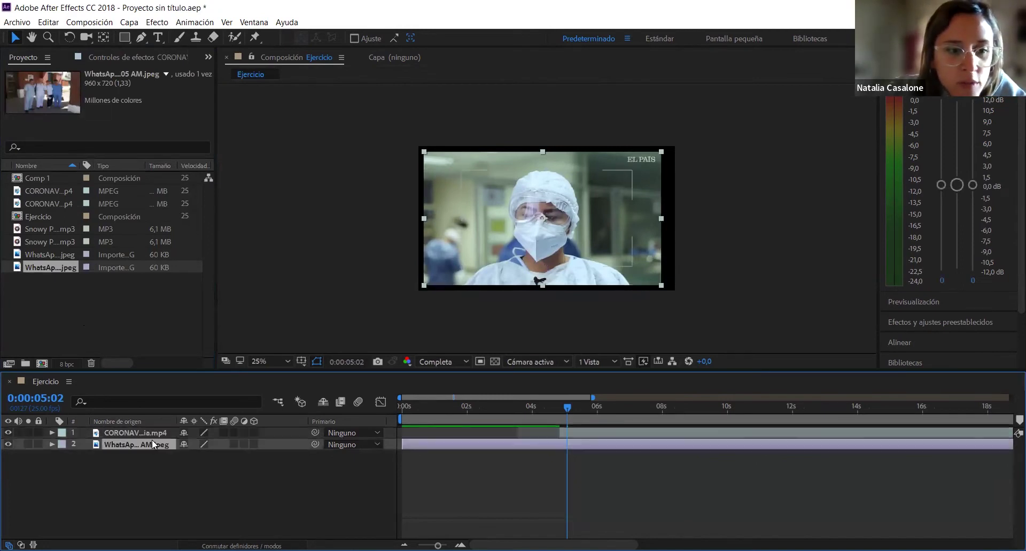
key("ctrl+shift+bracketright")
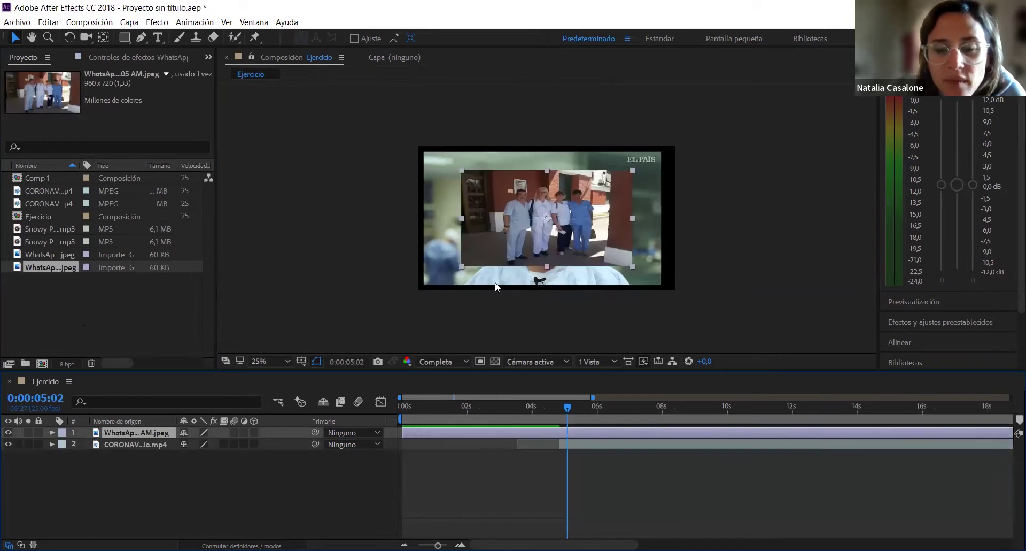
- Enlarge the photo proportionally and reposition it in the frame so that it covers the video image beneath
left_click(492, 260)
left_click_drag(471, 247, 458, 240)
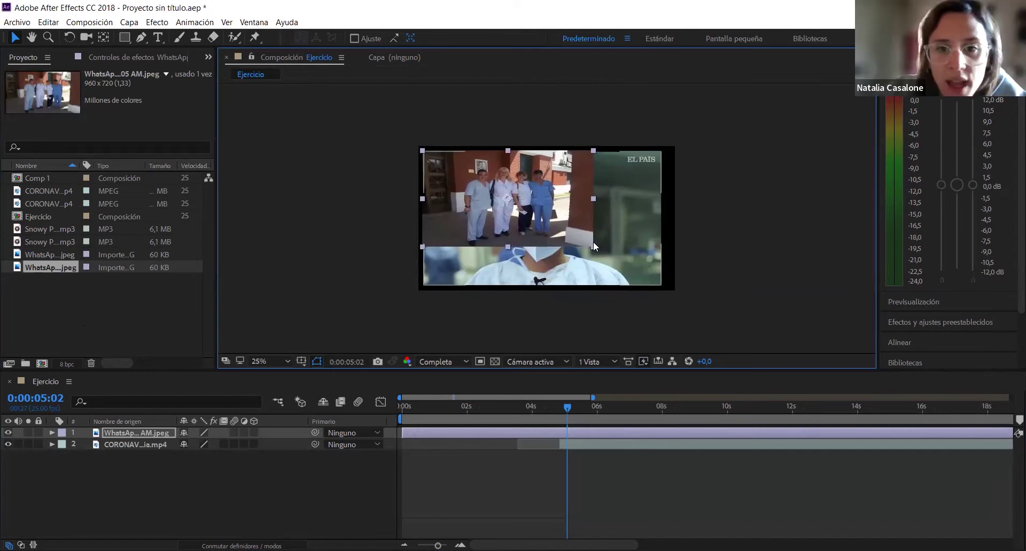
key("ctrl+shift+a")
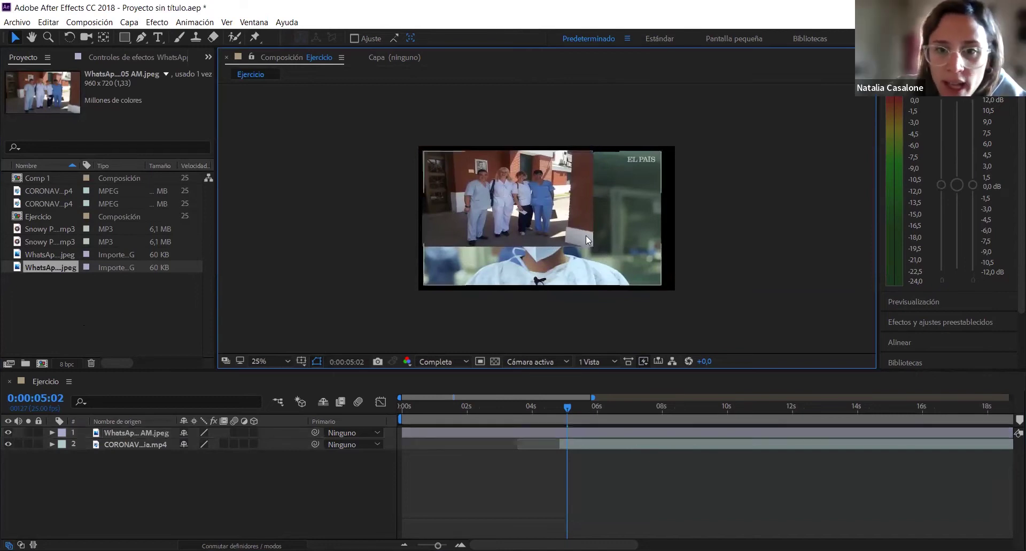
left_click(588, 242)
left_click_drag(594, 245, 630, 268)
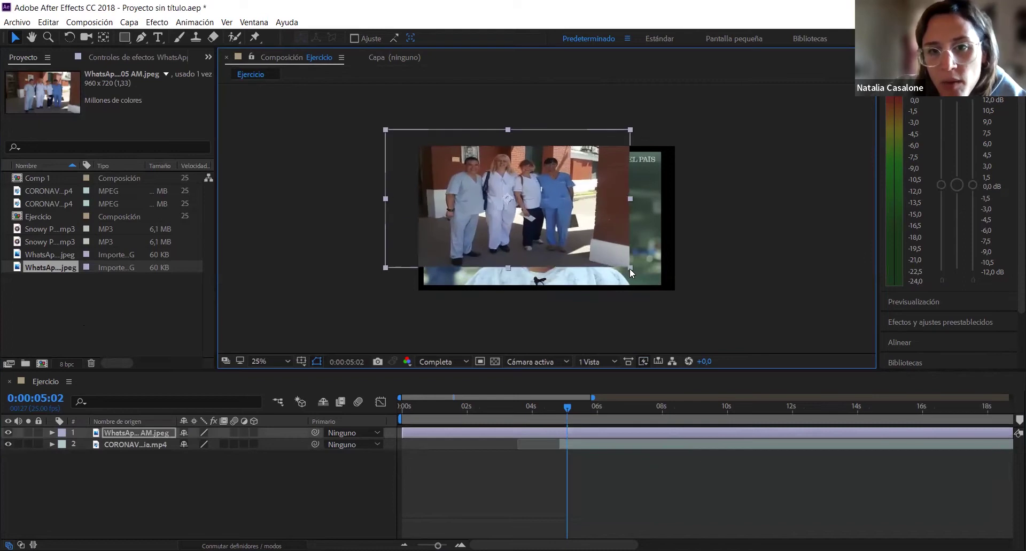
left_click_drag(570, 237, 604, 256)
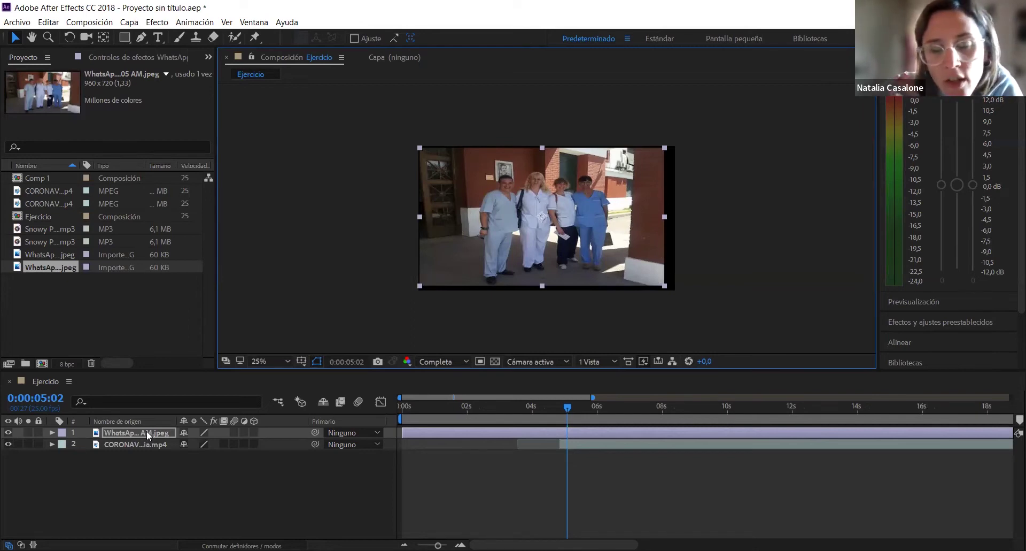
left_click_drag(505, 267, 500, 268)
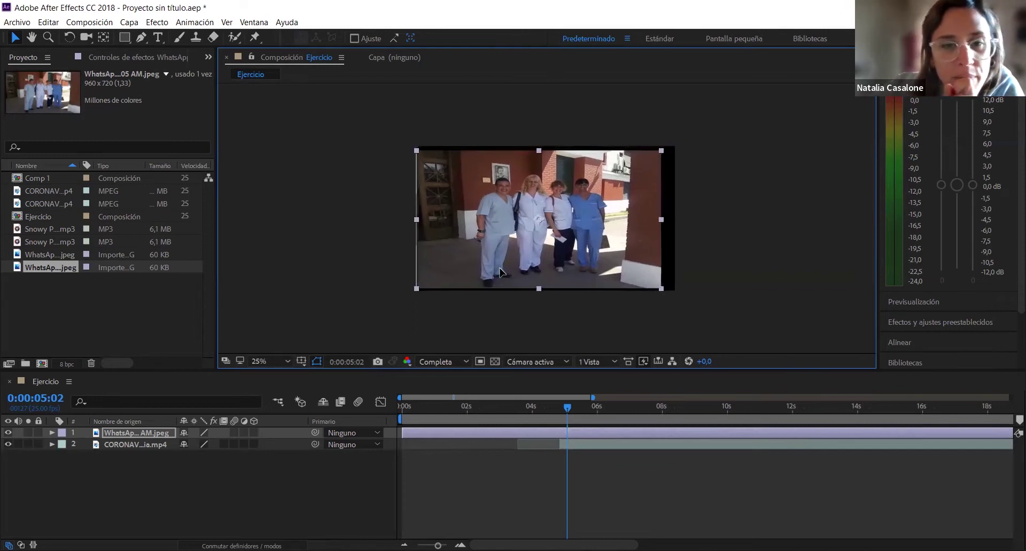
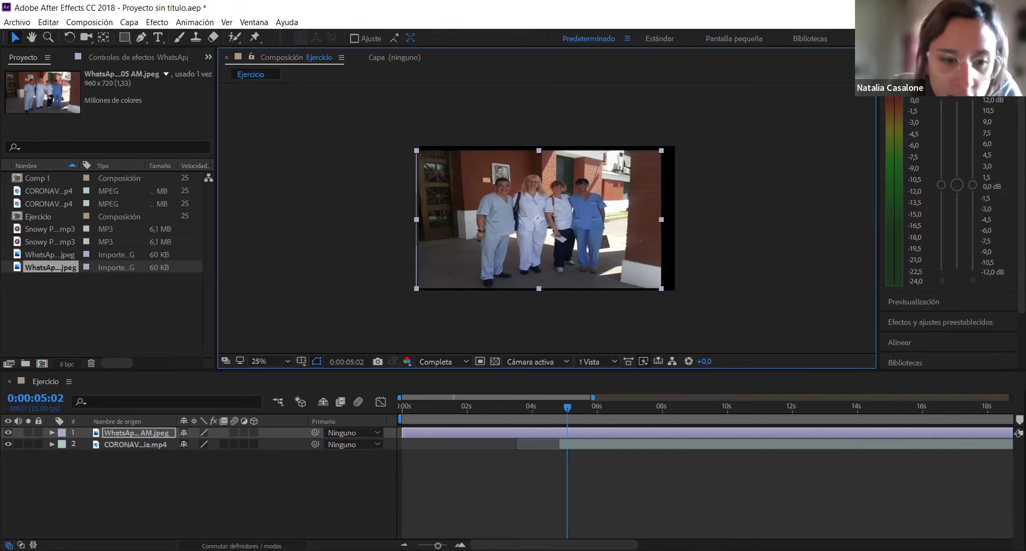
- Add a new mask to the WhatsApp photo layer
left_click(253, 489)
left_click(162, 434)
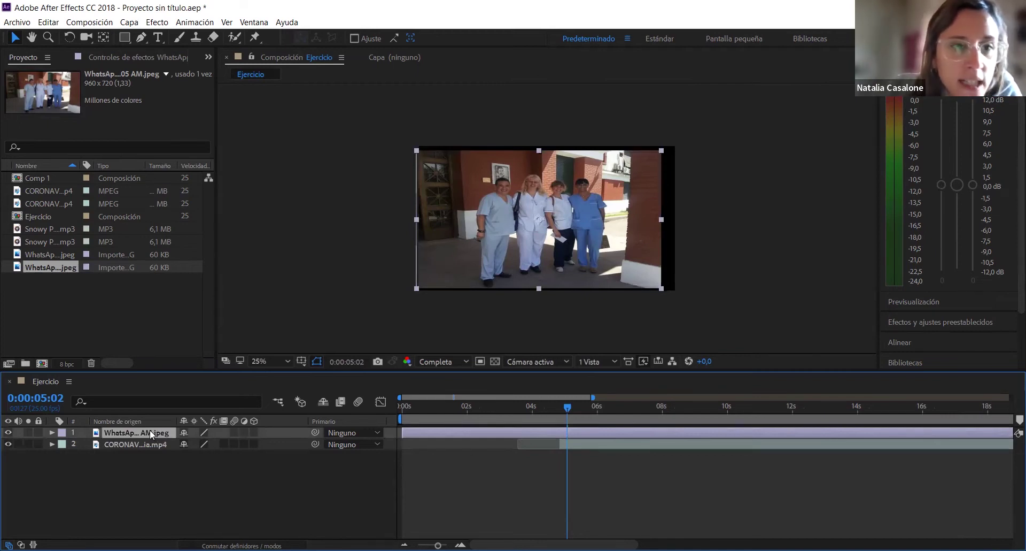
right_click(150, 434)
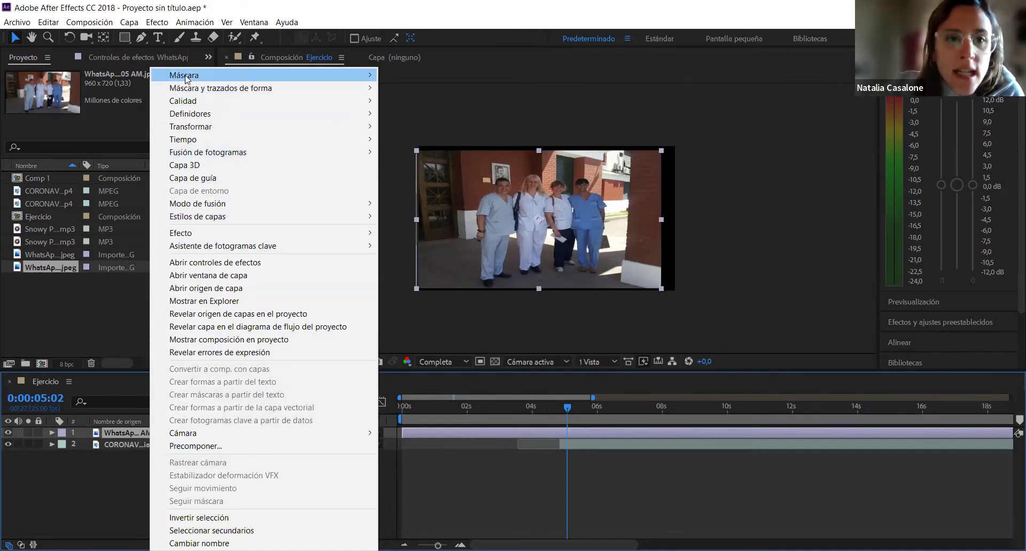
mouse_move(186, 77)
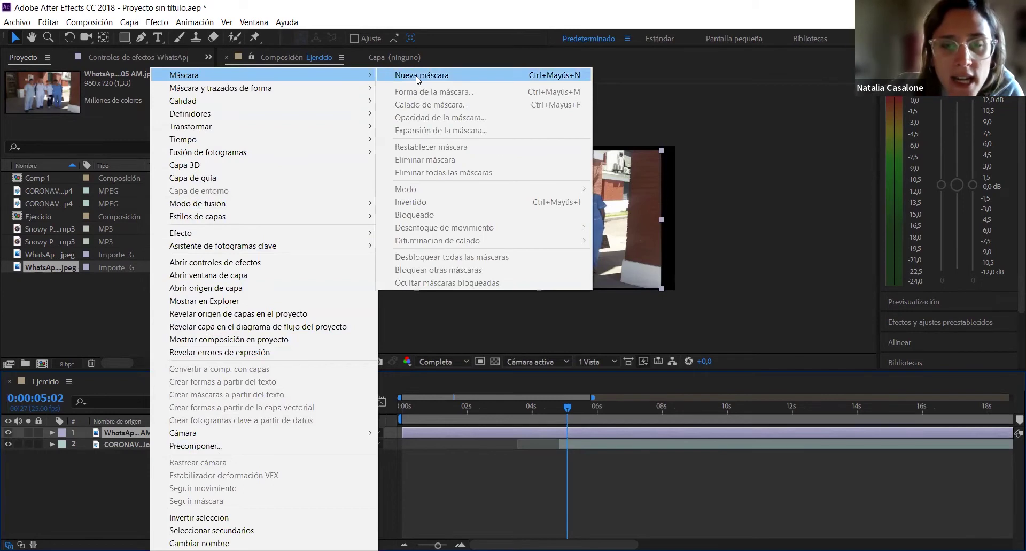
left_click(418, 79)
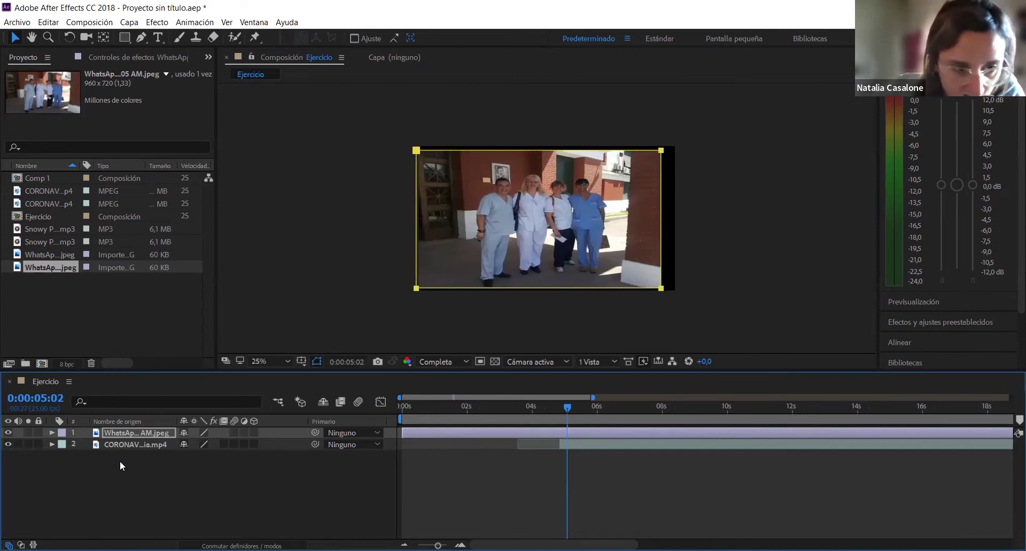
- Reveal the photo layer's mask properties and enable Mask Path keyframing at 0:00:00:00
left_click(51, 432)
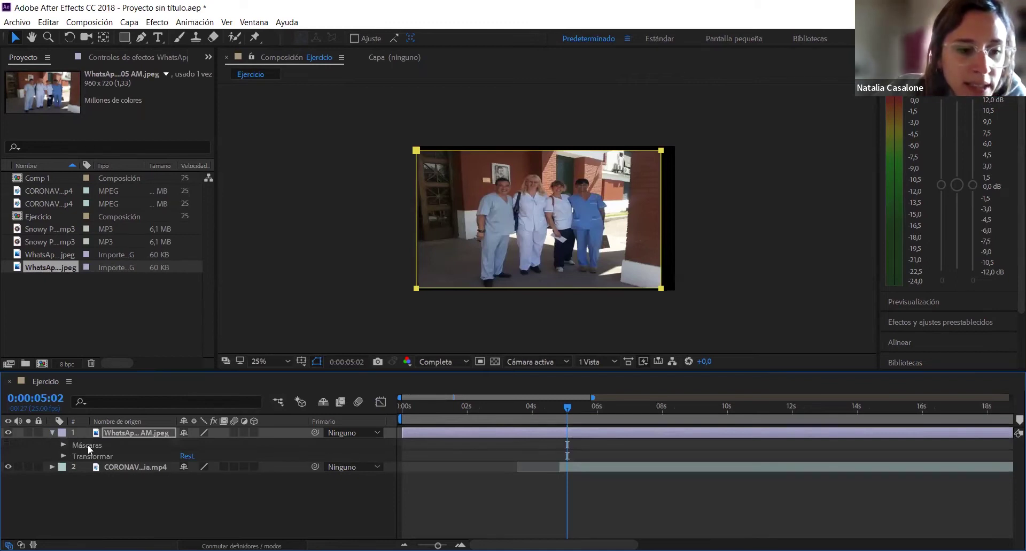
left_click(63, 445)
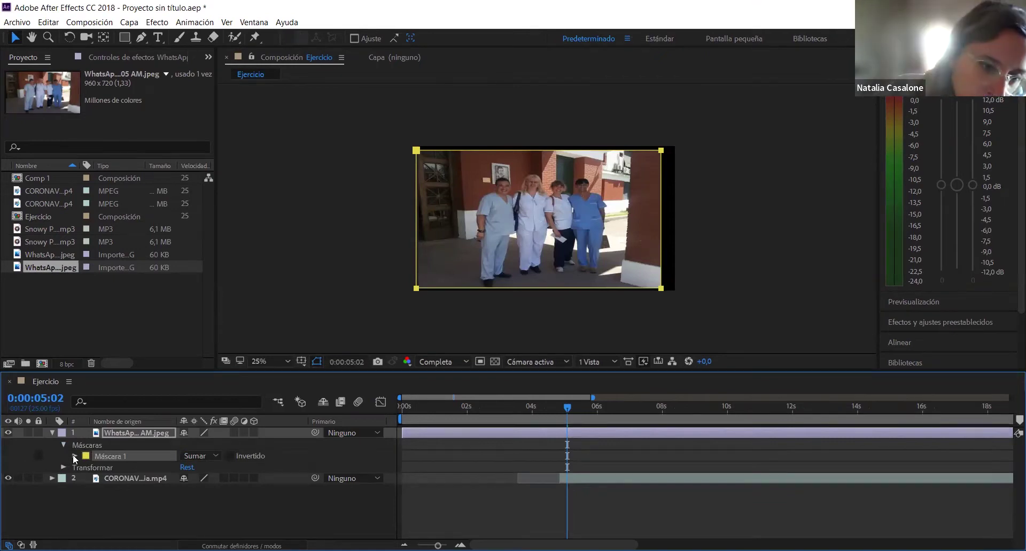
left_click(75, 456)
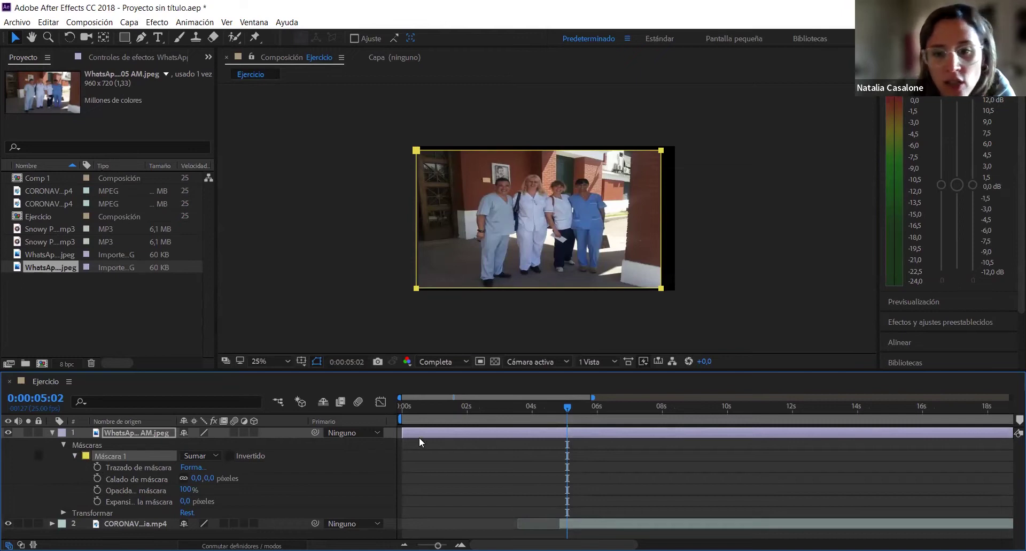
left_click_drag(568, 407, 560, 406)
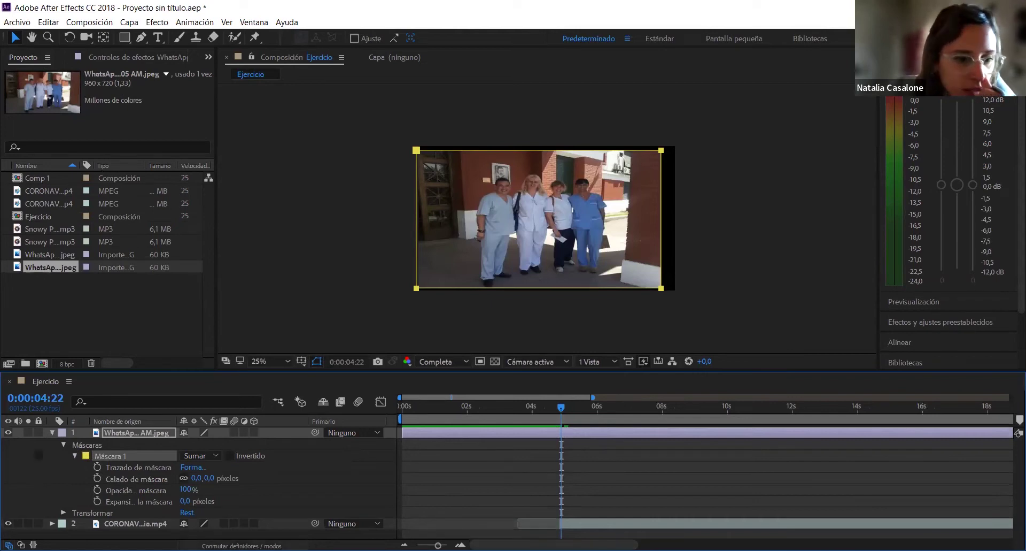
left_click_drag(559, 413, 399, 416)
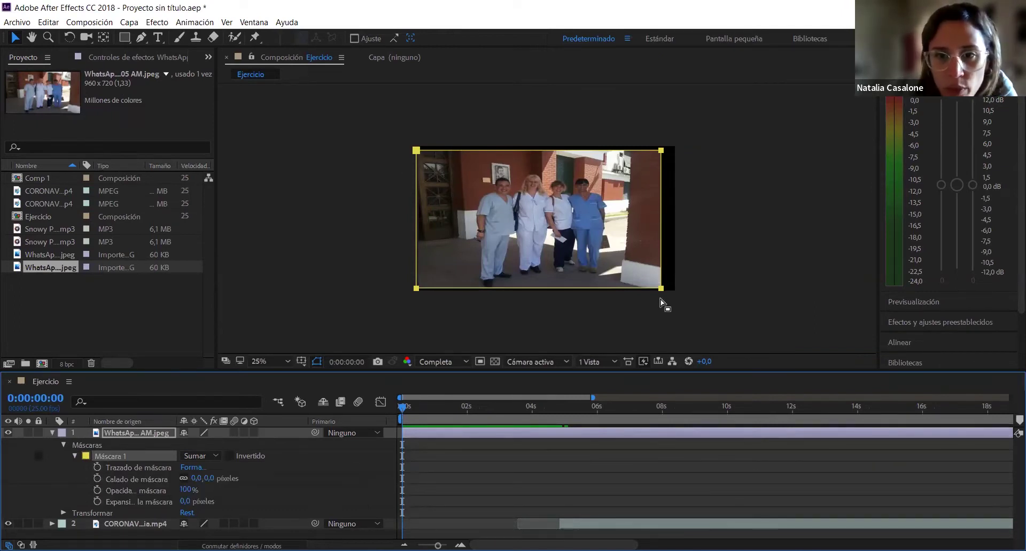
left_click(96, 467)
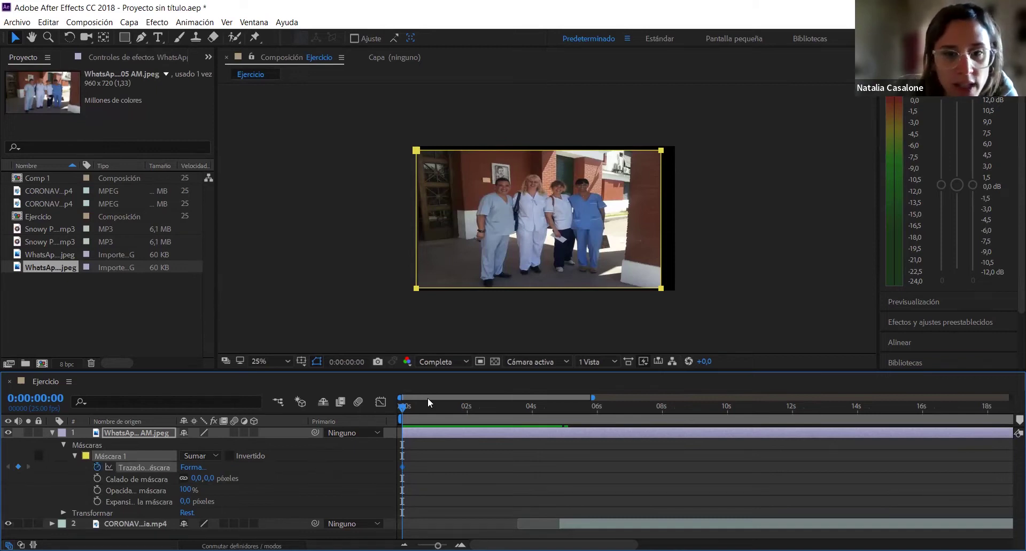
- Move the photo mask's two left corner points almost to its right edge at the first frame, leaving a thin vertical strip
left_click(417, 289)
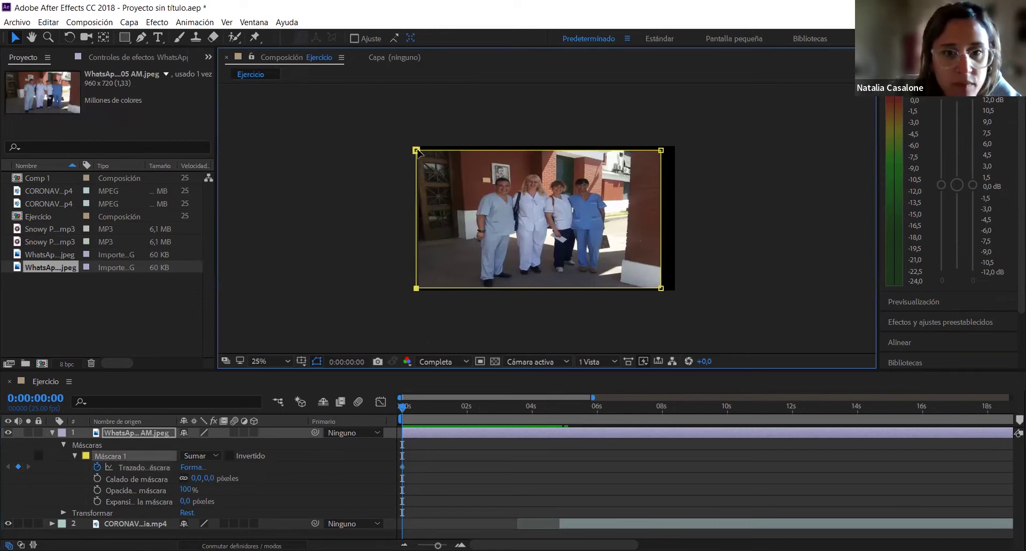
left_click(417, 289, "shift")
left_click_drag(417, 290, 539, 301)
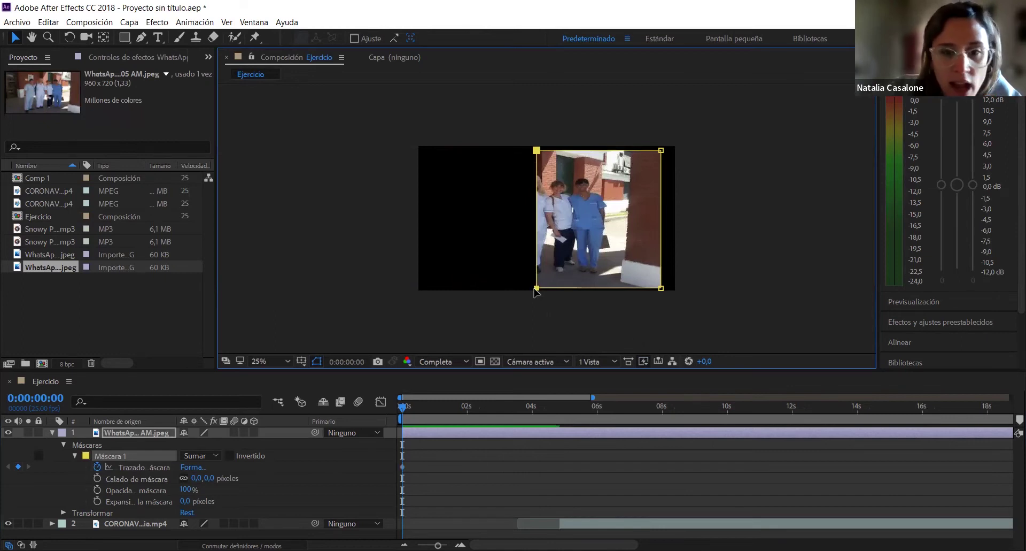
left_click_drag(536, 289, 655, 295)
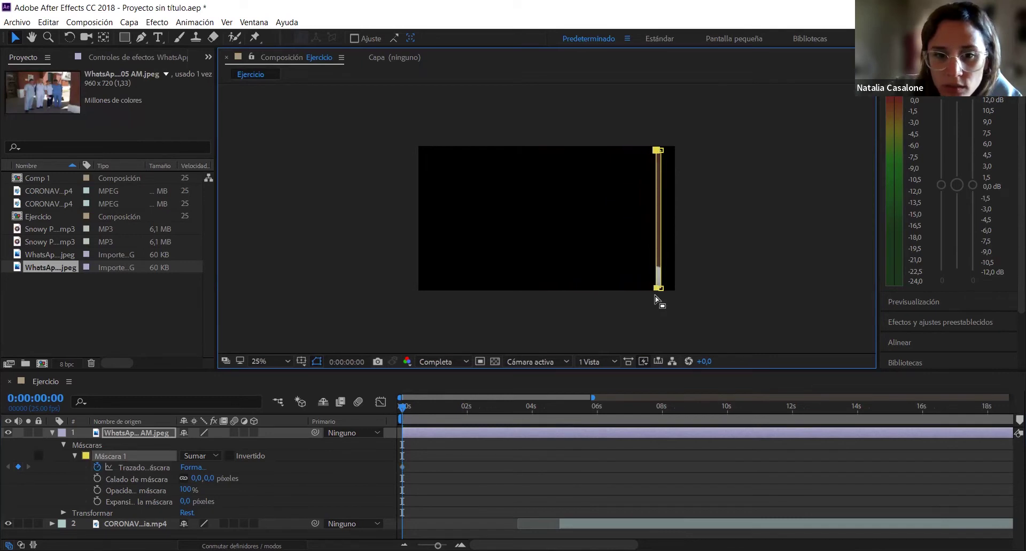
- Keyframe the mask path at 0:00:01:10 with its left edge back at the photo's left side, and preview the reveal
left_click_drag(401, 405, 450, 405)
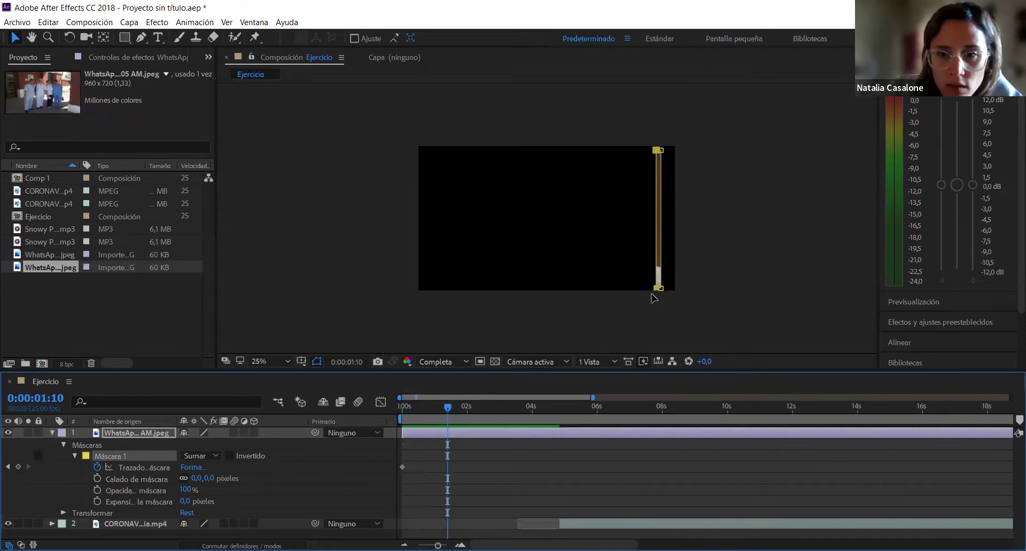
left_click_drag(653, 294, 415, 312)
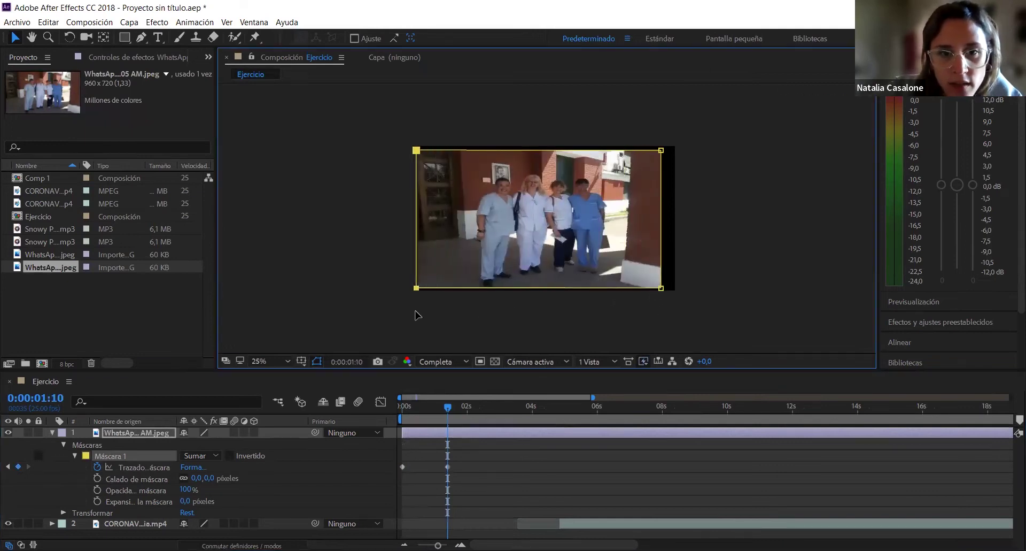
left_click_drag(447, 414, 392, 421)
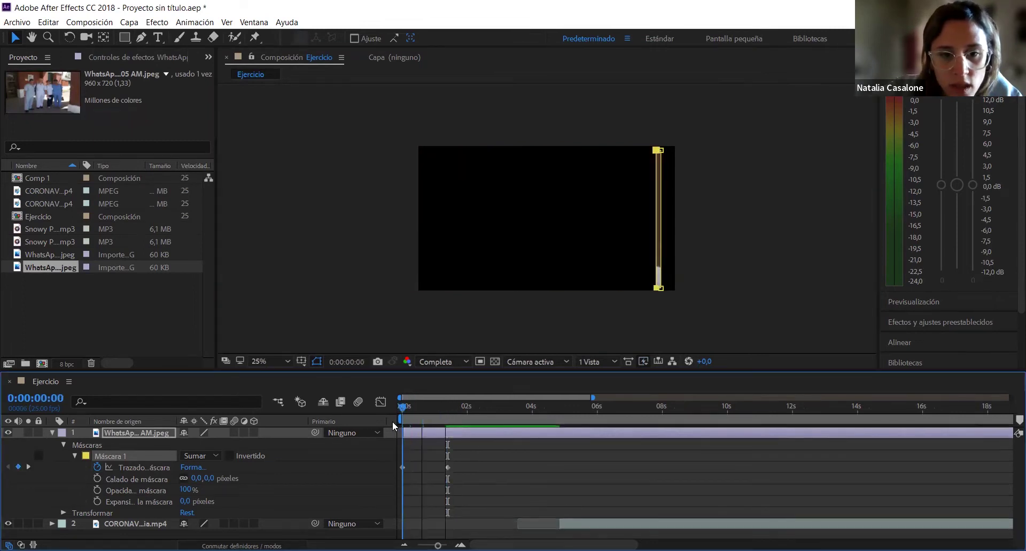
key("space")
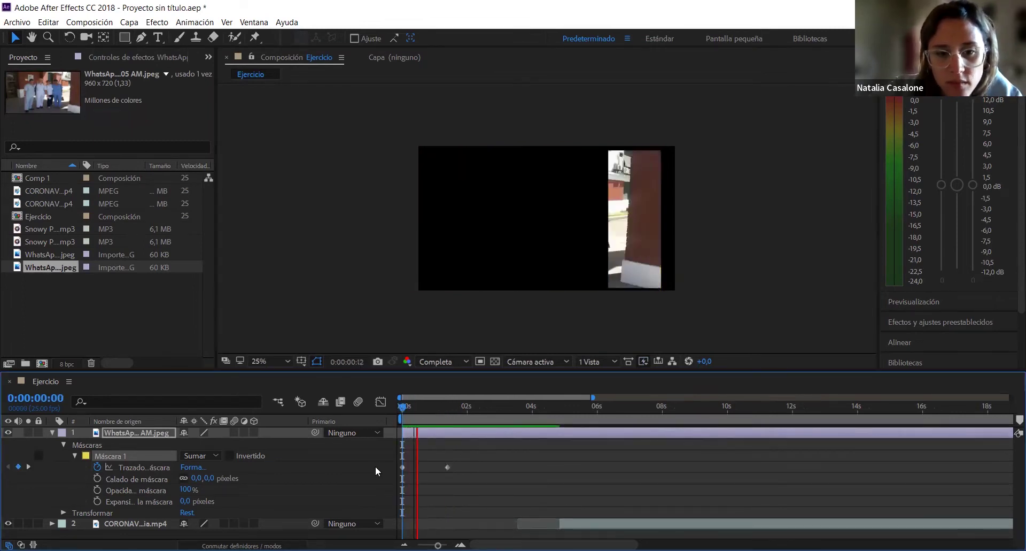
key("space")
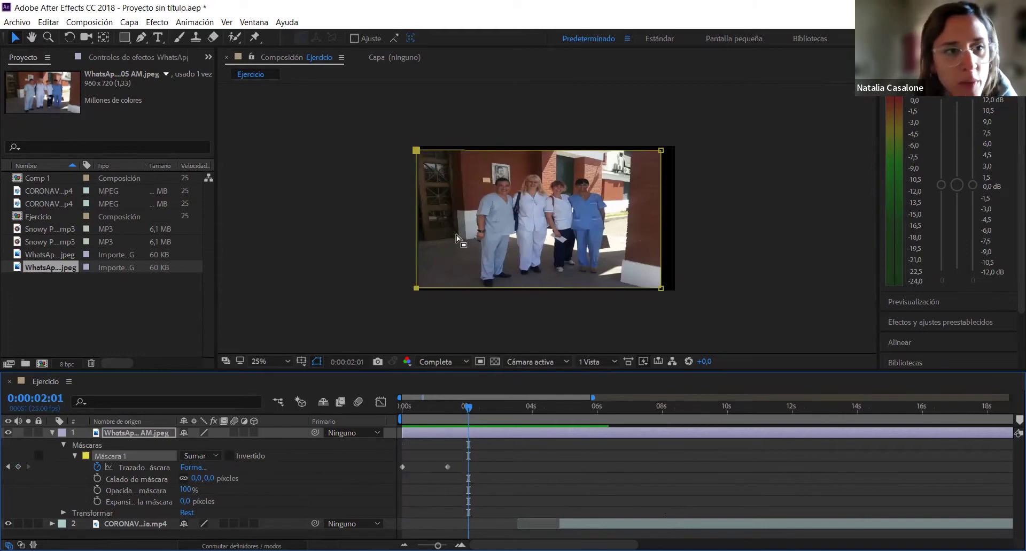
left_click_drag(471, 409, 448, 426)
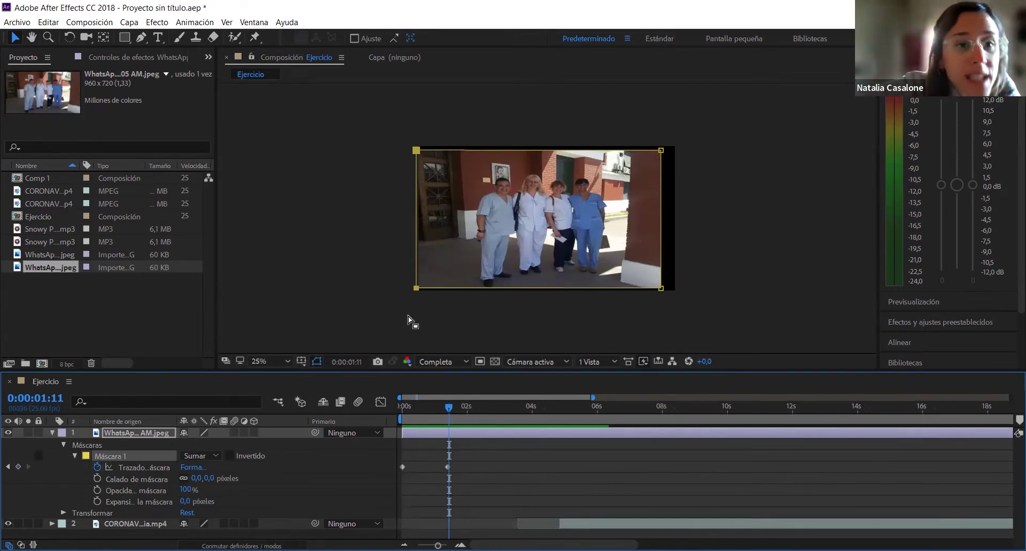
- Collapse the photo layer's properties and add a new mask to the CORONAV video layer
left_click(52, 432)
left_click(134, 445)
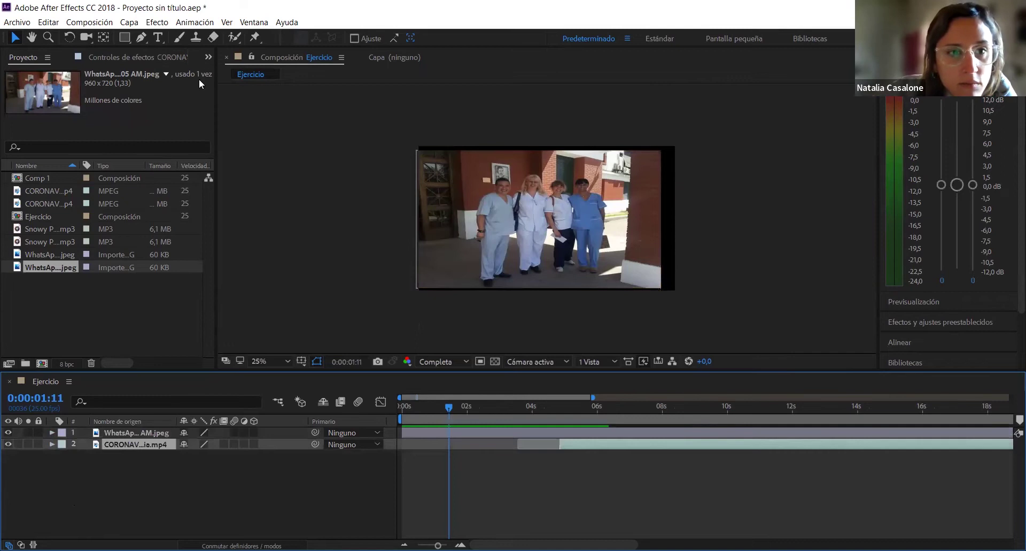
right_click(133, 441)
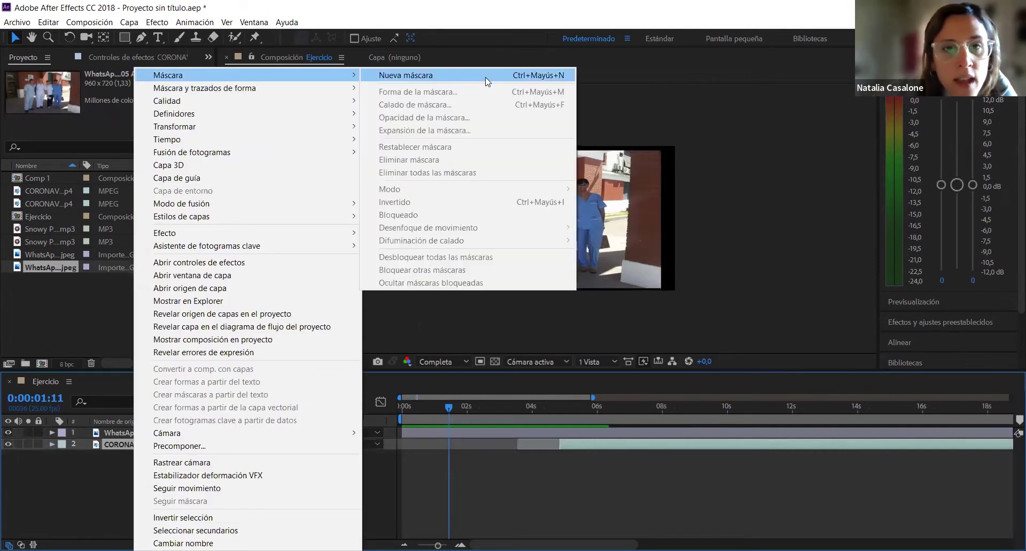
left_click(488, 76)
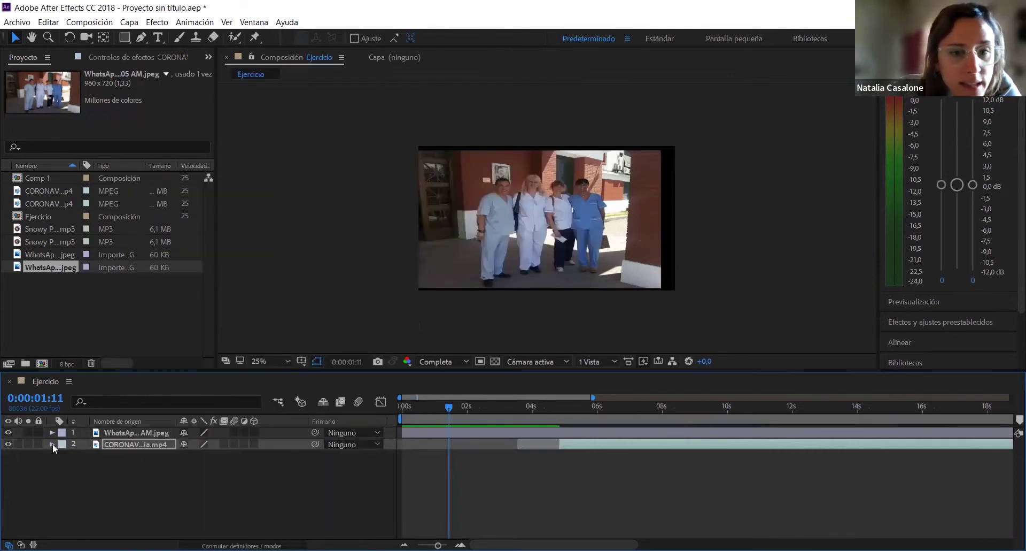
- Hide the photo layer and inspect the video layer's mask properties at 0:00:06:02
left_click(53, 443)
left_click_drag(449, 407, 599, 407)
left_click(8, 431)
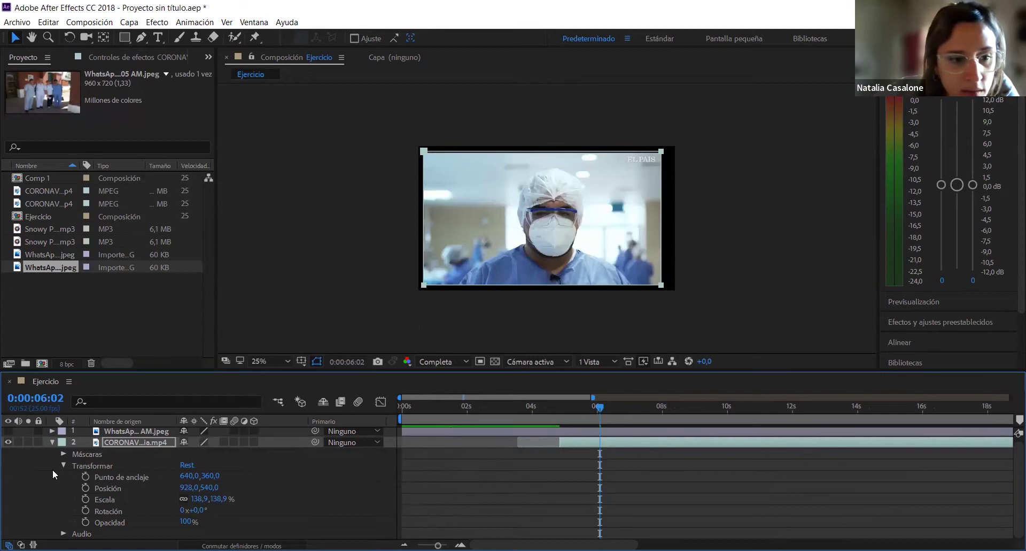
left_click(63, 454)
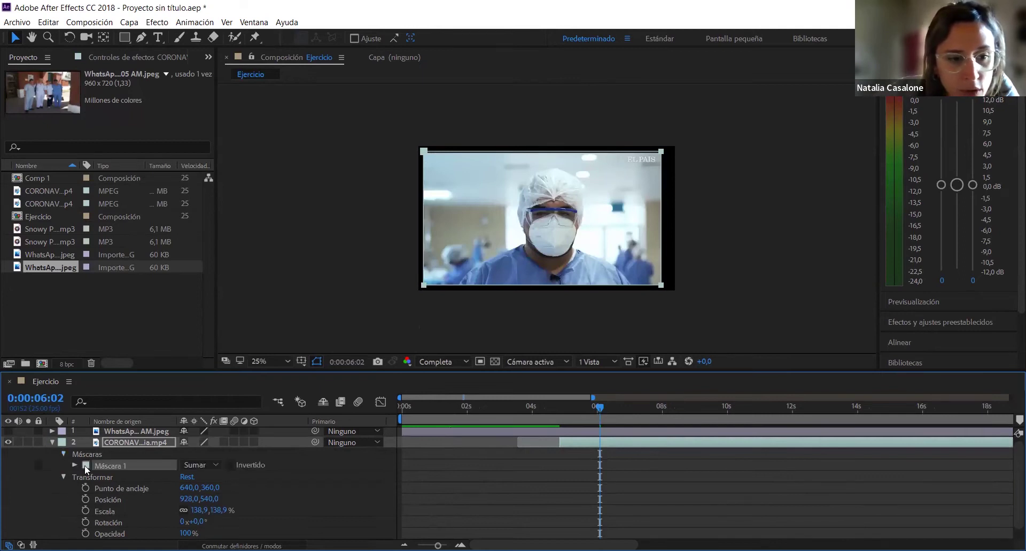
left_click(63, 476)
left_click(75, 465)
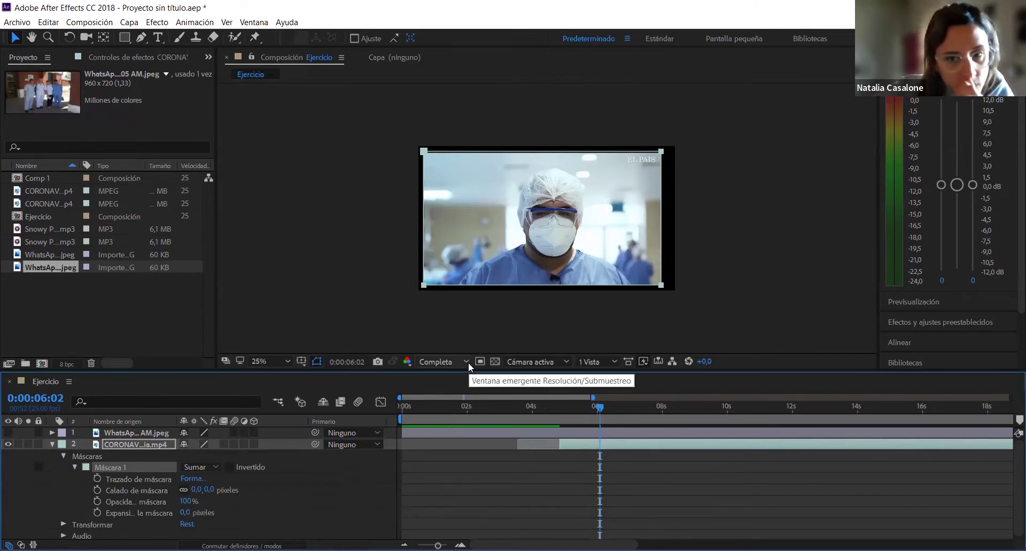
left_click(51, 444)
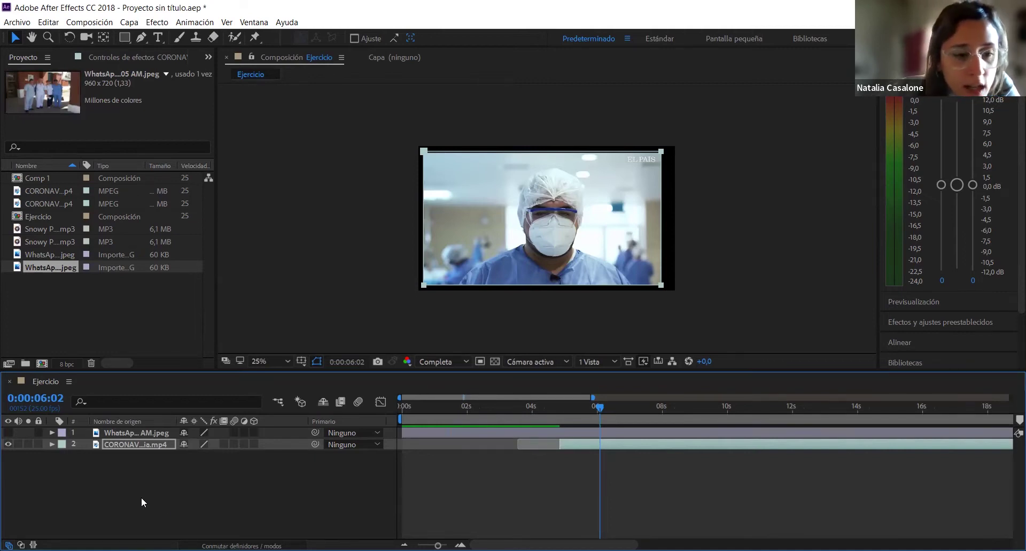
right_click(100, 470)
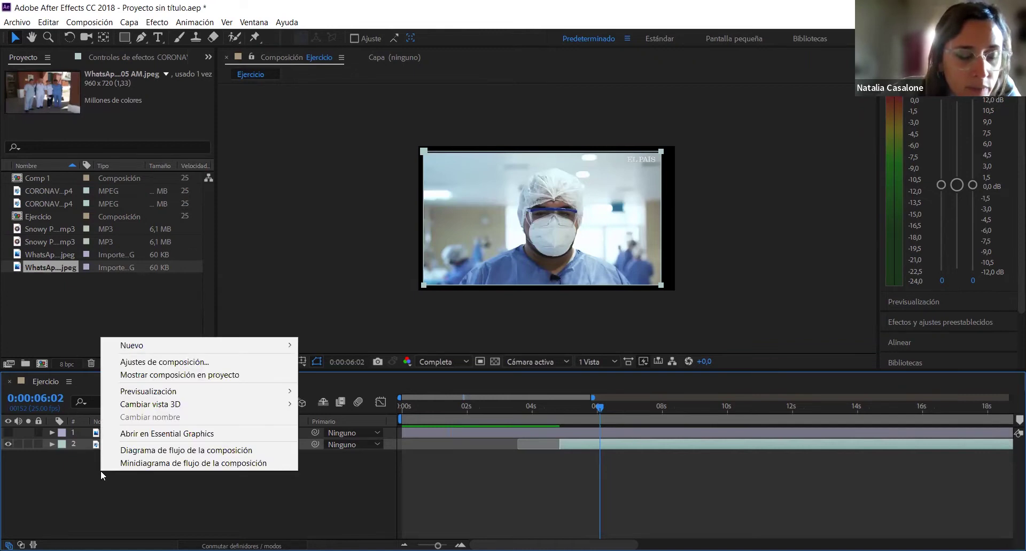
left_click(193, 490)
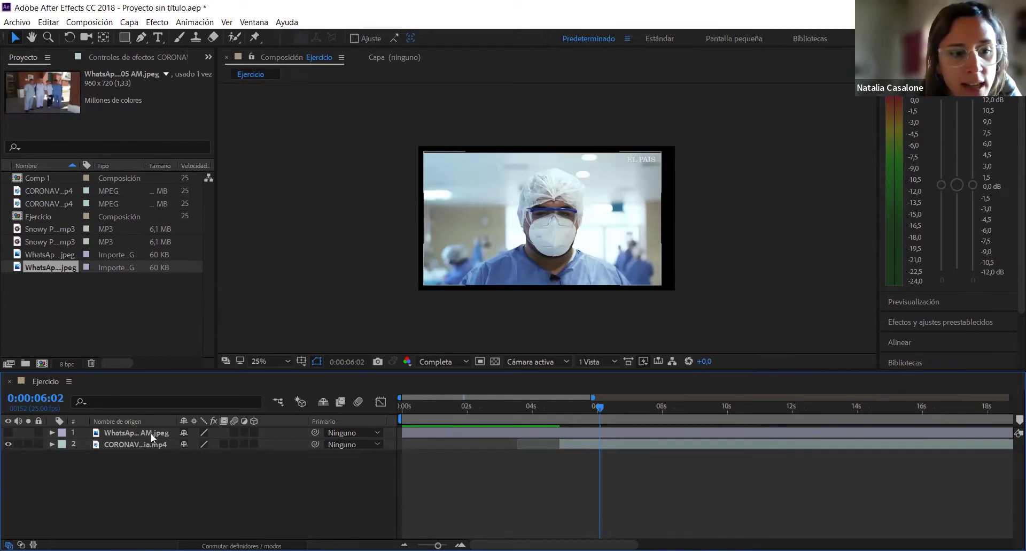
right_click(136, 466)
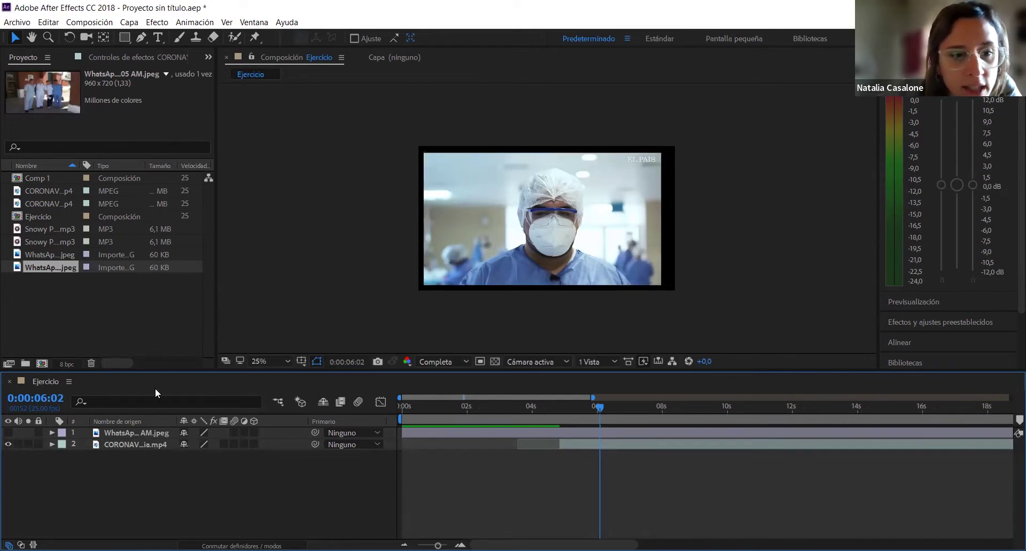
- Create a 1920 × 1080 px solid layer coloured bright red (EA0808) in the Ejercicio composition
mouse_move(166, 340)
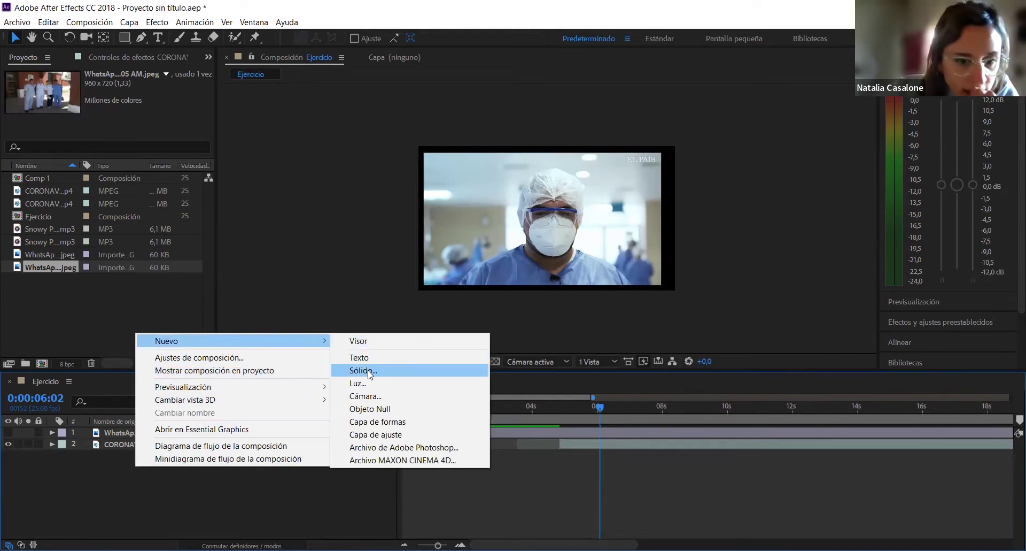
left_click(364, 370)
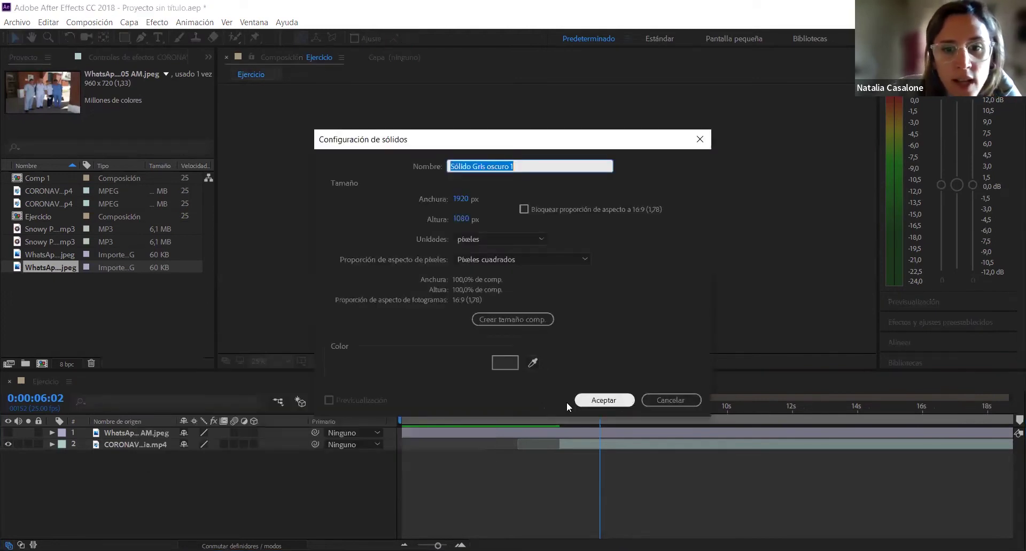
left_click(505, 363)
left_click(513, 314)
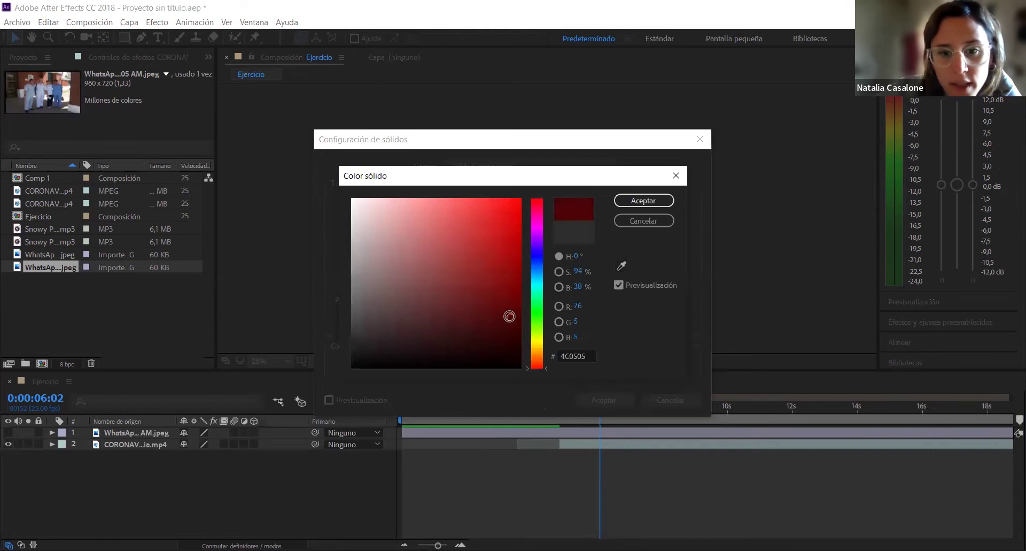
left_click_drag(480, 278, 515, 212)
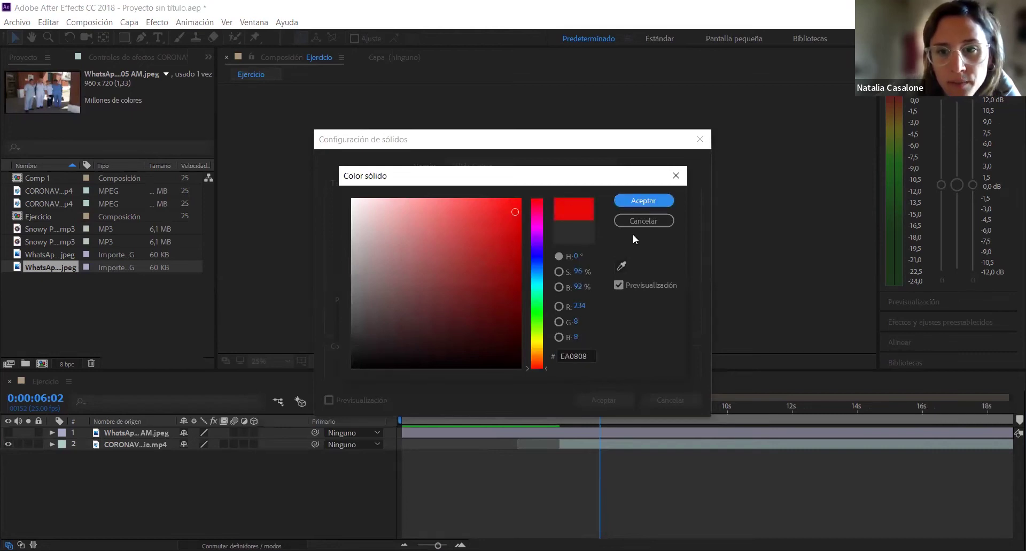
left_click(643, 201)
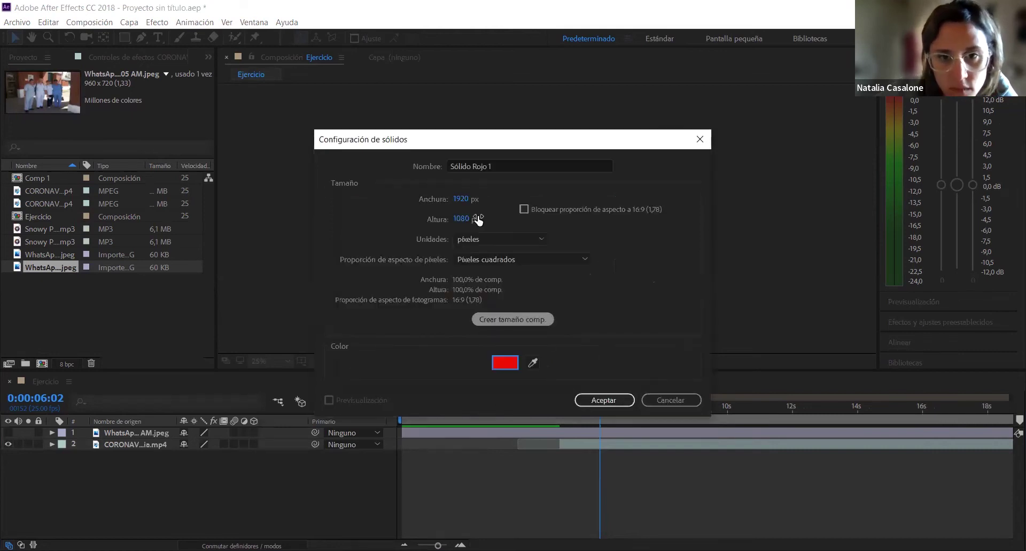
left_click(592, 400)
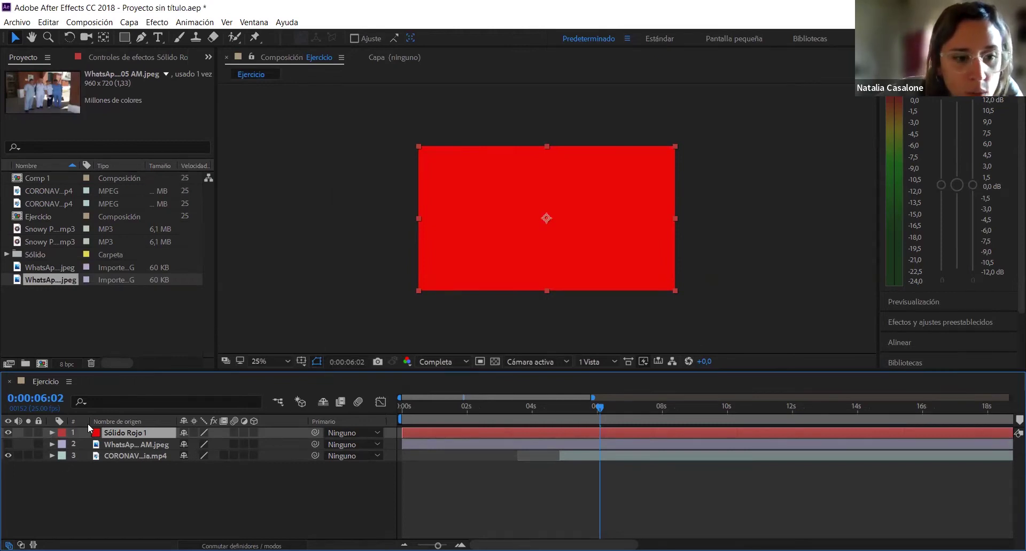
- Scale the red solid down to a small rectangle centred over the doctor's face
left_click(52, 433)
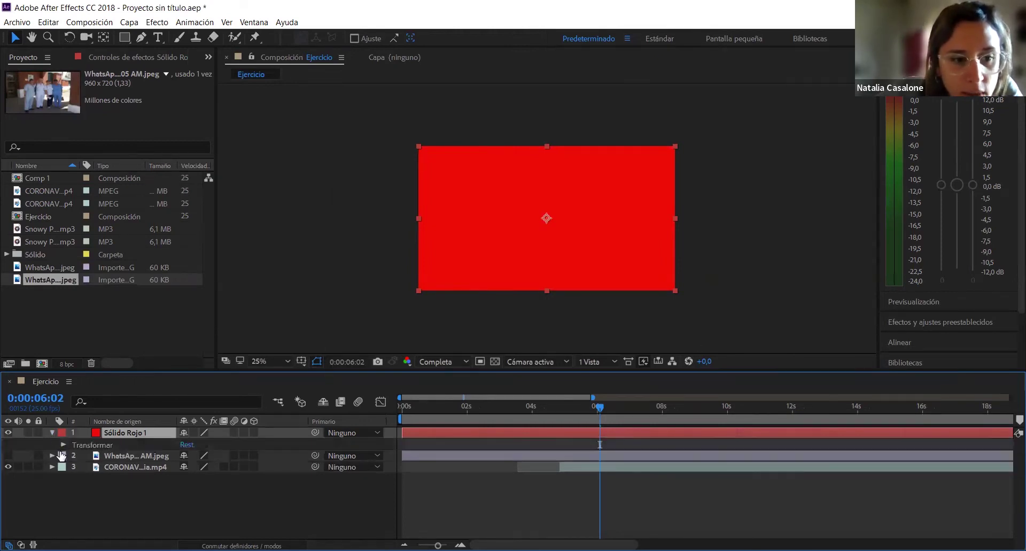
left_click(64, 445)
left_click(63, 444)
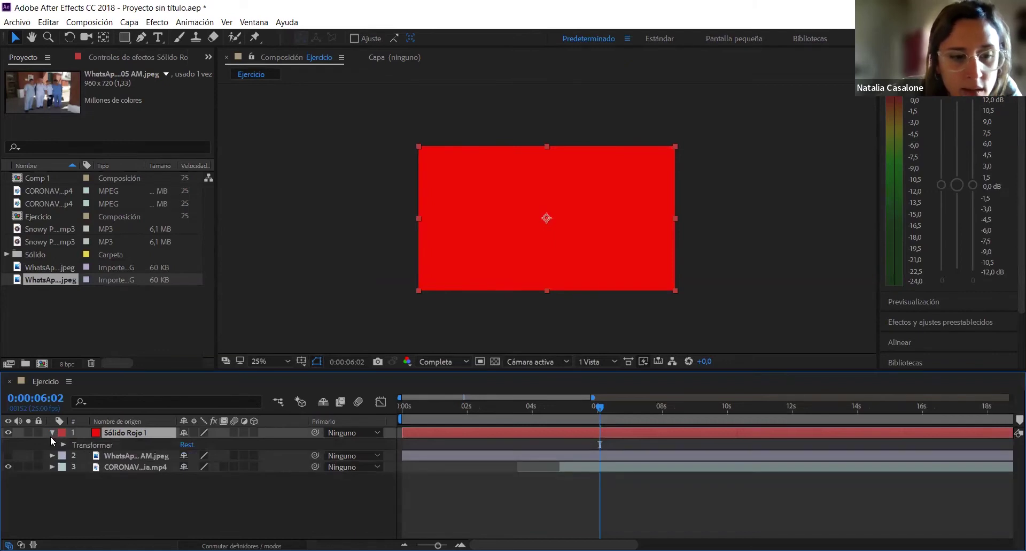
left_click(52, 433)
left_click_drag(420, 291, 521, 288)
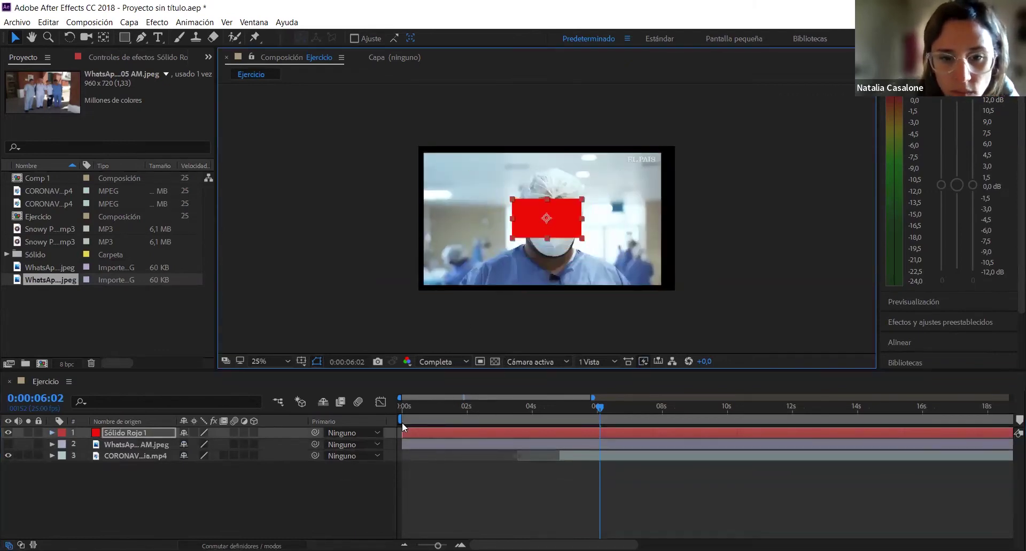
- Trim the red solid's start to about 9 s and move the current time to 0:00:11:12
left_click_drag(418, 428, 831, 430)
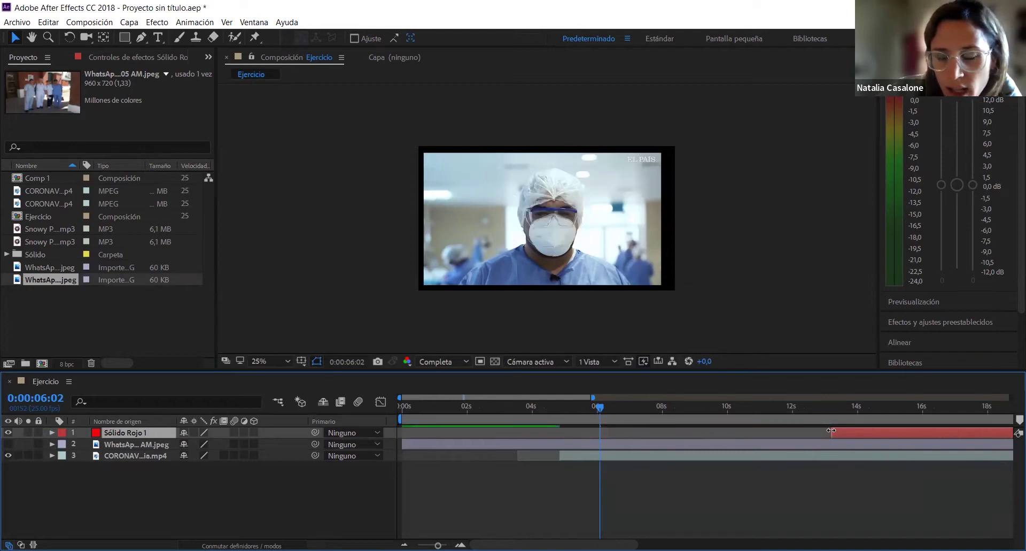
left_click_drag(601, 409, 775, 424)
left_click_drag(849, 432, 703, 457)
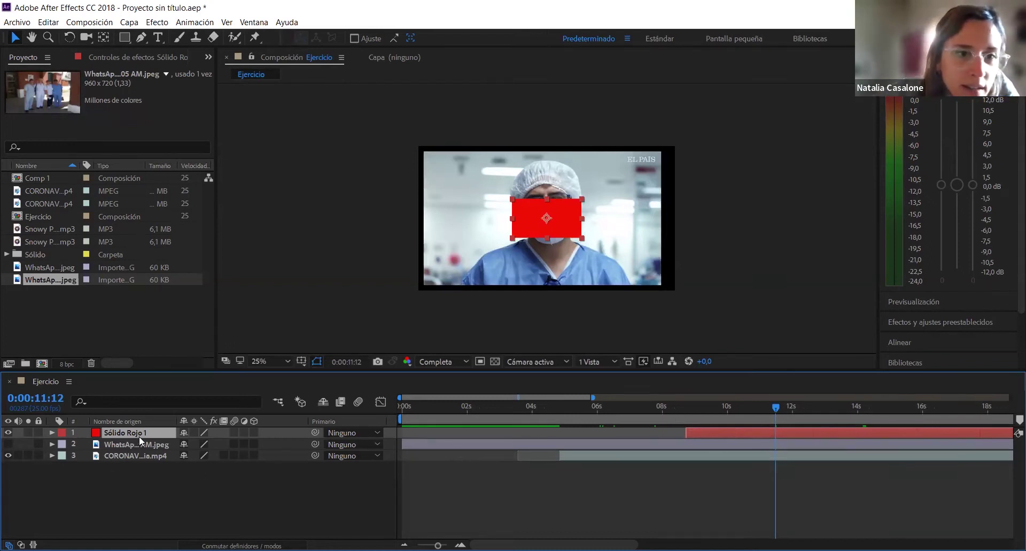
- Activate the Pen tool and delete the red solid layer from the composition
left_click(140, 38)
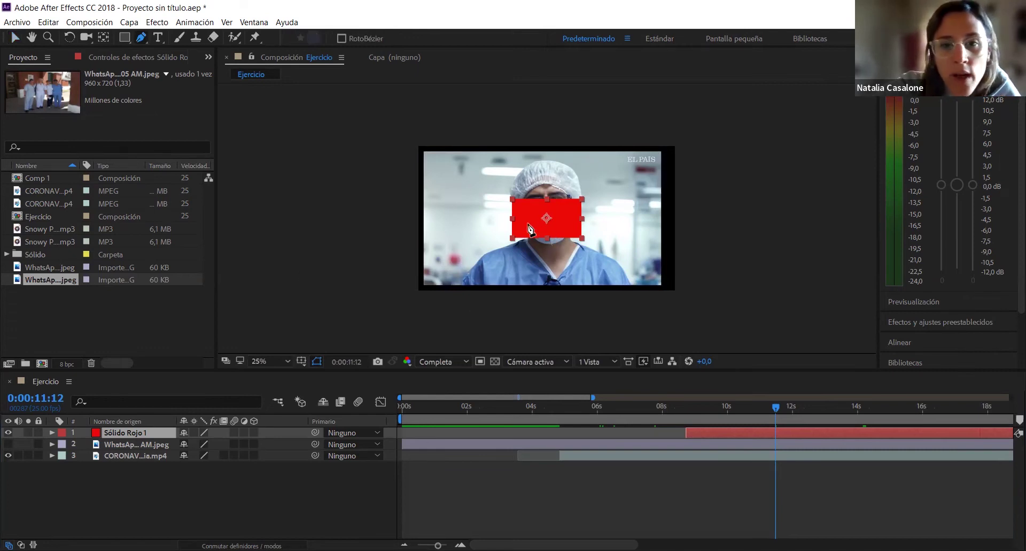
left_click(119, 432)
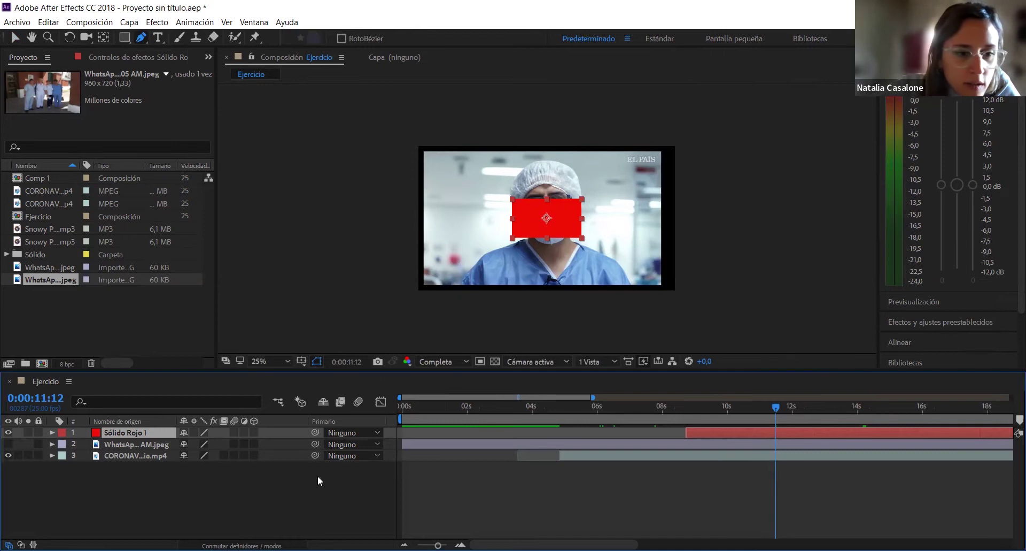
key("Delete")
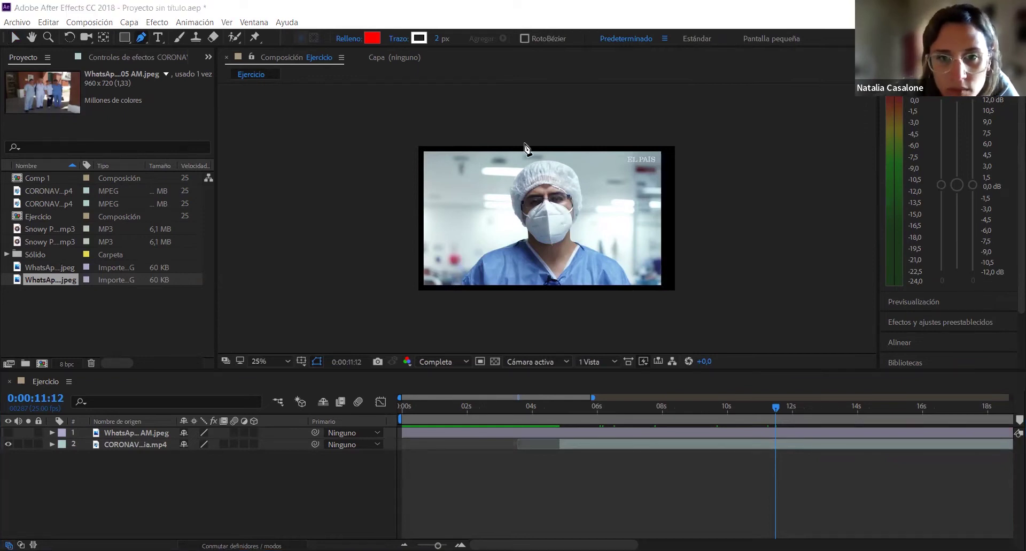
left_click(450, 278)
left_click_drag(483, 250, 491, 250)
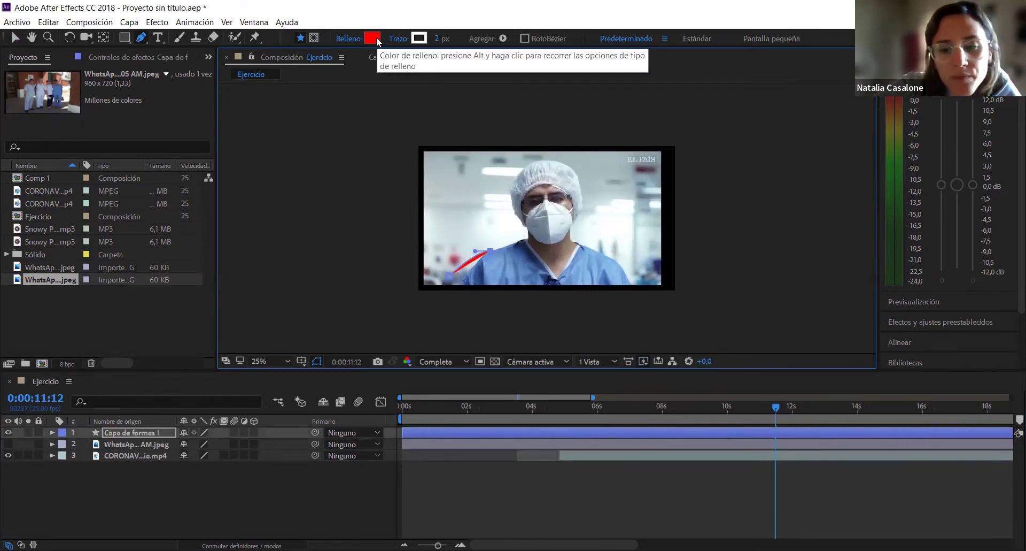
key("ctrl+z")
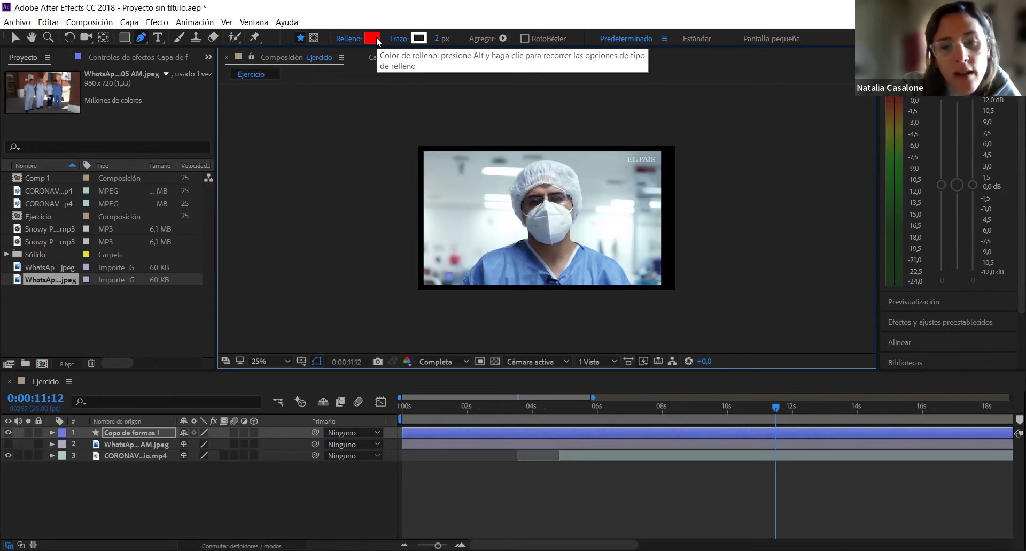
key("ctrl+z")
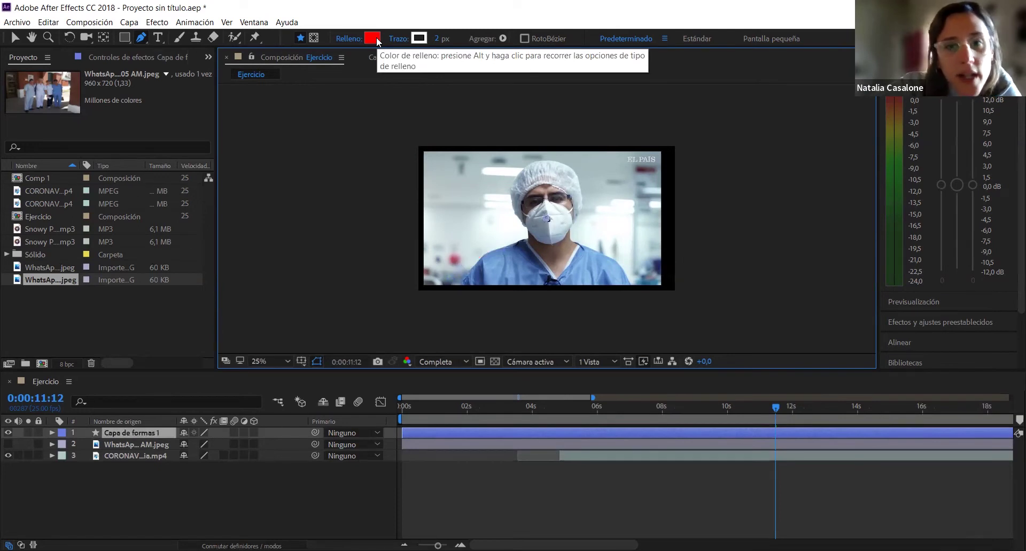
- Draw straight Pen segments along the doctor's outline from the bottom of the sleeve, past the shoulder and neck, to the top of the cap
left_click(463, 286)
left_click(483, 255)
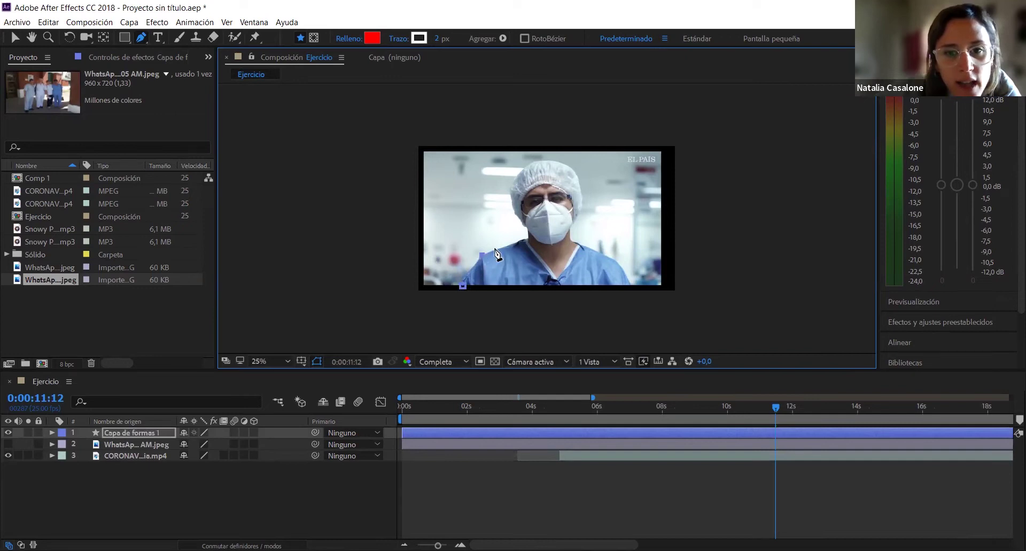
left_click(519, 241)
left_click(526, 237)
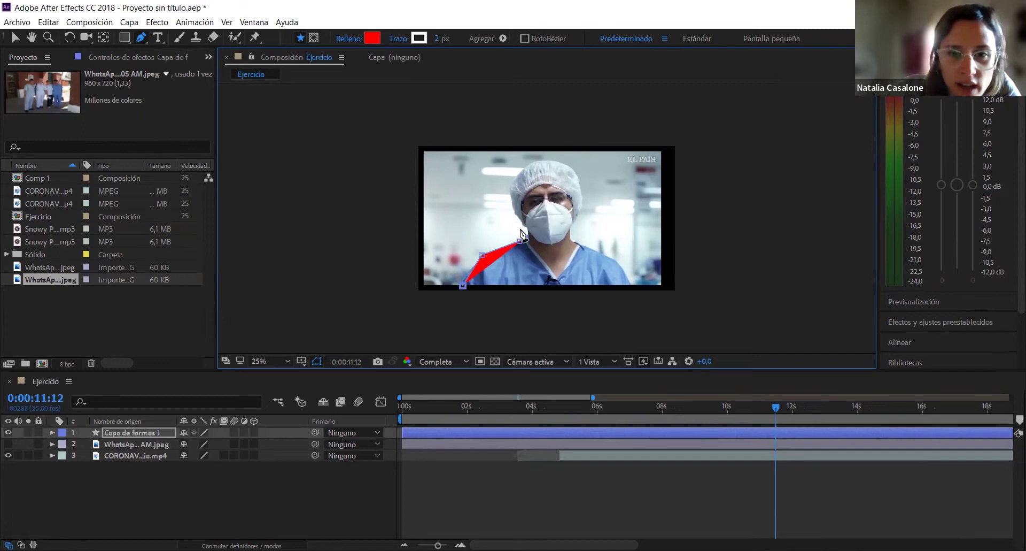
left_click(515, 213)
left_click(510, 188)
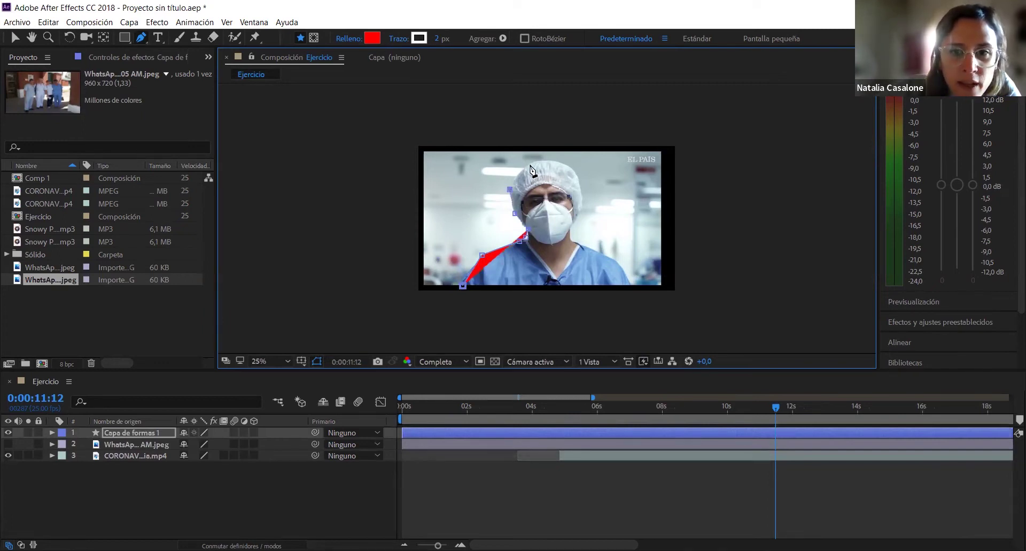
left_click(532, 162)
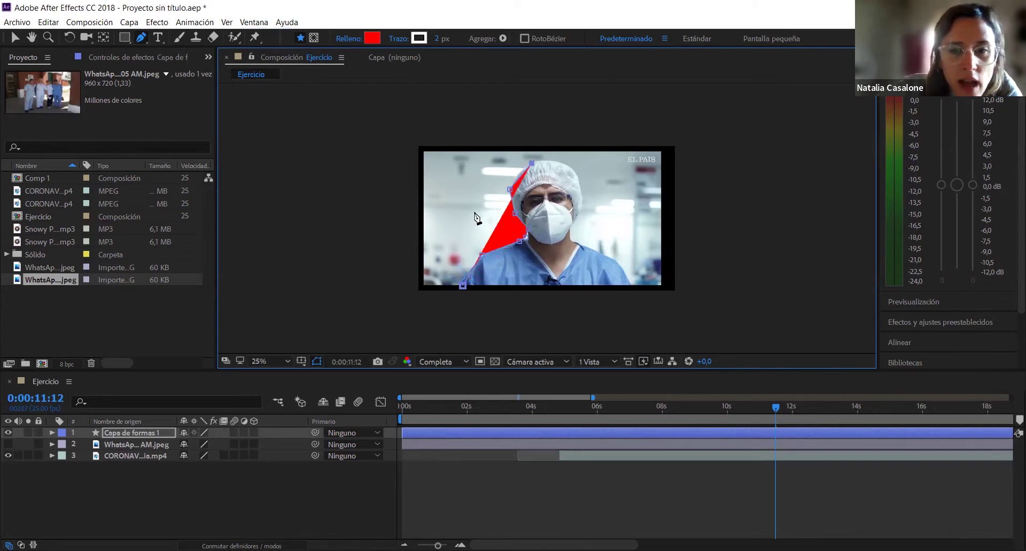
- Set the shape's fill type to None so that only its stroke remains
left_click(371, 38)
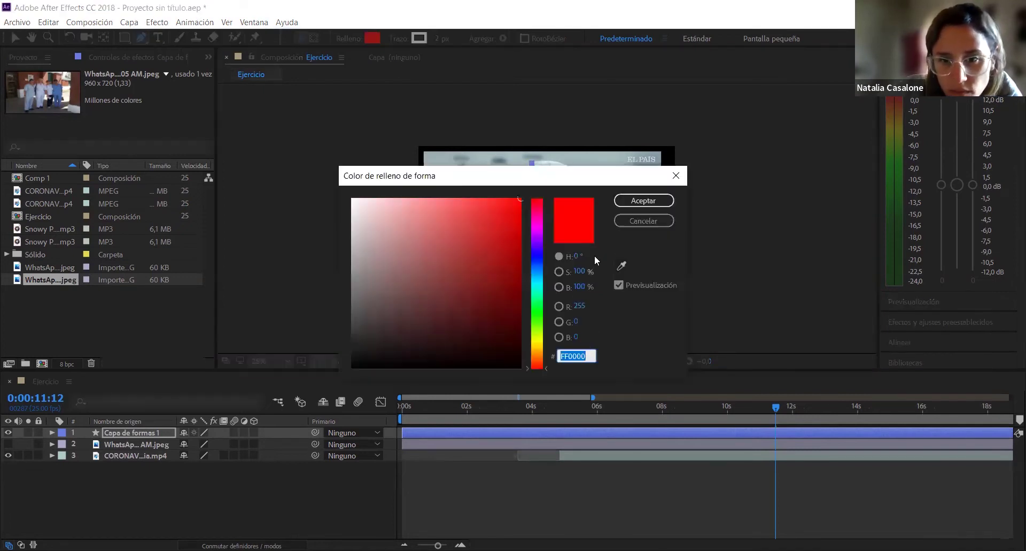
left_click(633, 221)
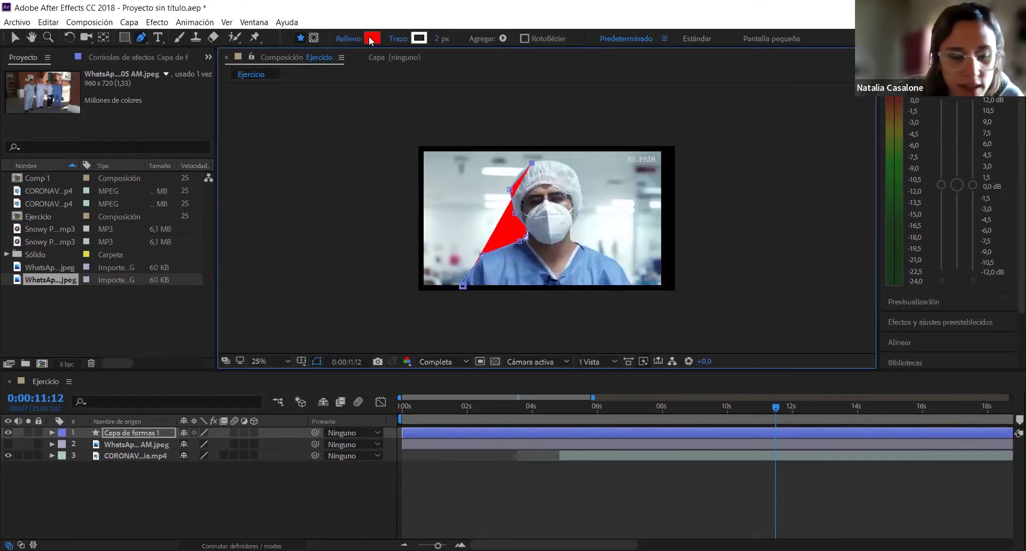
left_click(351, 38)
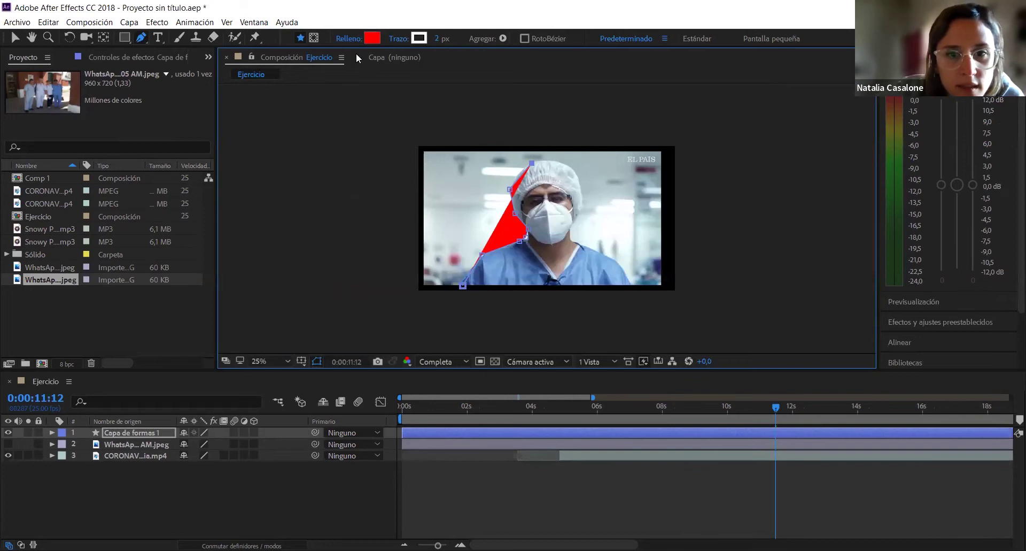
left_click(443, 245)
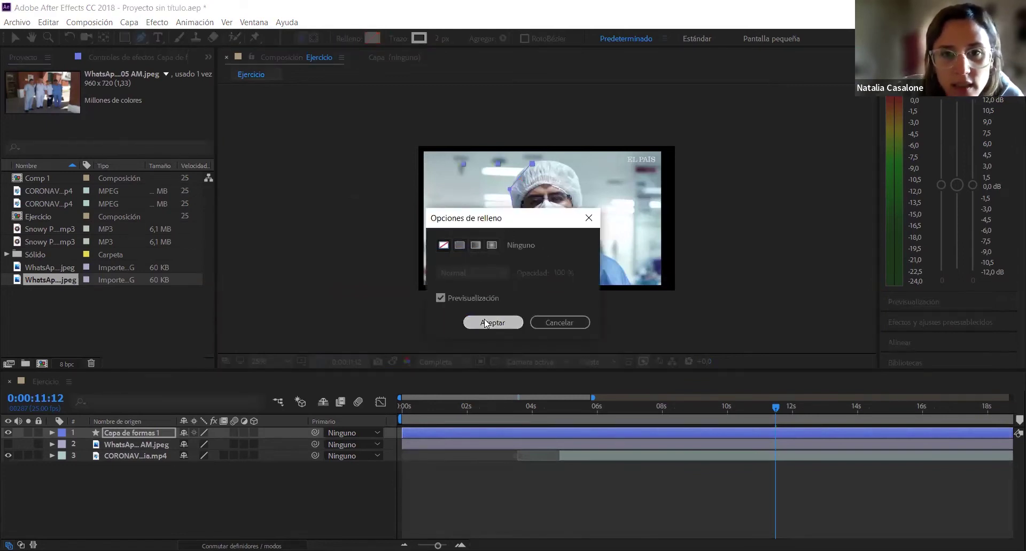
left_click(488, 323)
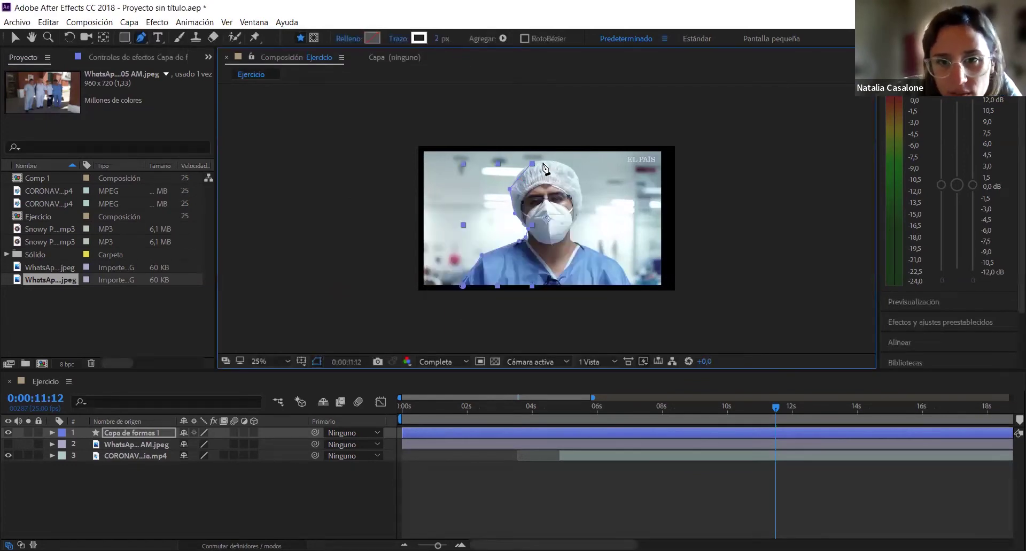
- Try to continue the open outline across the top of the doctor's cap
left_click(559, 163)
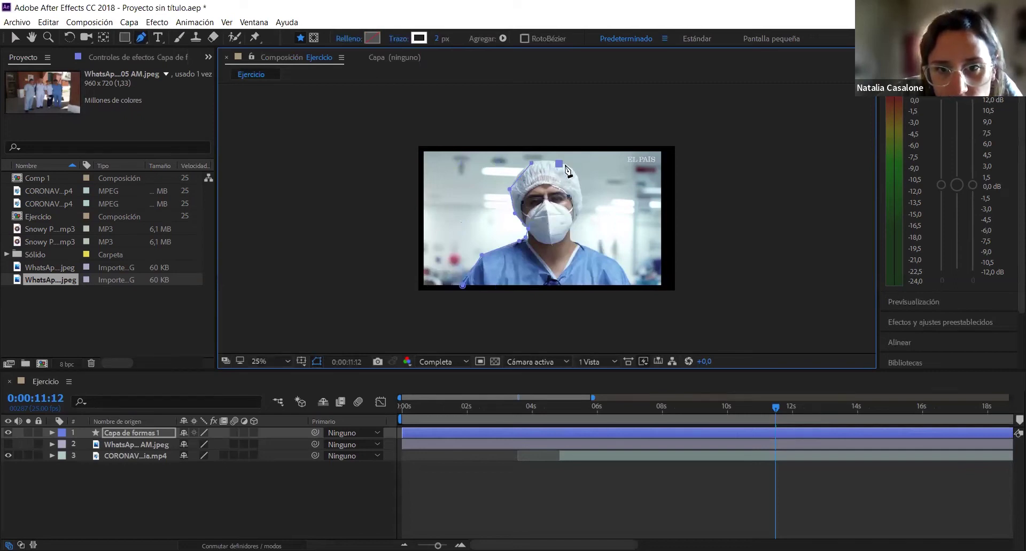
left_click(558, 163)
left_click(534, 167)
key("v")
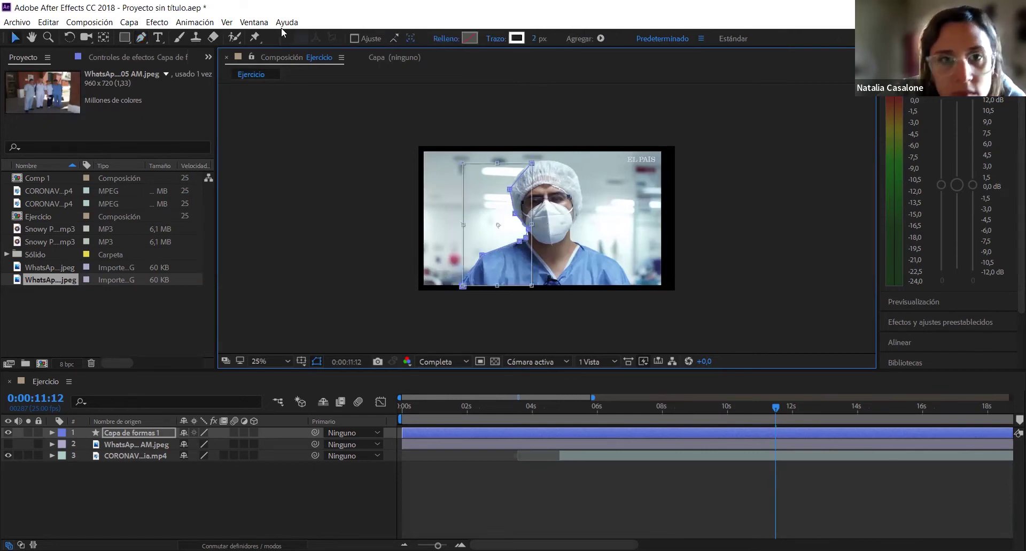
- Delete the unfinished outline together with its shape layer
left_click(138, 38)
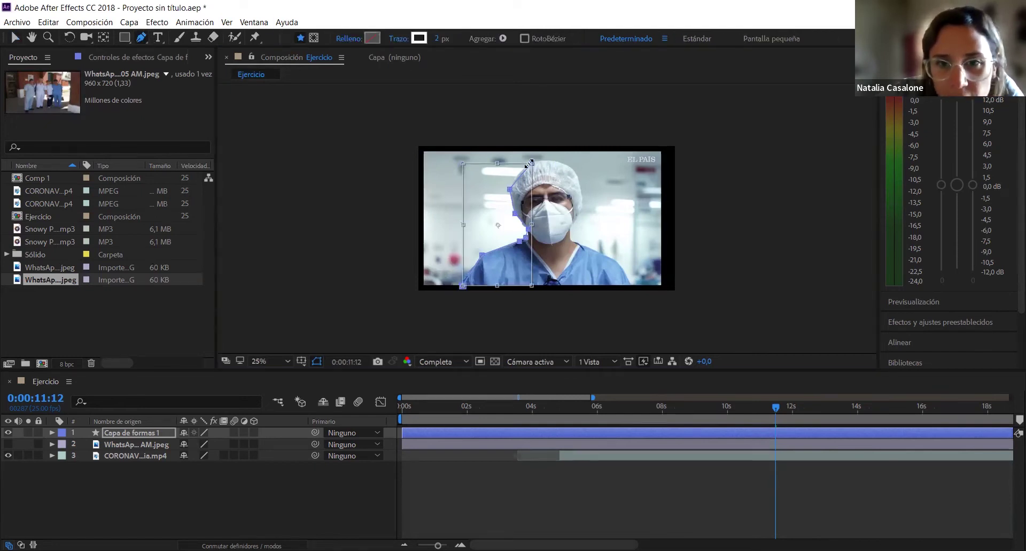
left_click(462, 196)
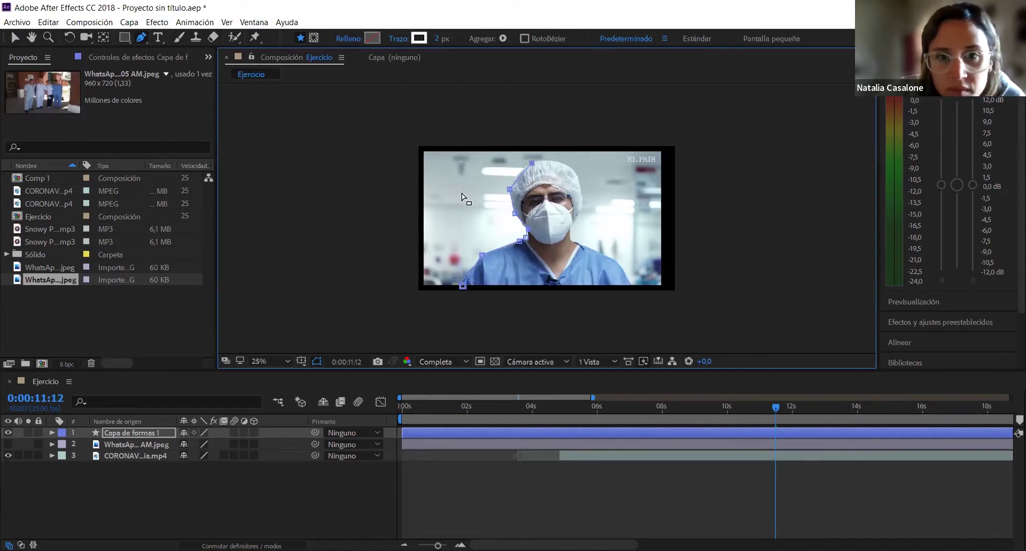
key("Delete")
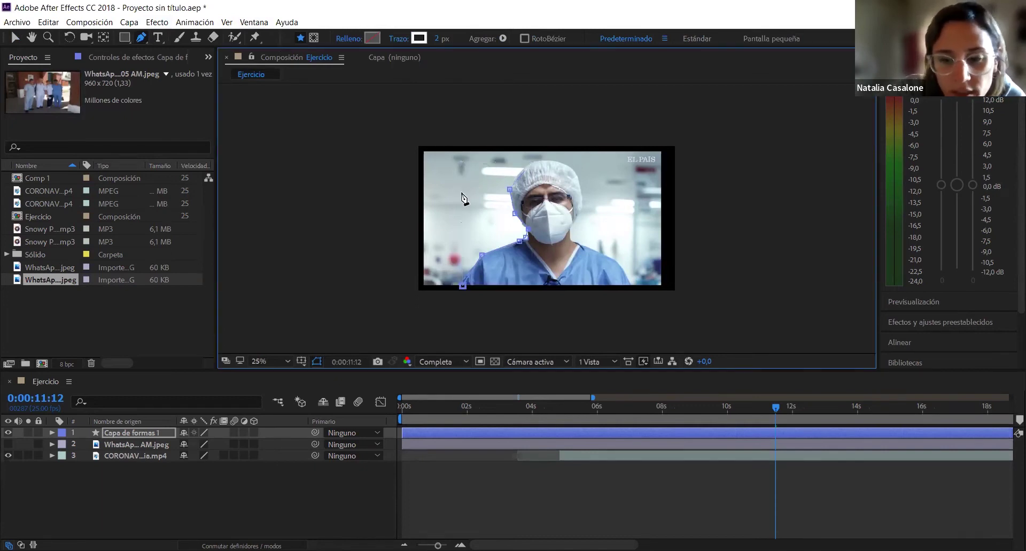
key("Delete")
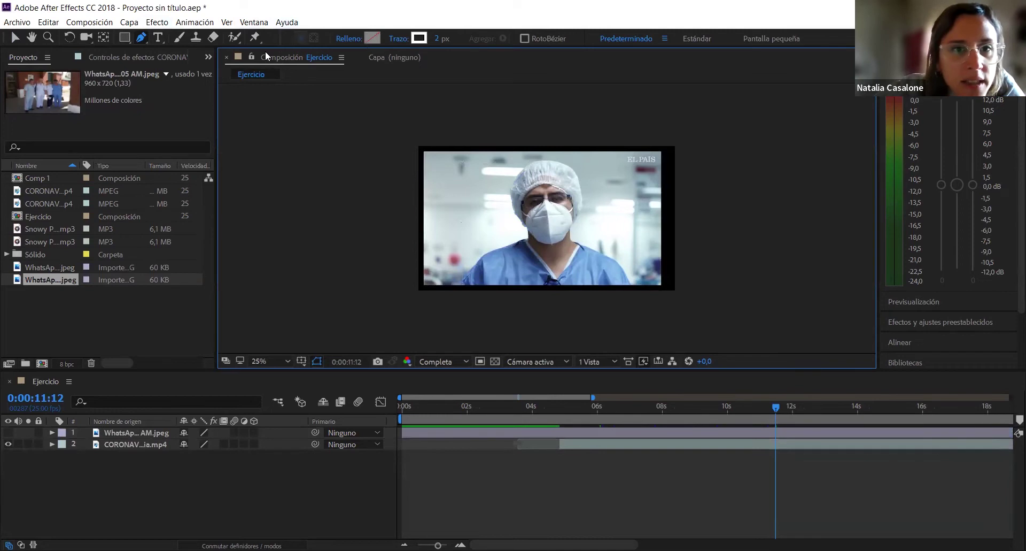
- Trace the doctor's silhouette with the Pen tool from one sleeve at the frame's lower edge, around the cap, down to the opposite sleeve
left_click(463, 288)
left_click(516, 243)
left_click(528, 240)
left_click(526, 228)
left_click(517, 213)
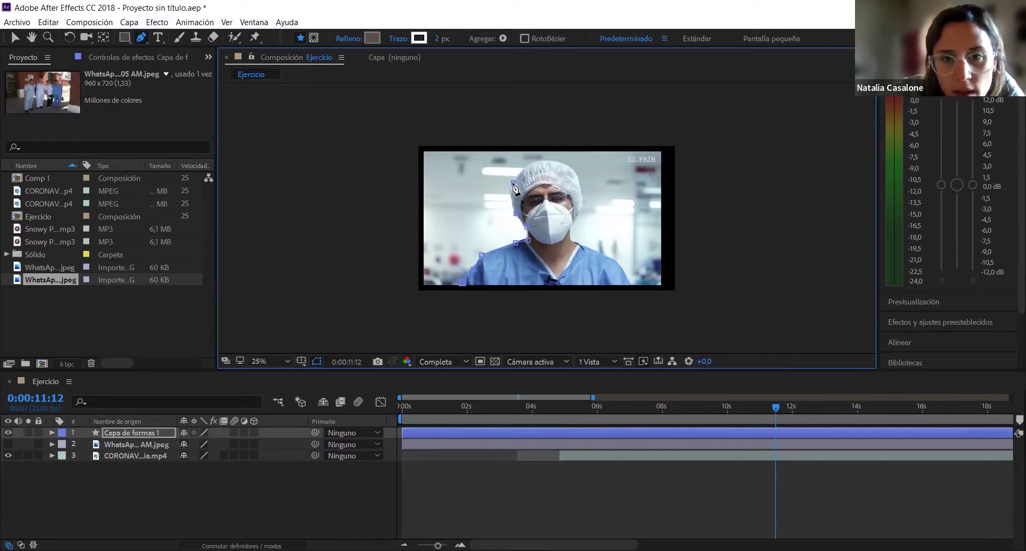
left_click(513, 183)
left_click_drag(526, 171, 523, 169)
left_click(539, 161)
left_click(560, 162)
left_click(575, 170)
left_click(583, 191)
left_click(582, 210)
left_click(571, 228)
left_click(578, 240)
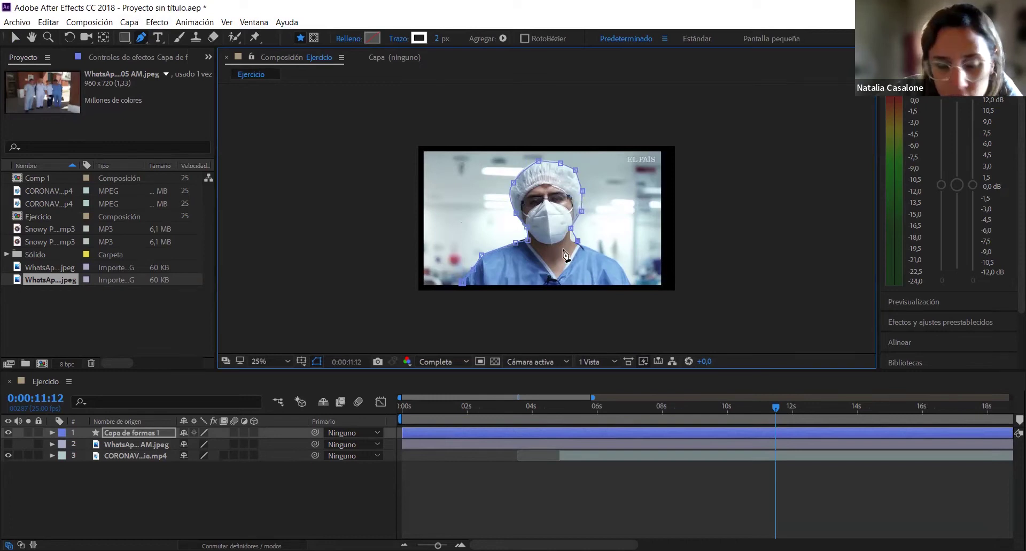
left_click(616, 257)
left_click(628, 279)
left_click(629, 285)
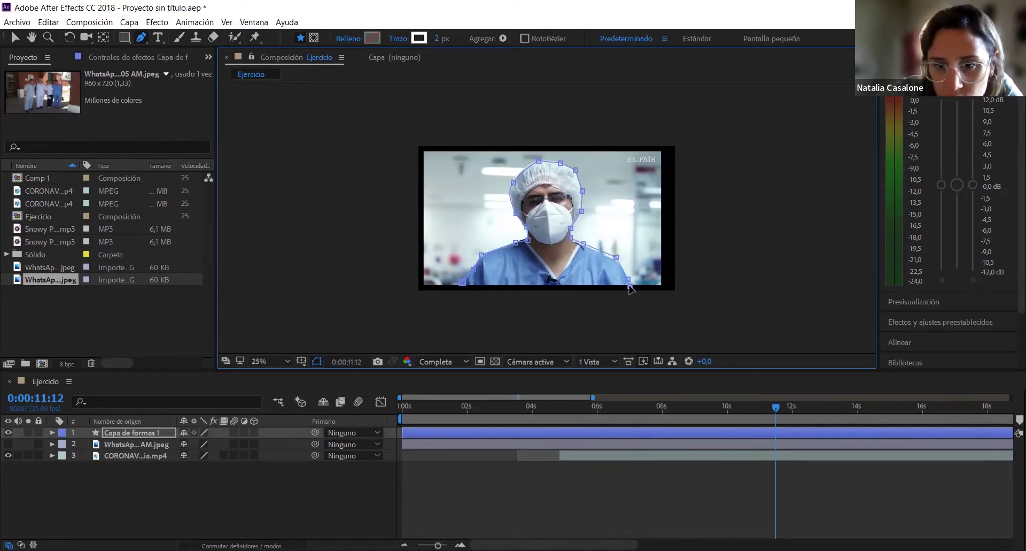
- Close the doctor's outline at its starting point and add a new mask to the shape layer
left_click(463, 283)
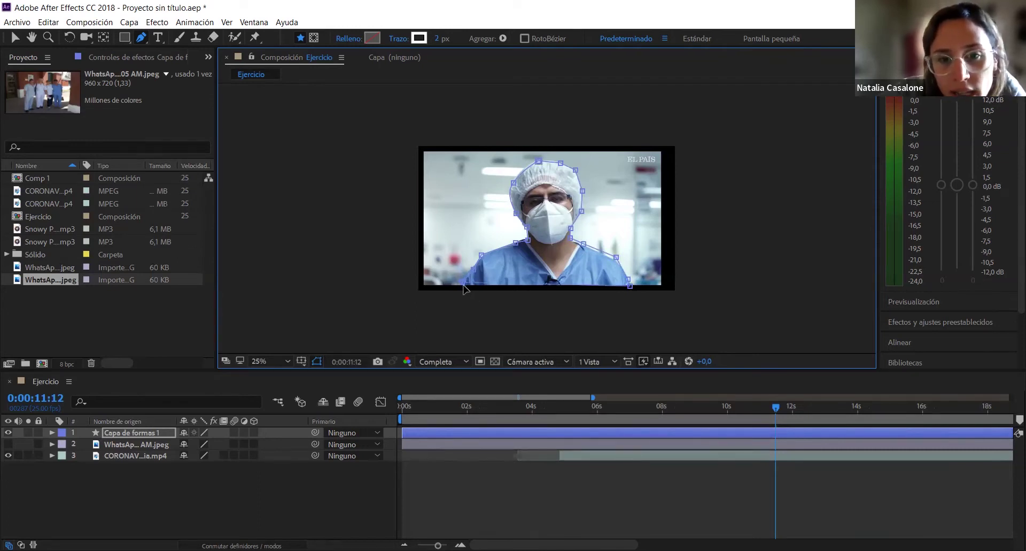
right_click(527, 254)
mouse_move(567, 65)
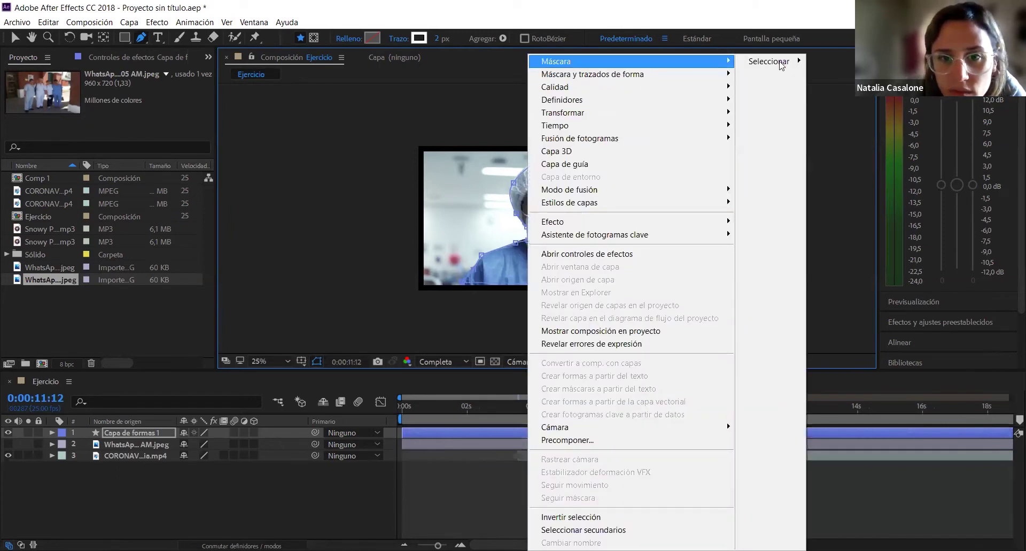
left_click(488, 321)
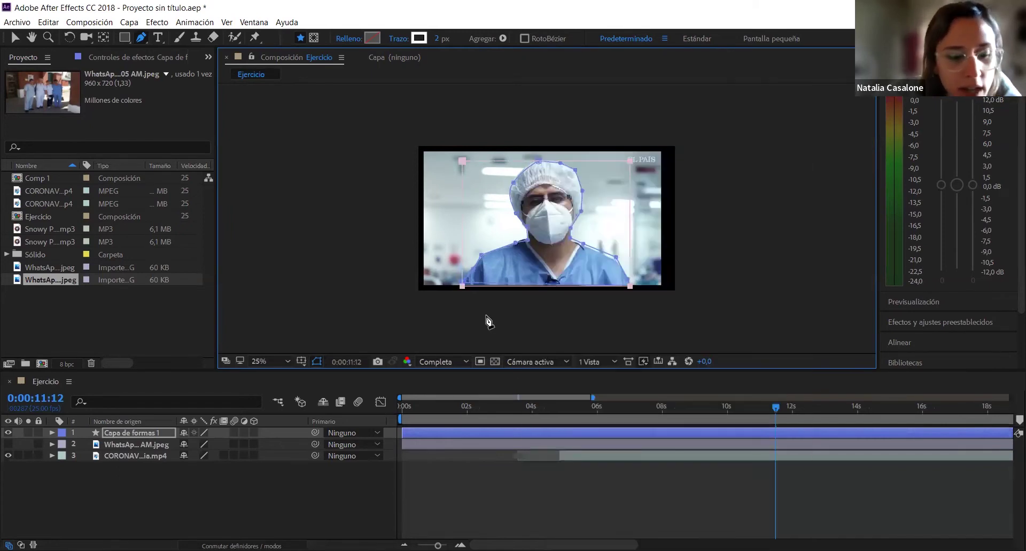
right_click(488, 263)
mouse_move(588, 60)
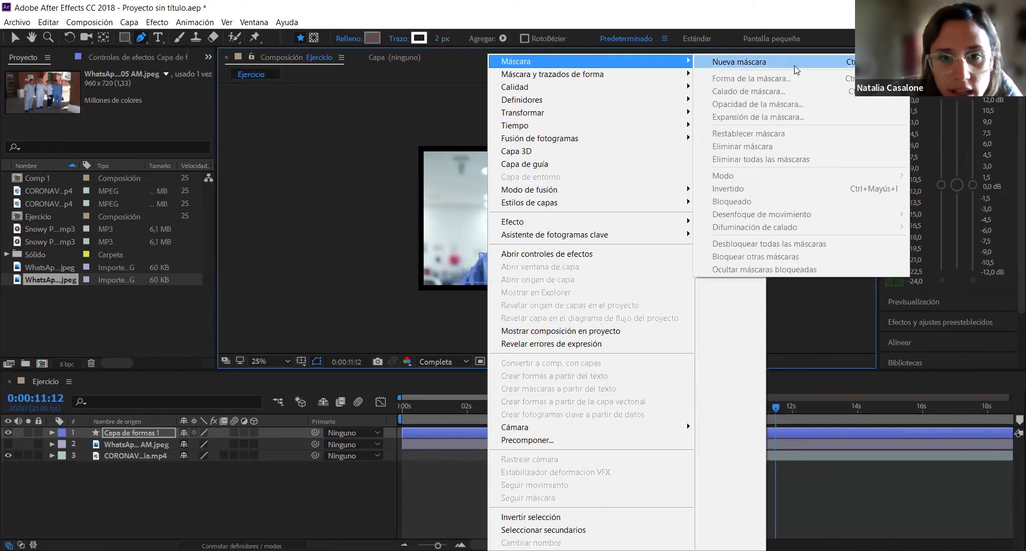
left_click(797, 69)
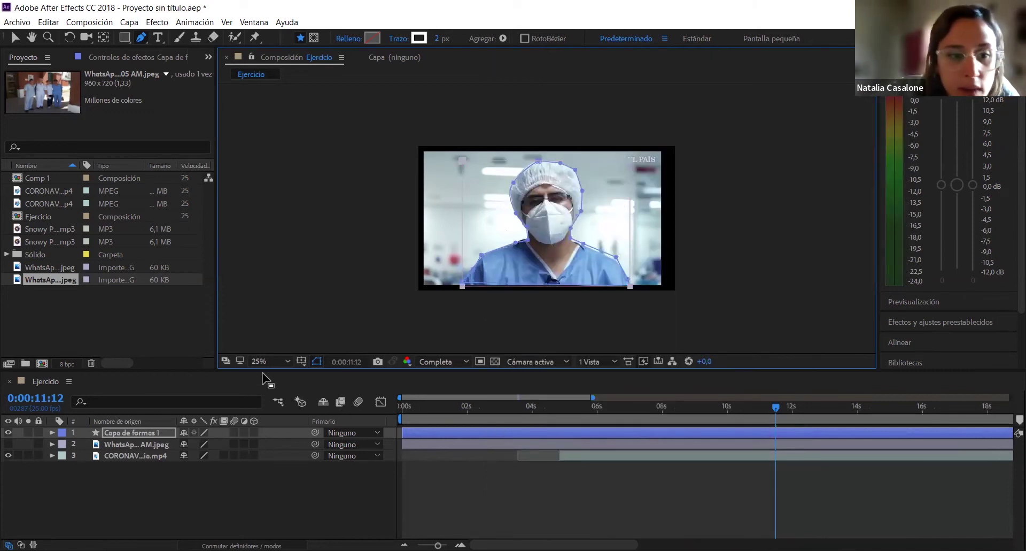
- Examine the Contenido and Máscaras groups of the Capa de formas 1 layer
left_click(53, 432)
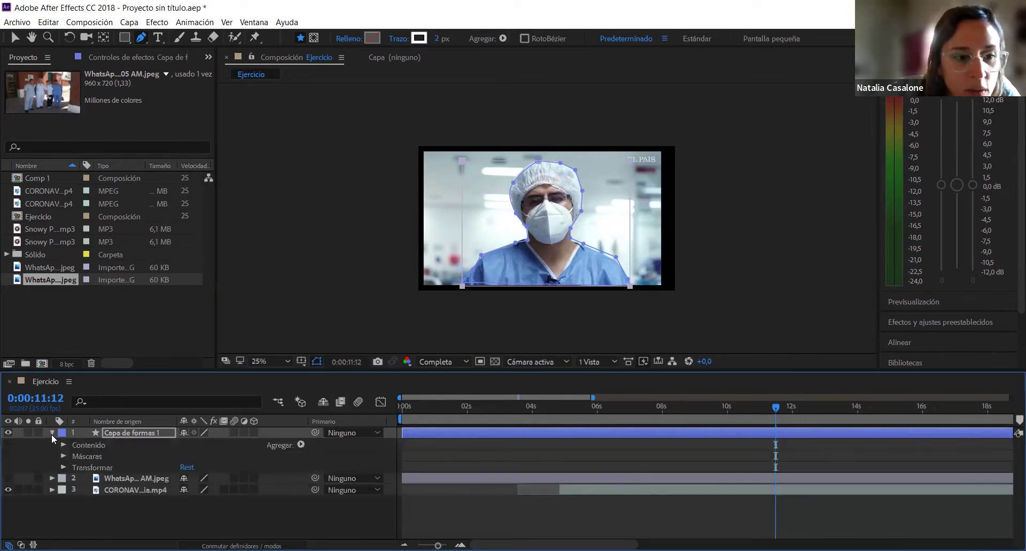
left_click(52, 433)
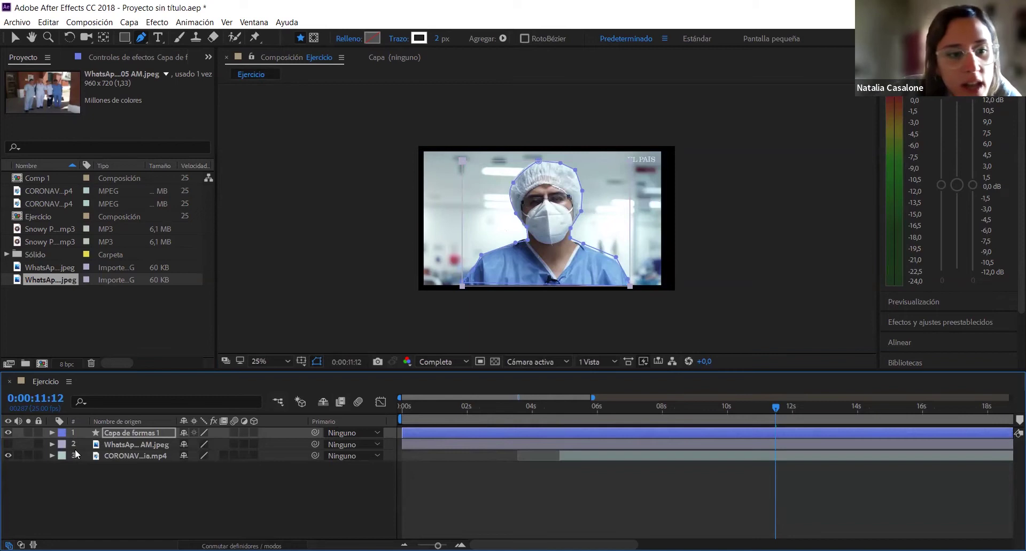
left_click(53, 432)
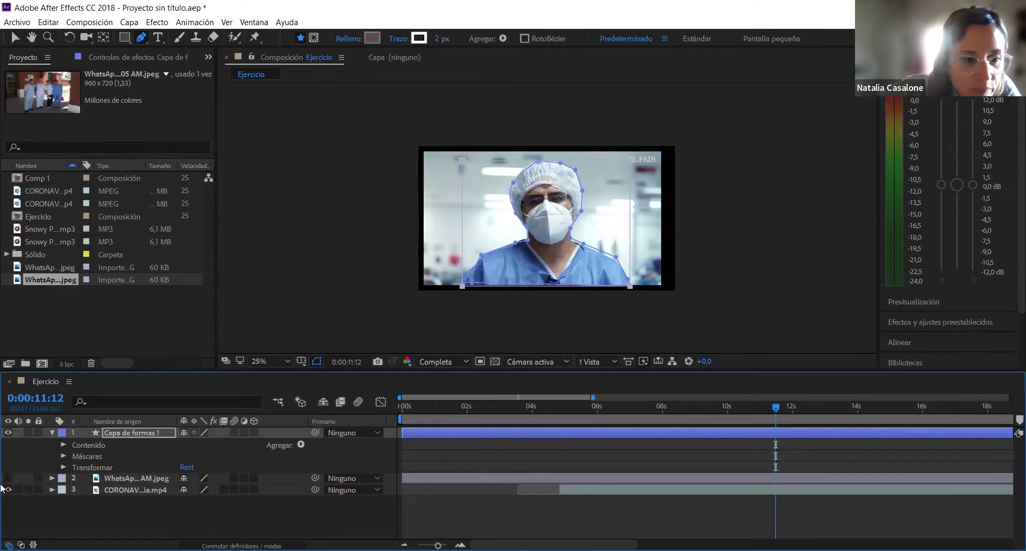
left_click(64, 445)
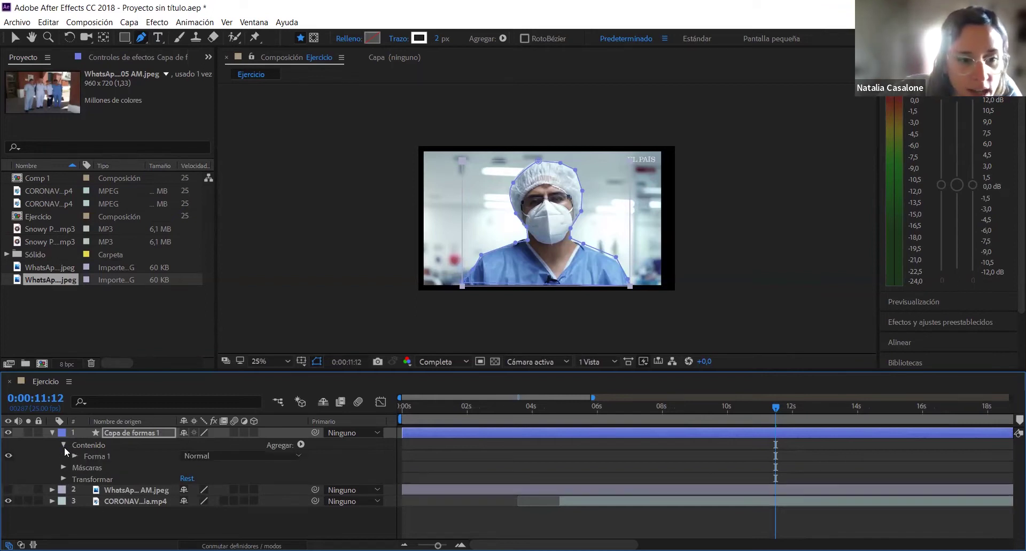
left_click(65, 445)
left_click(63, 456)
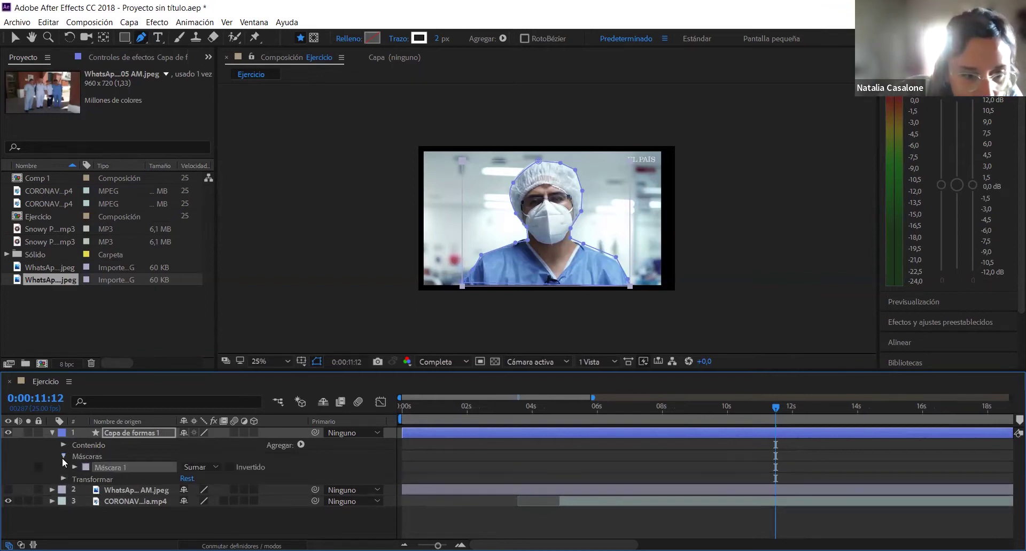
left_click(63, 456)
left_click(148, 456)
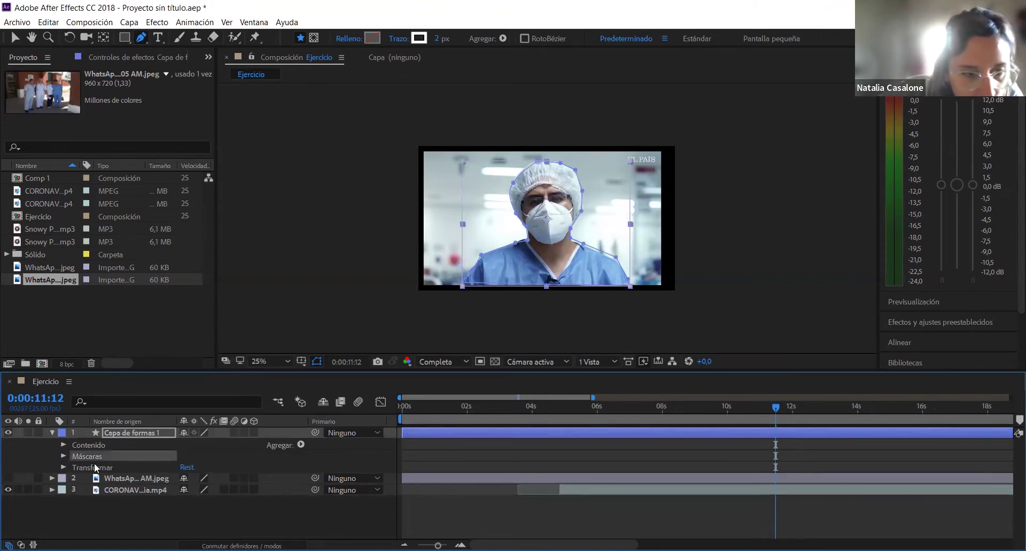
key("F2")
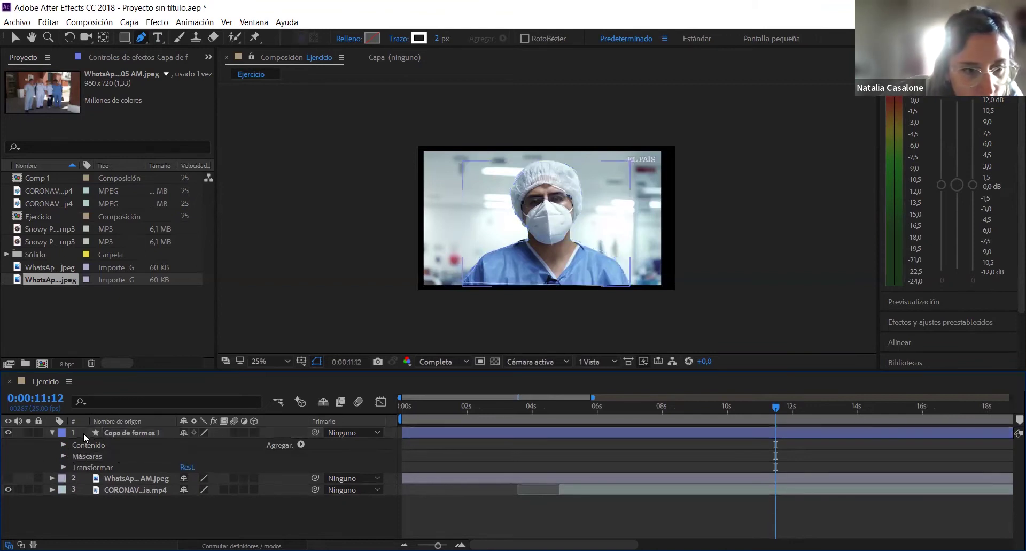
- Examine the Transformar properties of the Capa de formas 1 layer
left_click(51, 432)
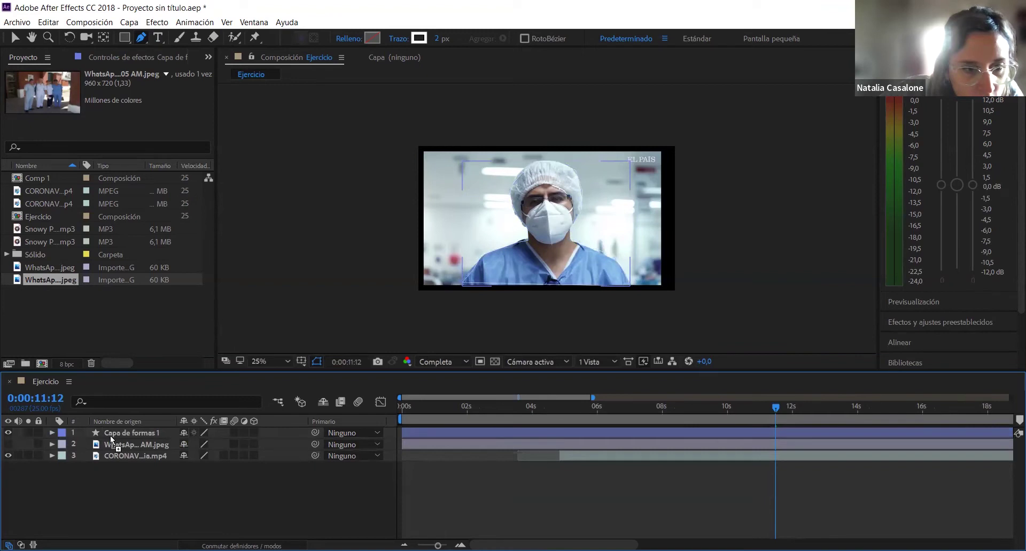
left_click(118, 432)
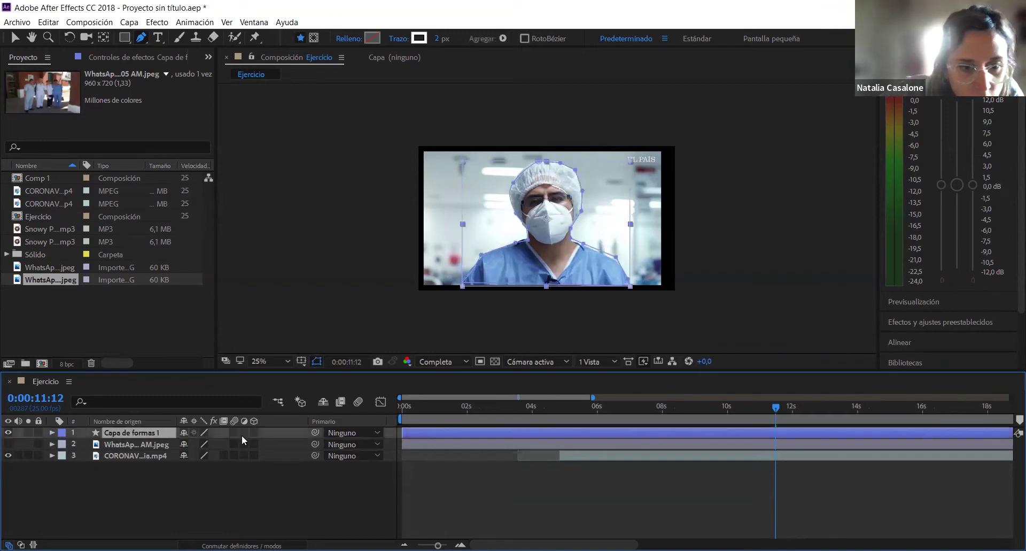
left_click(51, 432)
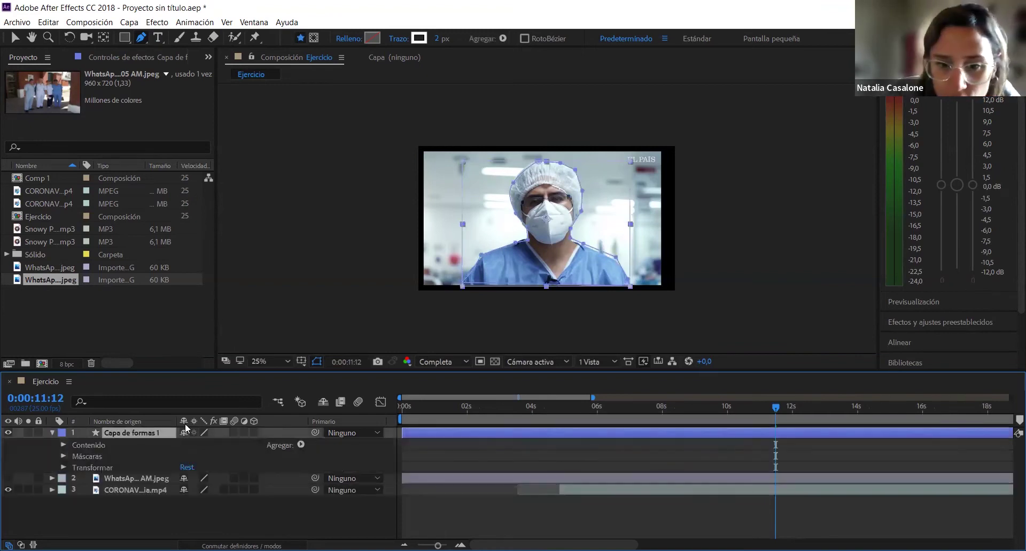
left_click(64, 467)
left_click(63, 467)
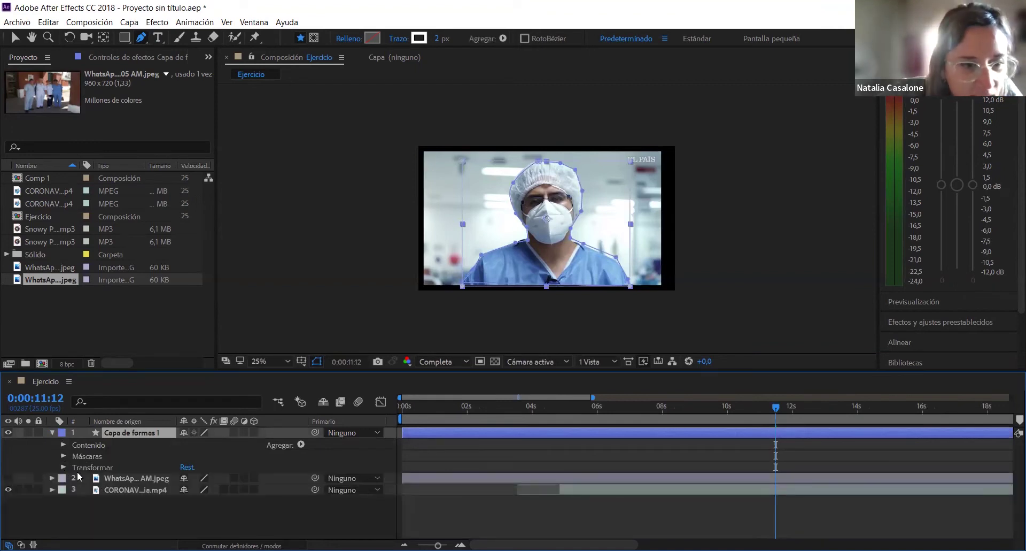
left_click(63, 466)
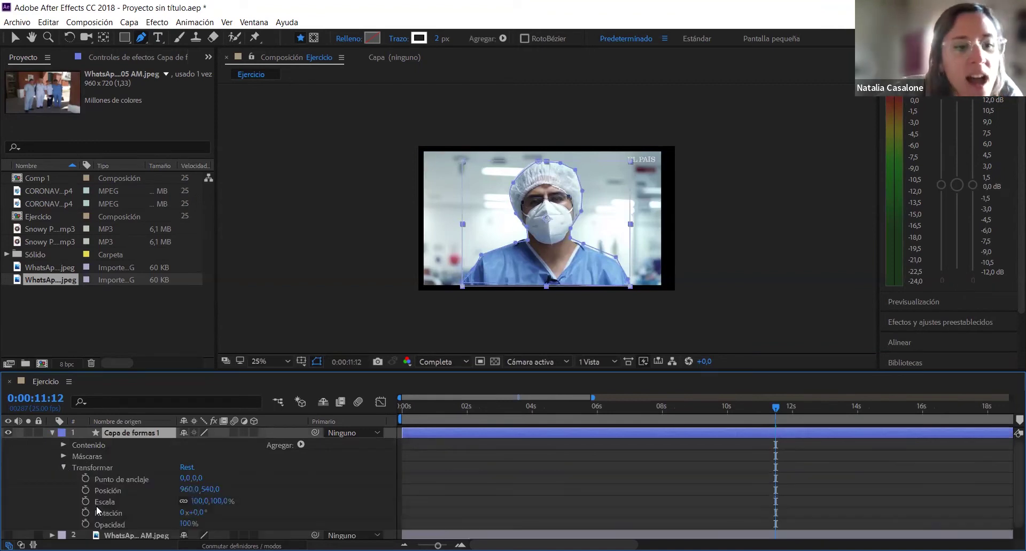
left_click(64, 467)
left_click(52, 432)
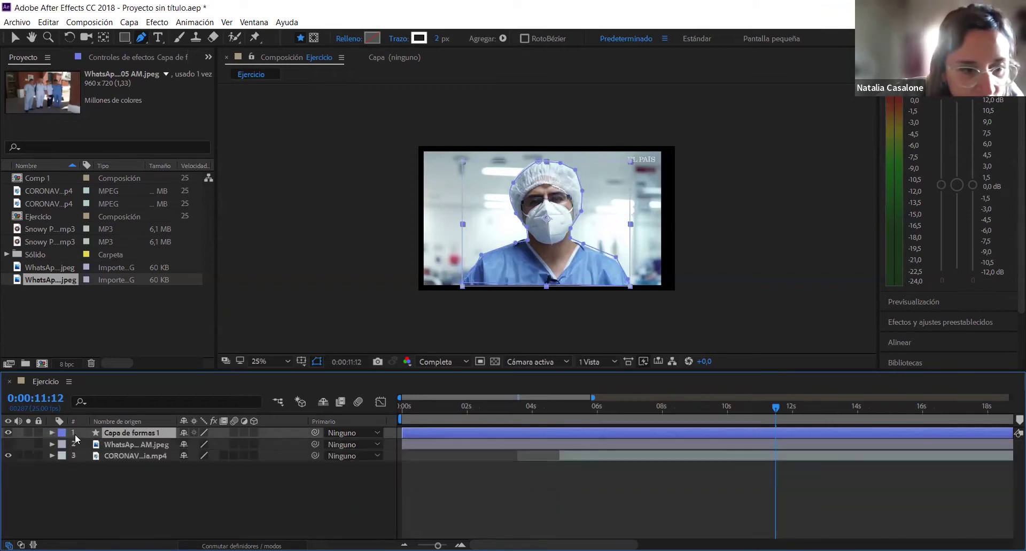
- Examine the components of Forma 1 and the mode options available for Máscara 1
right_click(74, 432)
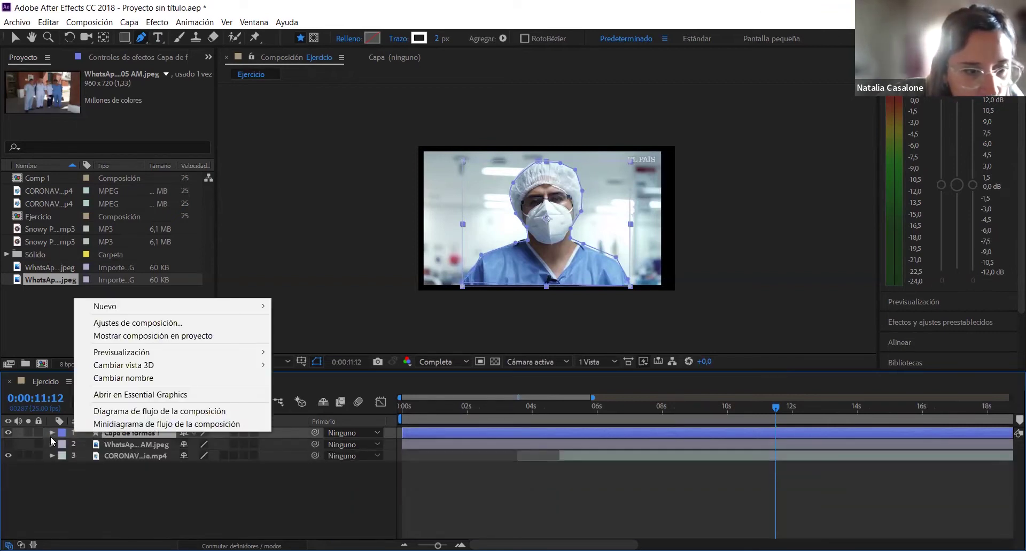
left_click(50, 433)
left_click(63, 445)
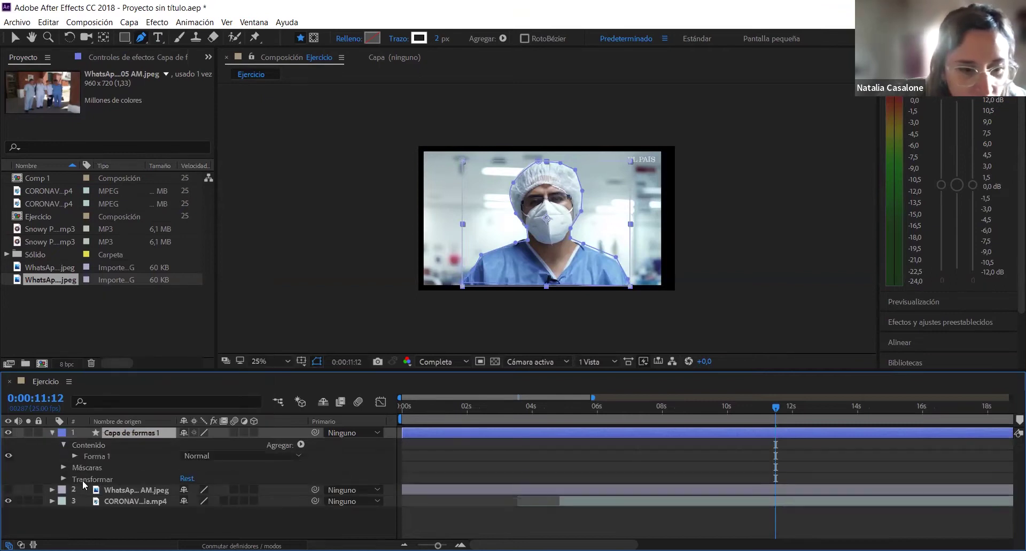
left_click(206, 457)
left_click(75, 456)
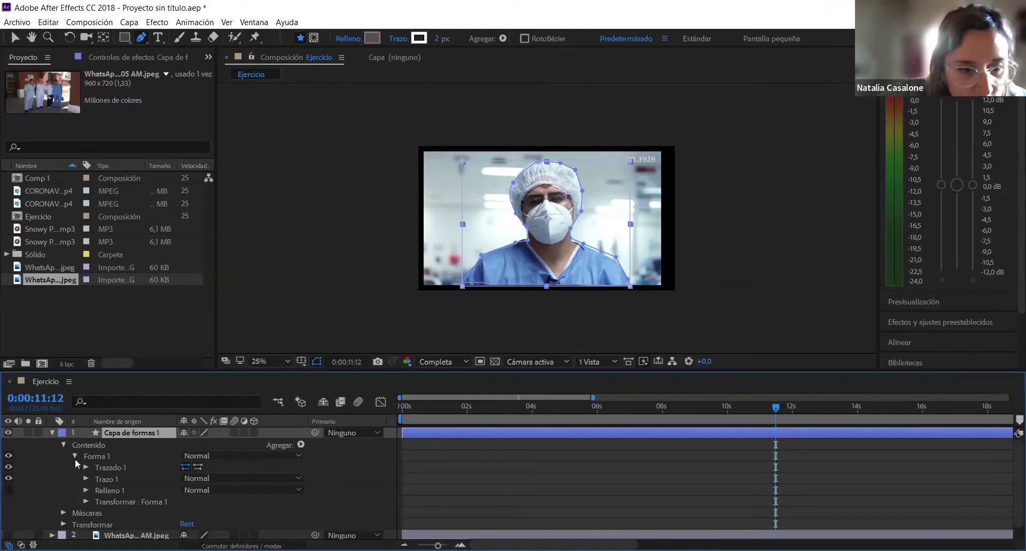
left_click(75, 456)
left_click(64, 445)
left_click(64, 456)
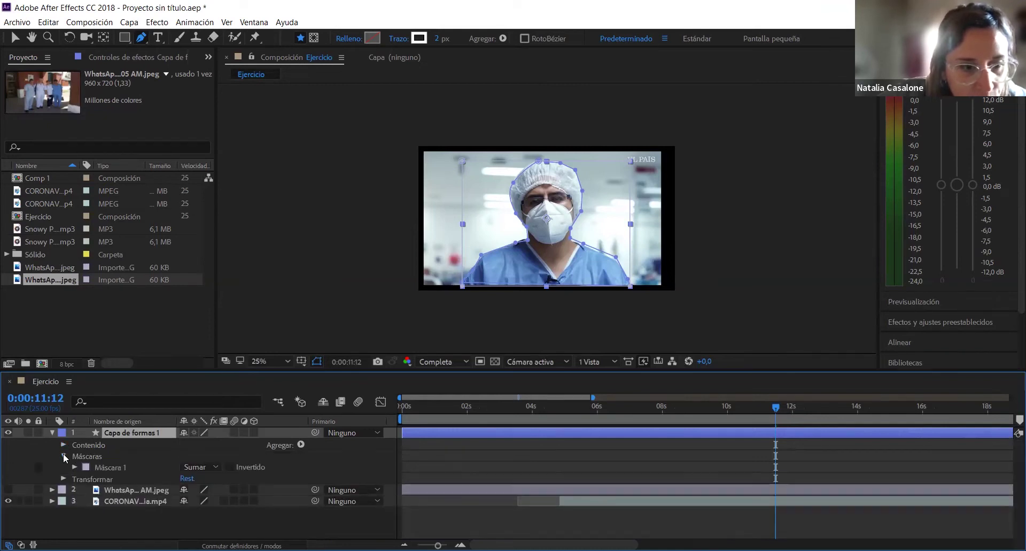
left_click(212, 468)
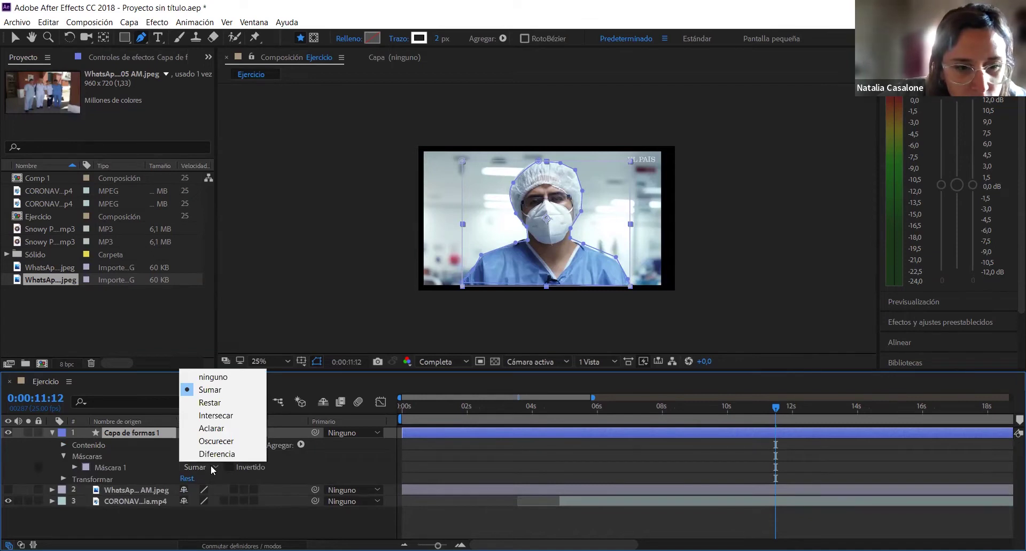
left_click(208, 474)
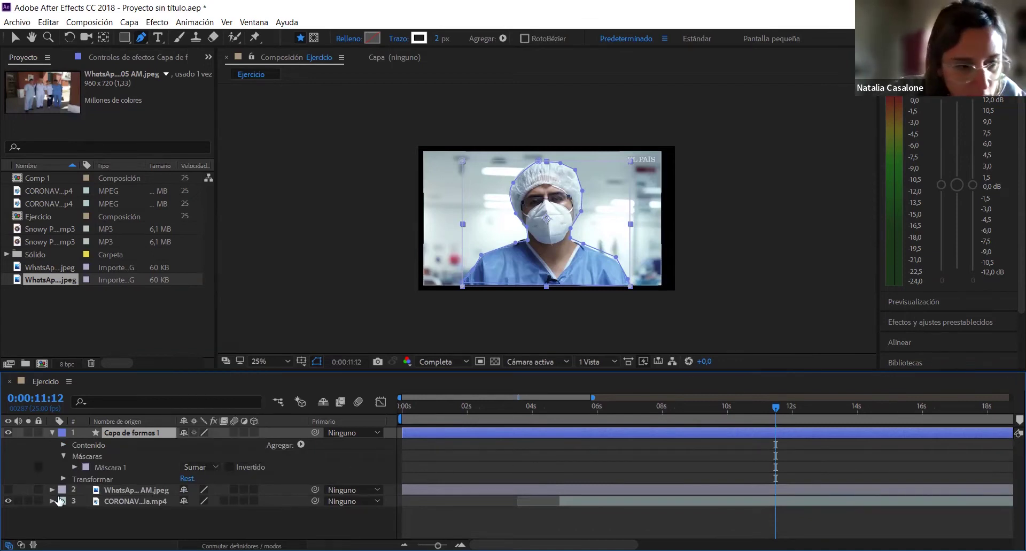
- Make the WhatsApp photo layer visible above the video and return the current time to 0:00:00:00
left_click(9, 501)
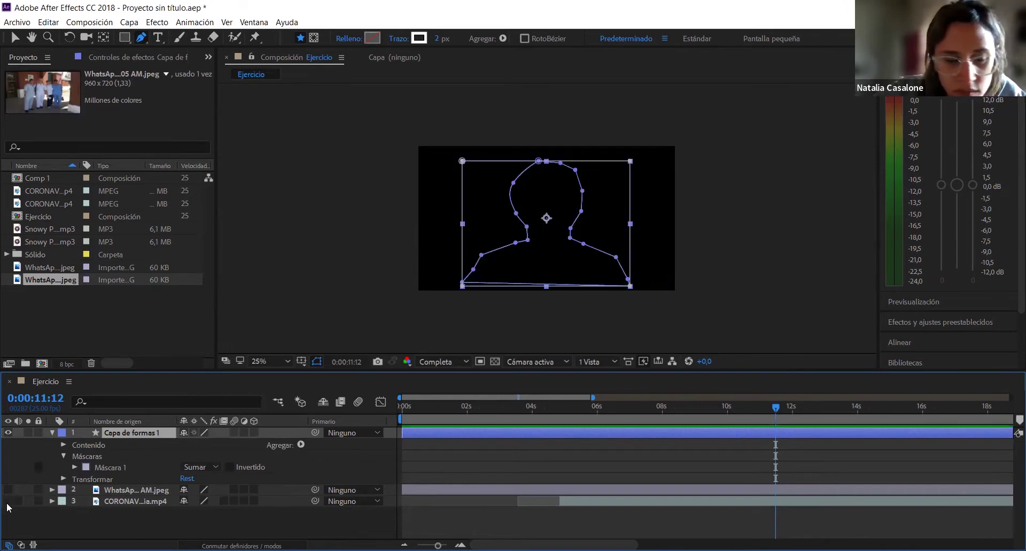
left_click(8, 501)
left_click(8, 490)
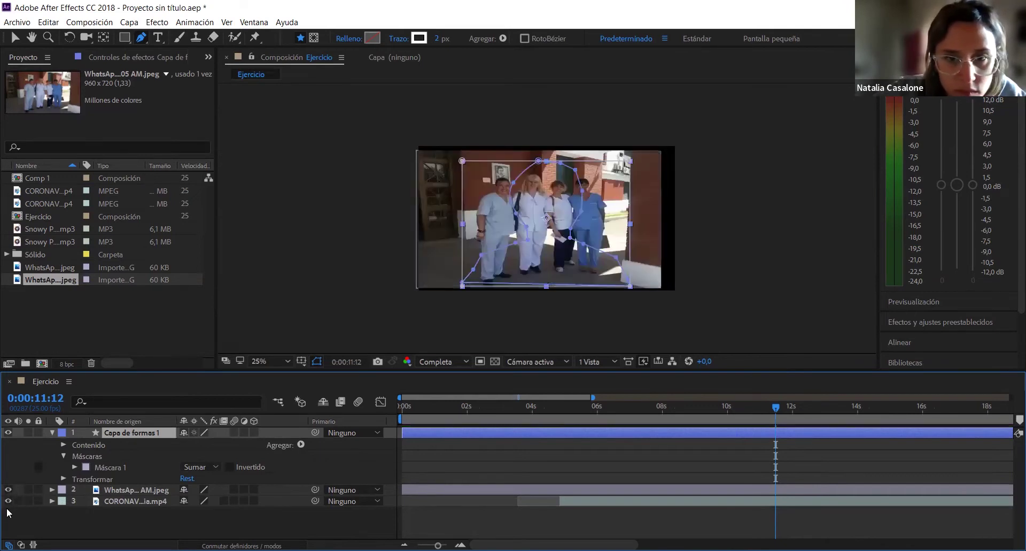
left_click_drag(775, 410, 390, 438)
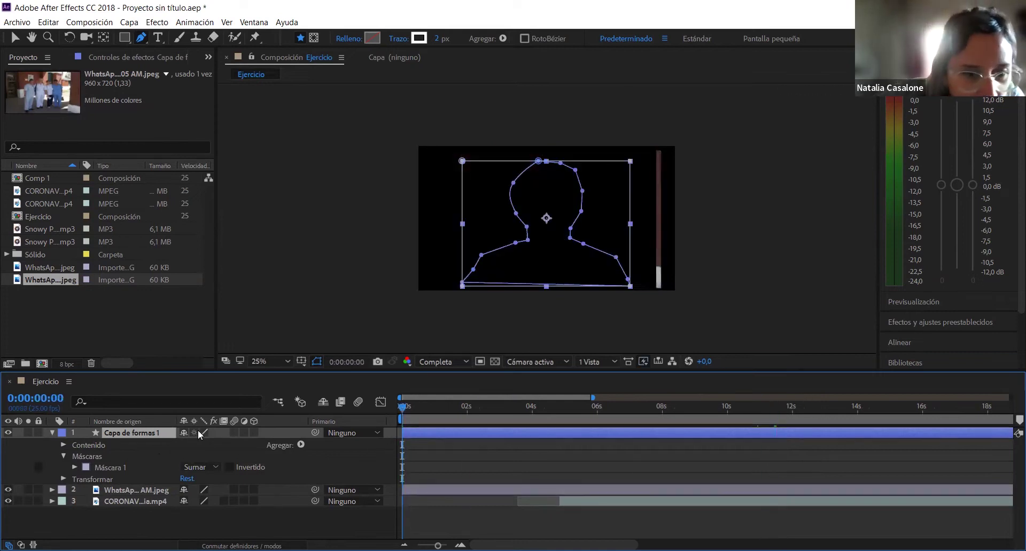
left_click(331, 432)
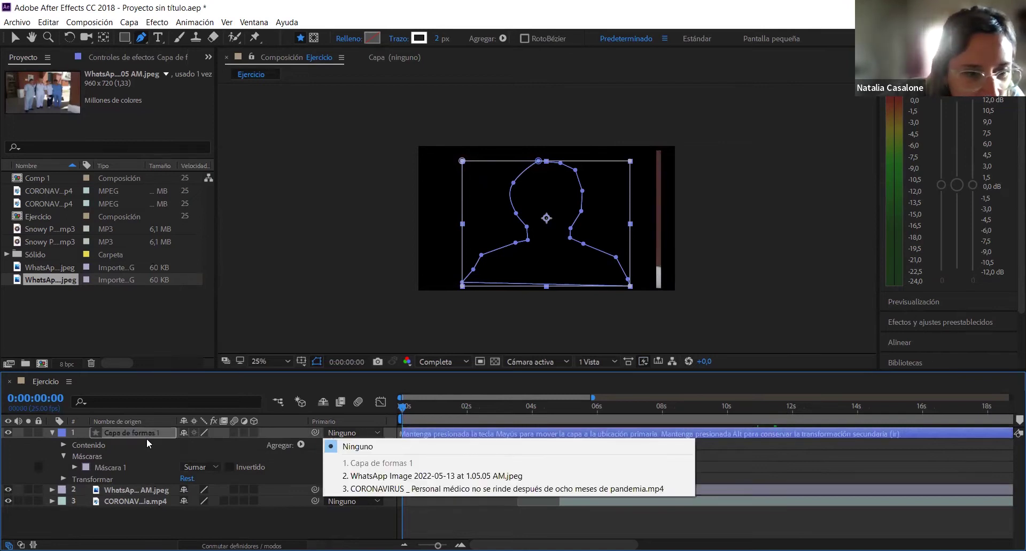
right_click(114, 435)
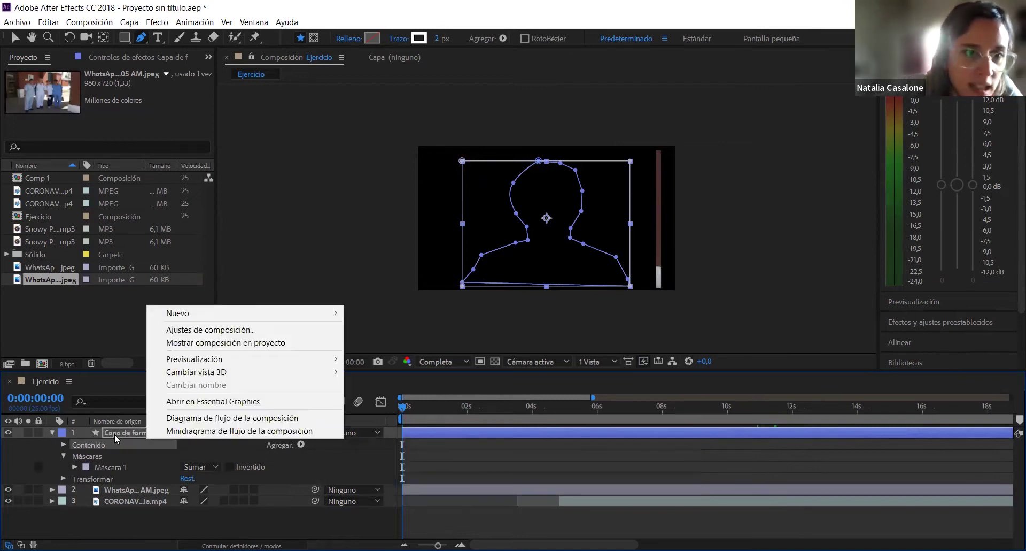
right_click(114, 434)
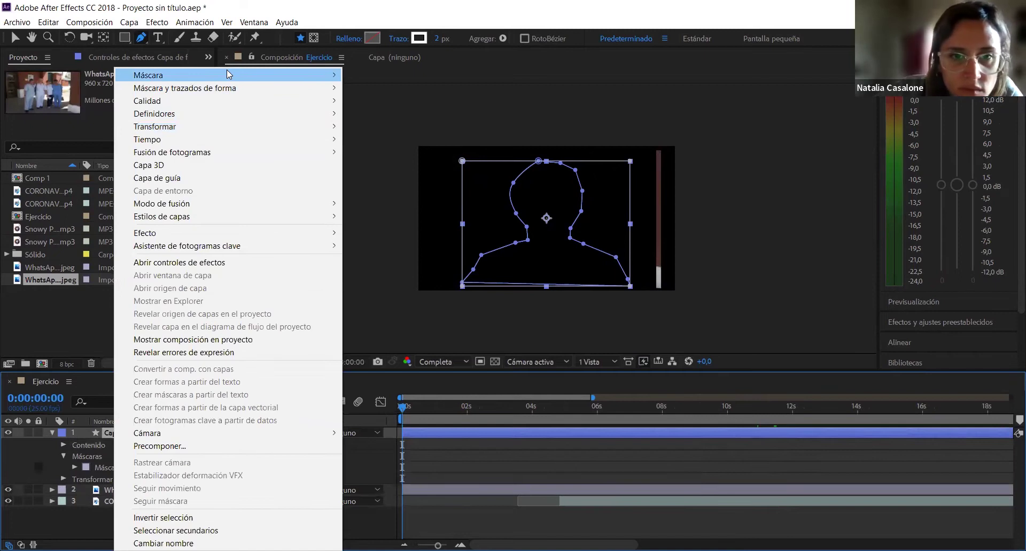
mouse_move(227, 70)
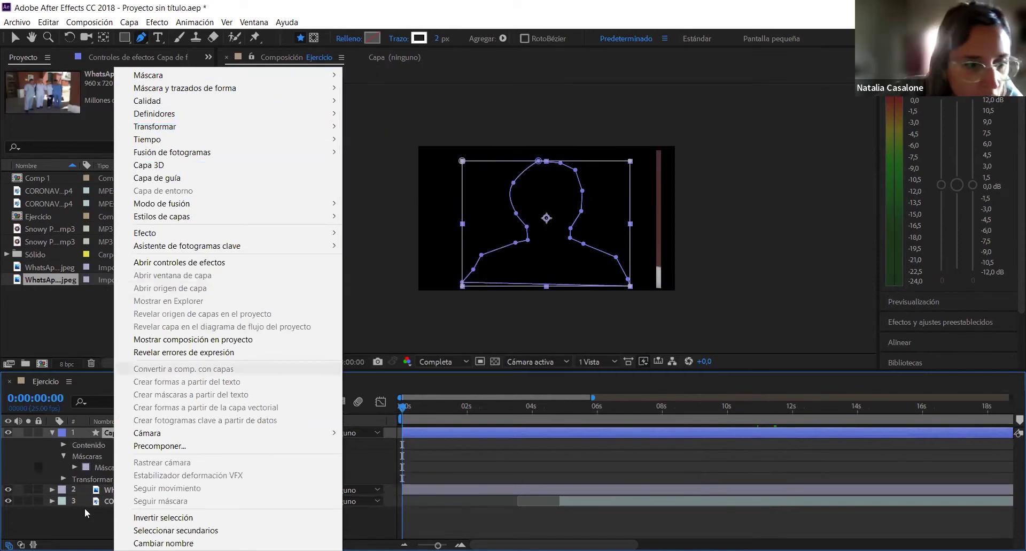
left_click(23, 491)
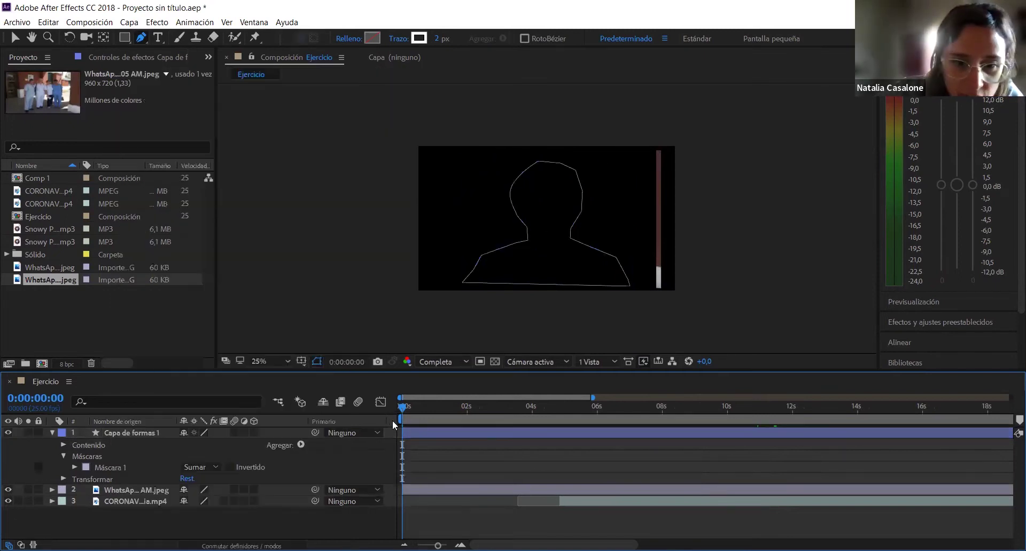
- Move the current time to 0:00:05:12 and select the Capa de formas 1 layer
left_click_drag(405, 408, 580, 407)
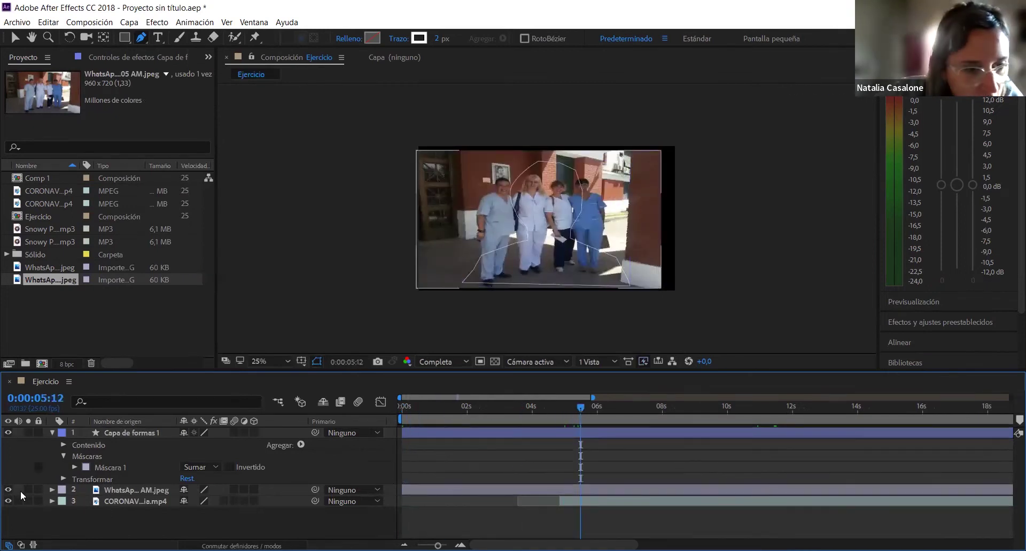
left_click(7, 501)
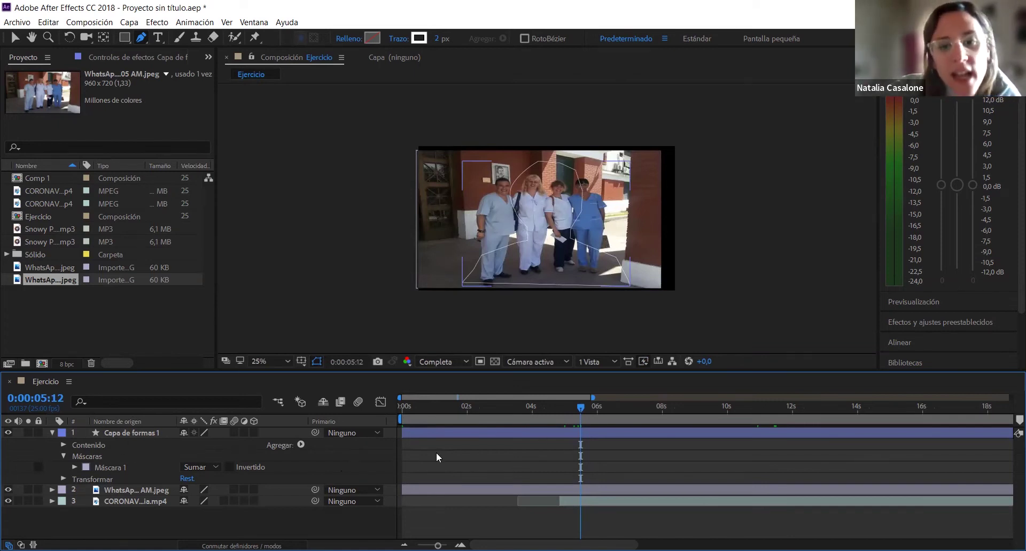
left_click(453, 431)
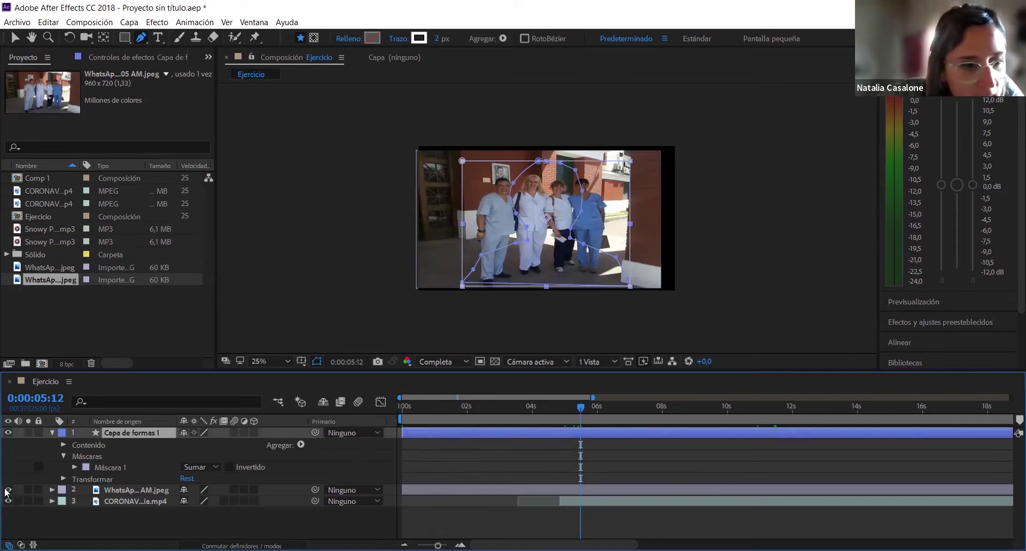
- Hide the WhatsApp photo and Capa de formas 1 layers, leaving the current time at 0:00:05:14
left_click(510, 487)
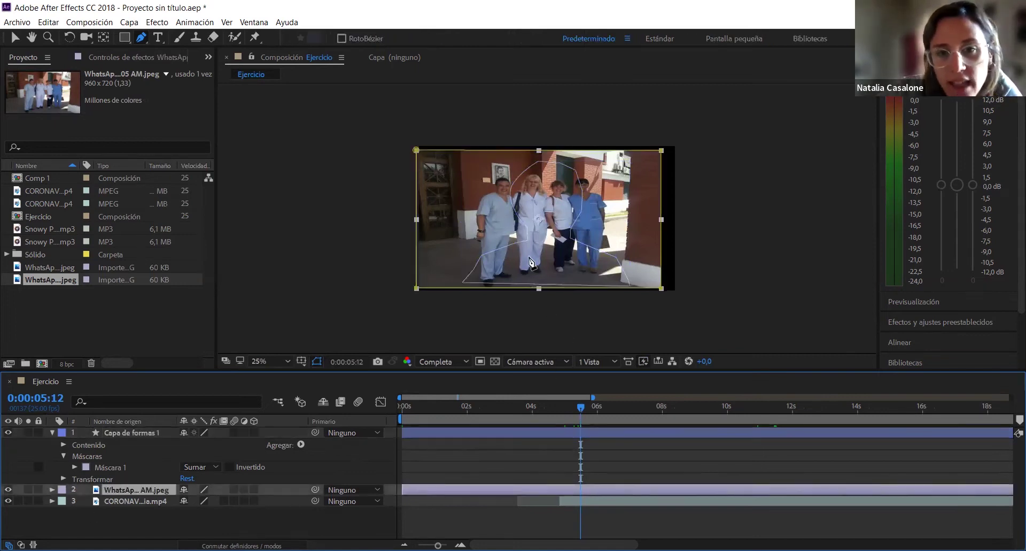
left_click(8, 489)
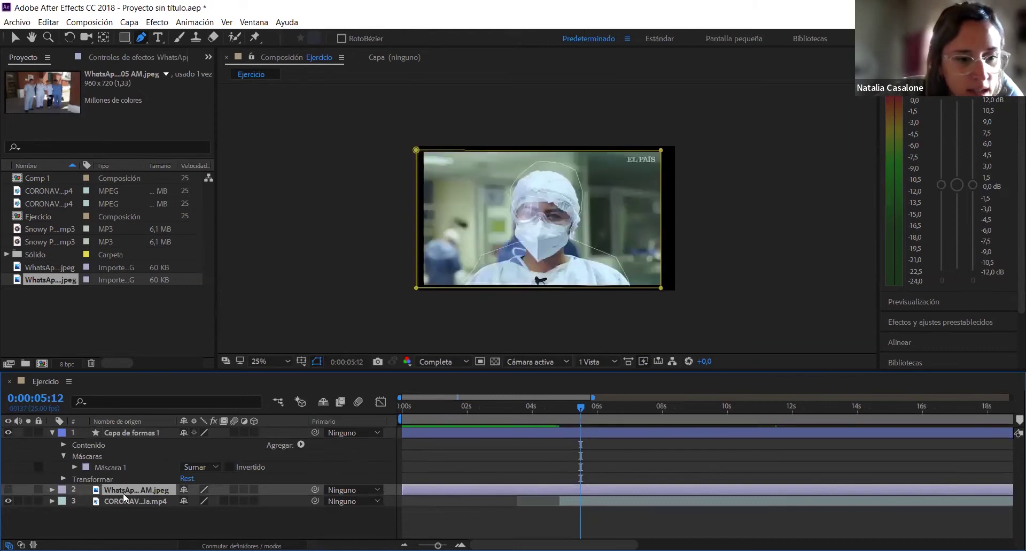
key("space")
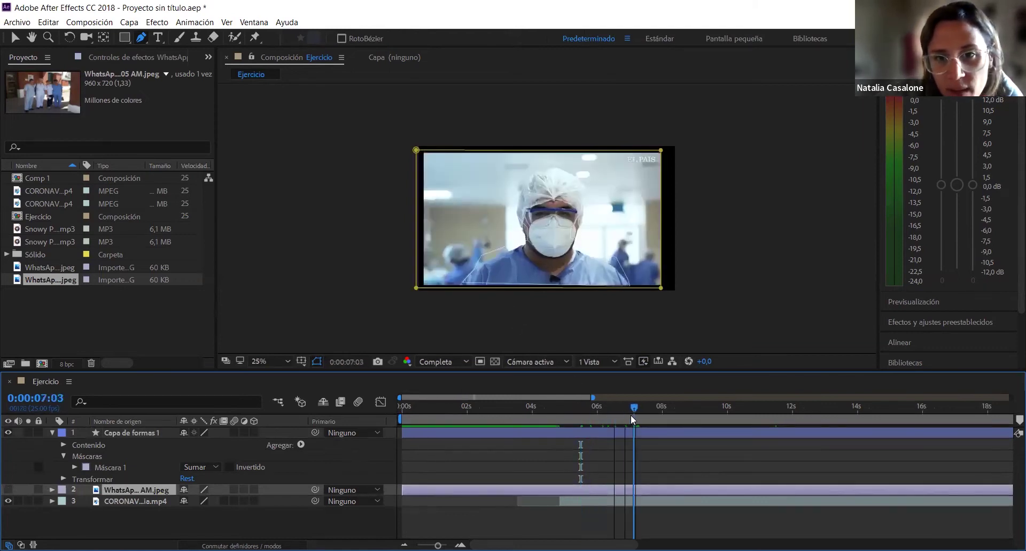
left_click(583, 421)
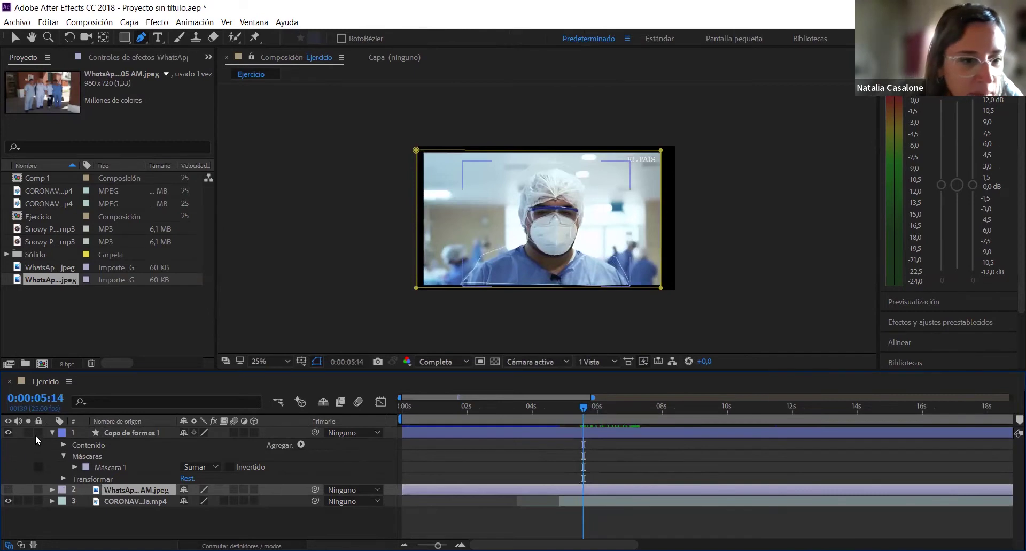
left_click(50, 432)
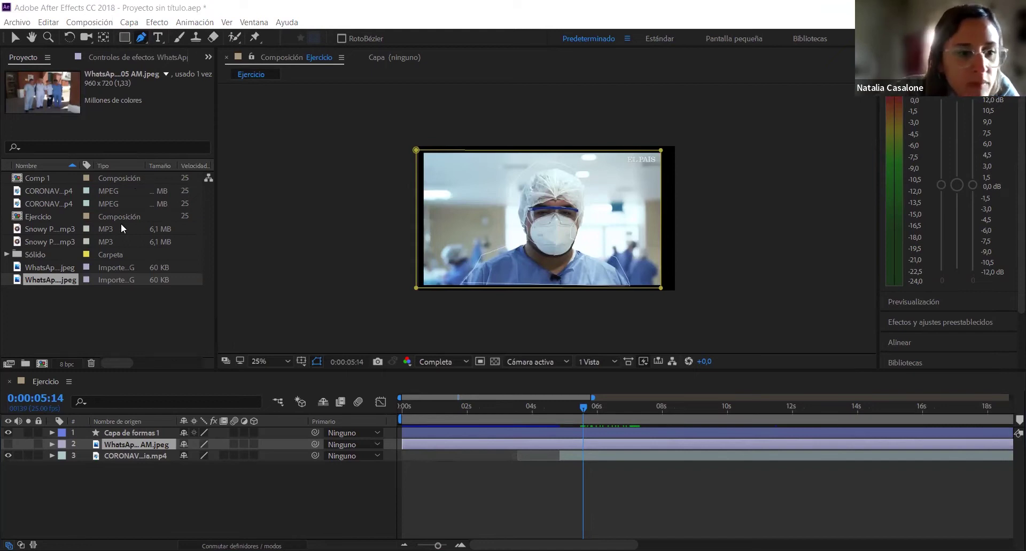
left_click(8, 432)
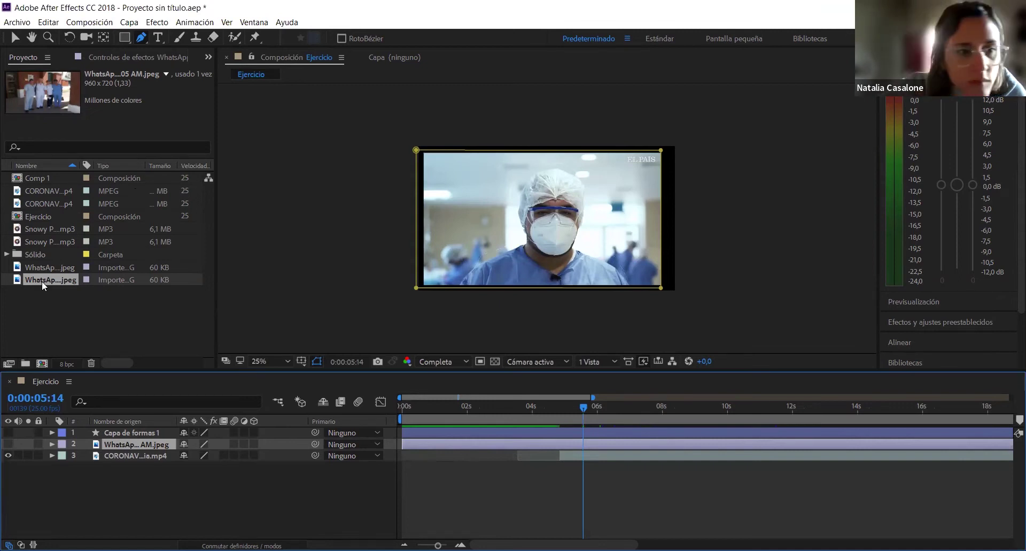
- Add the second Snowy P…mp3 music file as the lowest layer of Ejercicio and move the current time to 0:00:01:15
left_click(47, 241)
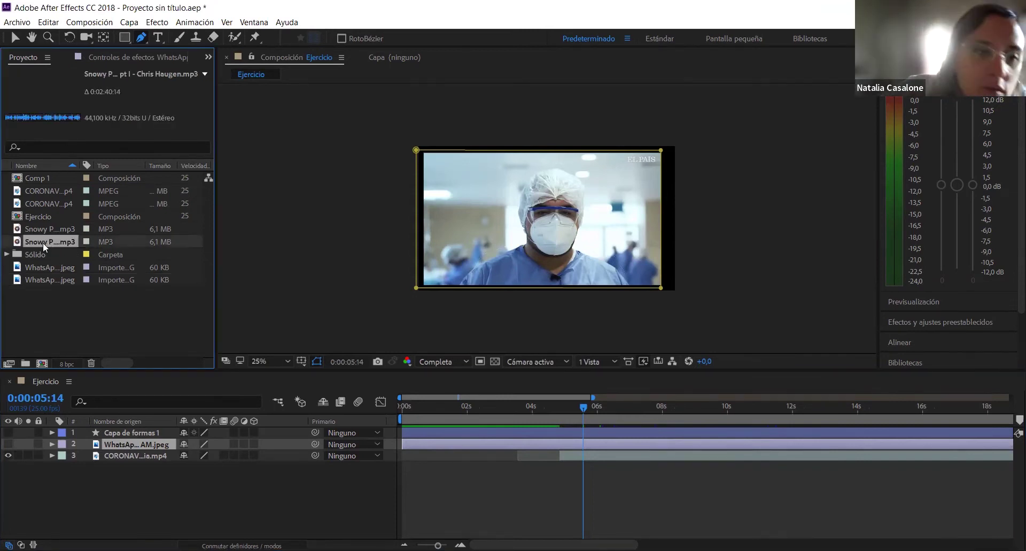
left_click_drag(46, 471, 46, 470)
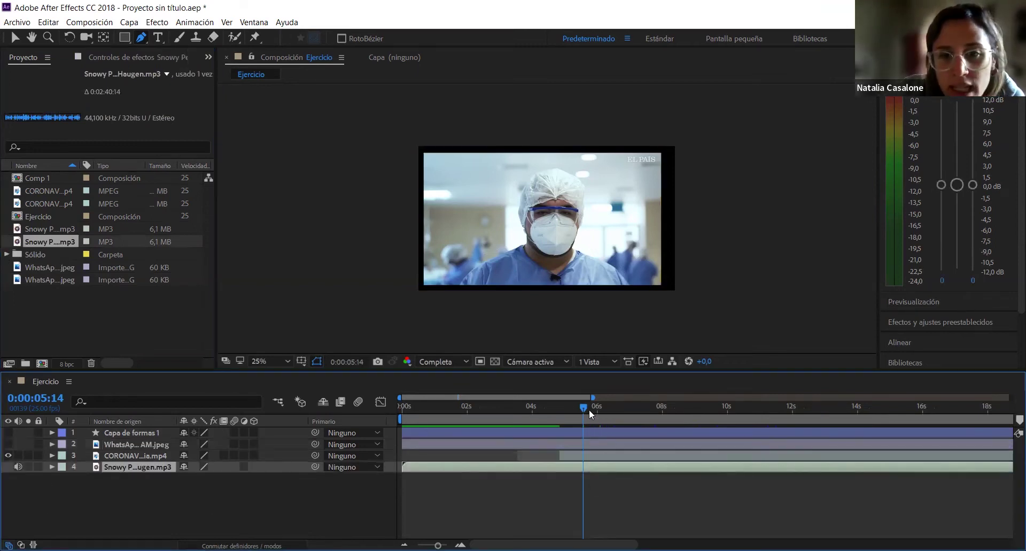
left_click_drag(565, 406, 454, 409)
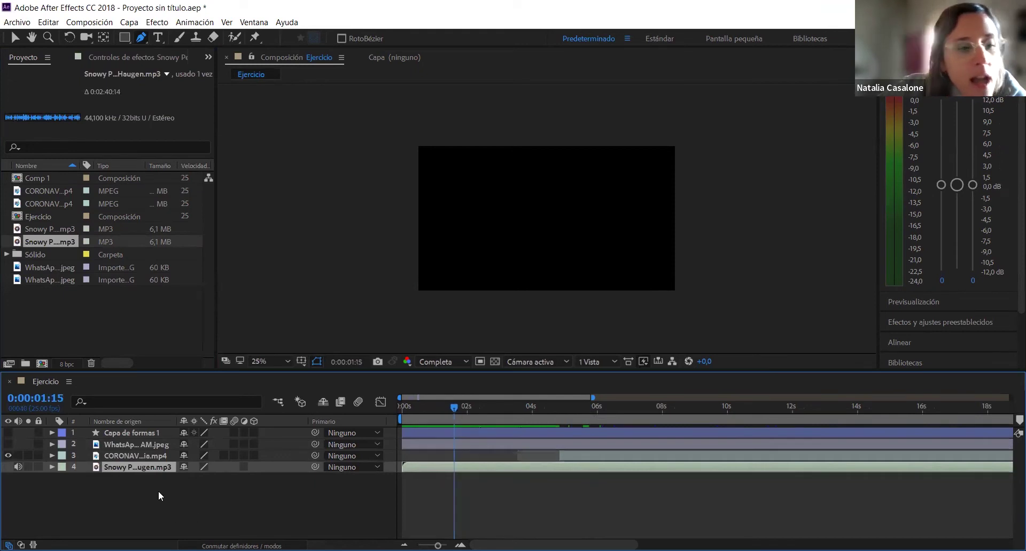
- Create a Niveles de audio keyframe on the music layer and move it close to the start of the composition
left_click(52, 467)
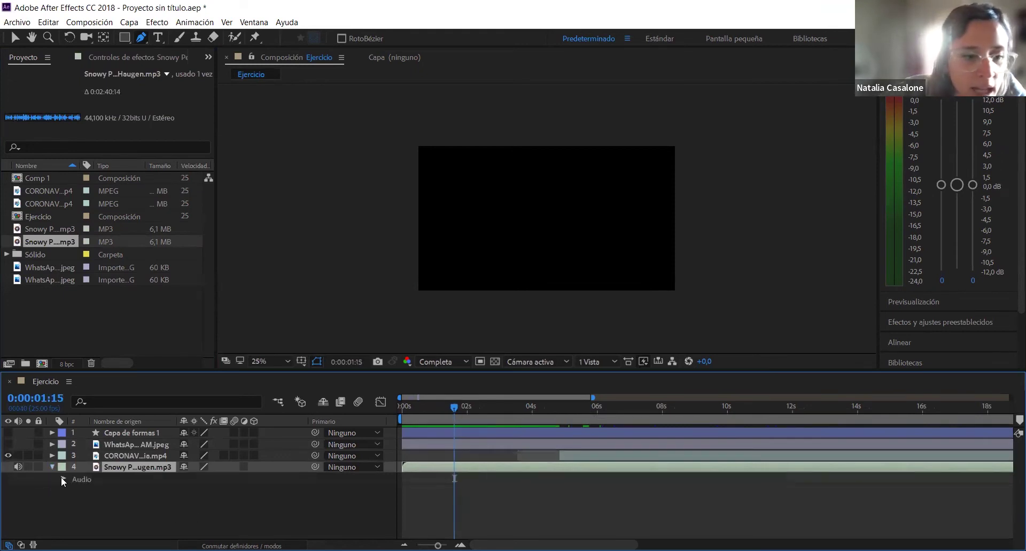
left_click(62, 478)
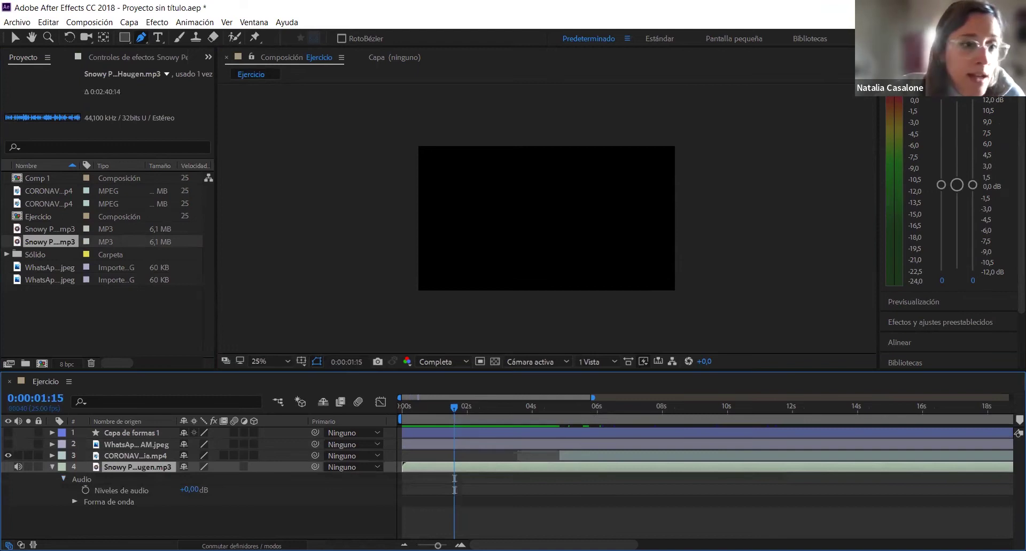
left_click(85, 490)
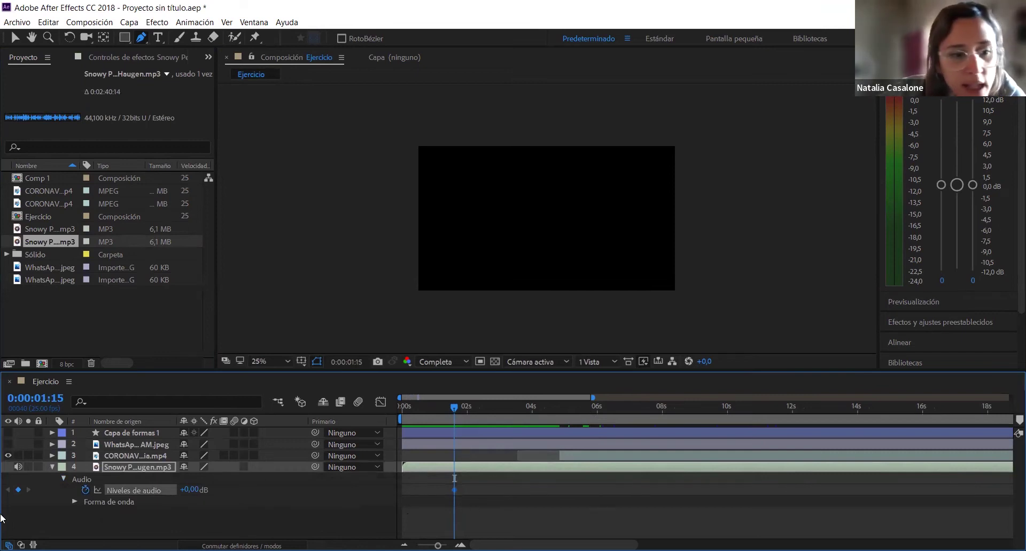
left_click_drag(453, 490, 402, 491)
- Set the music layer's Niveles de audio to -41 dB at 0:00:00:03
mouse_move(454, 412)
left_mouse_down()
mouse_move(405, 422)
mouse_move(440, 420)
left_mouse_up()
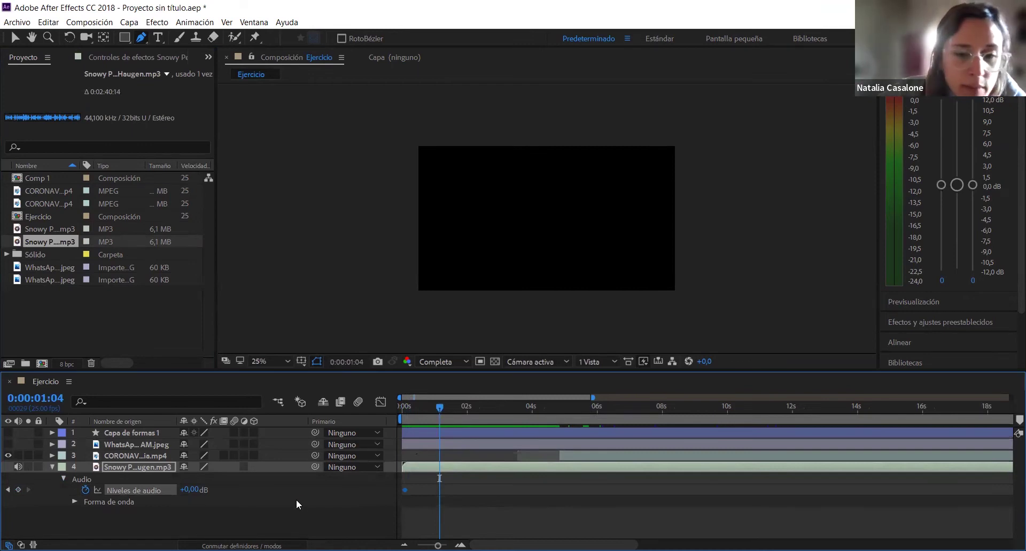
left_click_drag(439, 408, 405, 416)
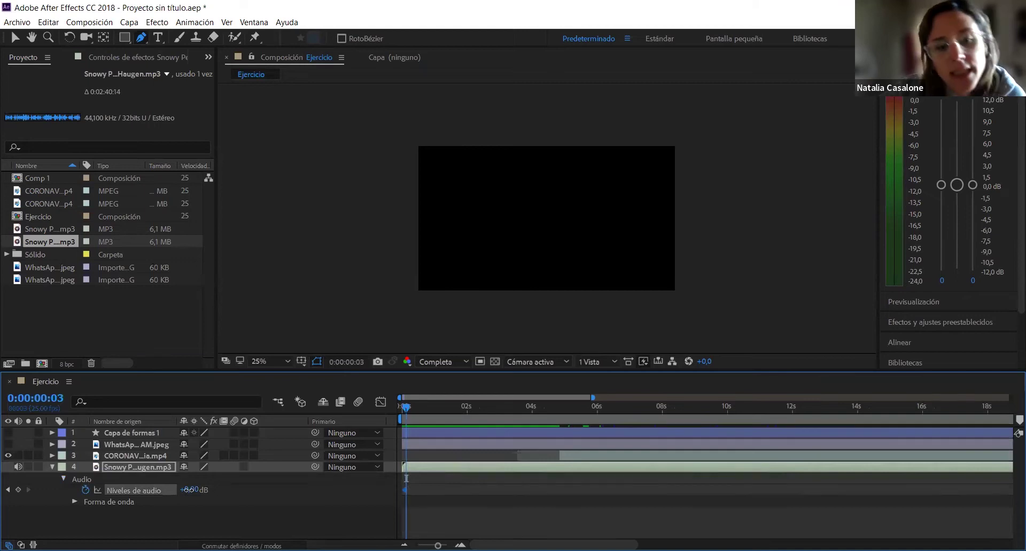
left_click_drag(188, 489, 166, 496)
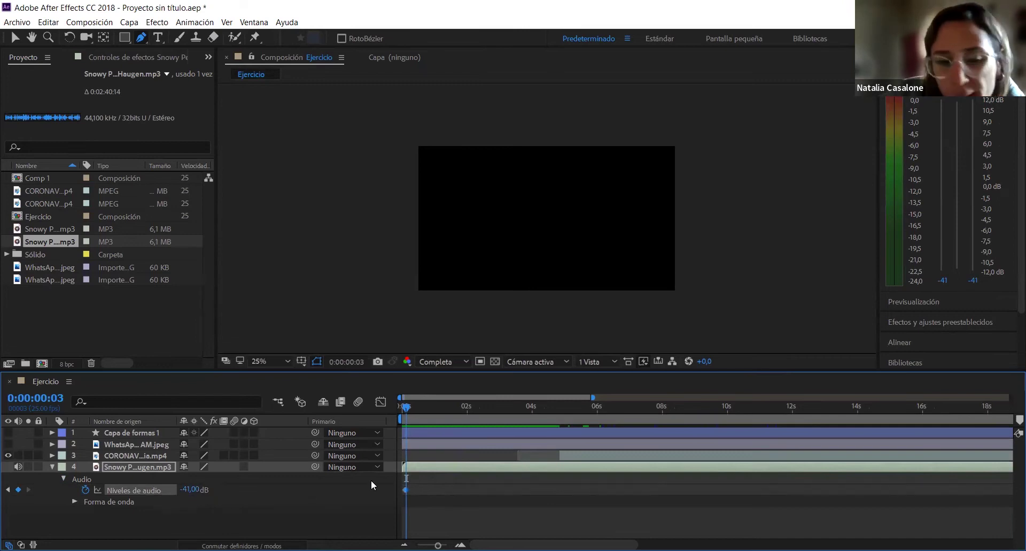
- Add a Niveles de audio keyframe of 0 dB to the music layer at 0:00:00:16
left_click_drag(403, 409, 422, 409)
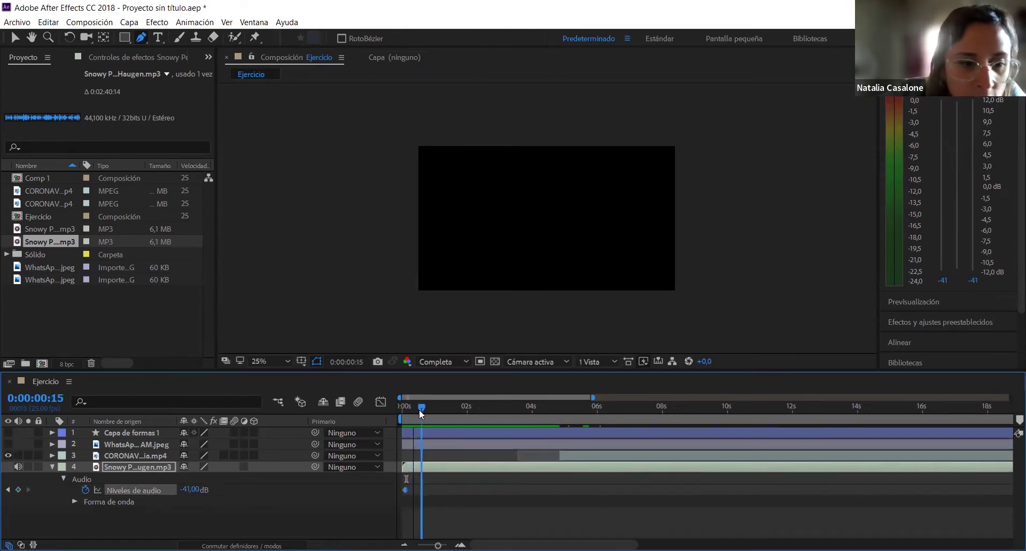
left_click(189, 490)
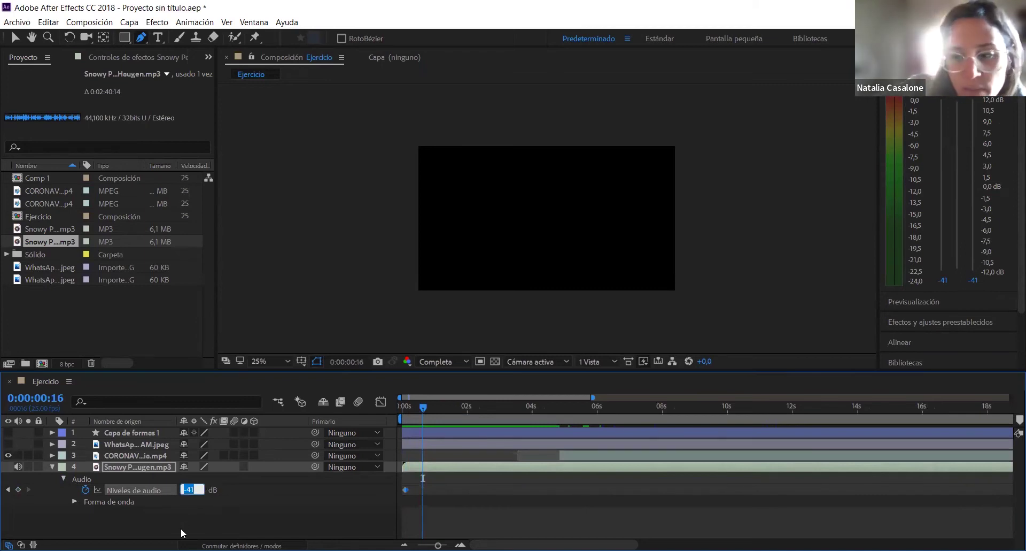
key("Return")
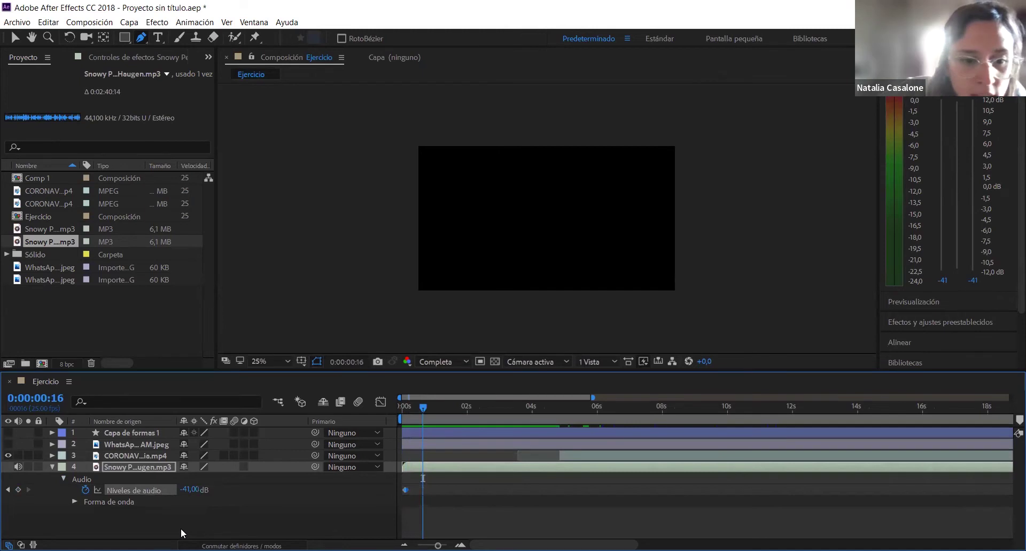
left_click(188, 490)
type("0")
key("Return")
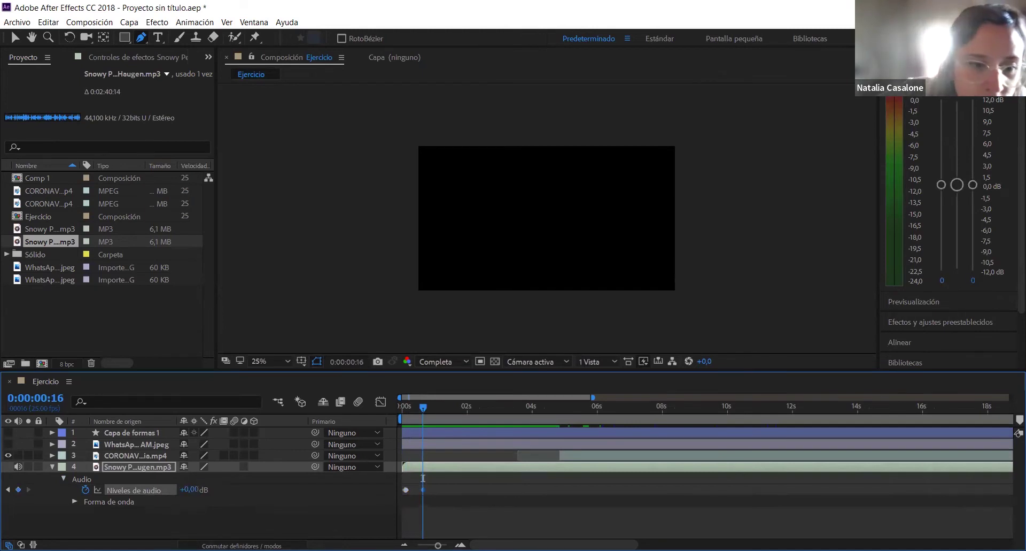
- Preview the music's fade-in from 0:00:00:00 and check its two Niveles de audio keyframes
left_click_drag(423, 412, 400, 416)
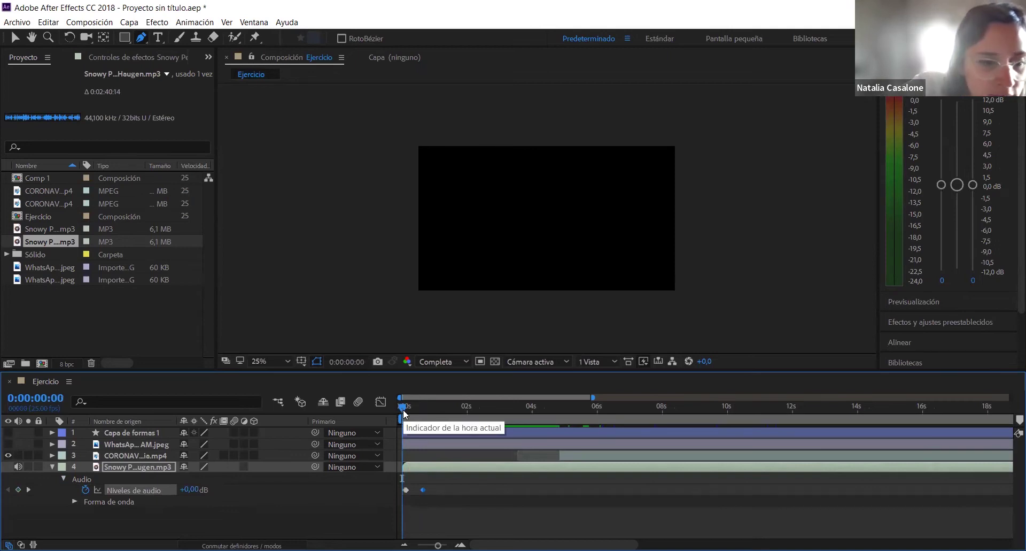
key("space")
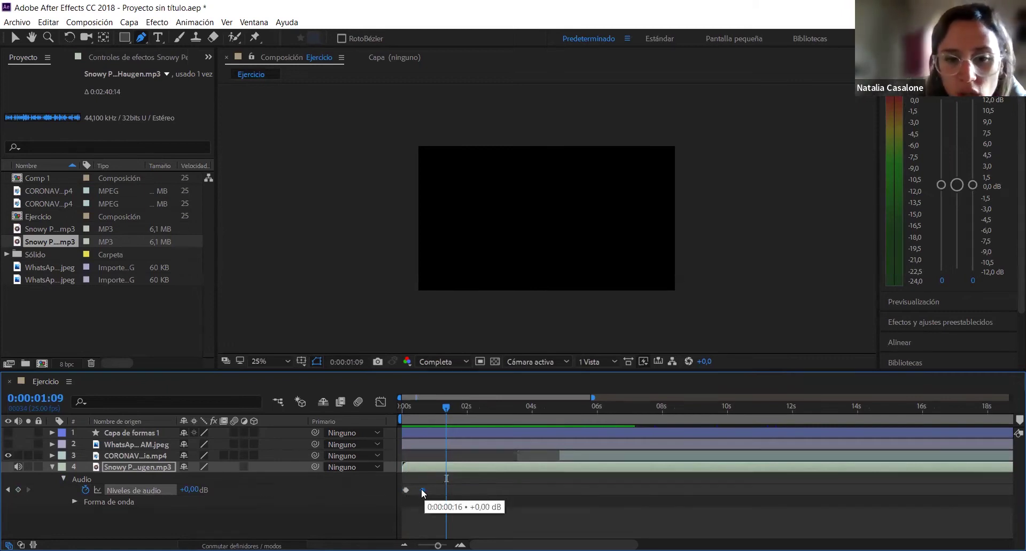
mouse_move(407, 488)
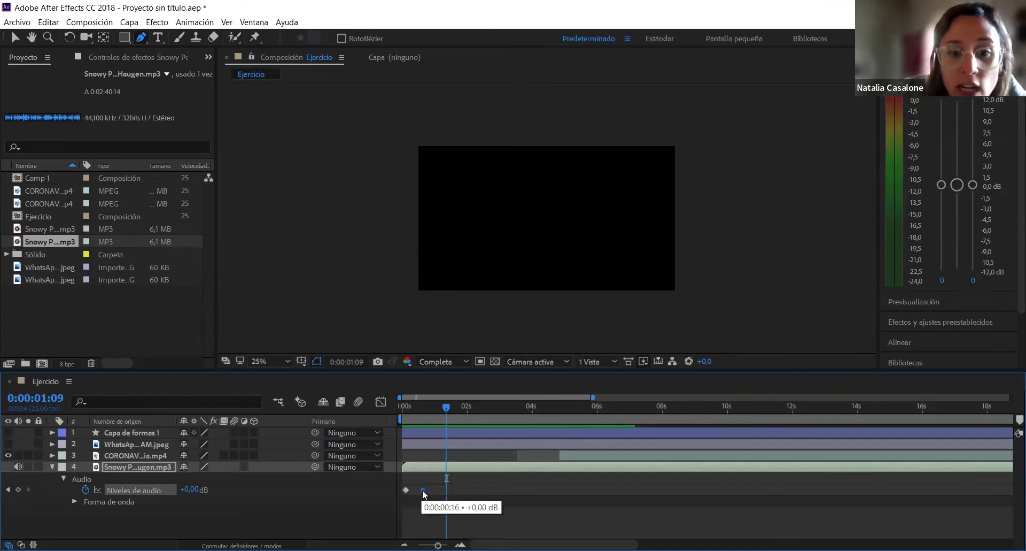
- Lengthen the music's fade-in by moving the 0 dB keyframe to about 0:00:03:05
left_click(420, 509)
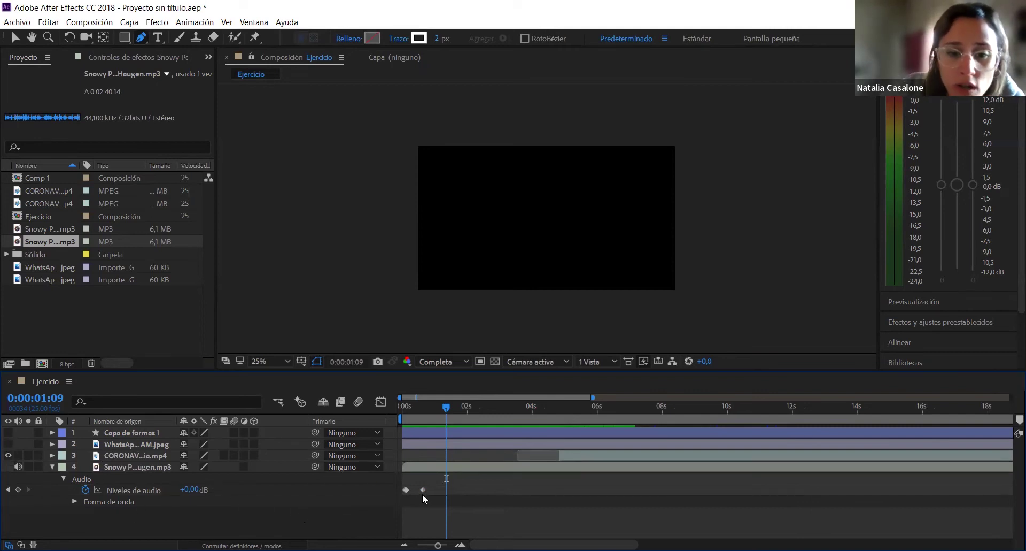
mouse_move(422, 492)
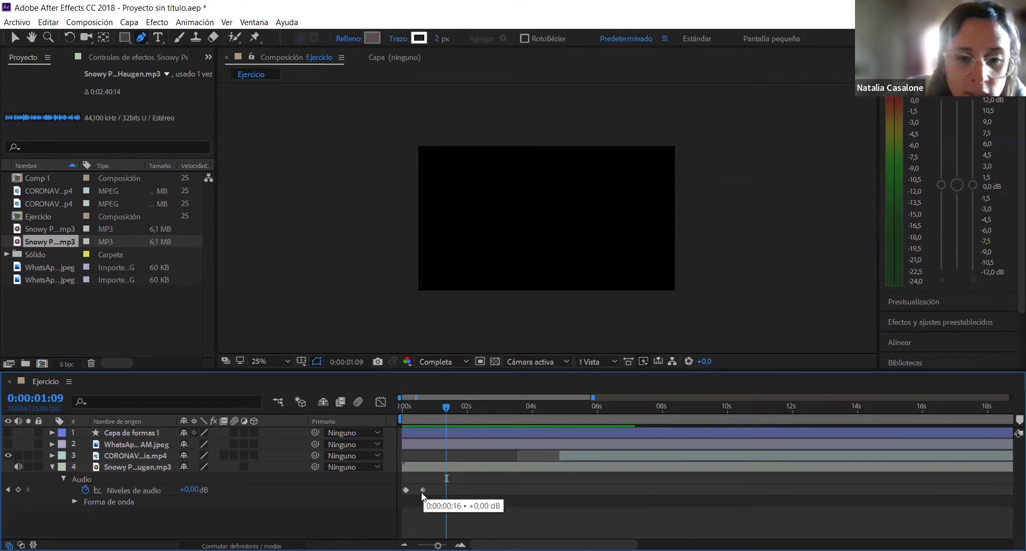
left_click(422, 491)
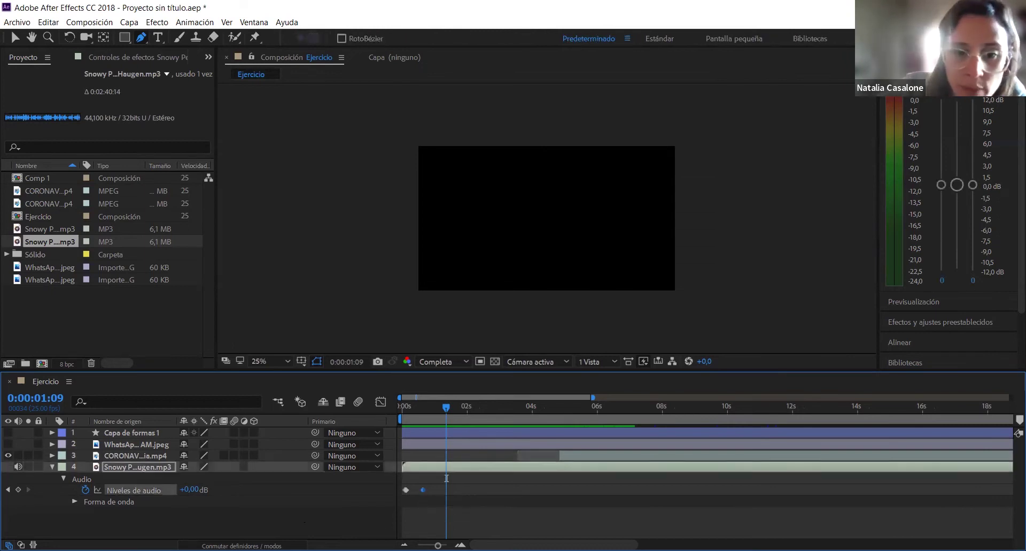
left_click_drag(424, 489, 508, 495)
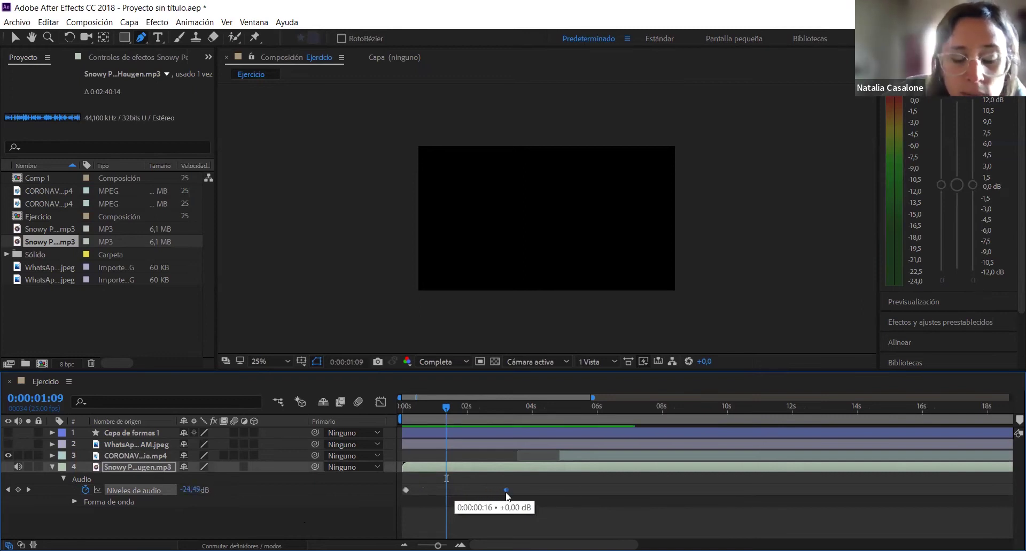
- Preview the lengthened music fade-in from 0:00:00:02
left_click_drag(446, 409, 404, 419)
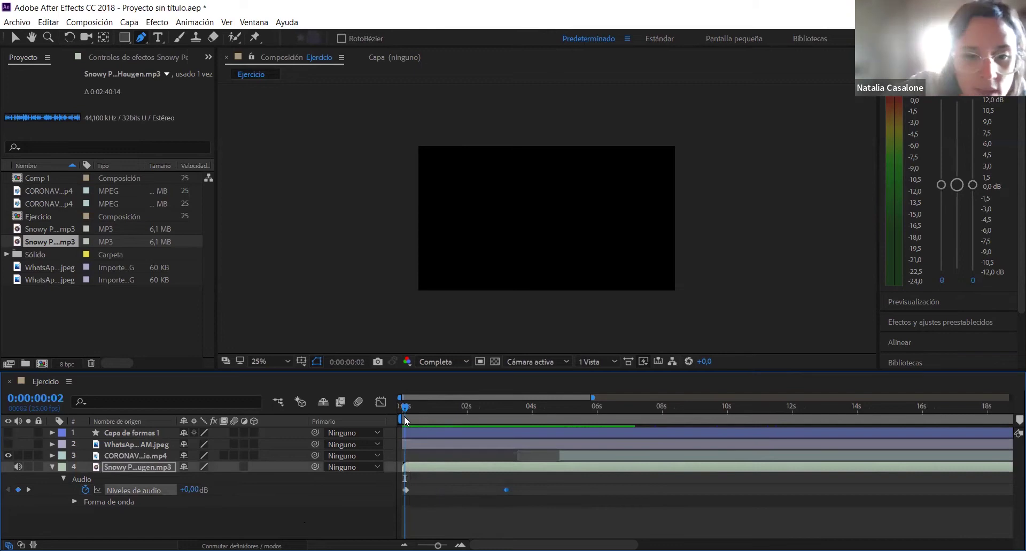
key("space")
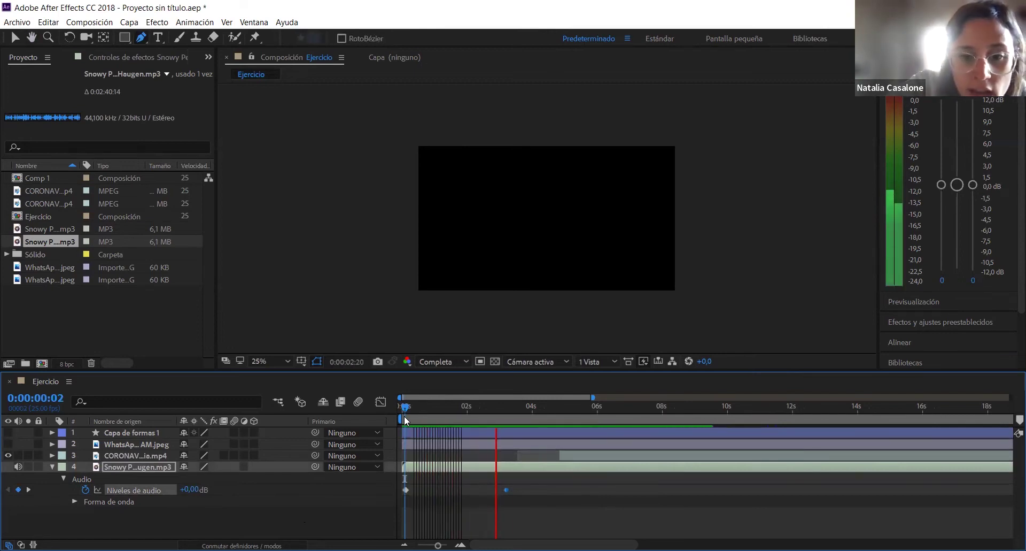
key("space")
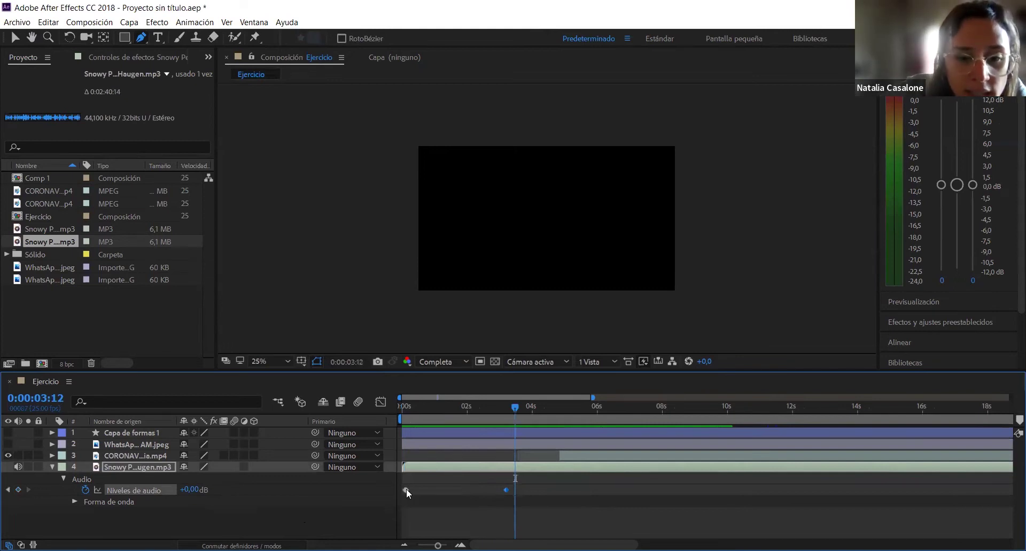
mouse_move(407, 490)
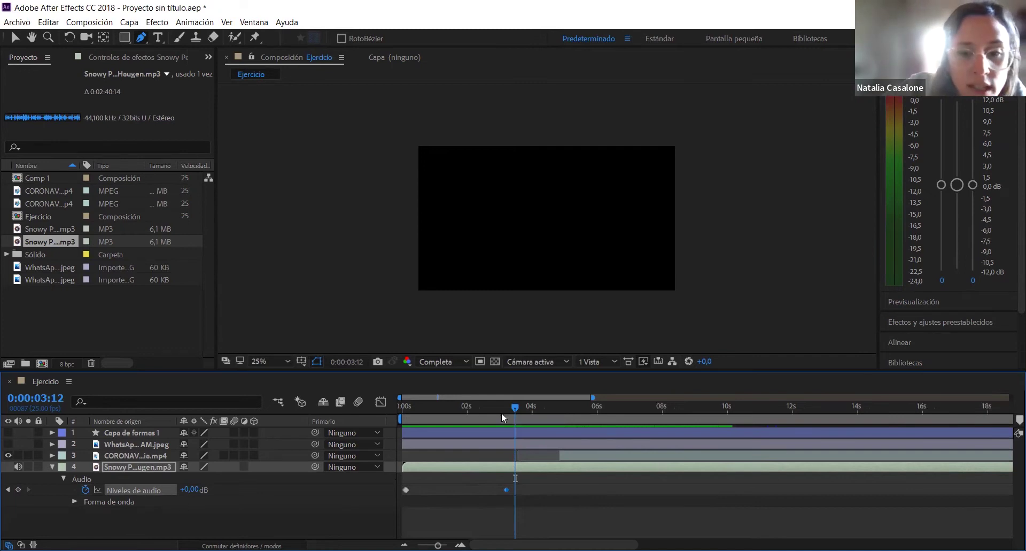
- Lower the music's left and right audio levels at 0:00:03:05 to about -1.20 and -1.12 dB
mouse_move(516, 409)
left_mouse_down()
mouse_move(407, 419)
mouse_move(507, 412)
left_mouse_up()
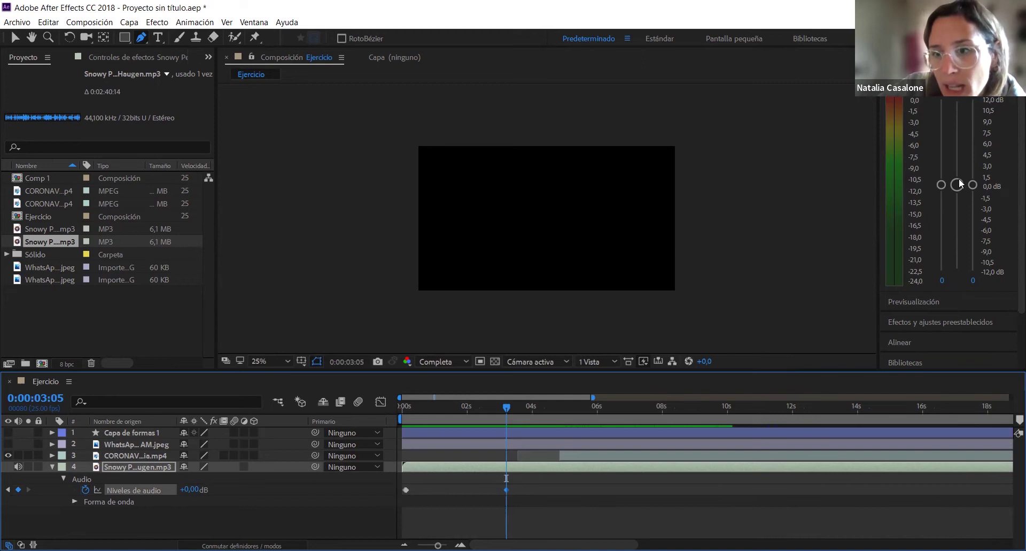
left_click_drag(957, 184, 948, 204)
left_click_drag(975, 153, 979, 203)
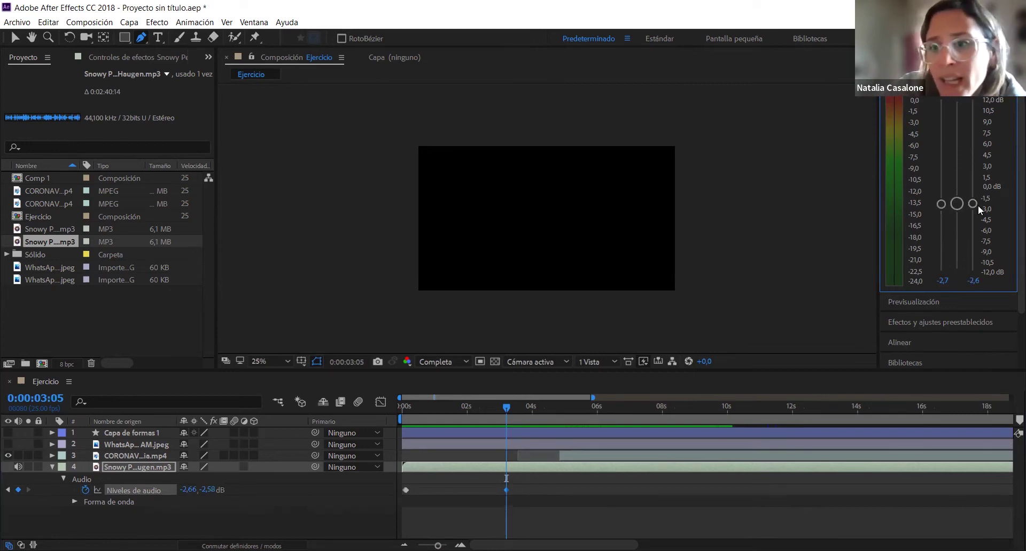
left_click_drag(961, 205, 963, 194)
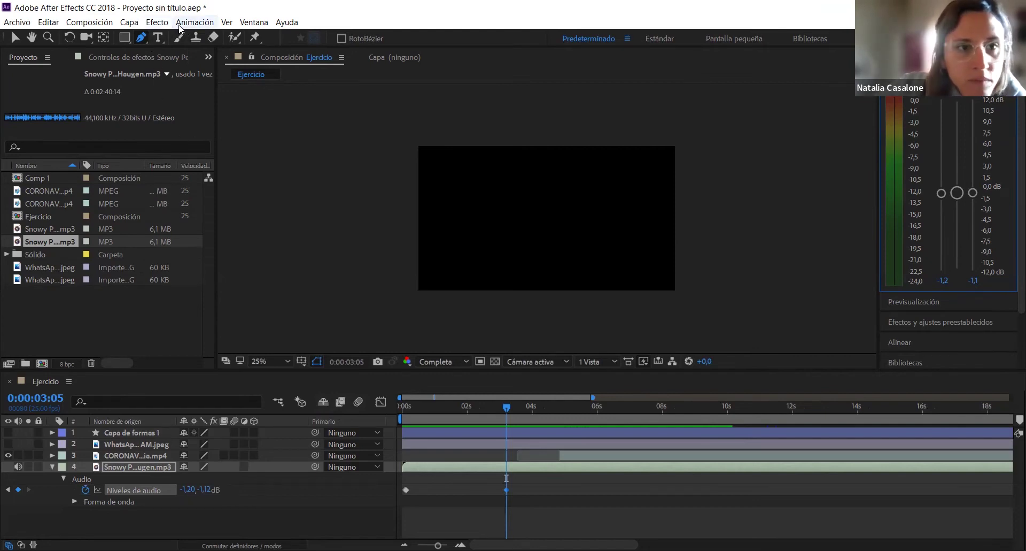
- Review the audio effects available for the music layer and collapse its audio properties
left_click(157, 22)
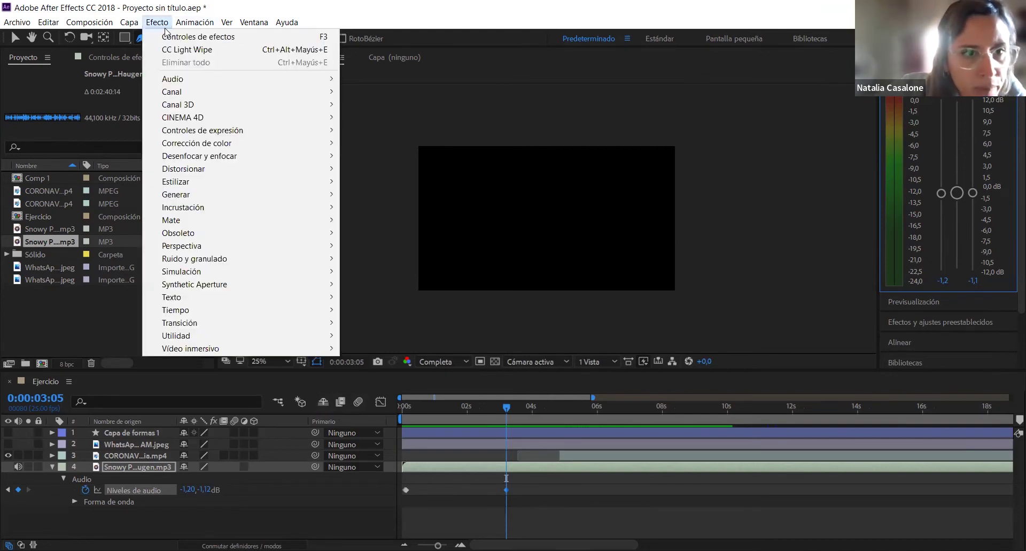
mouse_move(174, 86)
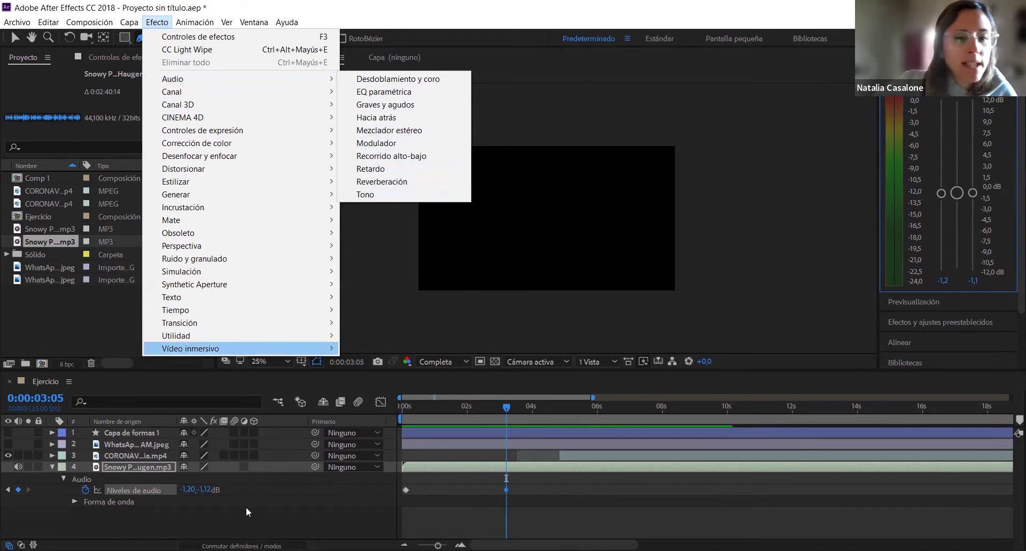
left_click(242, 521)
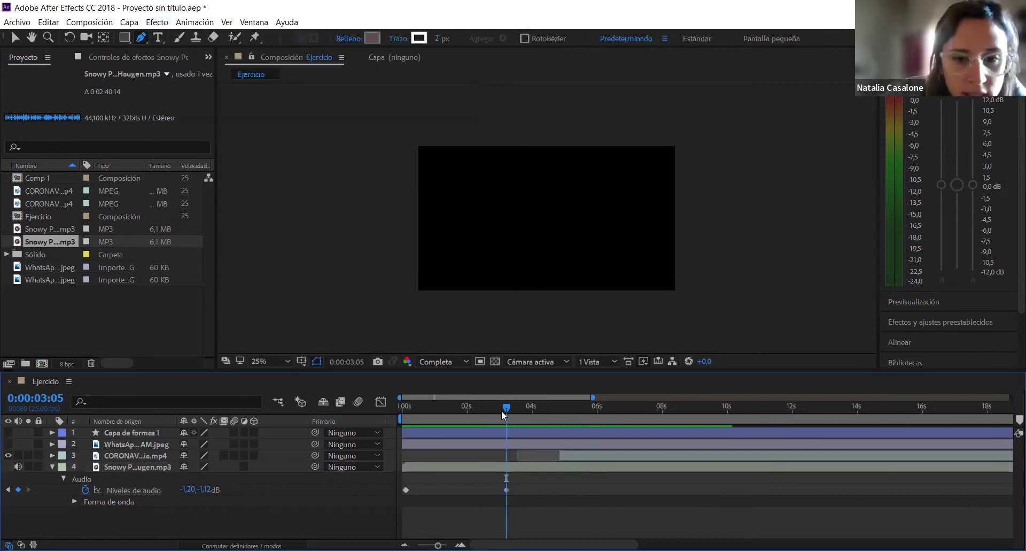
left_click_drag(508, 410, 462, 418)
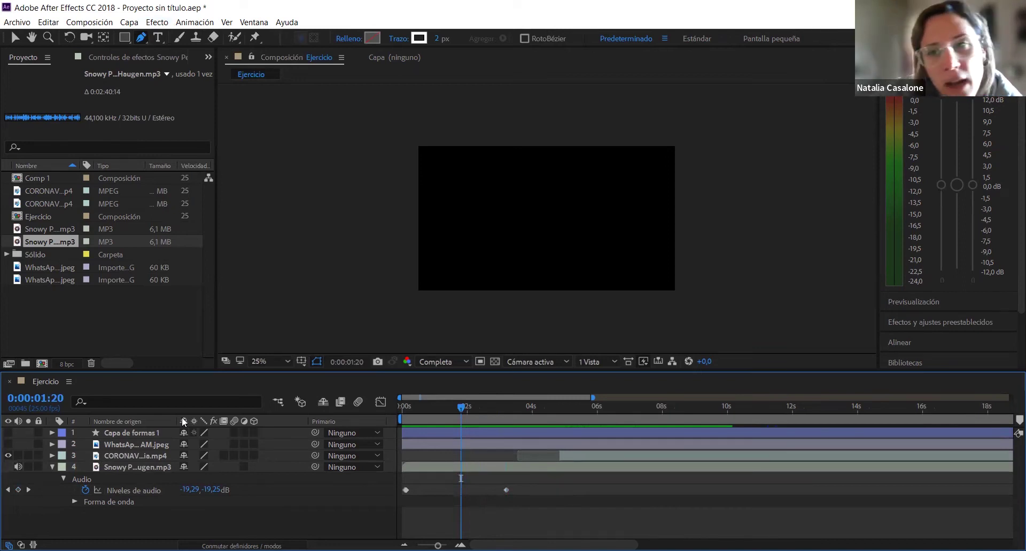
left_click(52, 466)
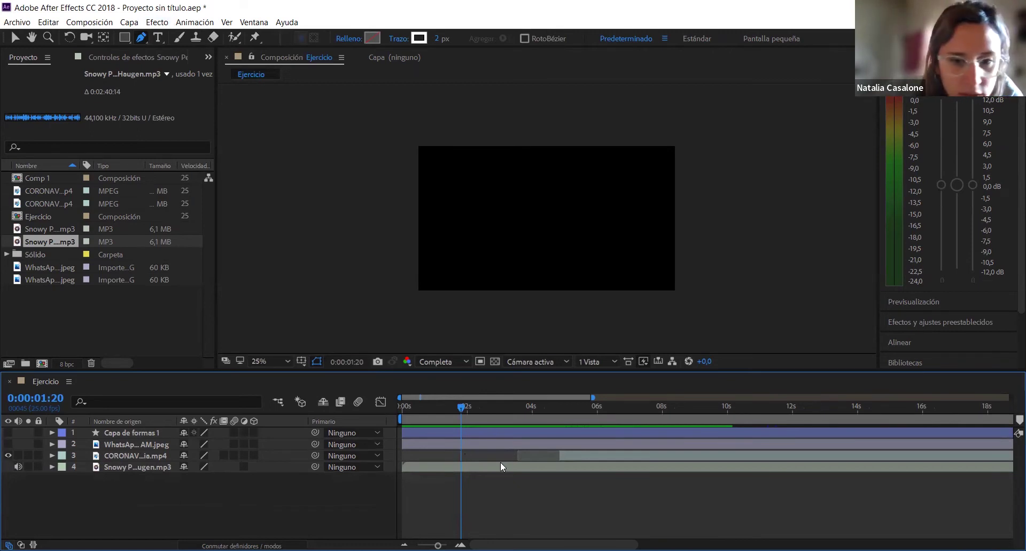
- Enable time remapping (Activar remapeo de tiempo) on the CORONAVIRUS video layer
left_click_drag(462, 409, 593, 425)
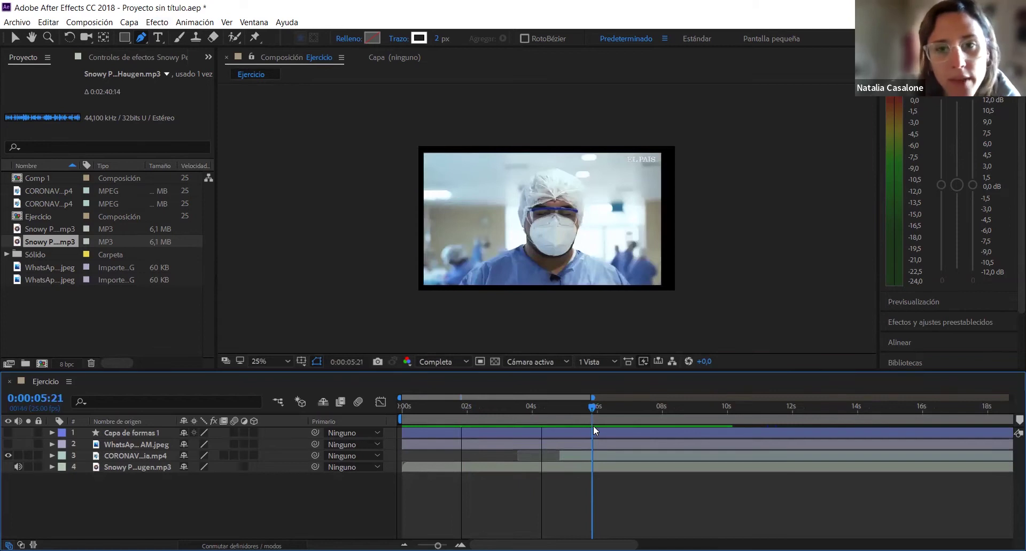
left_click(591, 457)
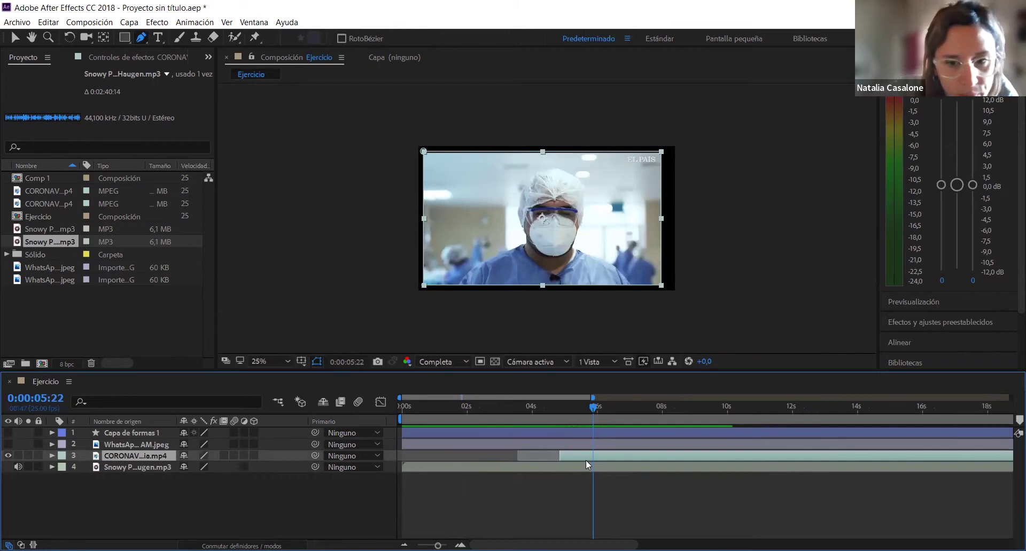
right_click(587, 455)
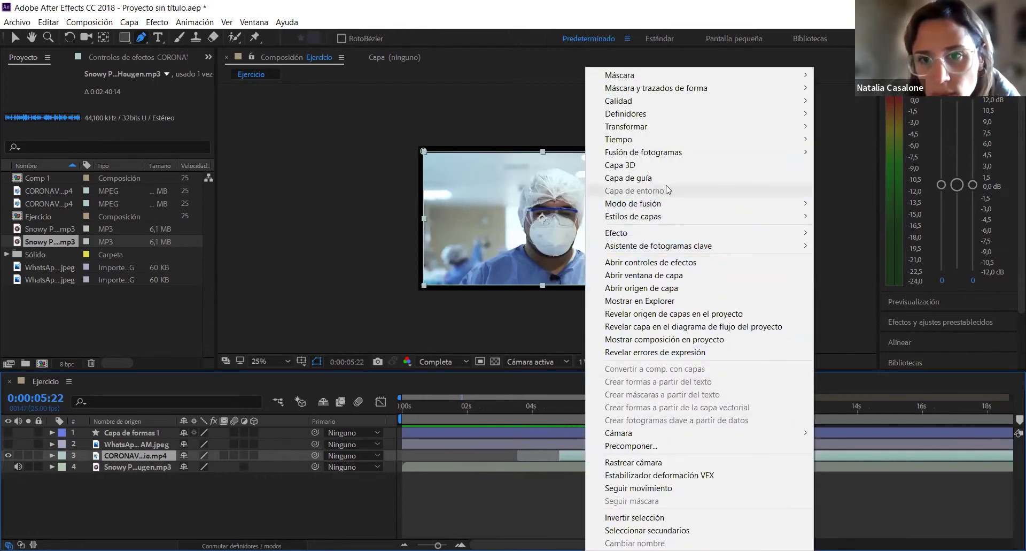
mouse_move(661, 140)
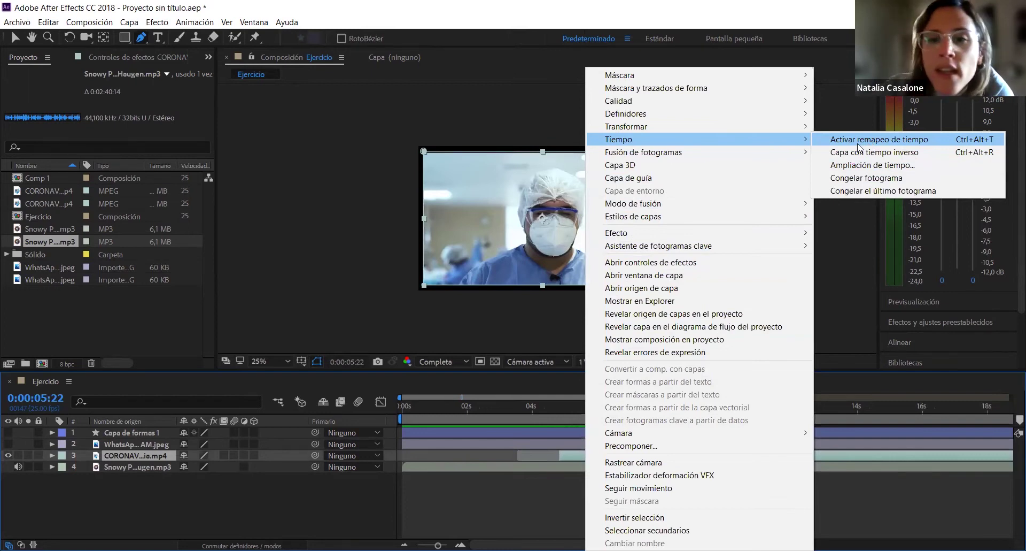
key("ctrl+alt+t")
- Speed up the CORONAVIRUS video layer by setting its time-stretch factor (Factor de ampliación) to 50
right_click(560, 455)
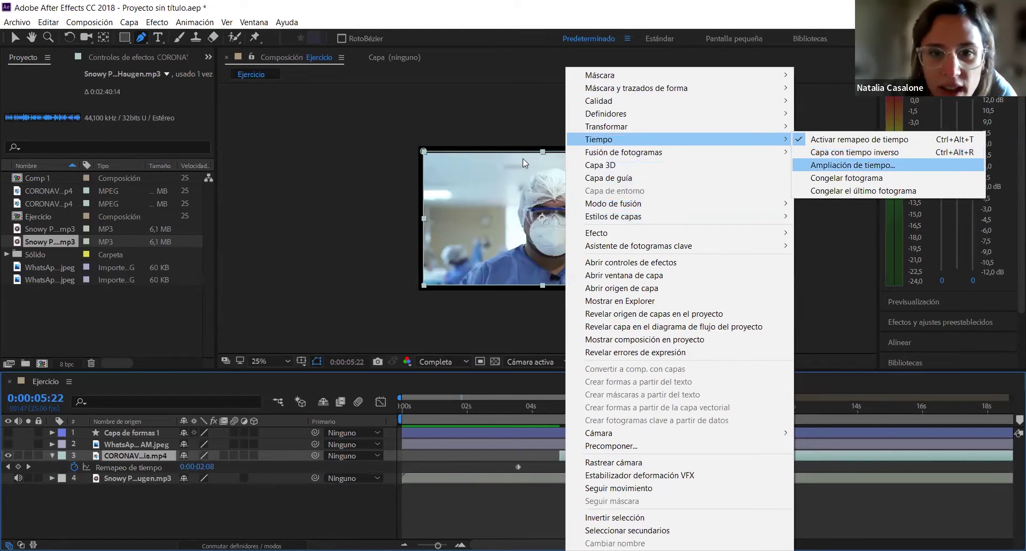
key("Return")
left_click_drag(516, 176, 354, 153)
left_click(305, 210)
double_click(333, 210)
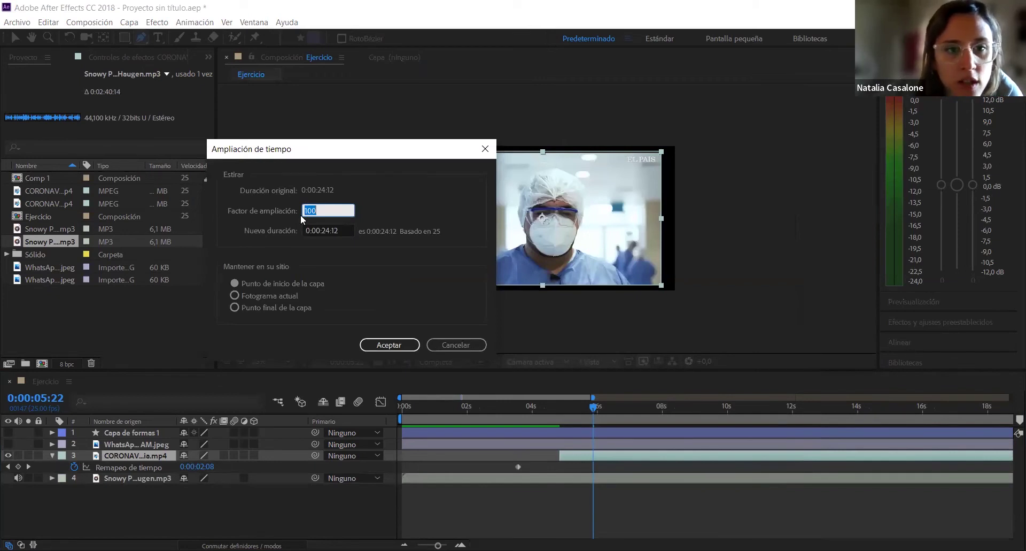
type("50")
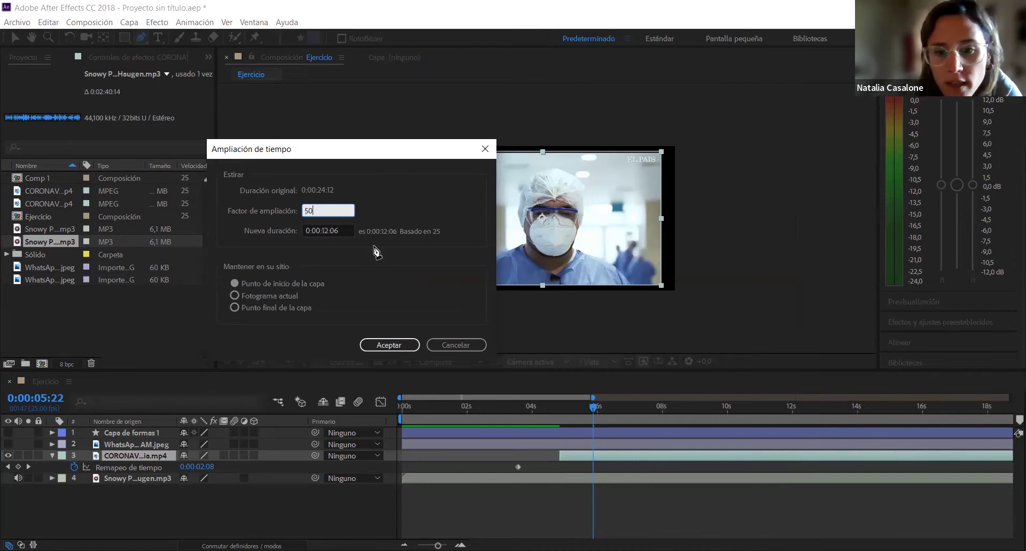
key("Return")
- Preview the sped-up video from 0:00:04:23
left_click_drag(593, 407, 559, 409)
key("space")
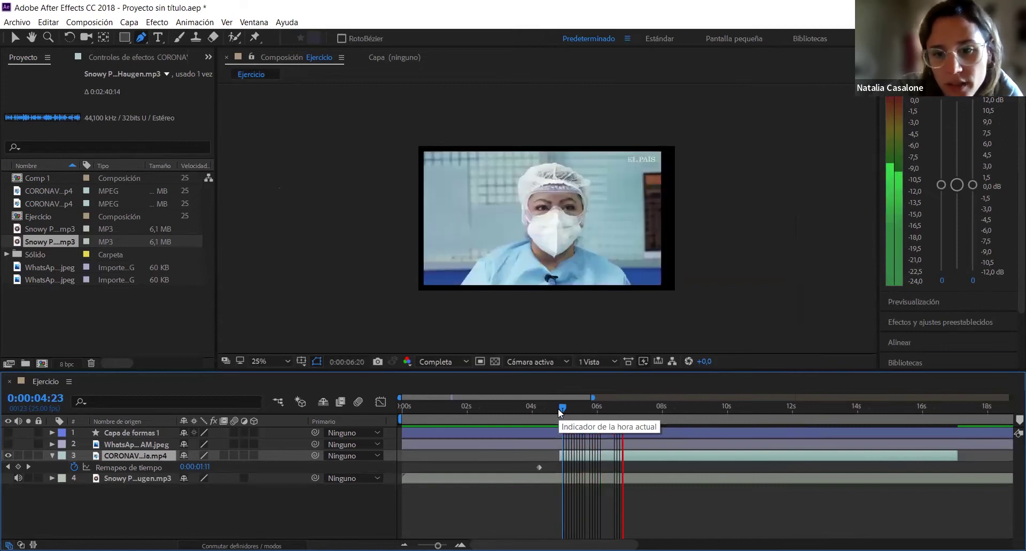
key("space")
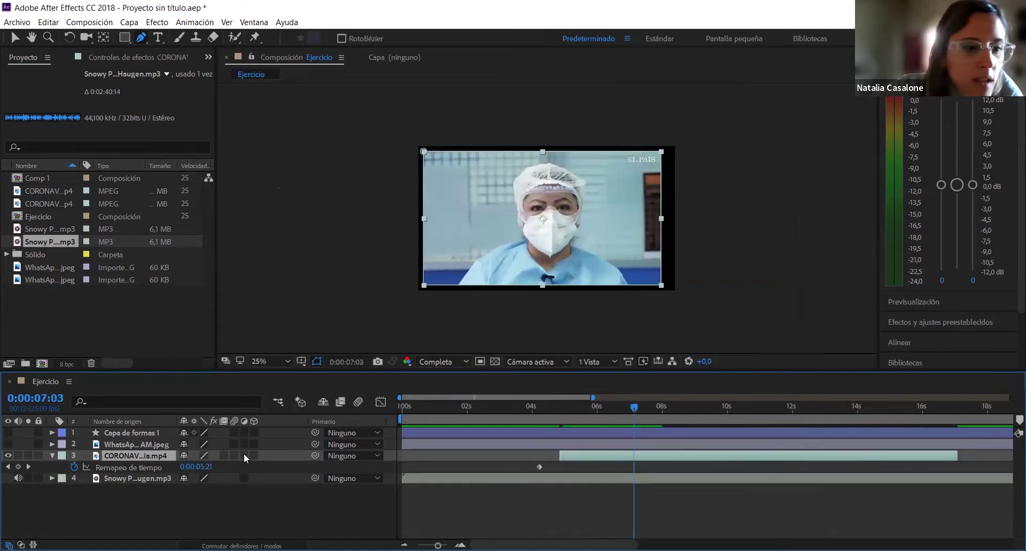
- Slow down the CORONAVIRUS video layer by setting its time-stretch factor (Factor de ampliación) to 150
right_click(589, 457)
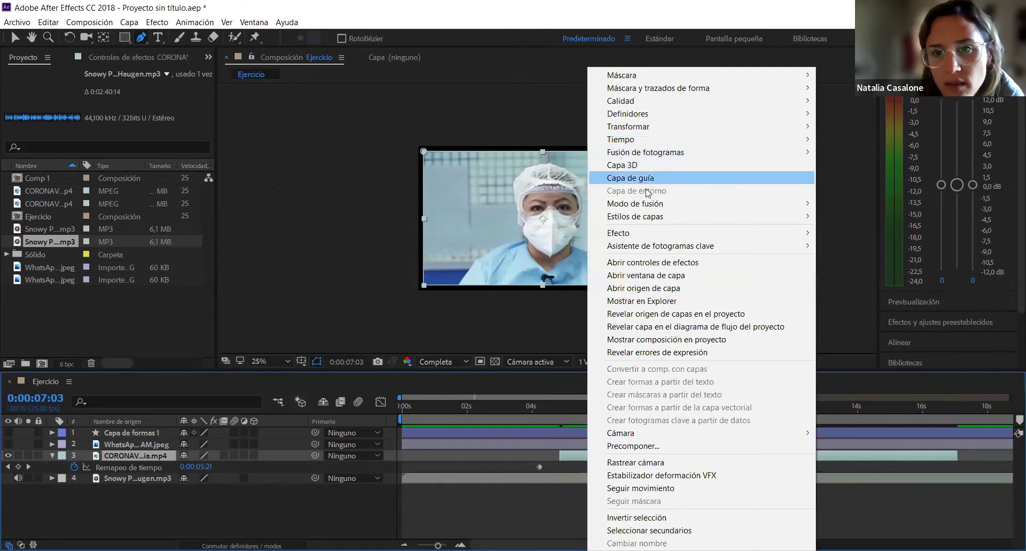
mouse_move(648, 142)
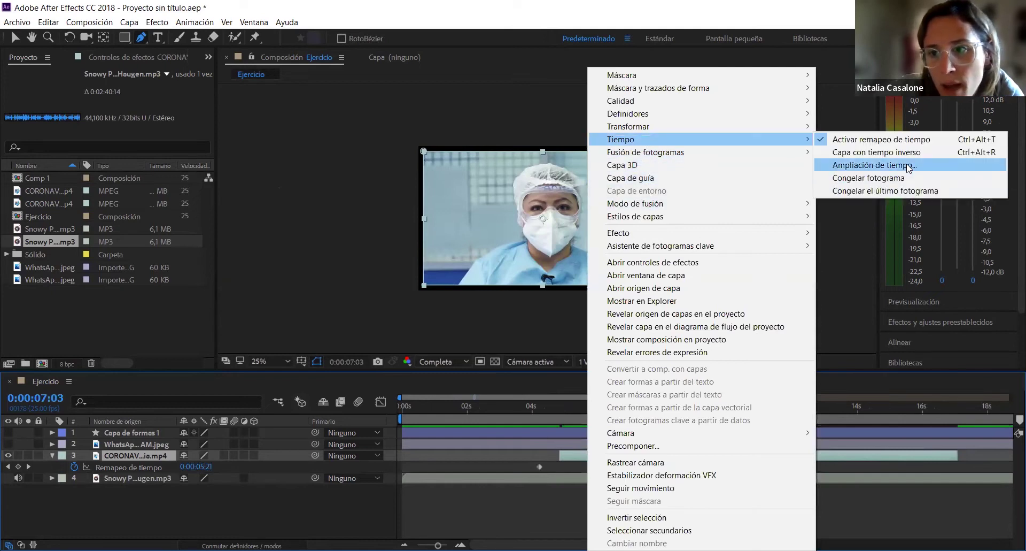
key("Return")
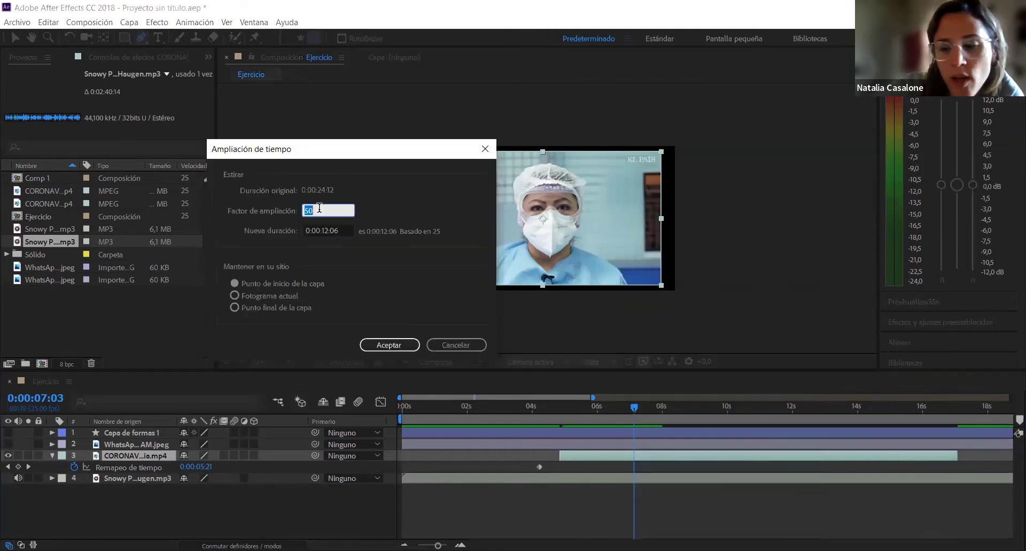
type("100")
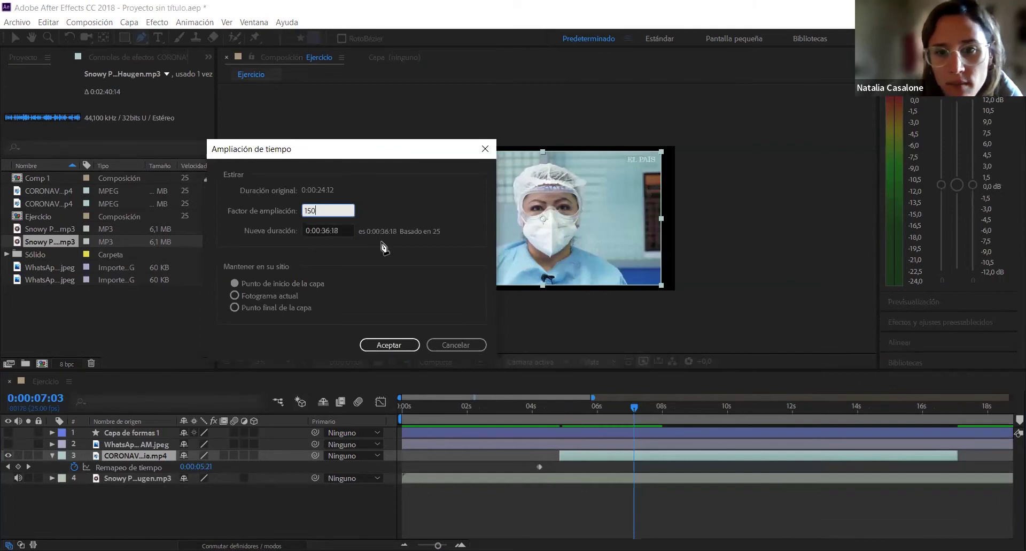
key("Return")
- Preview the slowed-down video from 0:00:05:01
left_click_drag(628, 409, 563, 423)
key("space")
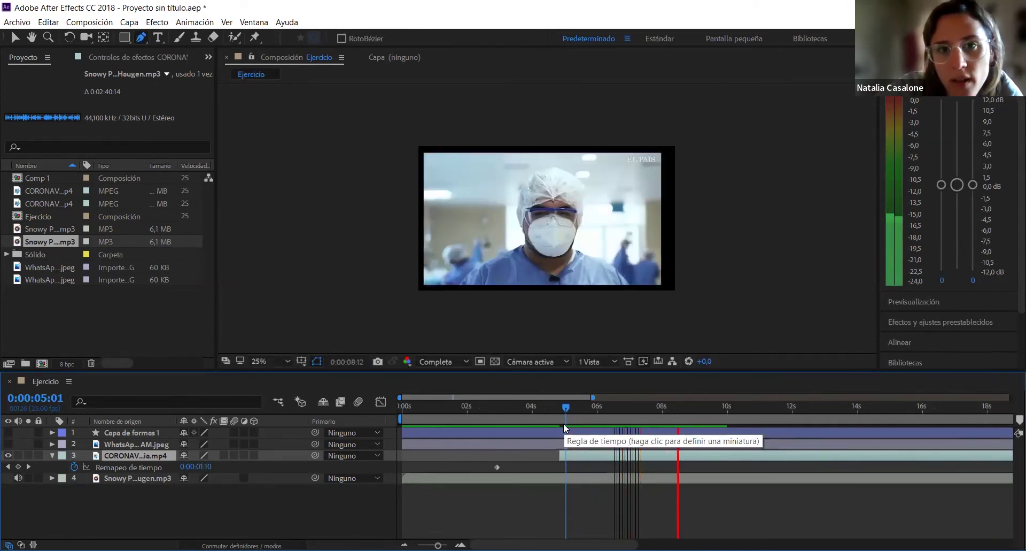
key("space")
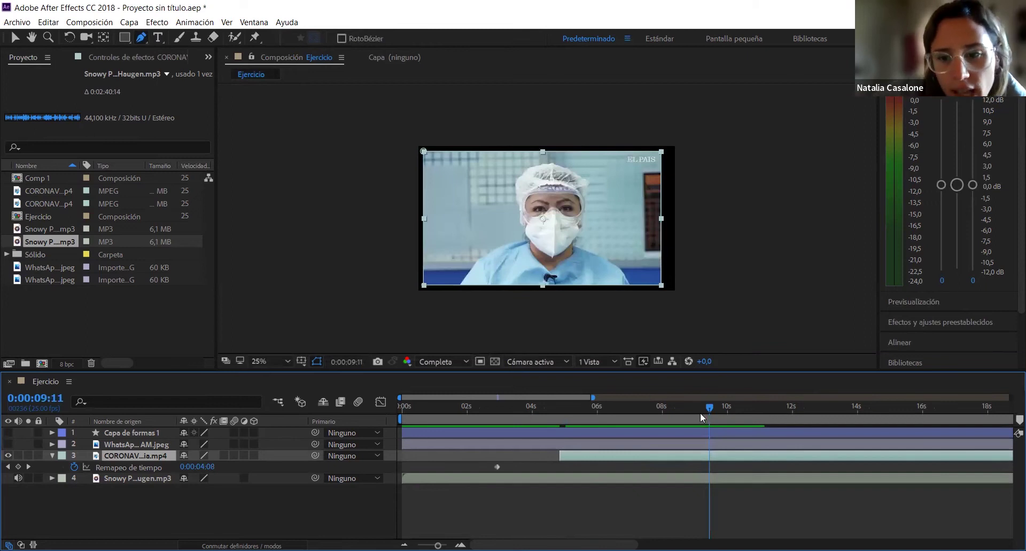
- Scrub the slowed video between 0:00:04:22 and 0:00:08:01 and compare the Capa de formas 1 outline with the filmed people
left_click_drag(707, 406, 560, 421)
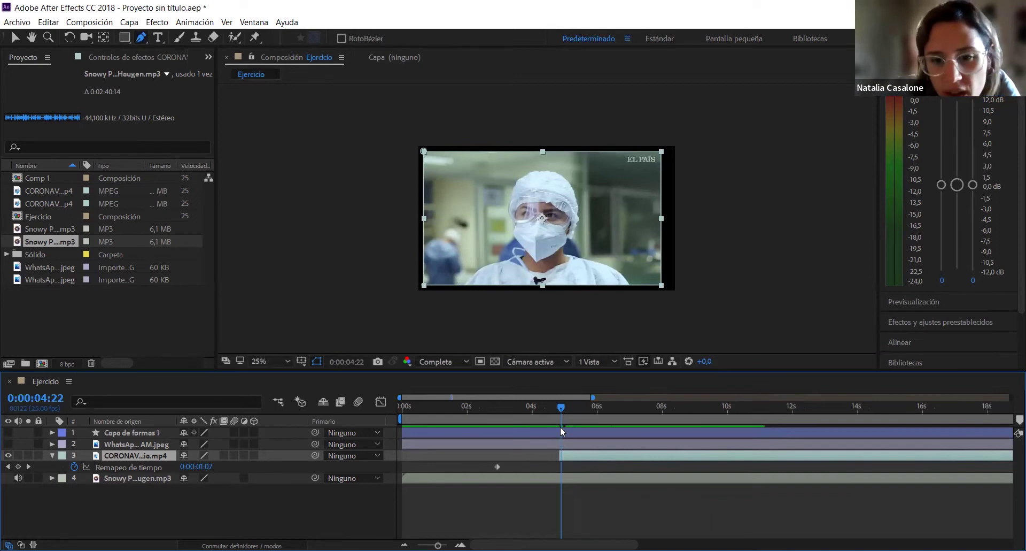
left_click_drag(561, 406, 602, 406)
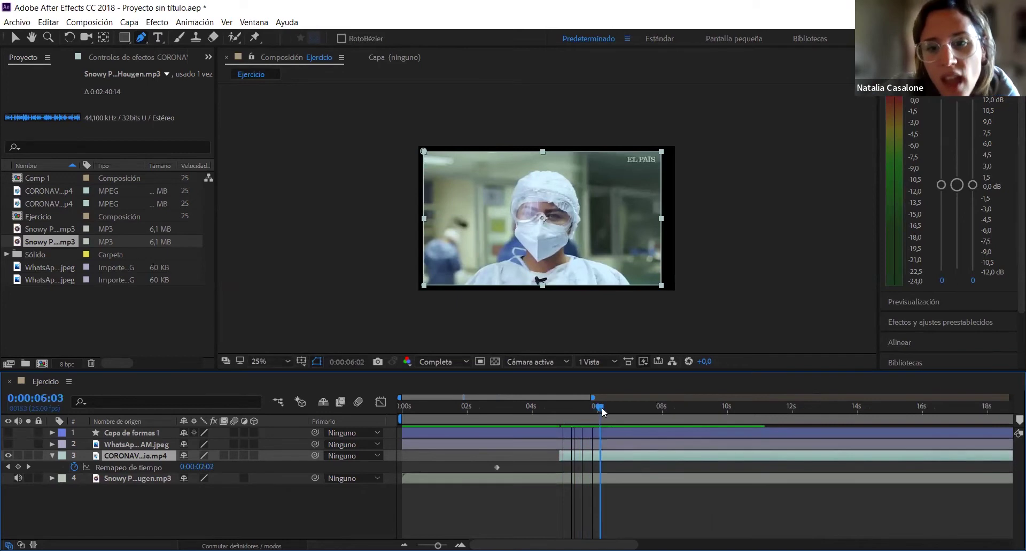
left_click(583, 410)
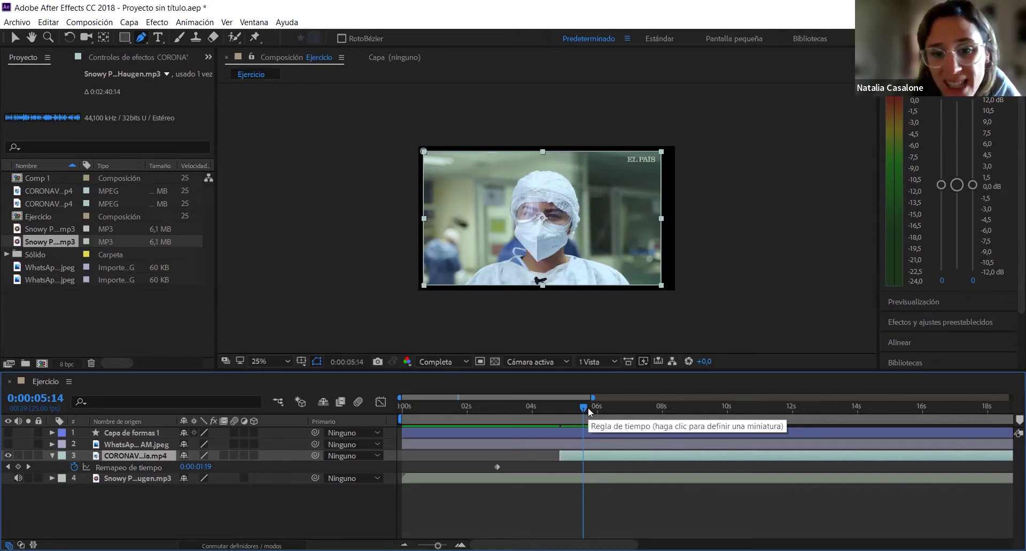
left_click_drag(588, 409, 575, 432)
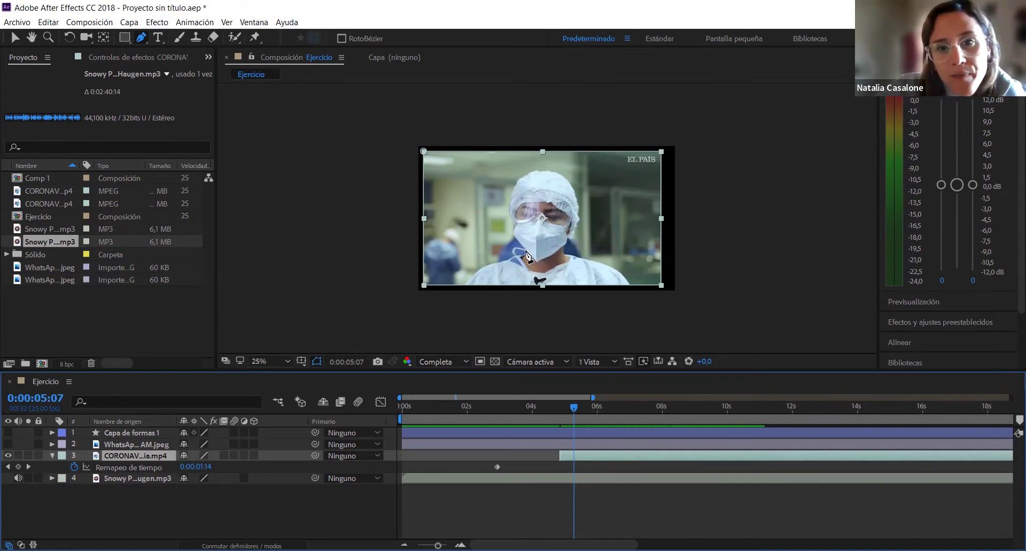
left_click(114, 435)
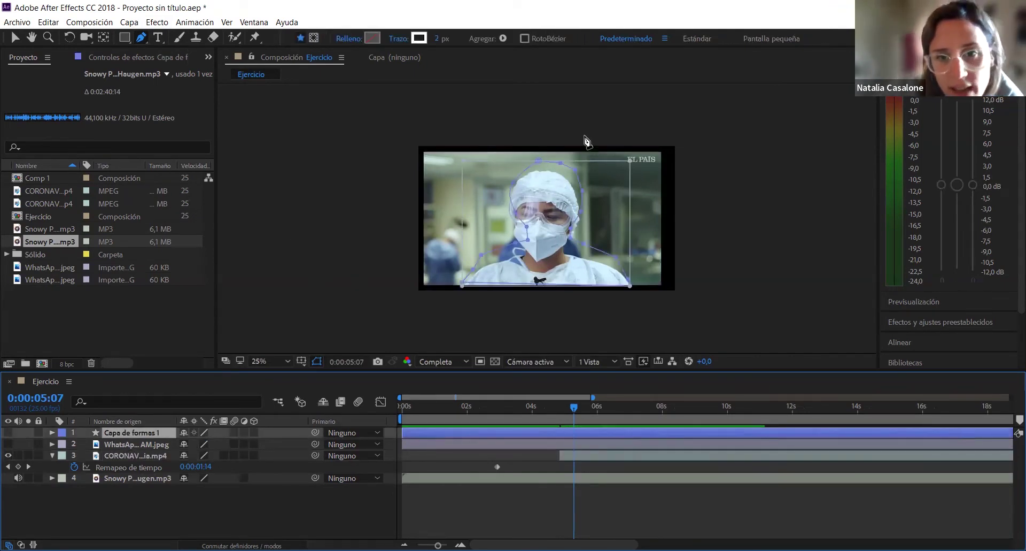
left_click_drag(579, 409, 662, 412)
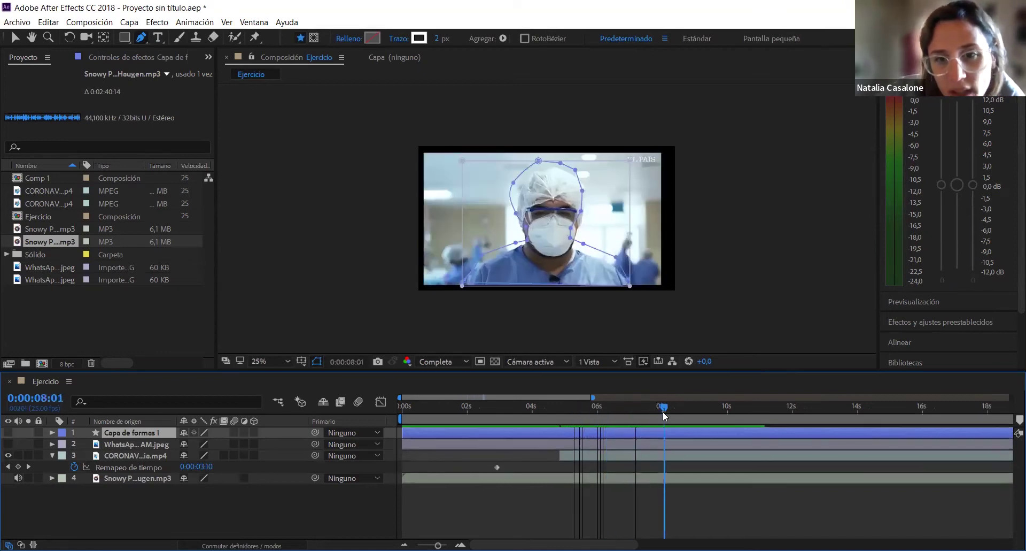
- Shift the CORONAVIRUS video layer slightly within the composition frame using the Selection tool
left_click(16, 37)
left_click(570, 168)
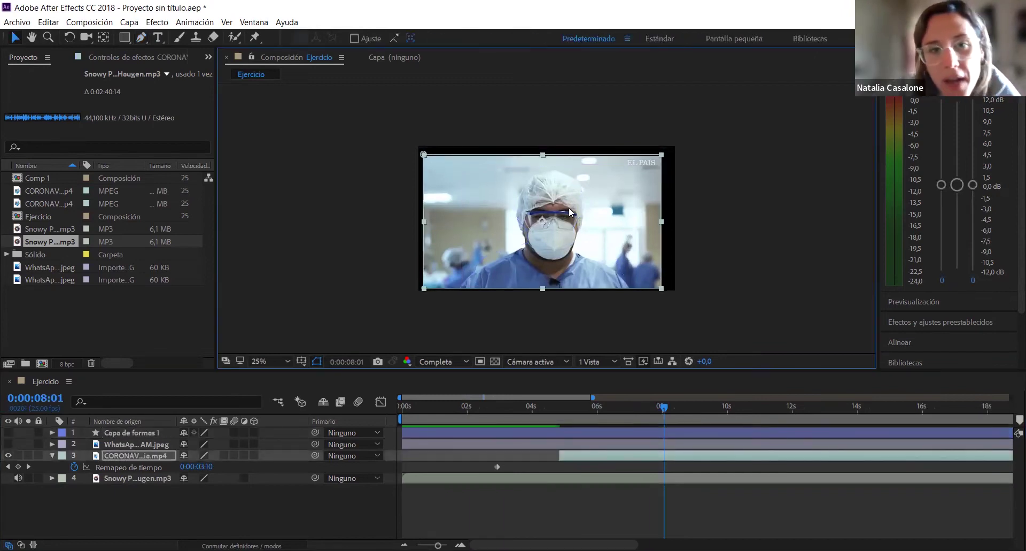
left_click_drag(569, 207, 568, 202)
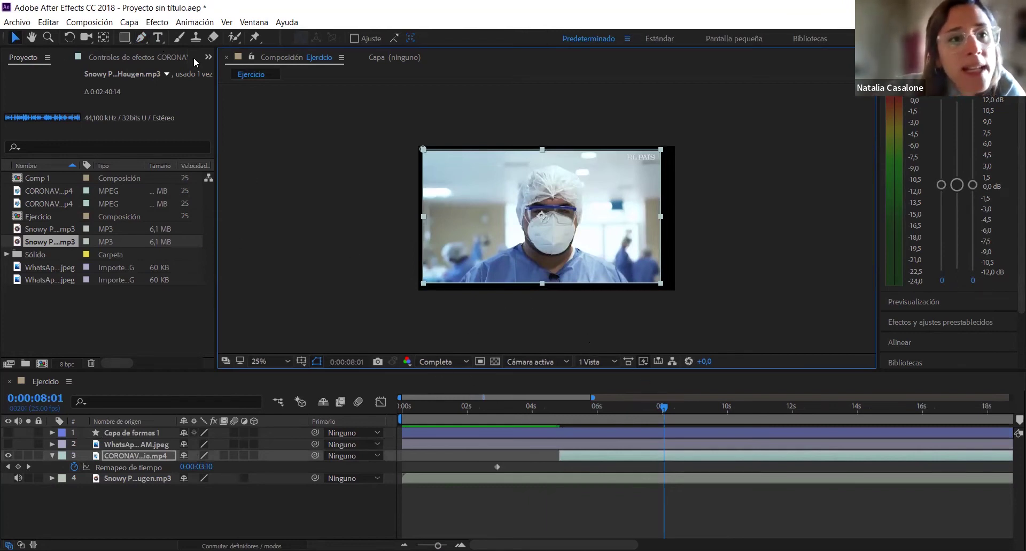
- Apply the CC Cross Blur effect from Desenfocar y enfocar to the CORONAVIRUS video layer
left_click(157, 26)
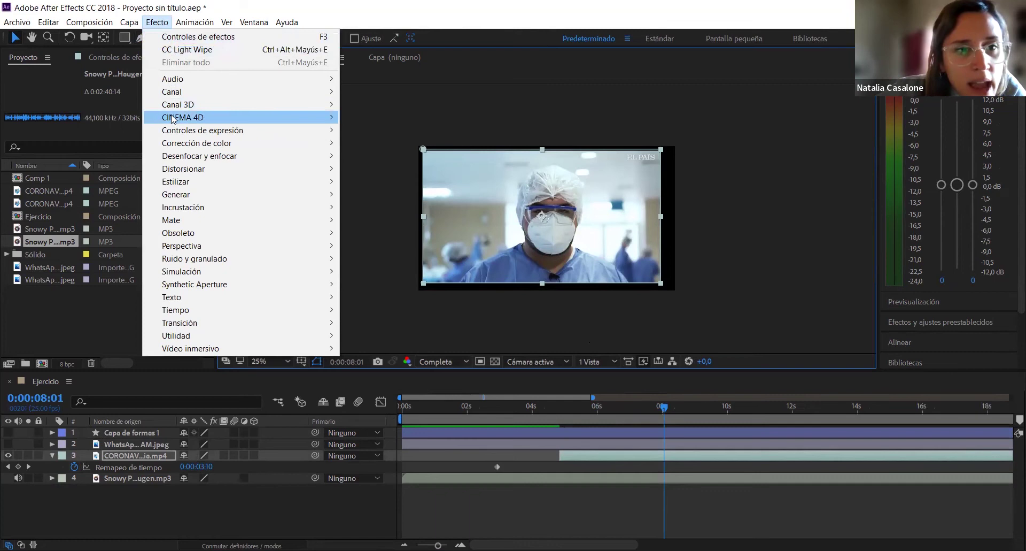
mouse_move(196, 156)
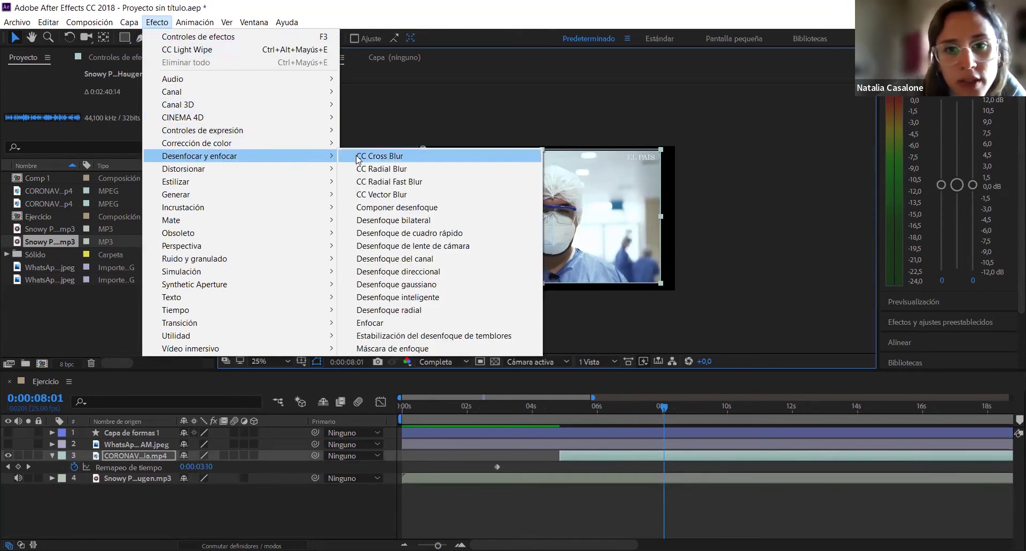
left_click(357, 156)
- Keyframe CC Cross Blur's Radius X from 0 at 0:00:05:13 to 116 at about 0:00:07:00
left_click_drag(663, 409, 582, 415)
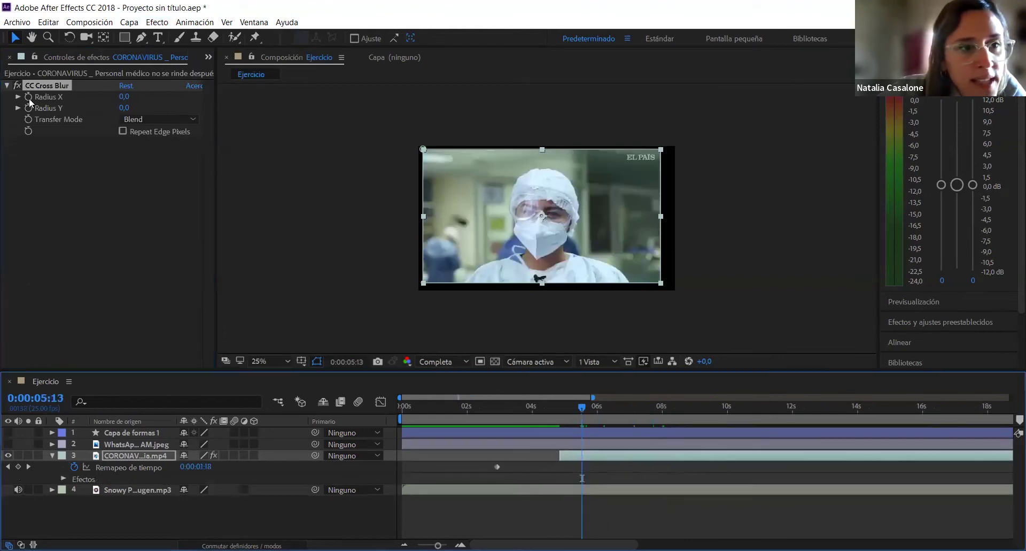
mouse_move(124, 97)
left_mouse_down()
mouse_move(171, 99)
mouse_move(120, 106)
left_mouse_up()
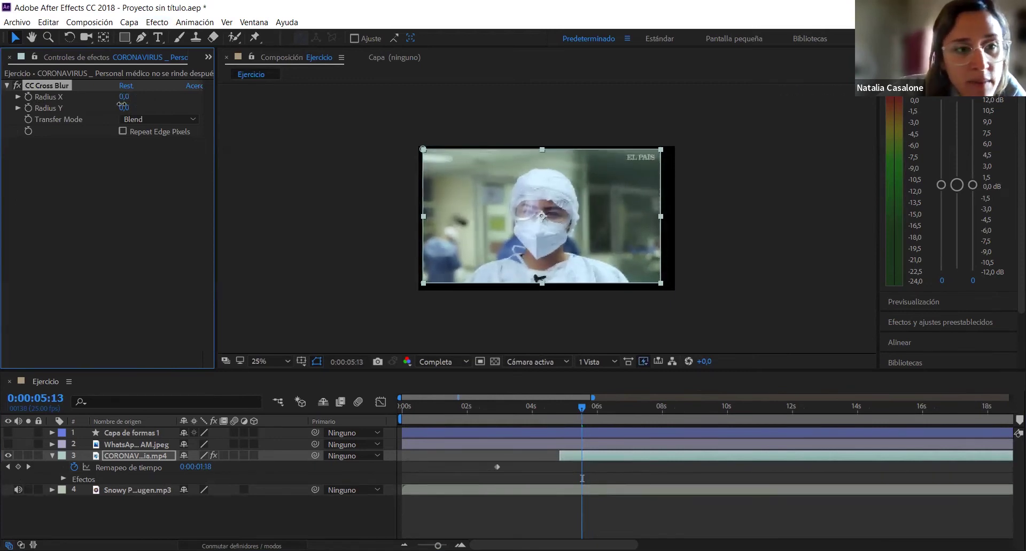
left_click(29, 97)
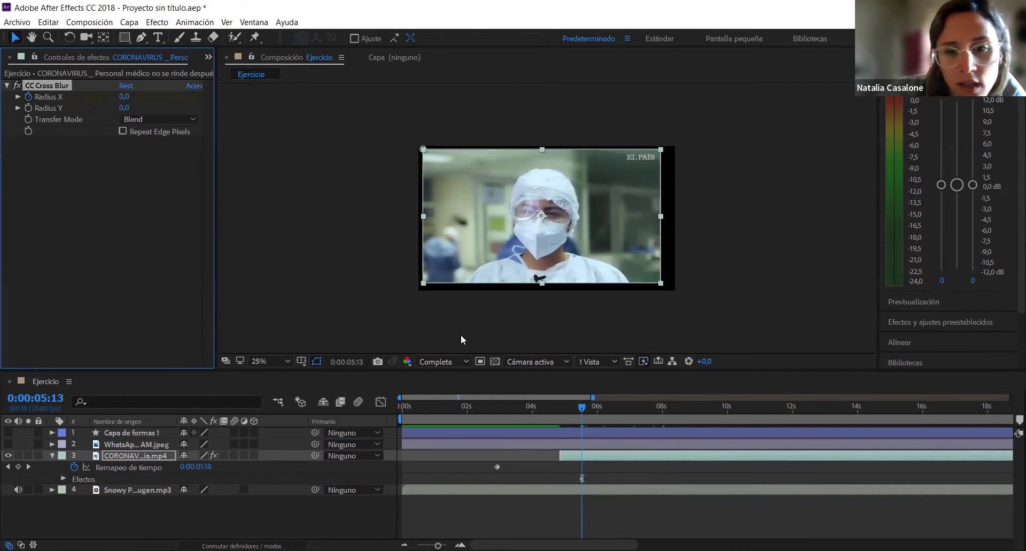
left_click_drag(584, 409, 631, 409)
left_click_drag(123, 98, 209, 108)
- Preview the Radius X blur animation from 0:00:05:06
left_click_drag(628, 408, 573, 415)
key("space")
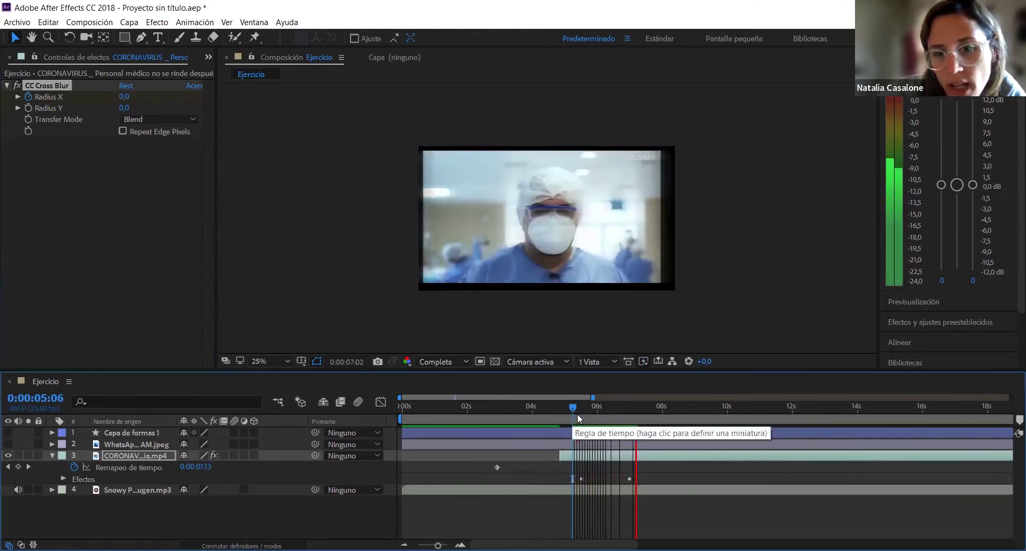
key("space")
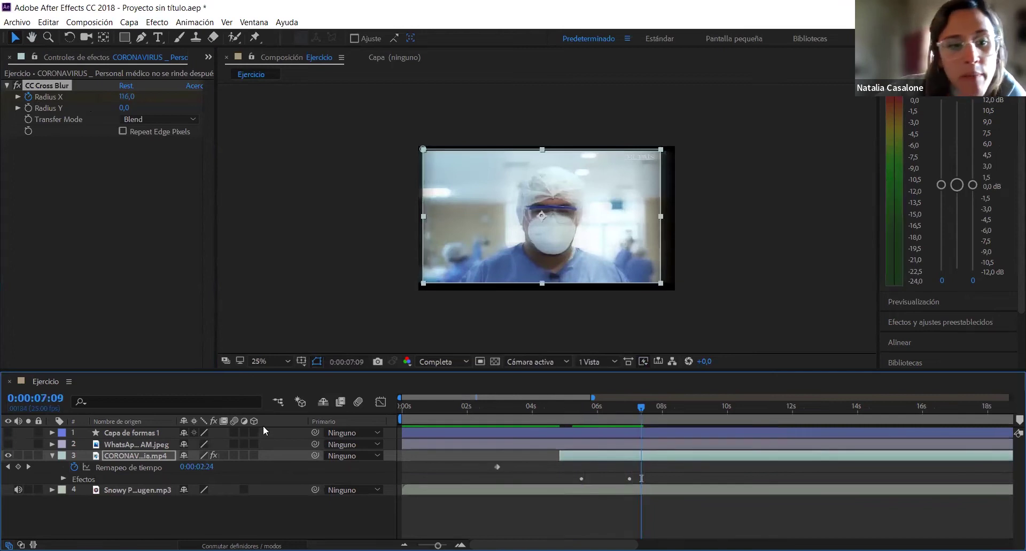
- Collapse the CORONAVIRUS layer's properties and move the current time back to 0:00:03:10
left_click(52, 455)
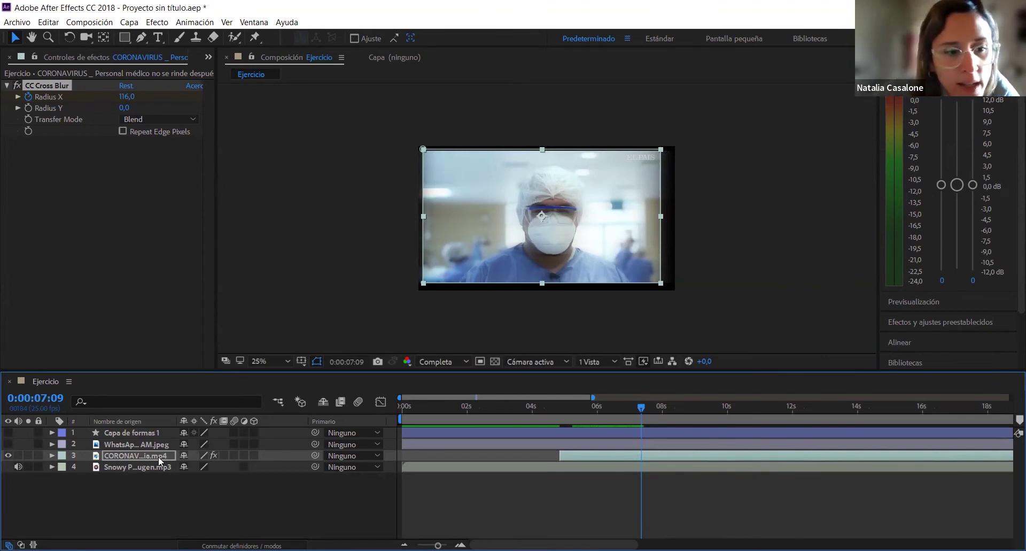
left_click(127, 434)
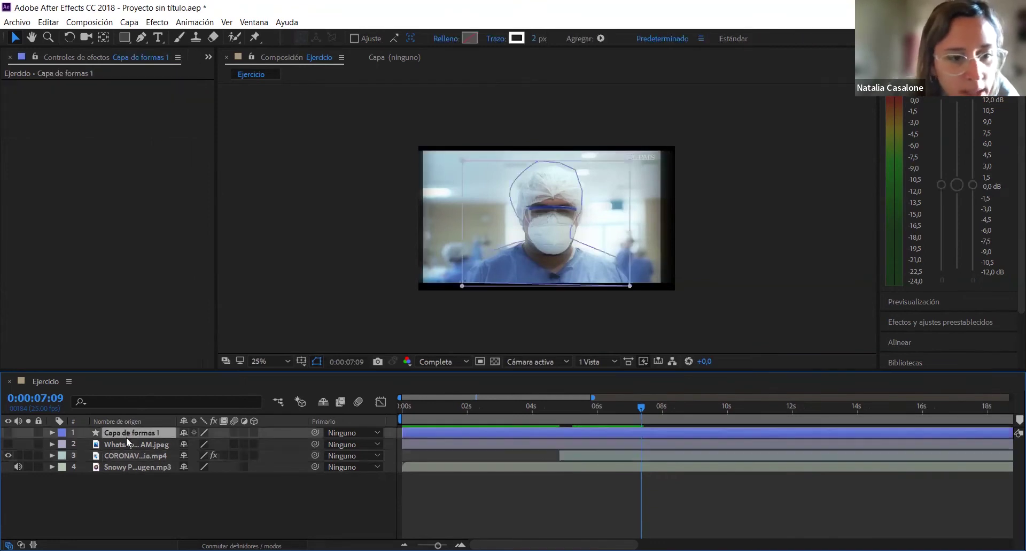
left_click(520, 173)
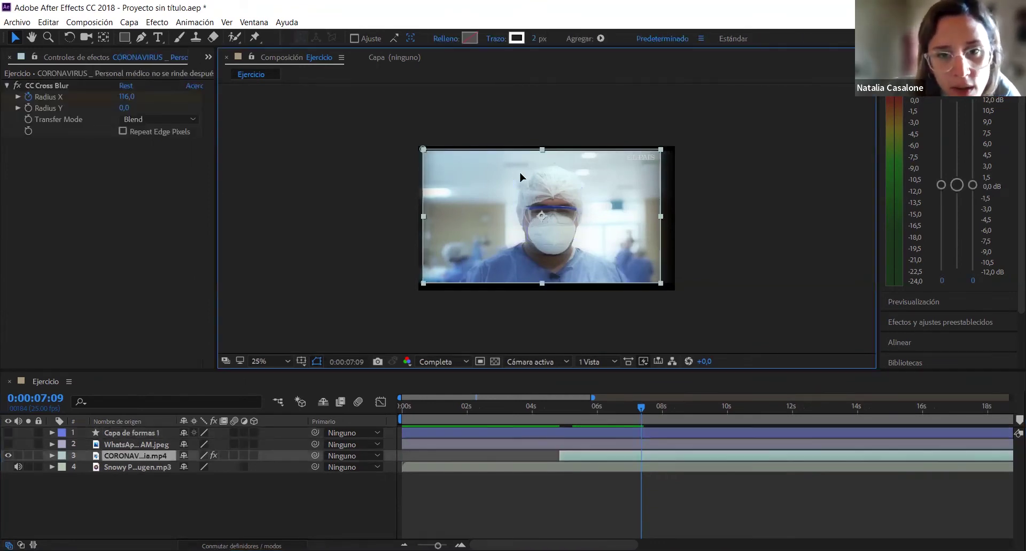
left_click(127, 434)
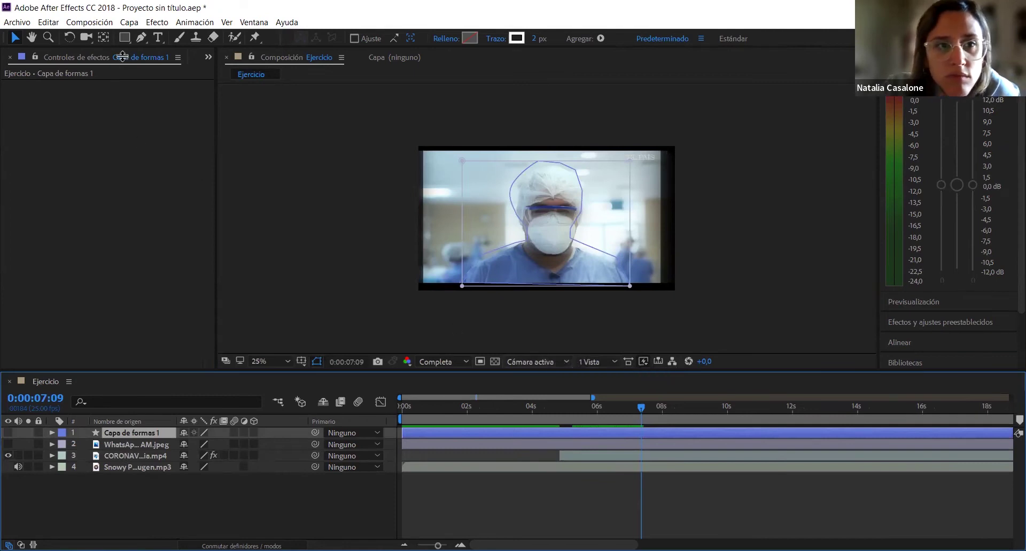
left_click(184, 25)
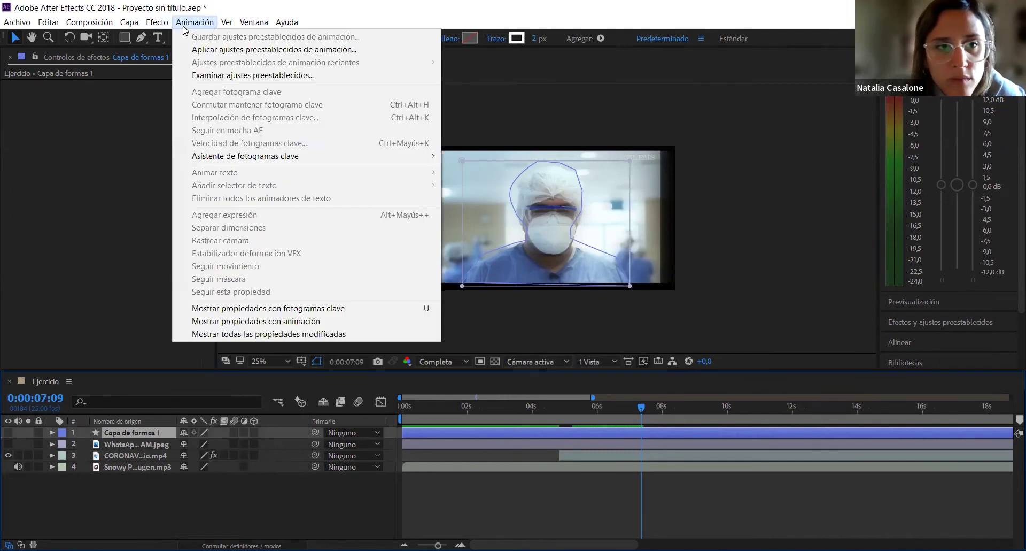
left_click(184, 25)
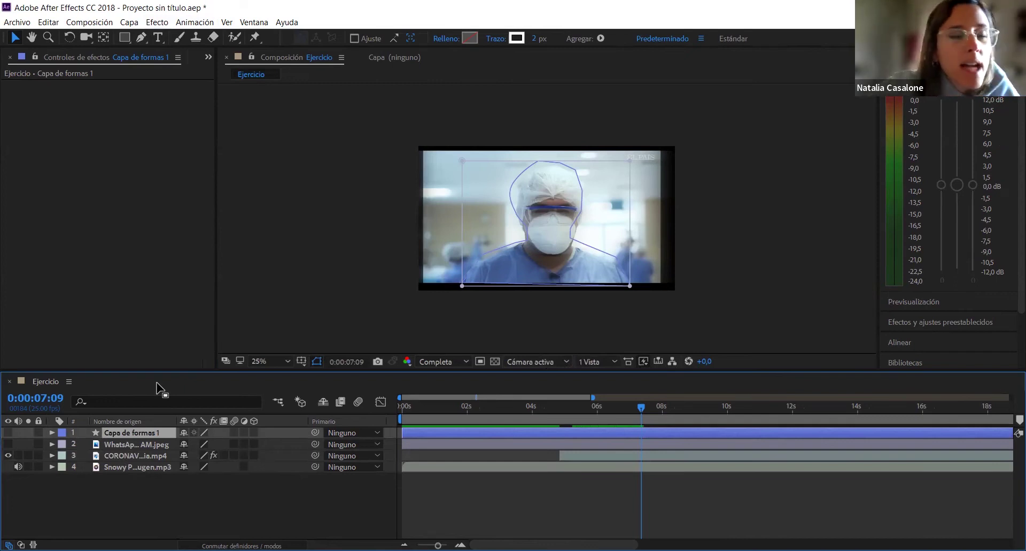
left_click(260, 222)
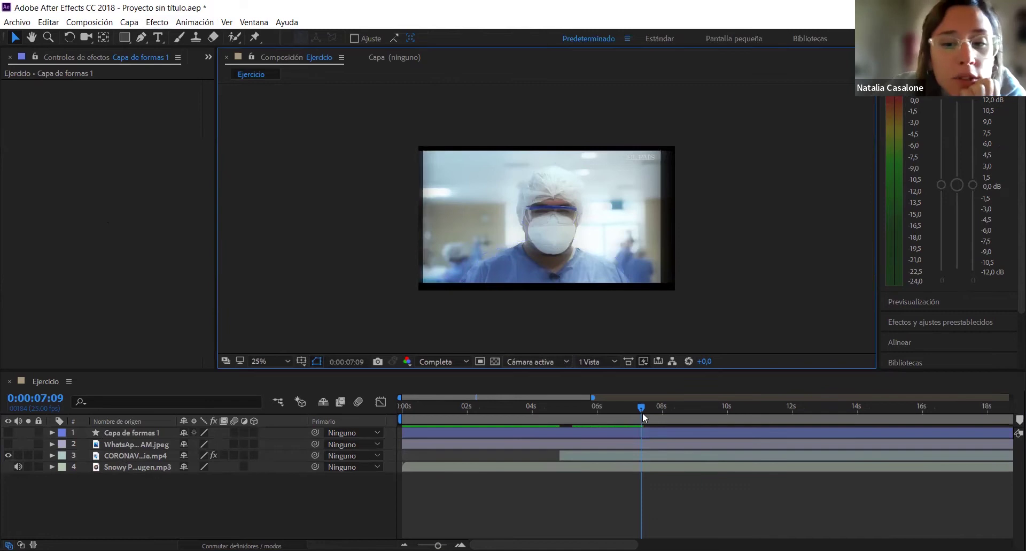
left_click_drag(642, 409, 514, 408)
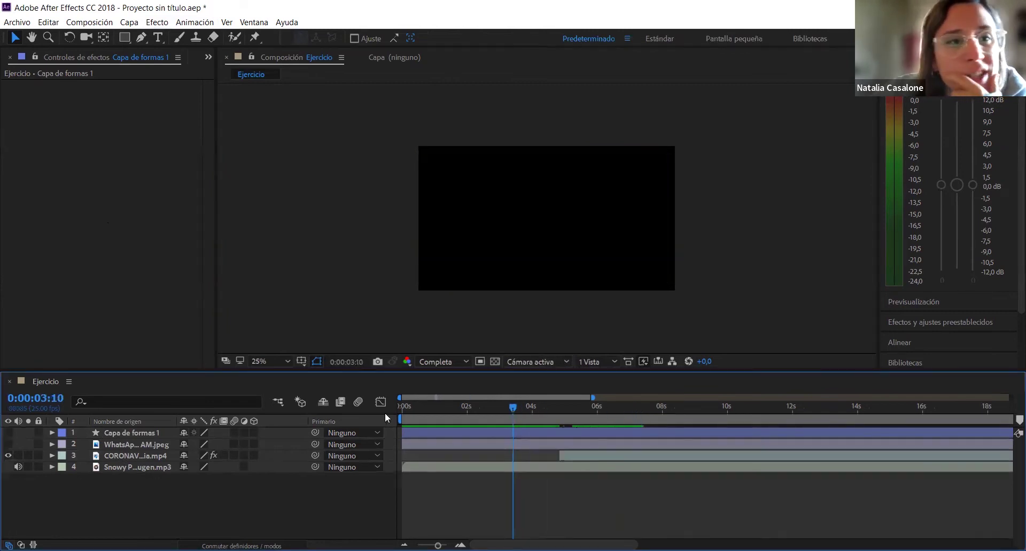
- Add the Ejercicio composition to the render queue
left_click(89, 23)
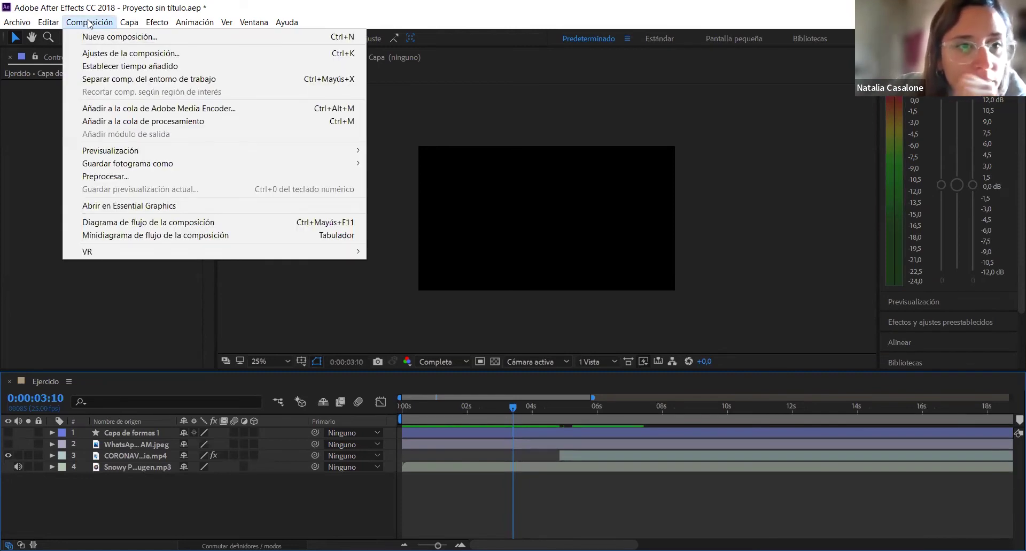
left_click(35, 113)
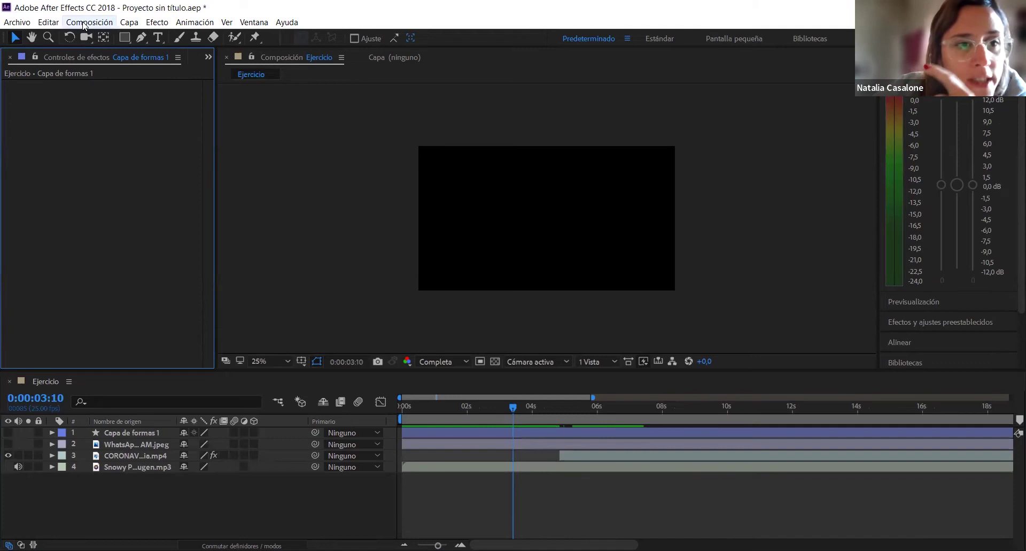
left_click(85, 23)
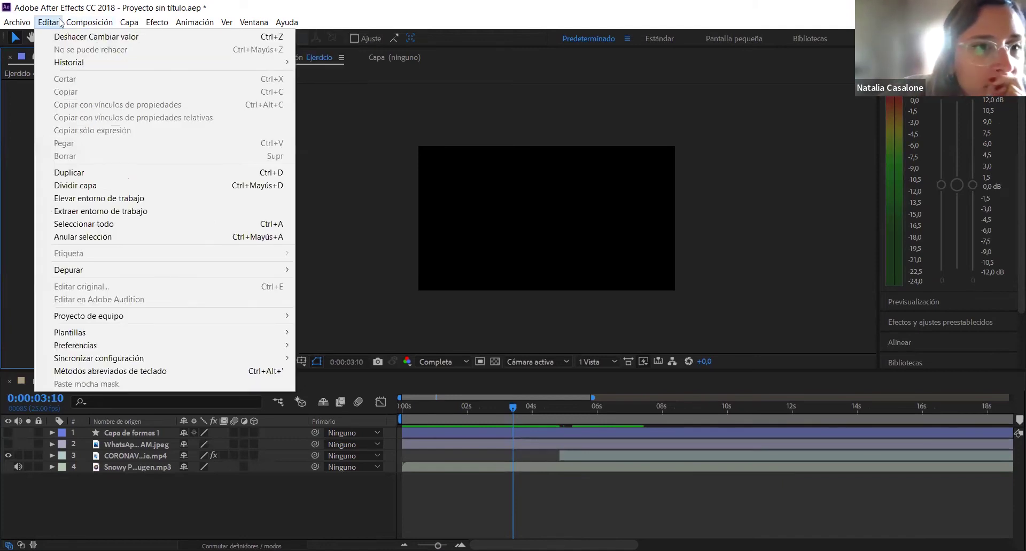
mouse_move(85, 22)
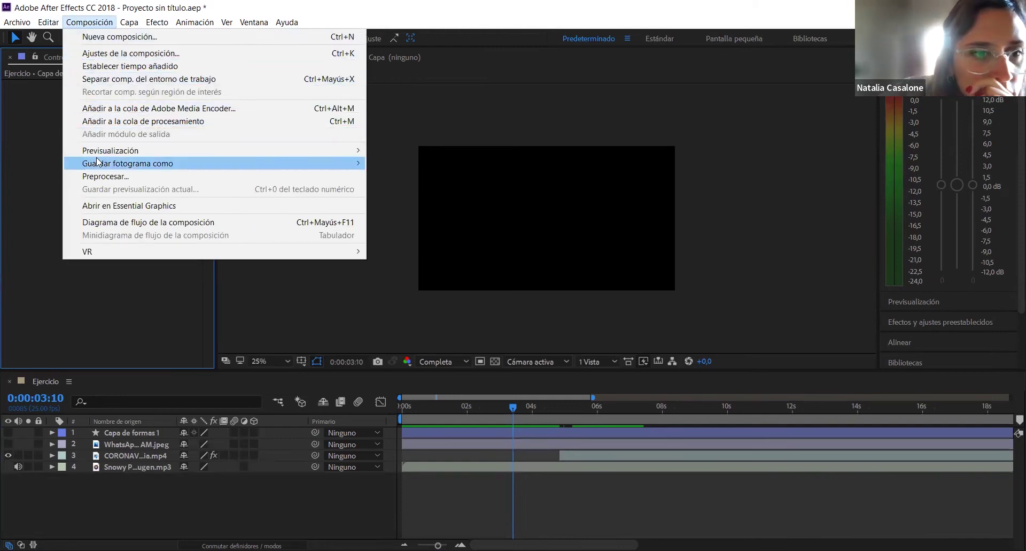
left_click(105, 122)
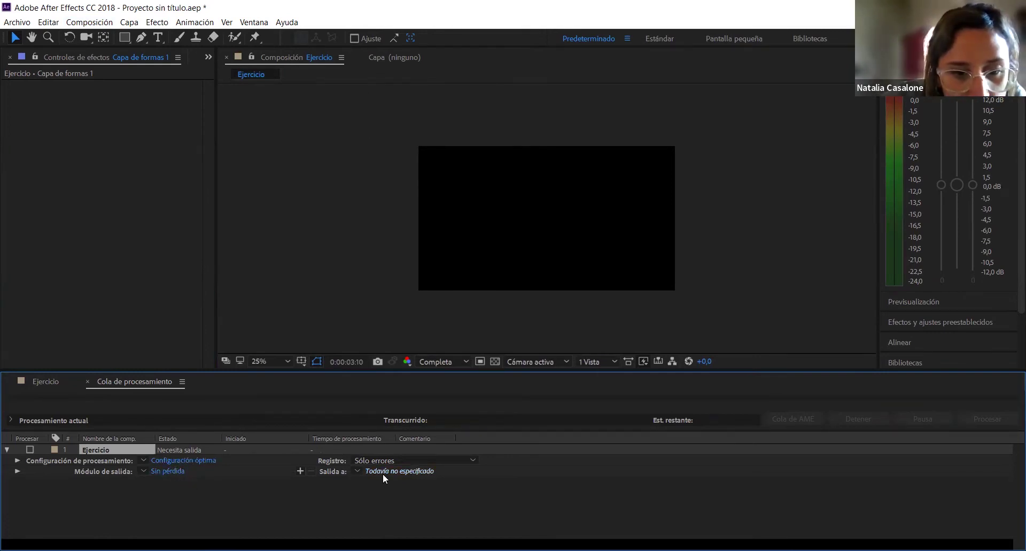
- Review the output module's available formats and the output file's name and destination for the Ejercicio render item
left_click(174, 471)
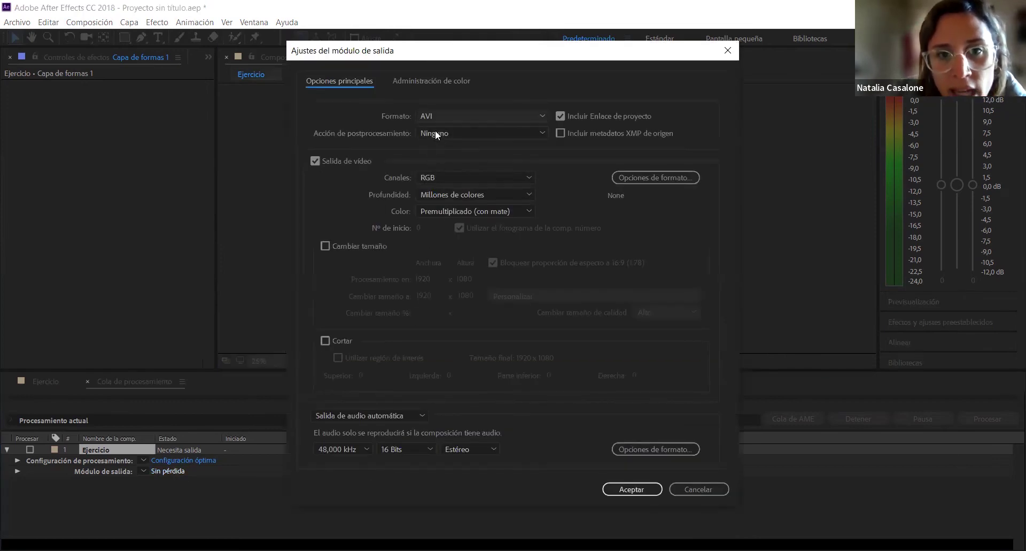
left_click(435, 116)
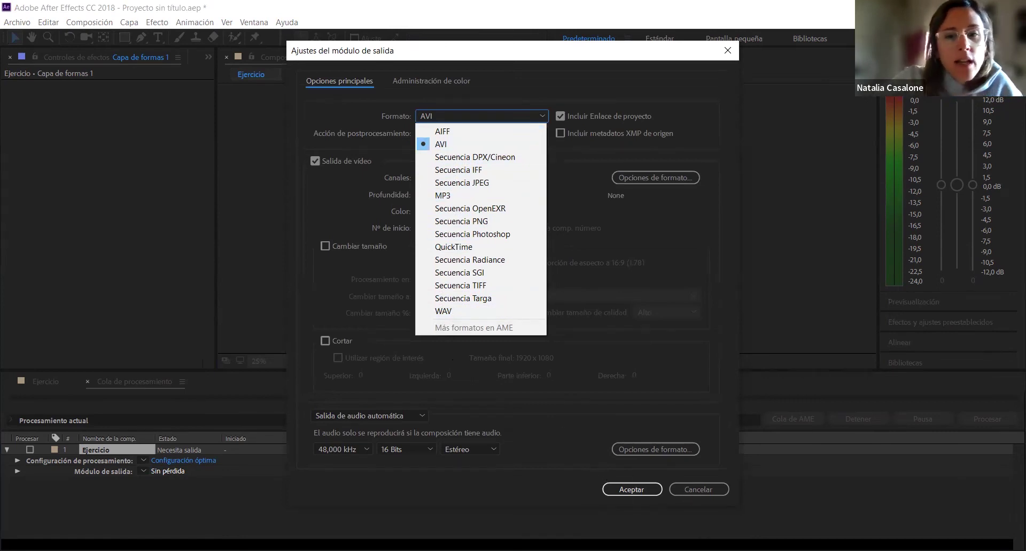
key("Escape")
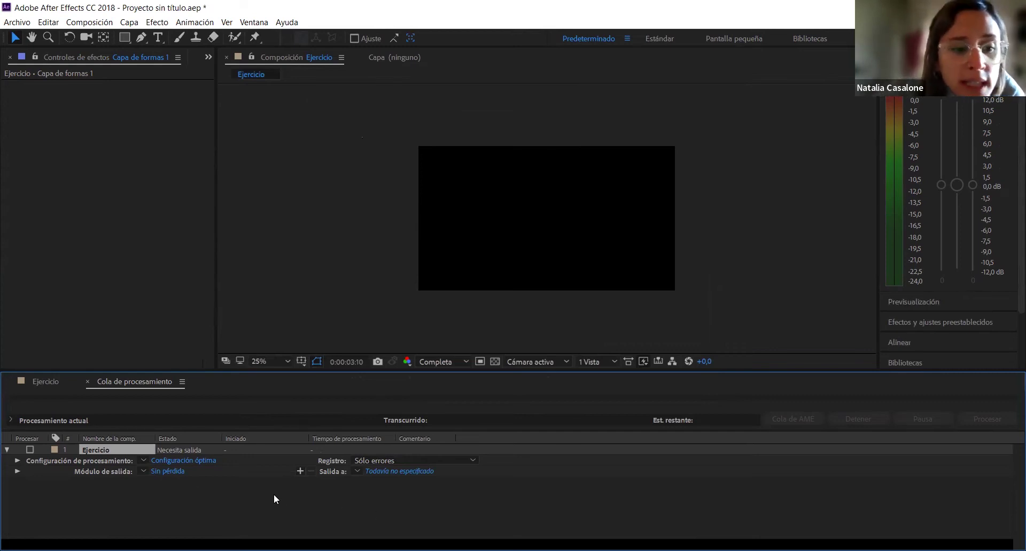
left_click(167, 470)
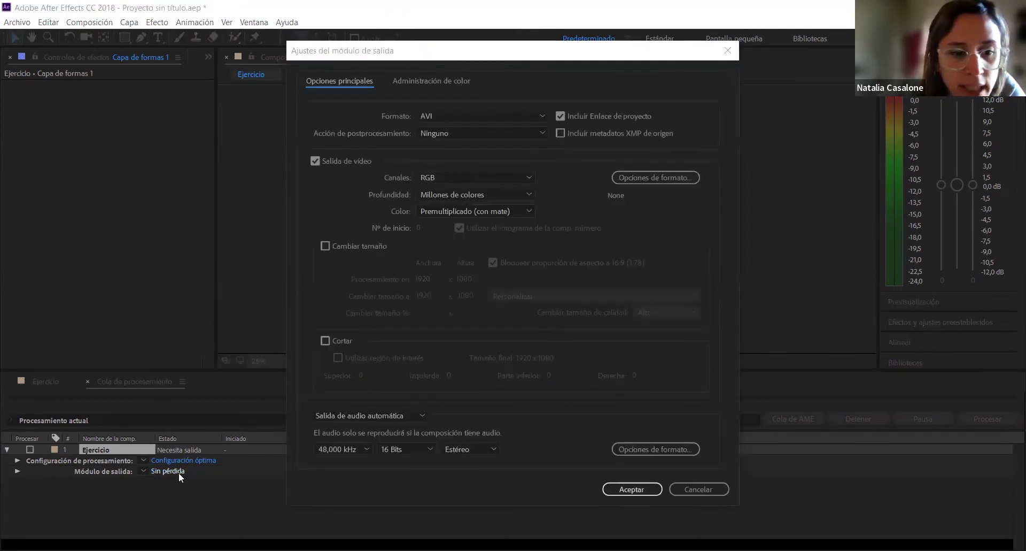
left_click(704, 487)
left_click(377, 471)
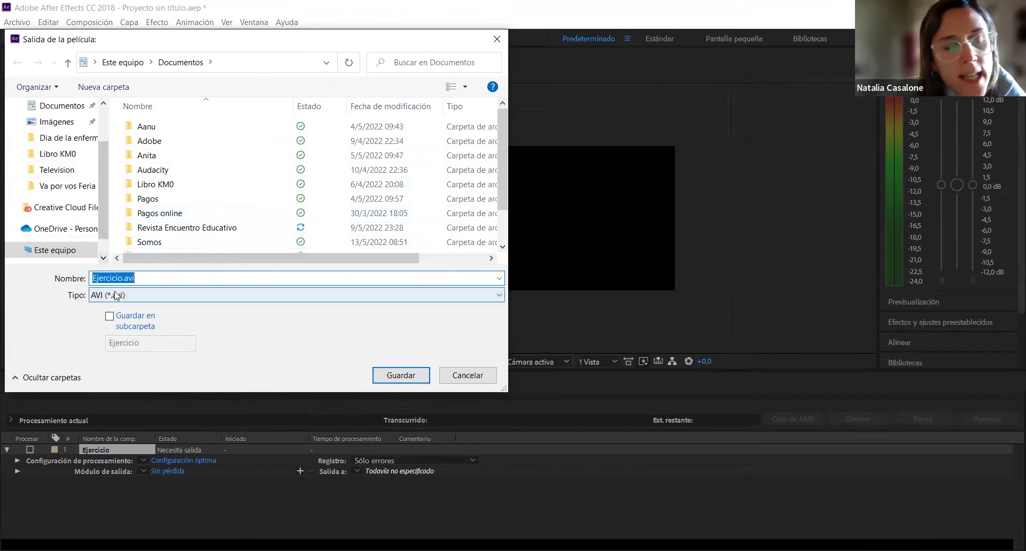
left_click(457, 369)
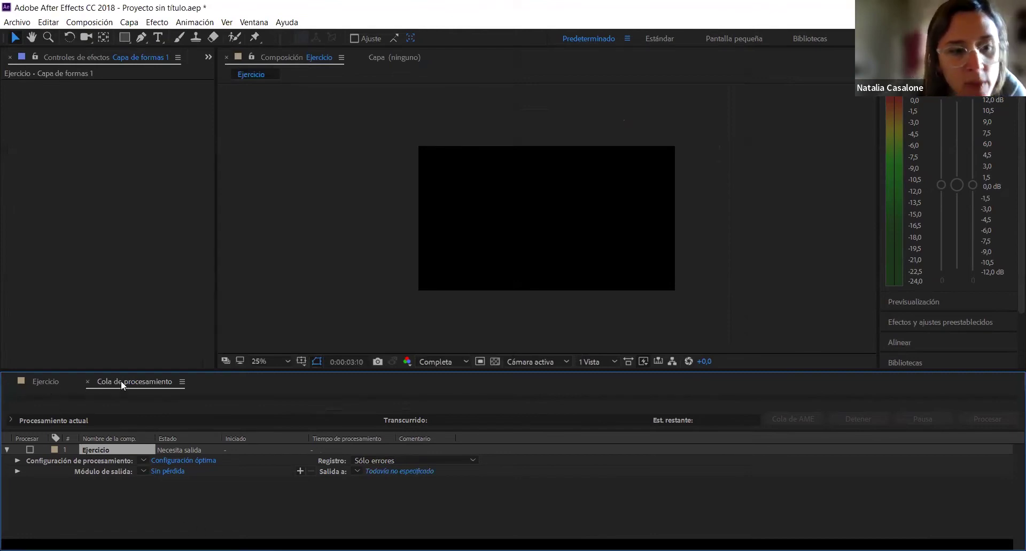
- Trim the Ejercicio work area to end at about 42 s, near the end of the CORONAVIRUS clip
left_click(48, 384)
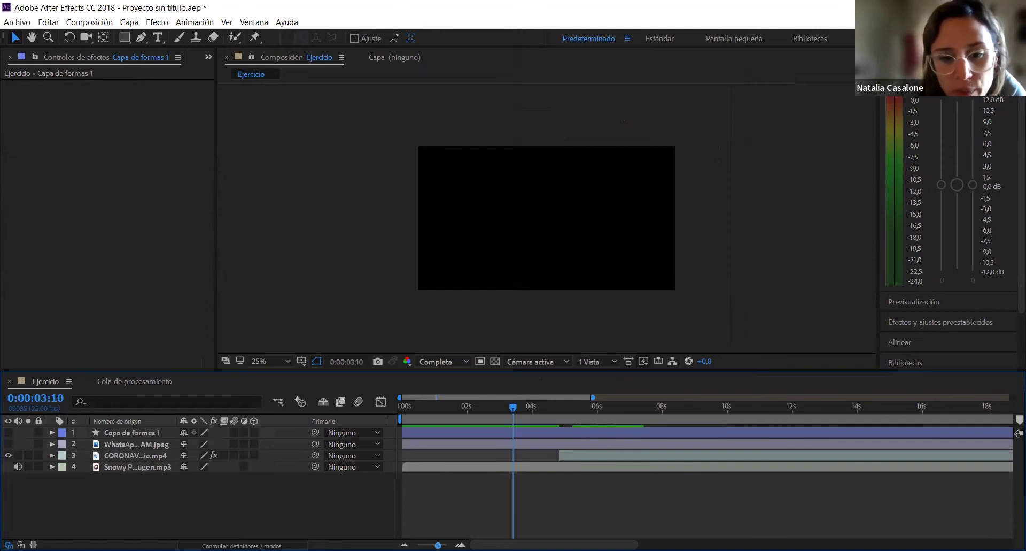
scroll(428, 524, "down", 5)
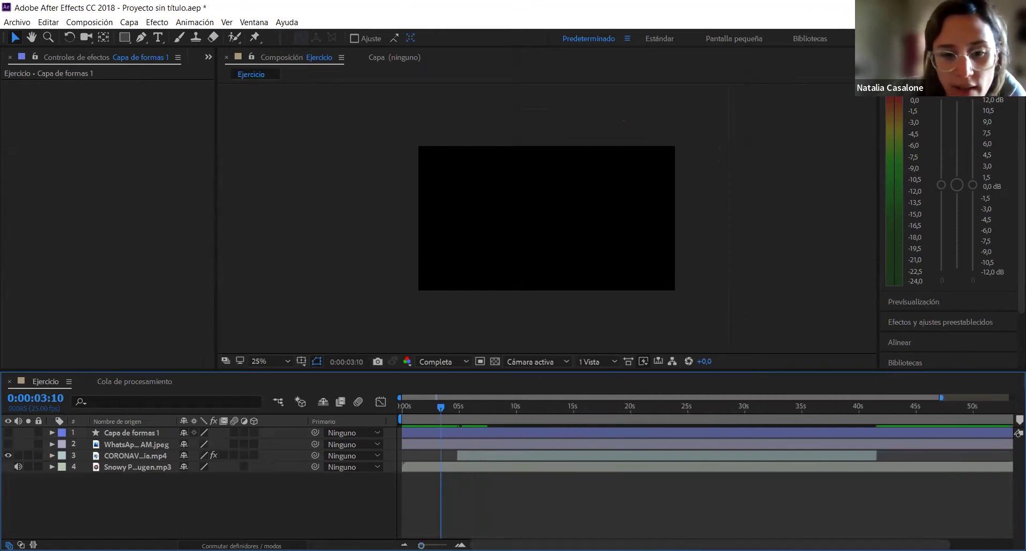
scroll(1018, 433, "down", 1)
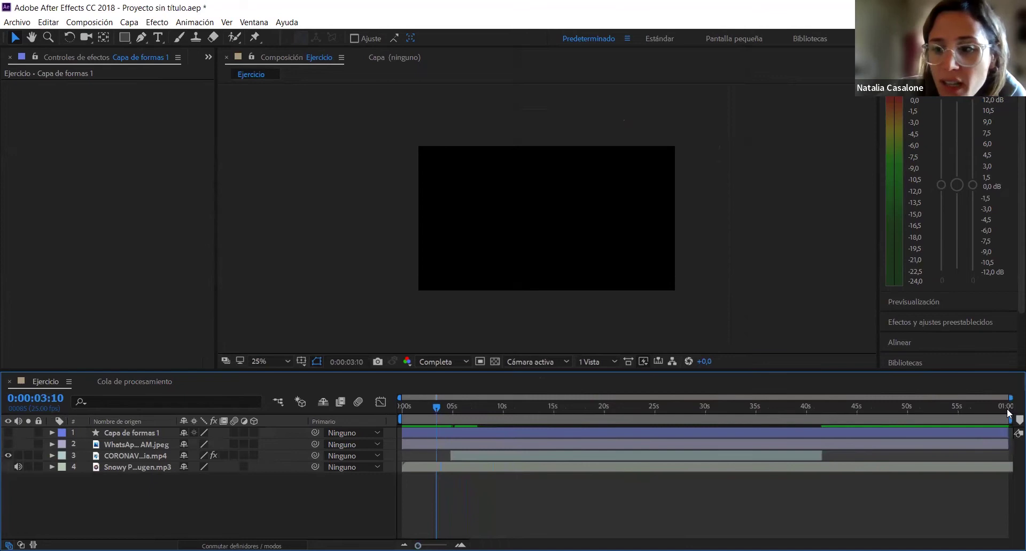
left_click_drag(1010, 397, 829, 412)
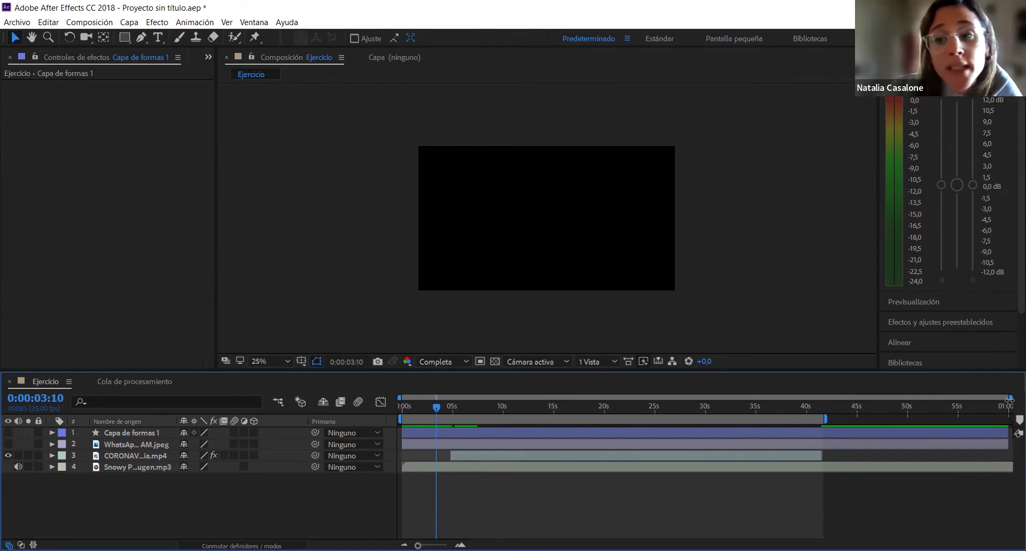
left_click_drag(1010, 400, 912, 406)
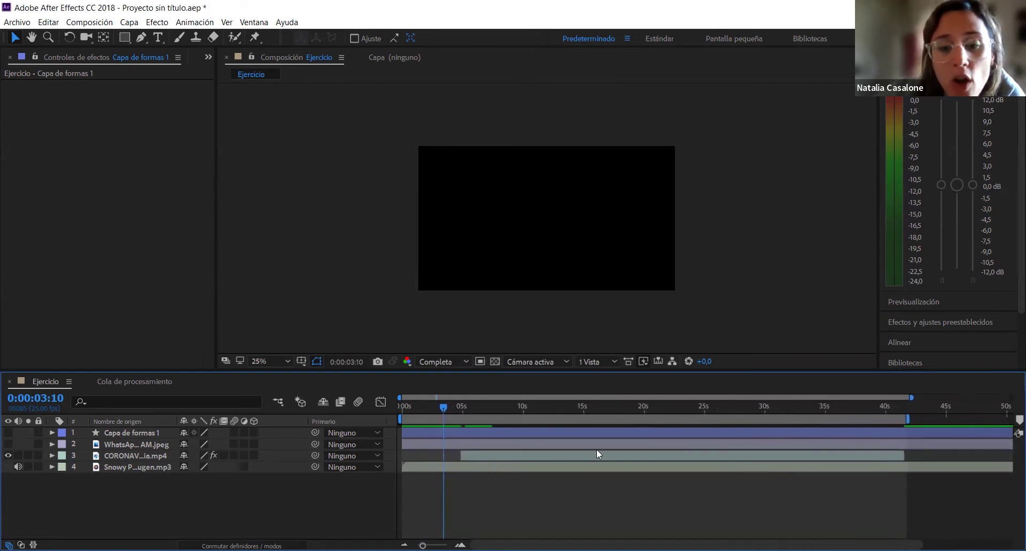
- Extend the Ejercicio work area's end back to the end of the composition
left_click_drag(422, 546, 433, 545)
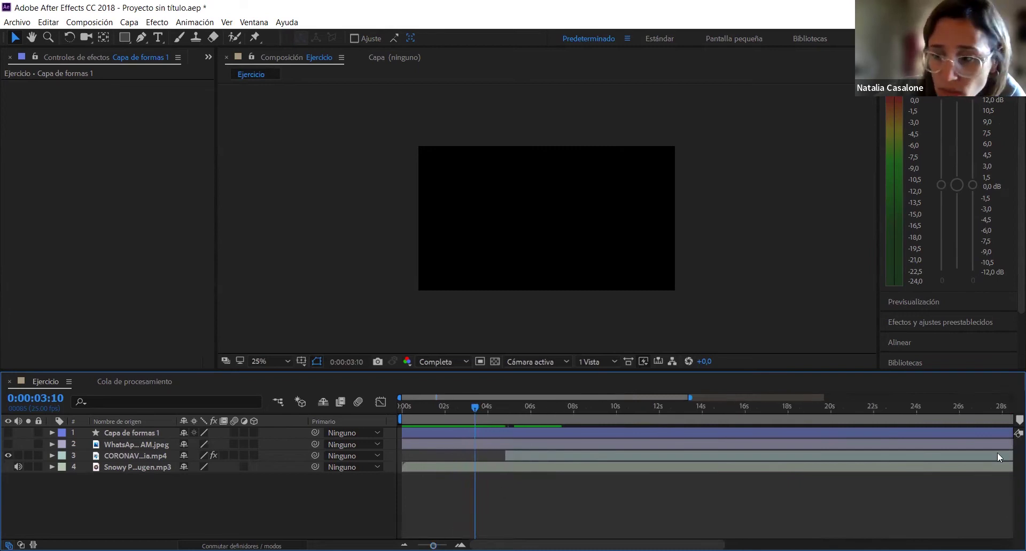
left_click_drag(434, 545, 417, 545)
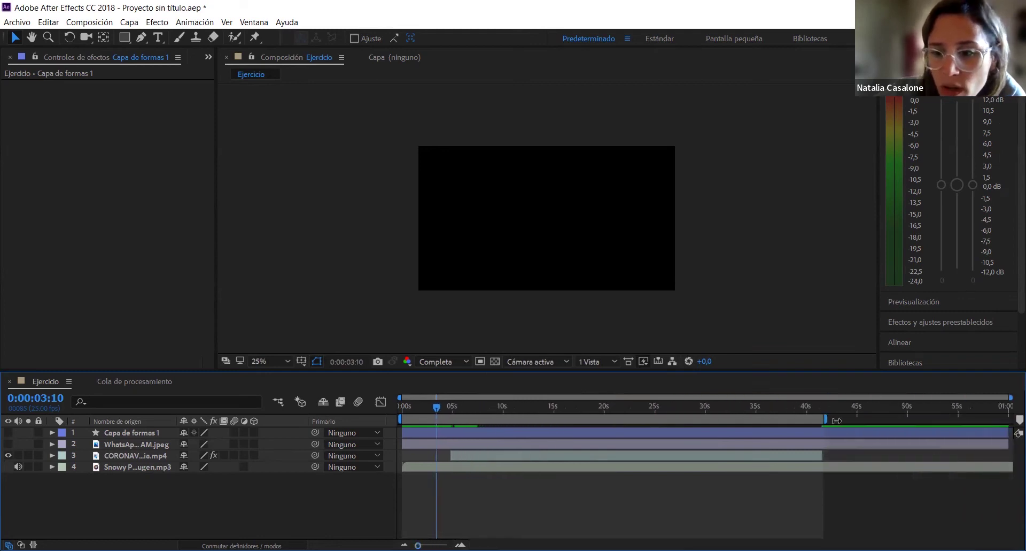
left_click_drag(826, 420, 1009, 419)
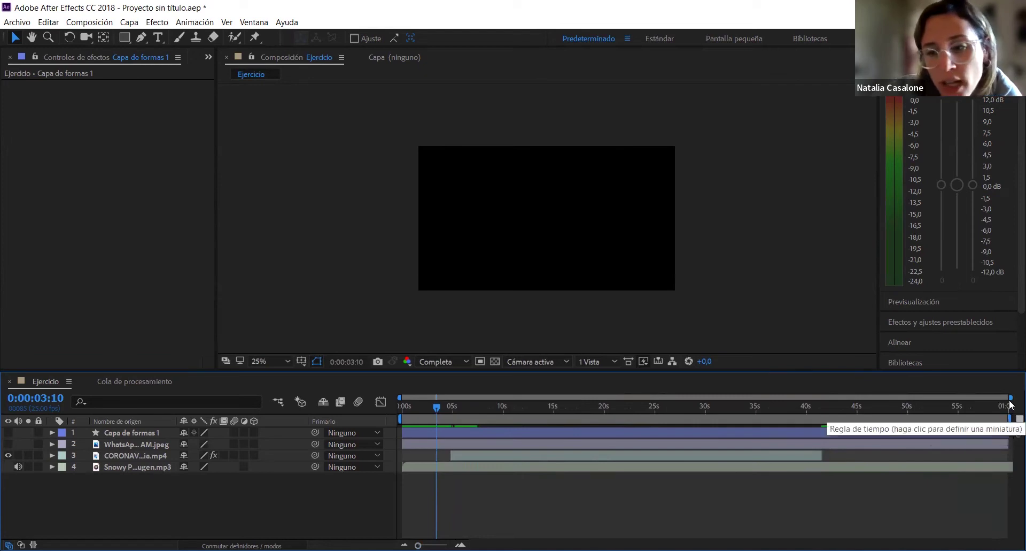
mouse_move(1009, 398)
left_mouse_down()
mouse_move(904, 405)
mouse_move(1010, 410)
left_mouse_up()
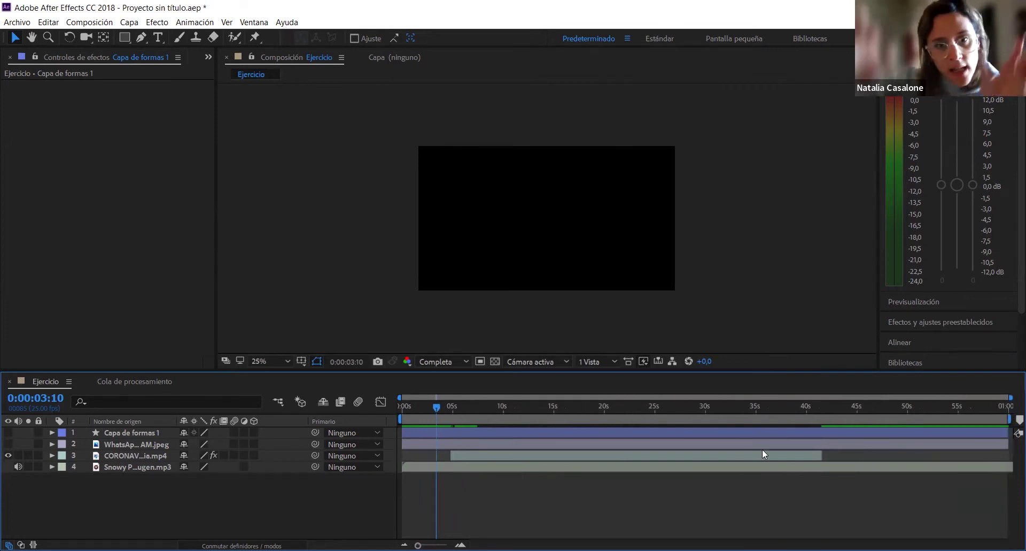
- Turn on visibility for the Capa de formas 1 and WhatsApp image layers in the Ejercicio composition
left_click(140, 381)
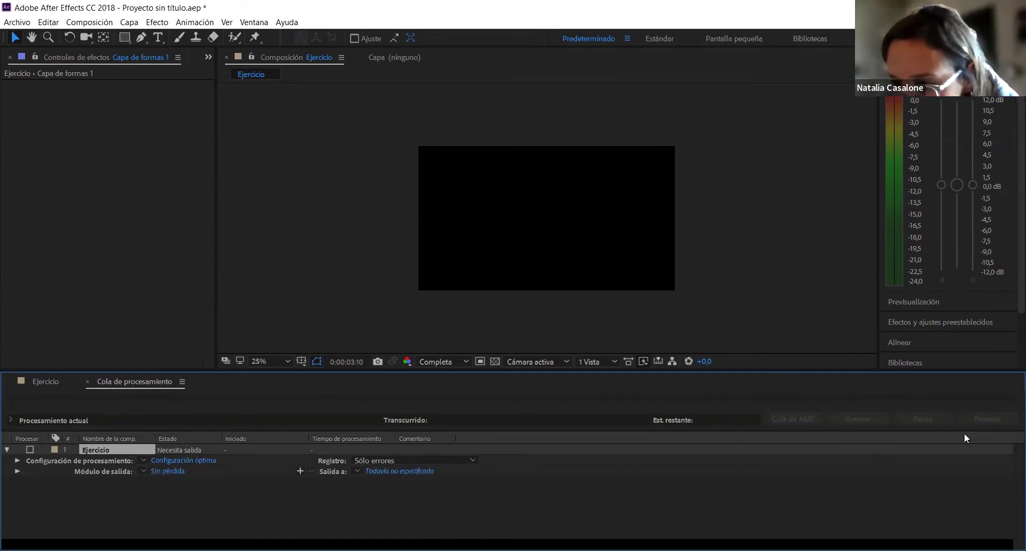
left_click(43, 382)
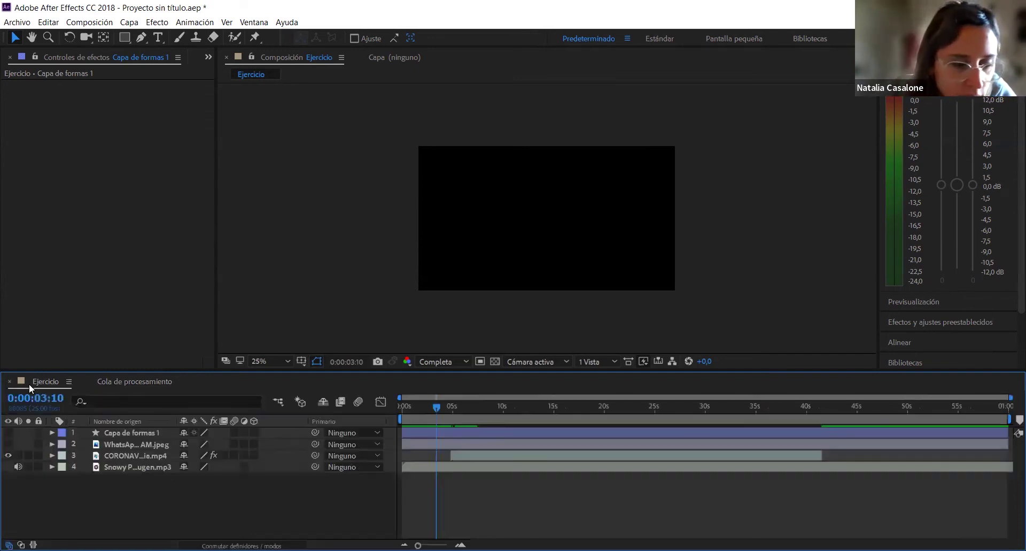
left_click_drag(8, 444, 8, 432)
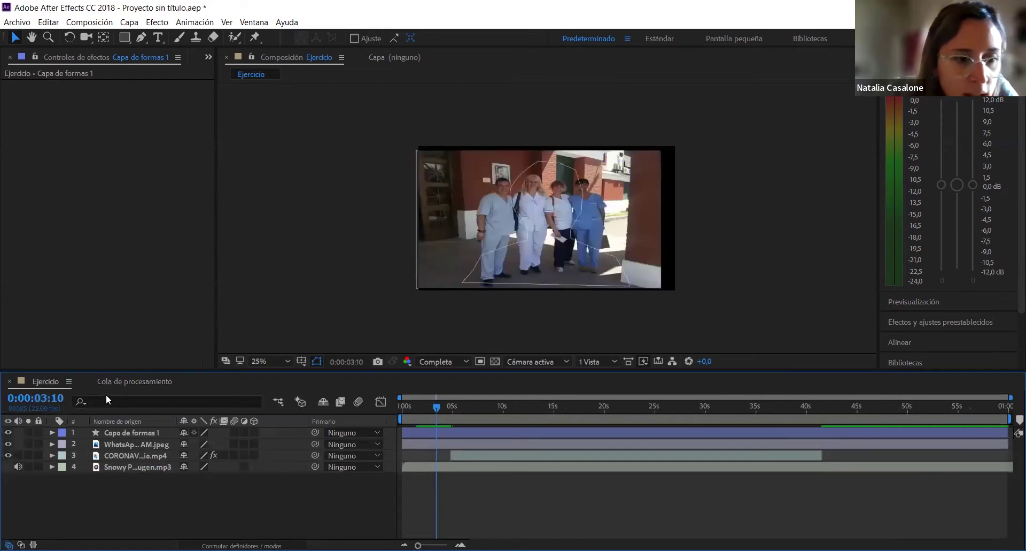
- Accept the AVI output module settings for the Ejercicio render item and set its output to Ejercicio.avi in the Somos folder
left_click(110, 389)
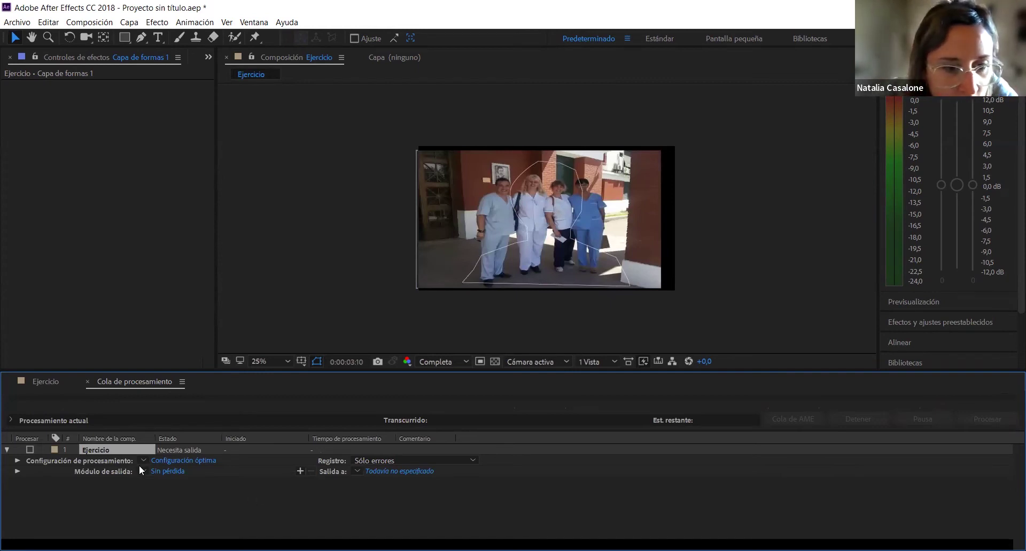
left_click(161, 471)
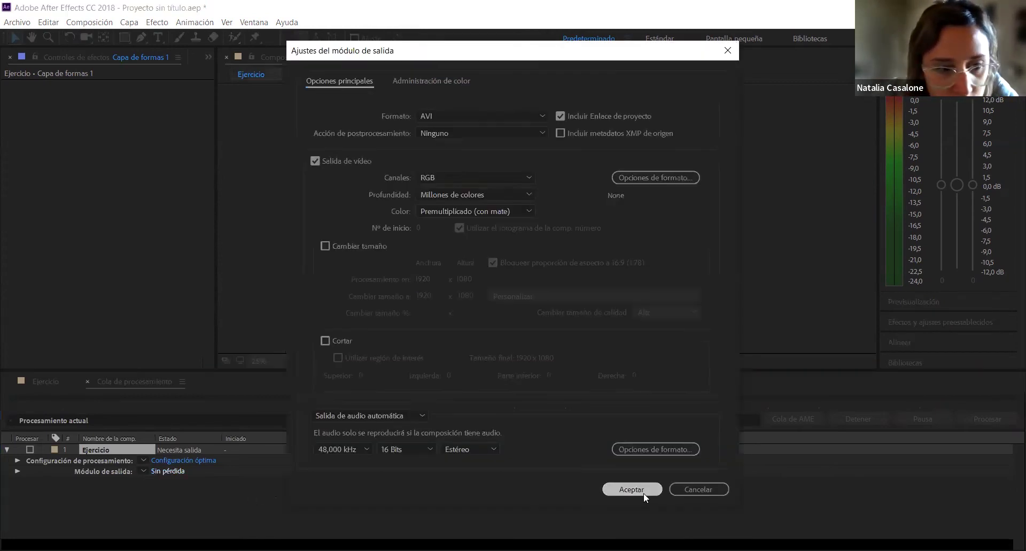
left_click(643, 489)
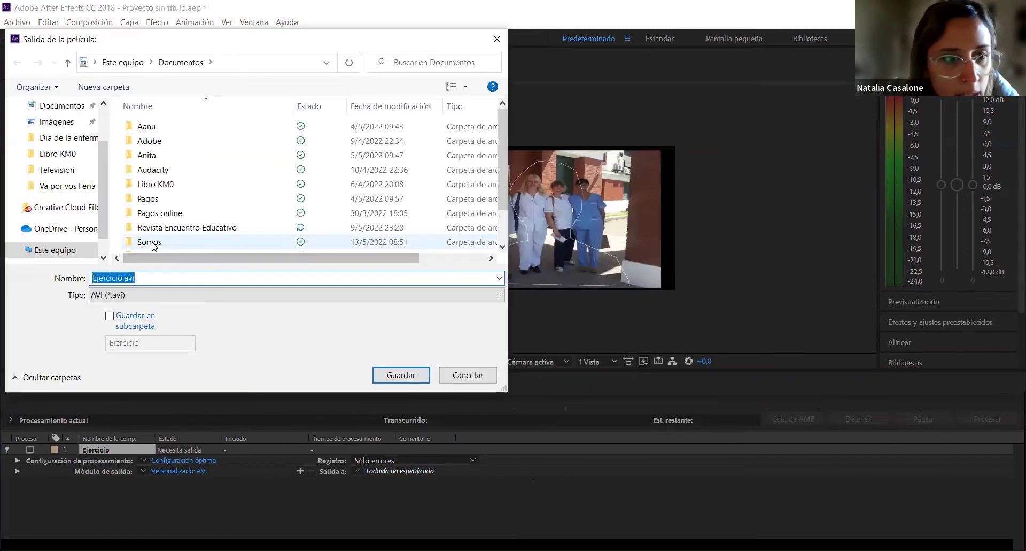
left_click(177, 243)
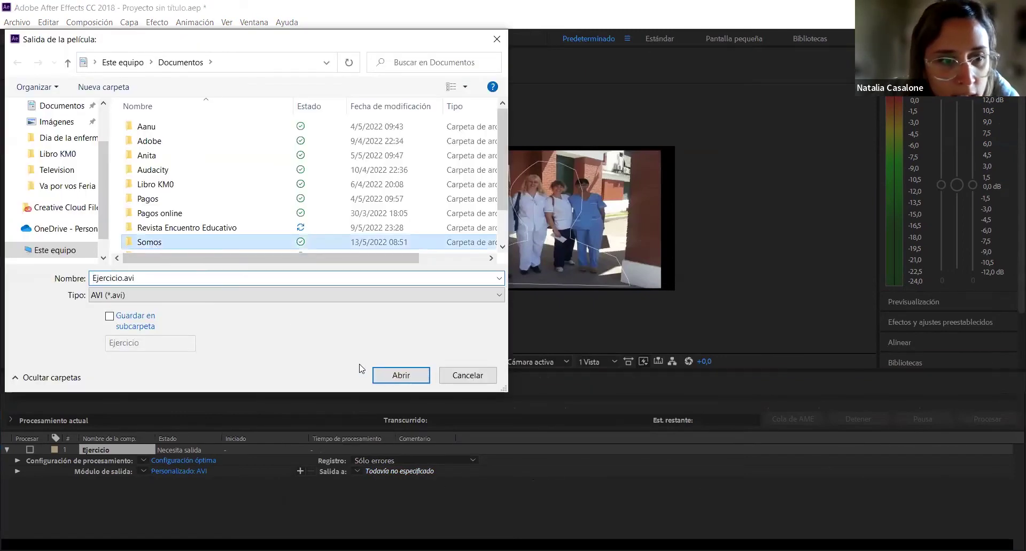
double_click(172, 245)
left_click(398, 375)
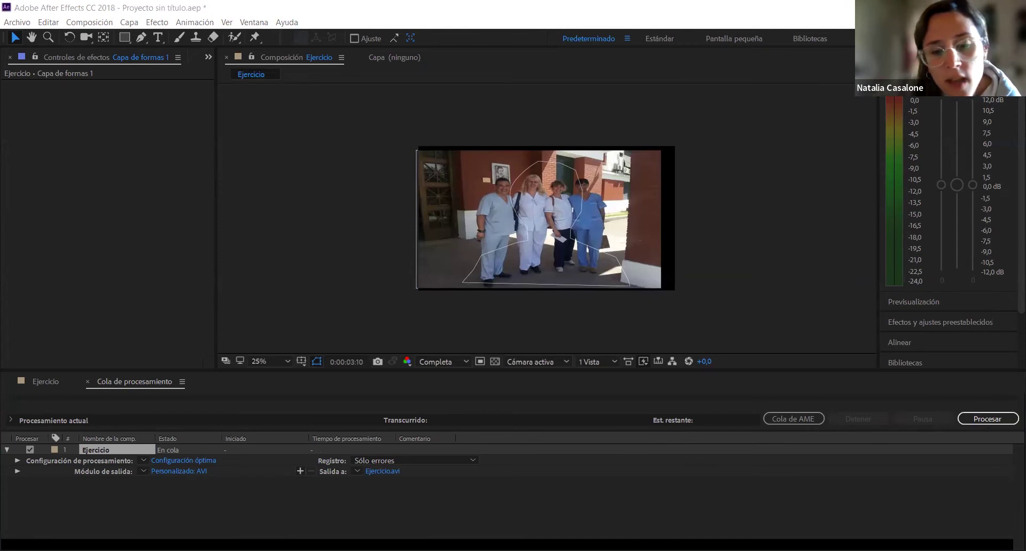
left_click(733, 524)
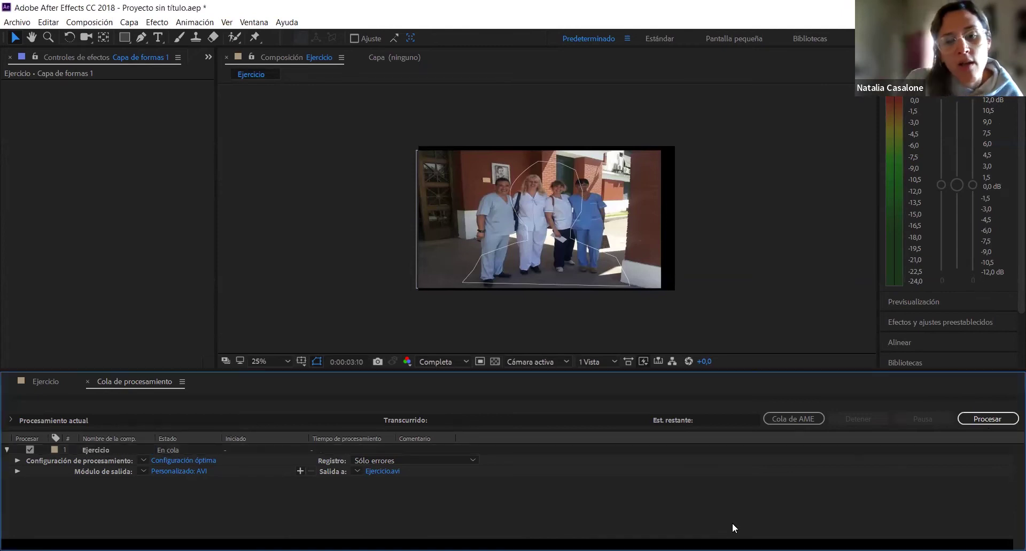
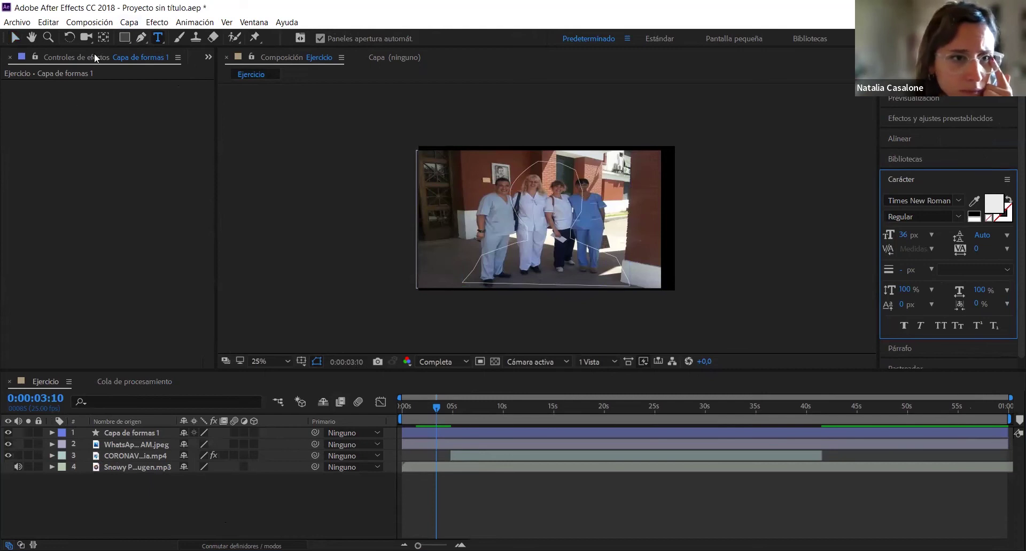
- Show the project contents, add the text "Estos es aftereffects" over the photo, and trim its layer to end at about 5 s
left_click(209, 57)
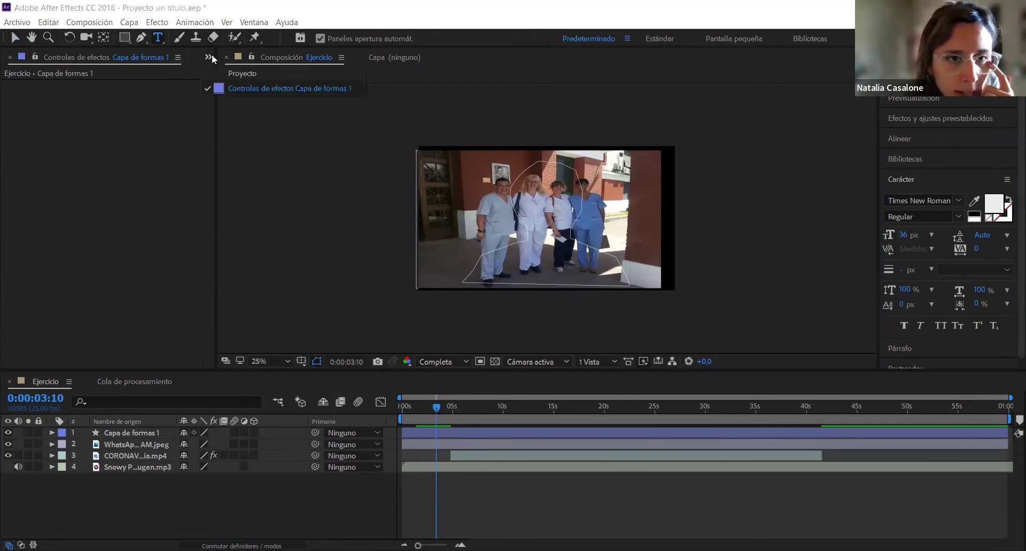
left_click(242, 74)
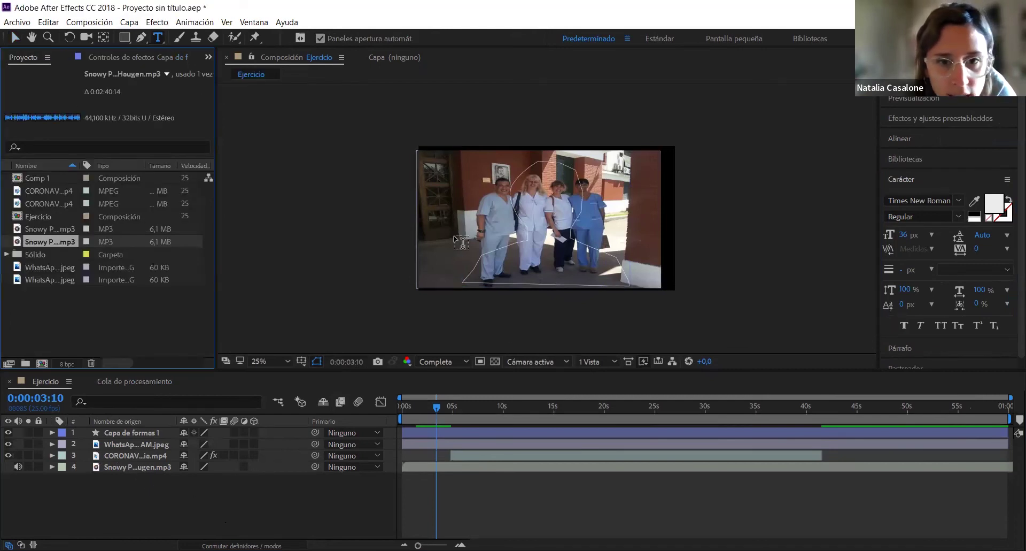
left_click(445, 271)
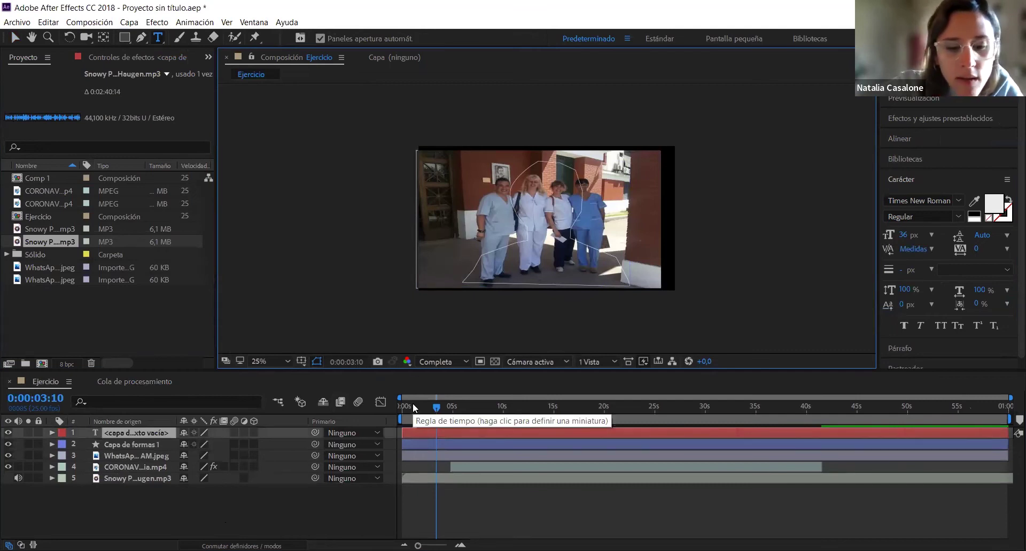
type("Estos")
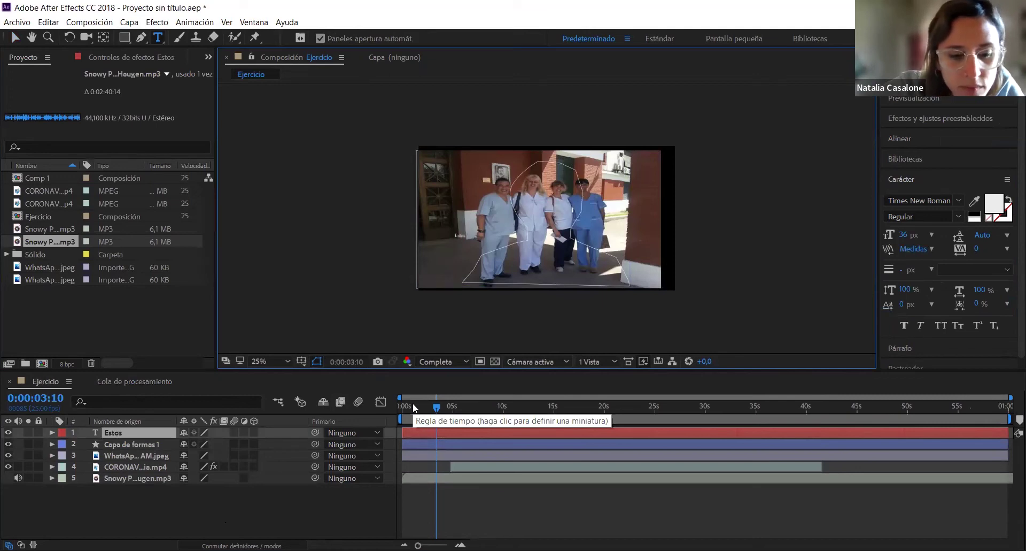
type("es aftereffex")
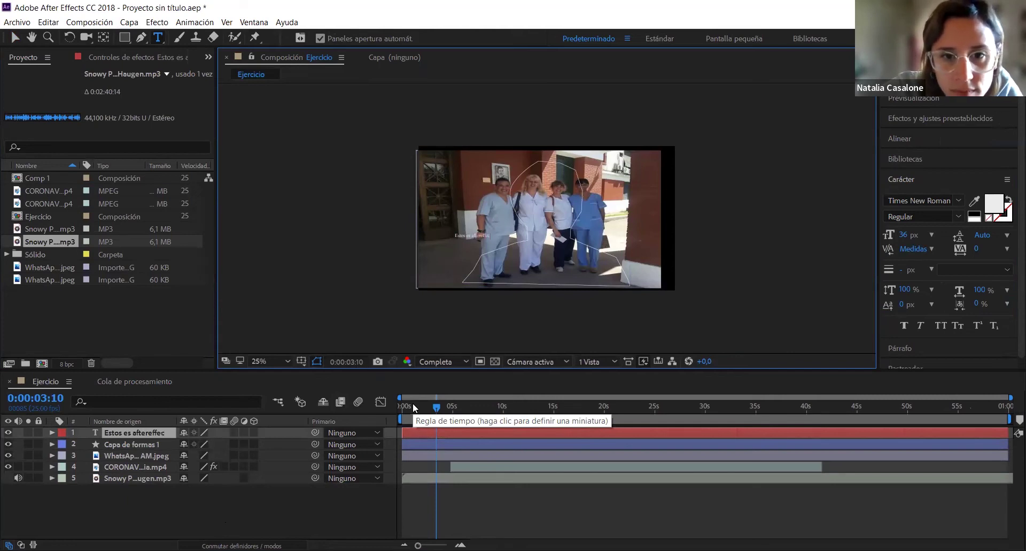
type("ts")
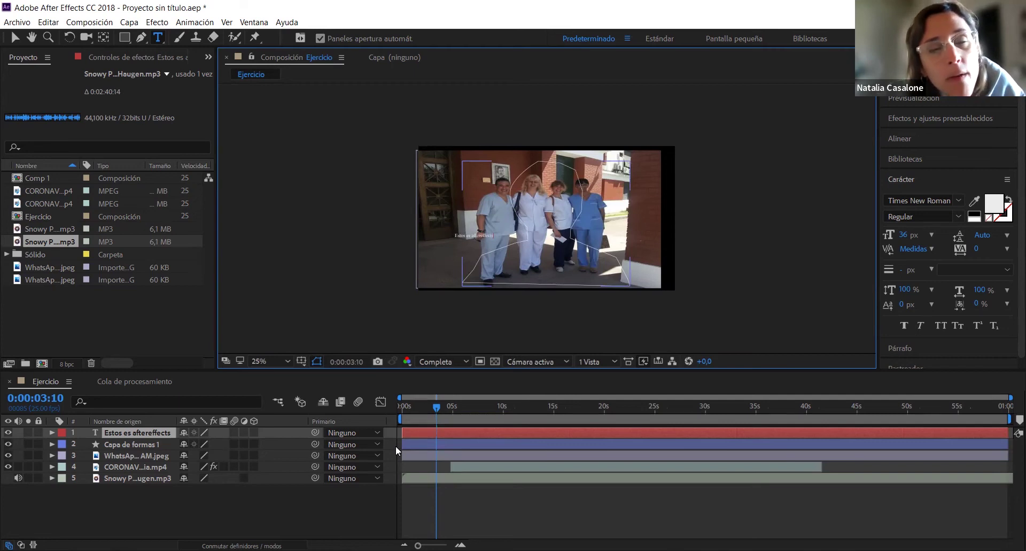
left_click(431, 444)
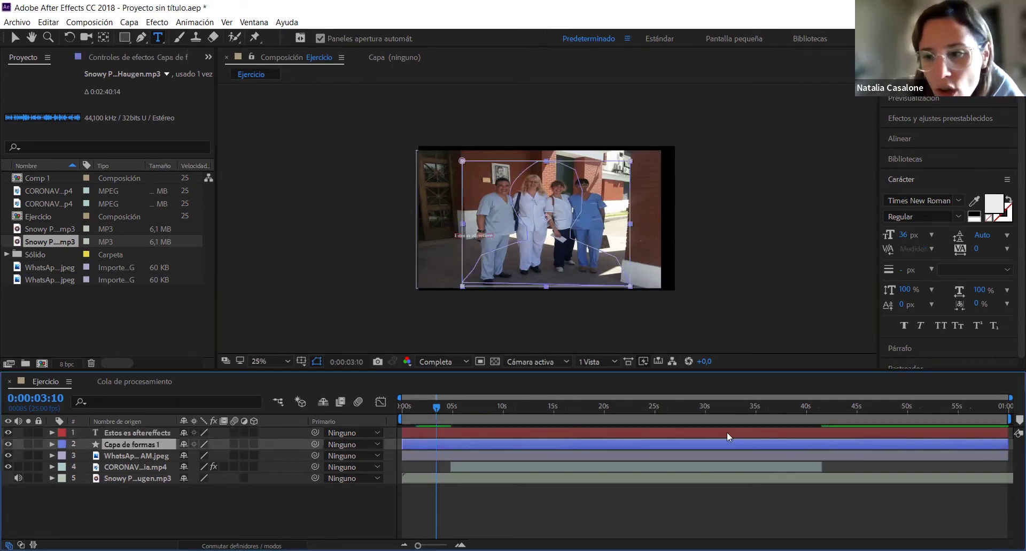
left_click_drag(1007, 435, 452, 428)
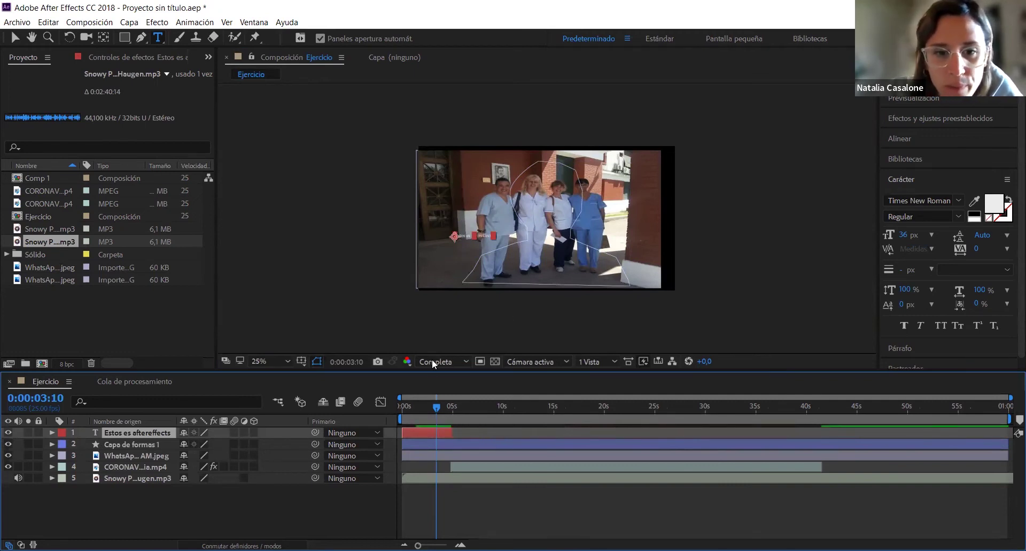
- Keyframe the text layer's scale from 100% at 0:00:00:17 to 349% at 0:00:03:09 and preview the animation
left_click(51, 432)
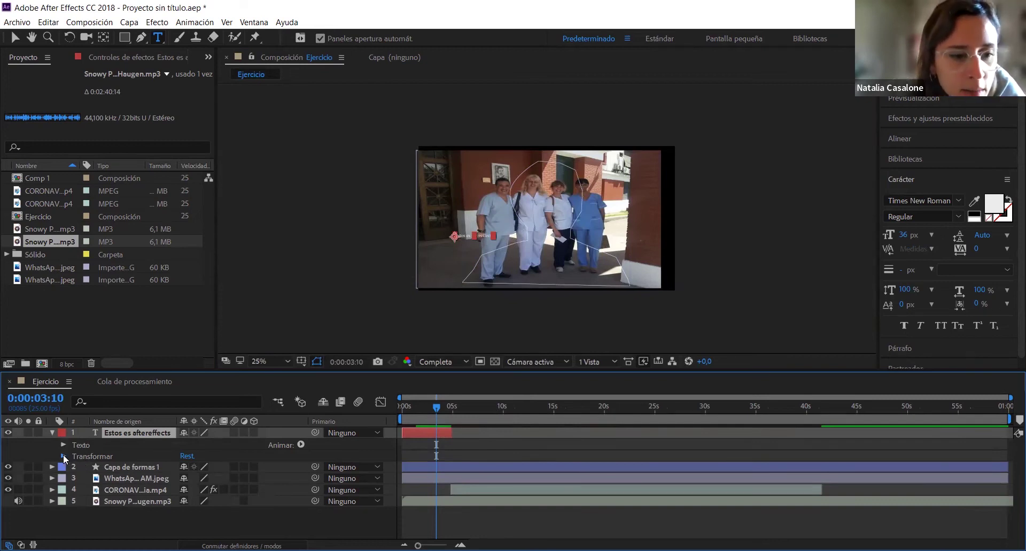
left_click(64, 456)
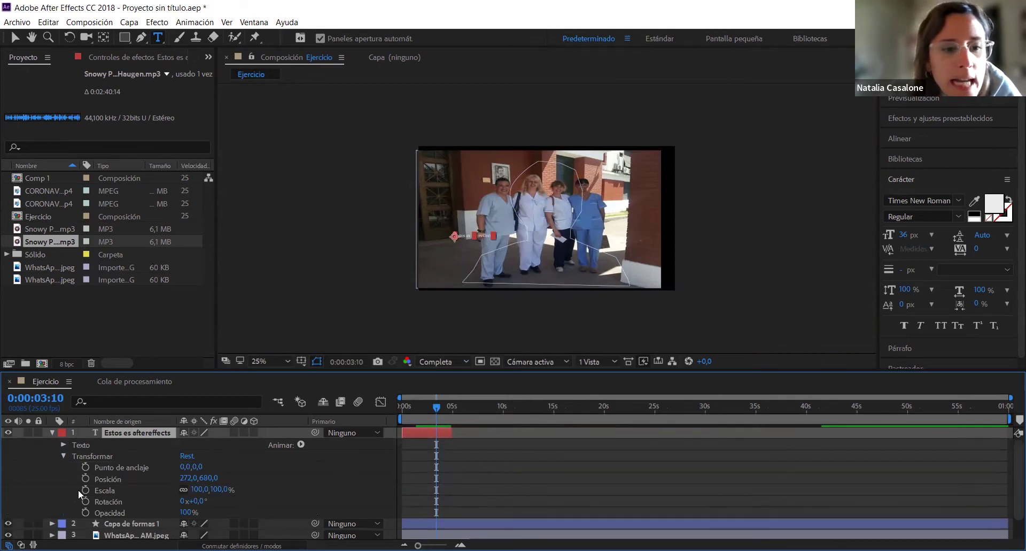
left_click(432, 409)
left_click_drag(423, 412, 406, 419)
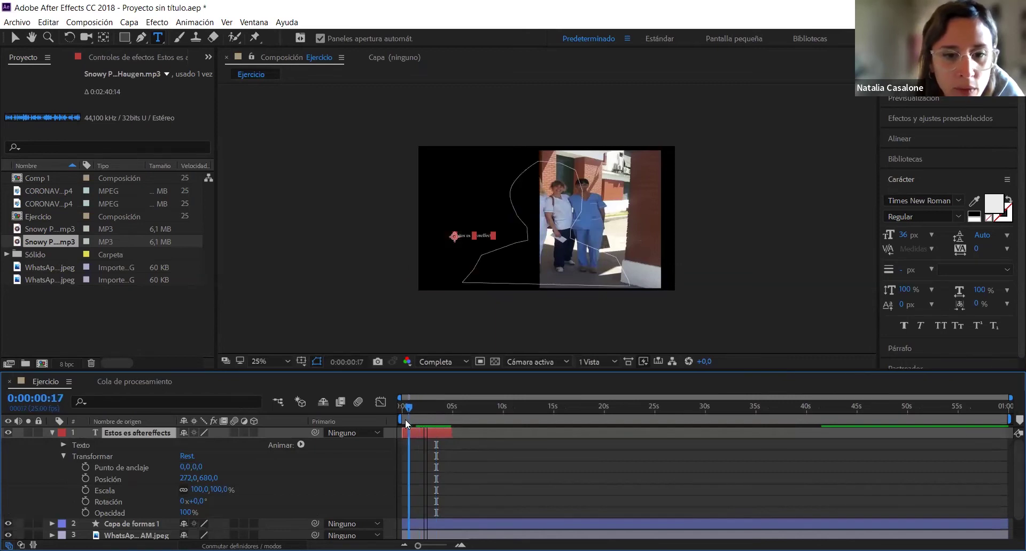
left_click(85, 489)
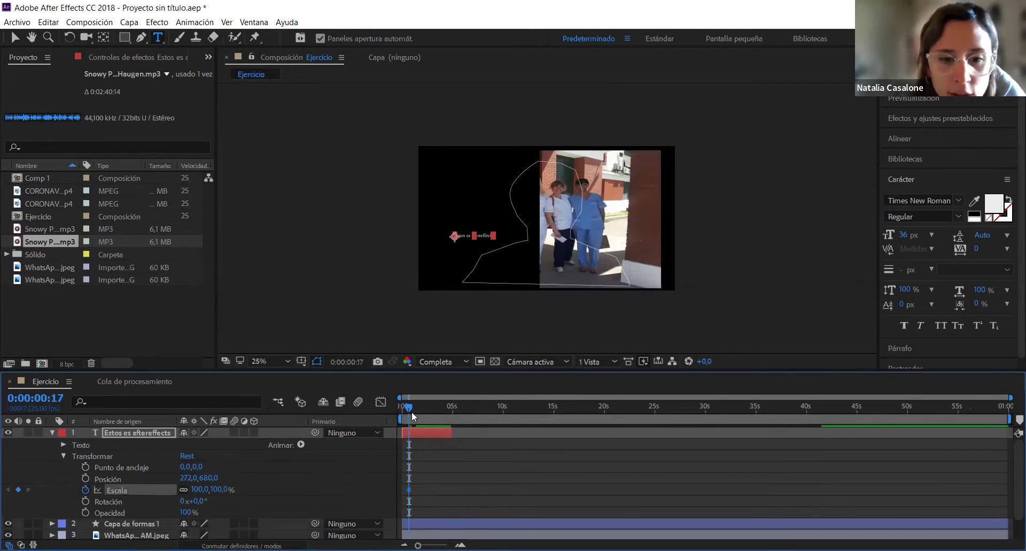
left_click_drag(409, 409, 436, 415)
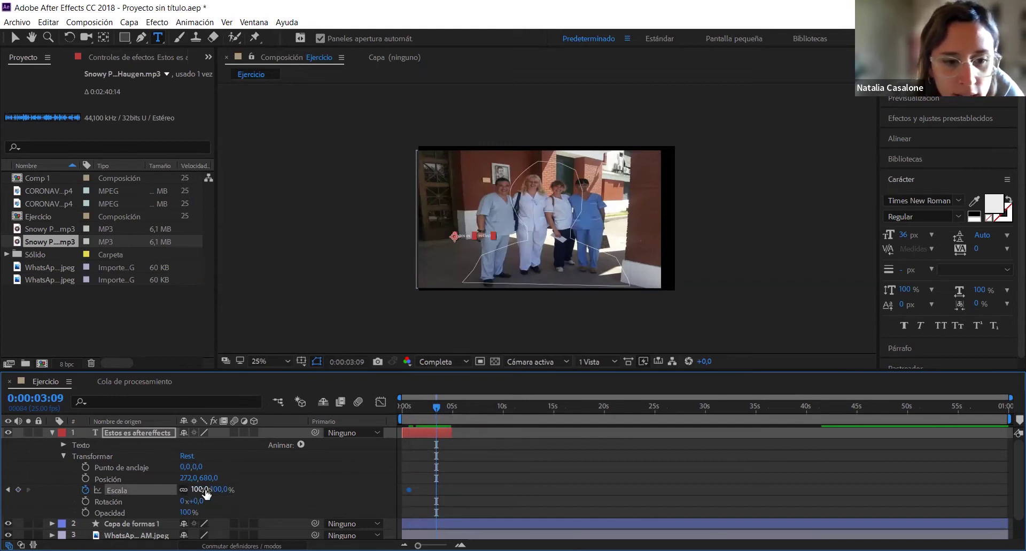
left_click_drag(207, 490, 377, 484)
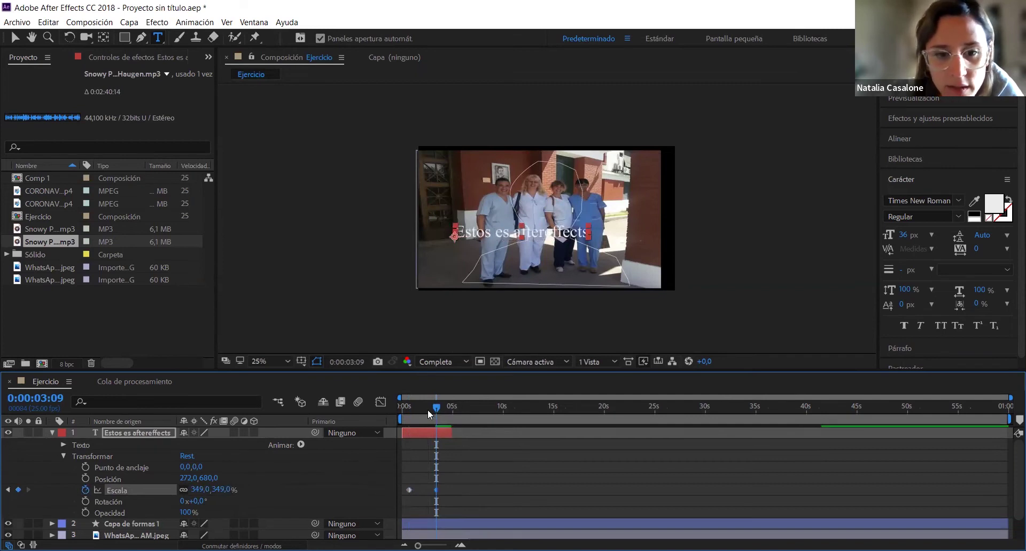
left_click_drag(433, 409, 403, 418)
key("space")
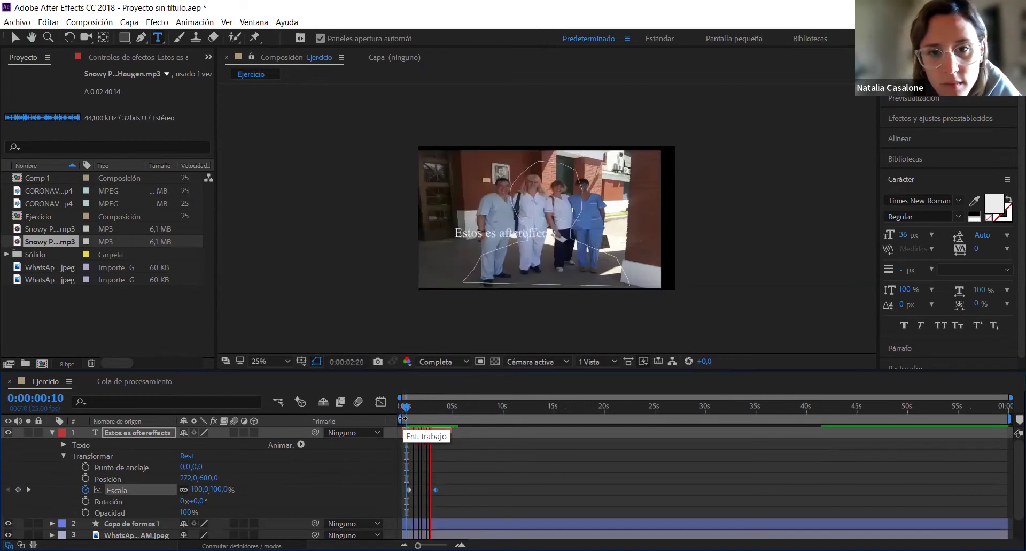
key("space")
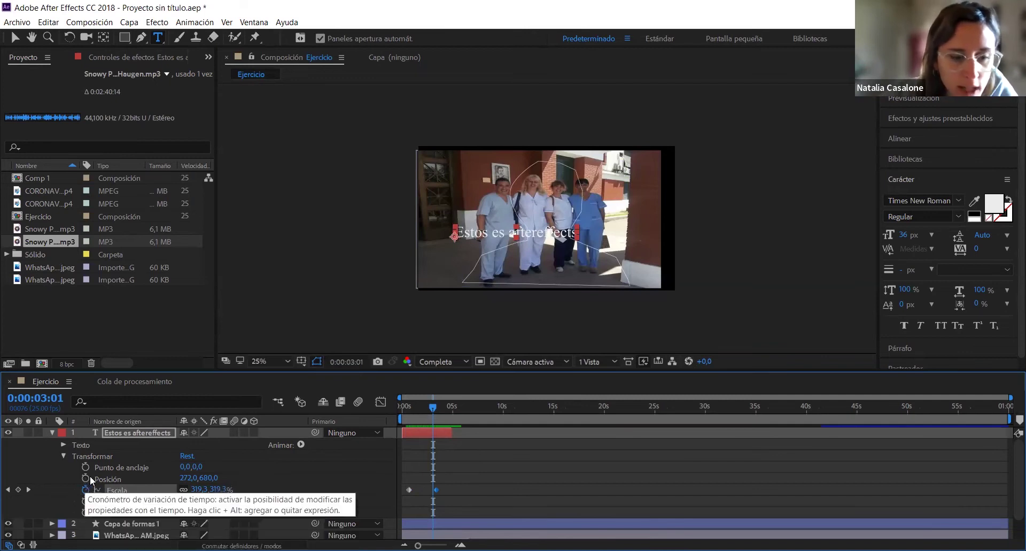
- Move the text outside the frame's left edge at 0:00:00:18, to position -332, 668
left_click_drag(431, 413, 409, 412)
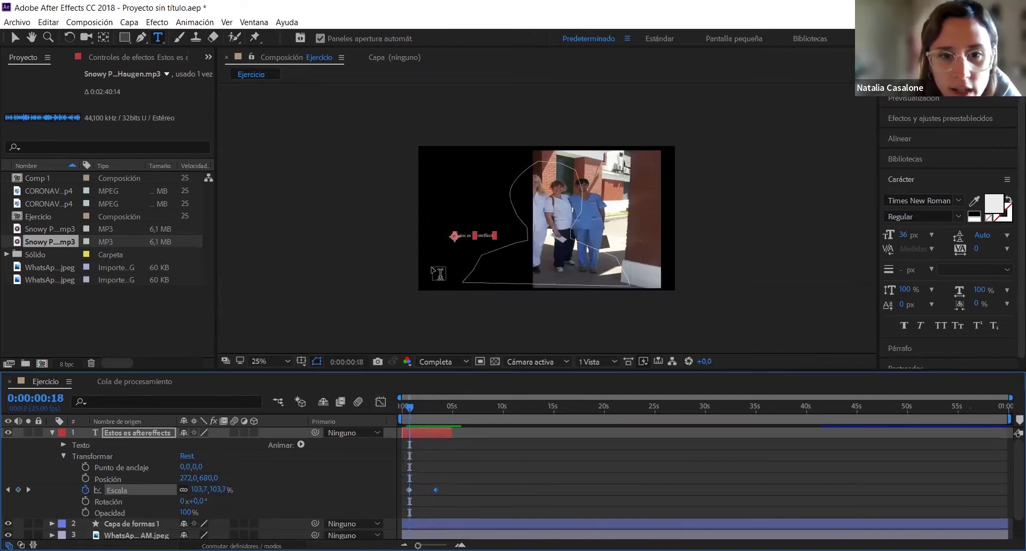
left_click(16, 38)
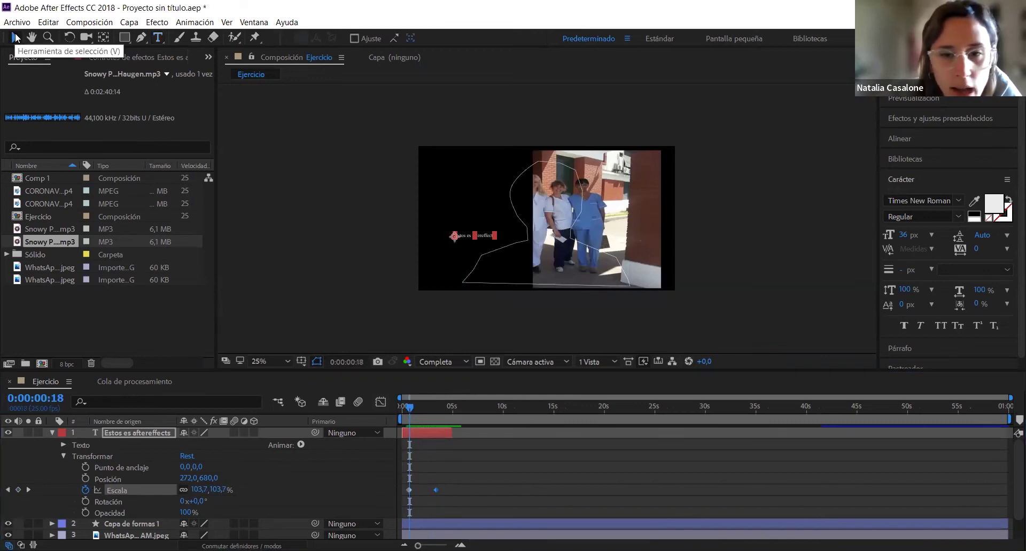
left_click_drag(457, 239, 384, 236)
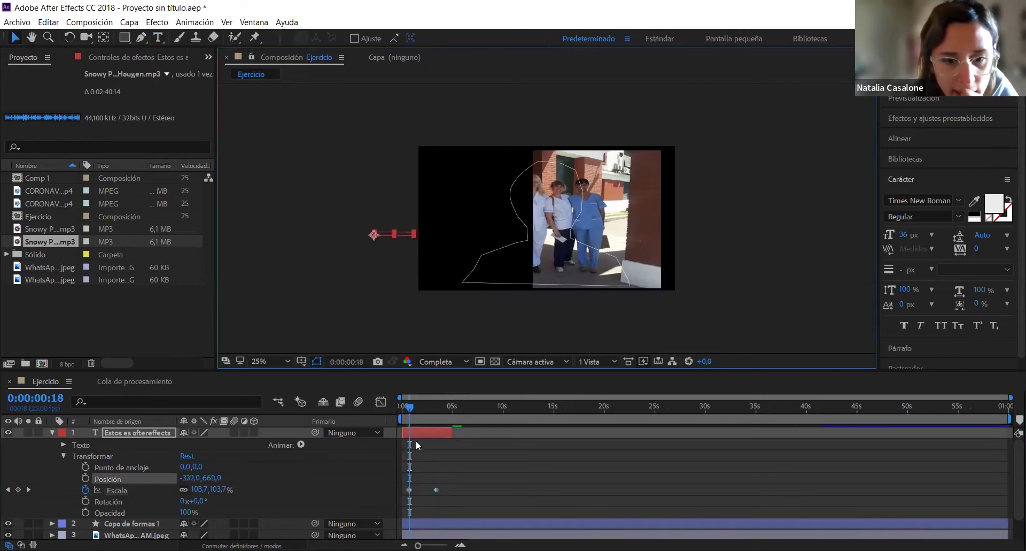
- Keyframe the text's position from -332, 668 at 0:00:00:15 to 468, 668 at about 3 s and preview the animation
left_click_drag(409, 409, 409, 409)
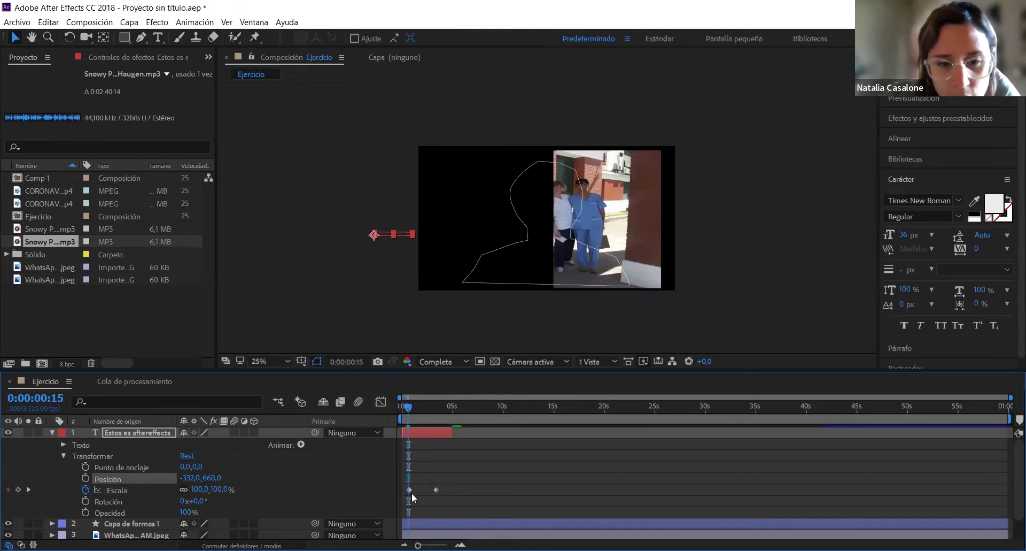
left_click(85, 466)
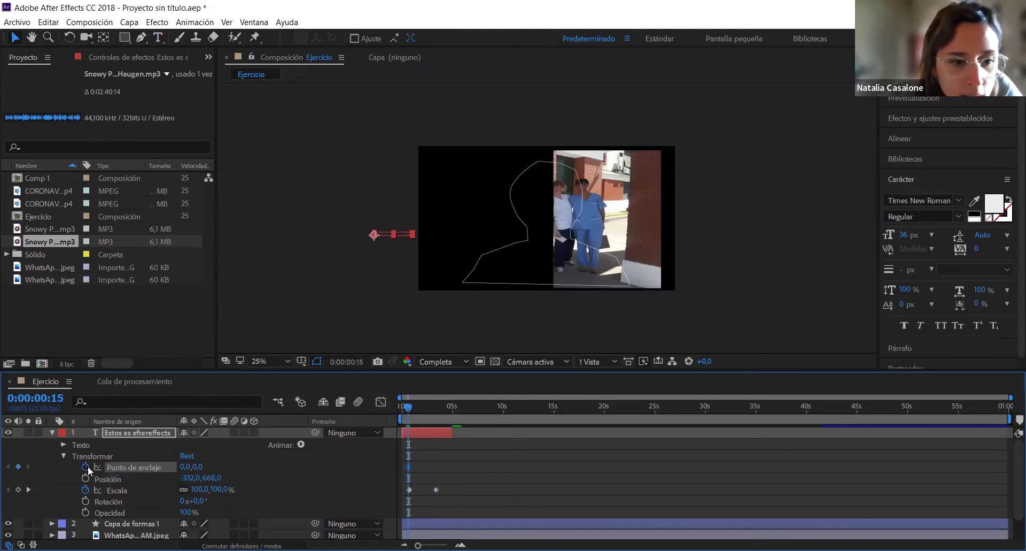
left_click(86, 467)
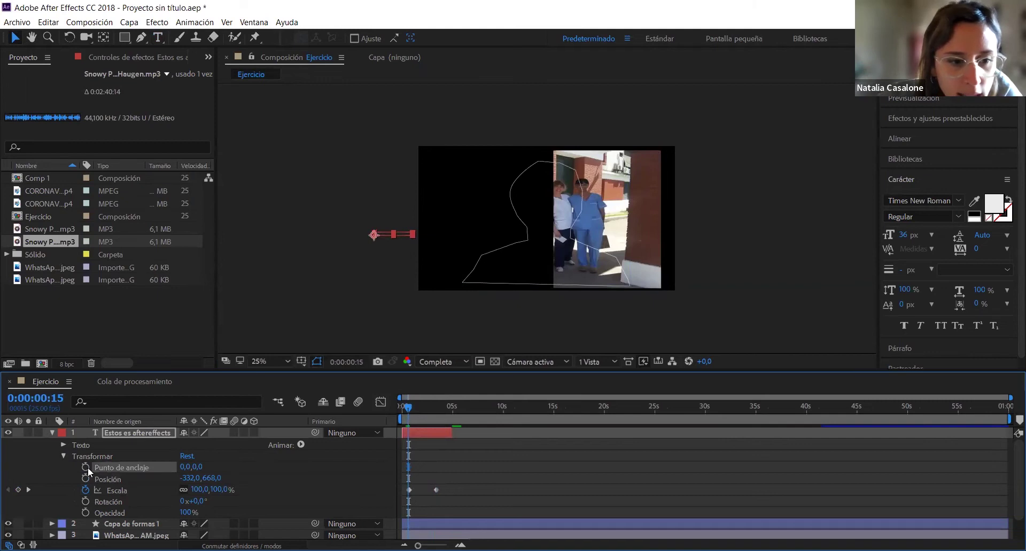
left_click(87, 479)
left_click_drag(408, 405, 436, 409)
left_click_drag(463, 233, 567, 242)
left_click_drag(436, 410, 407, 408)
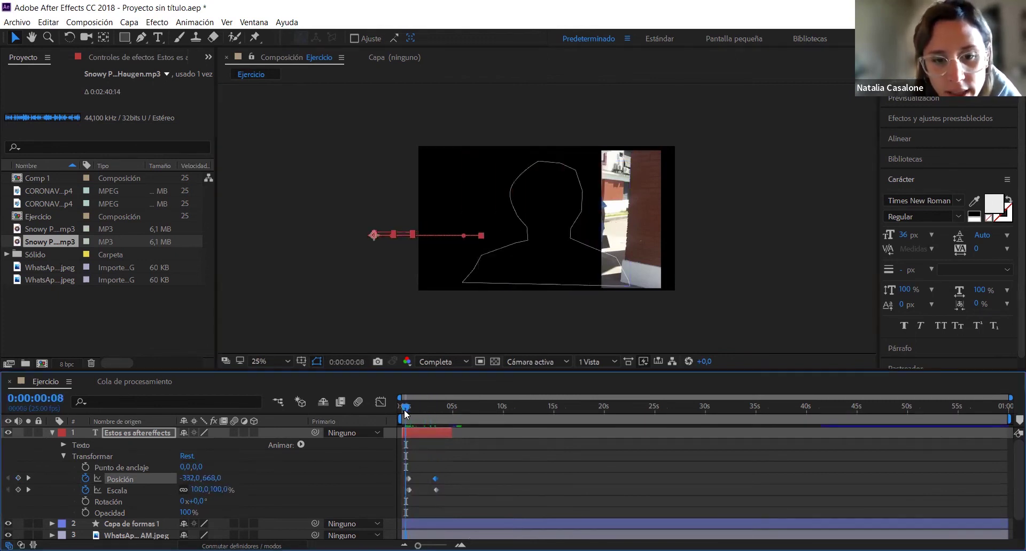
key("space")
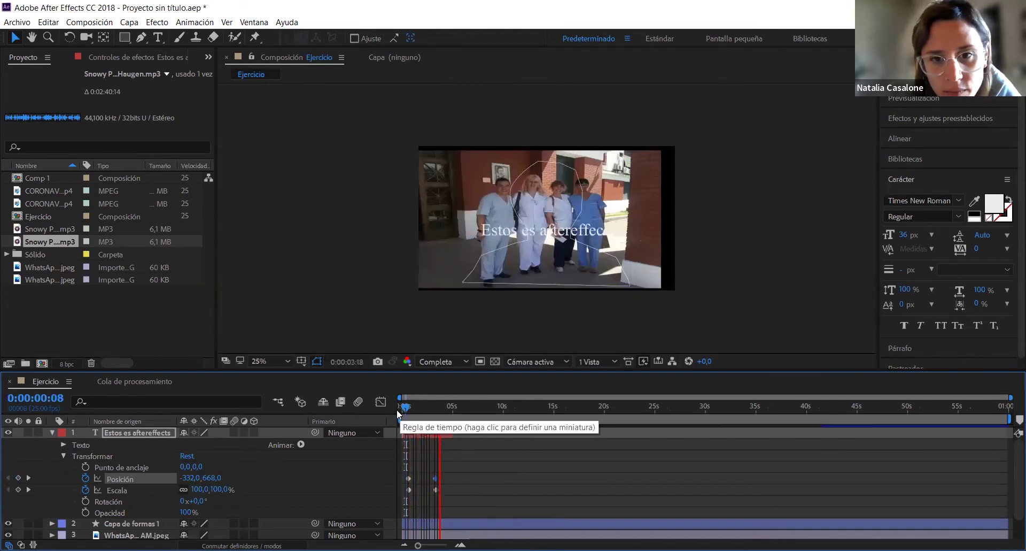
key("space")
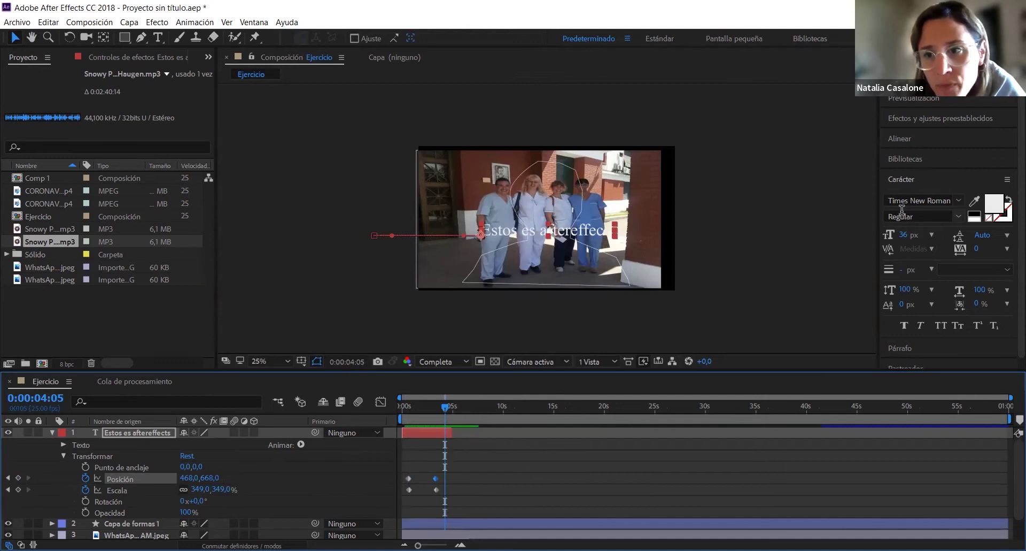
- Review the fonts available for the text layer and return the current time to 0:00:03:04
left_click(958, 201)
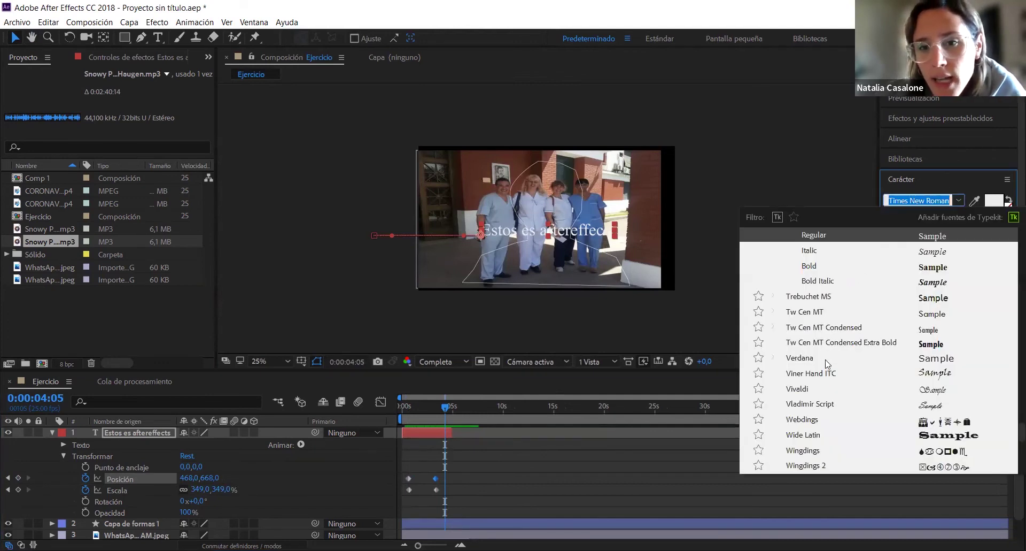
left_click(960, 201)
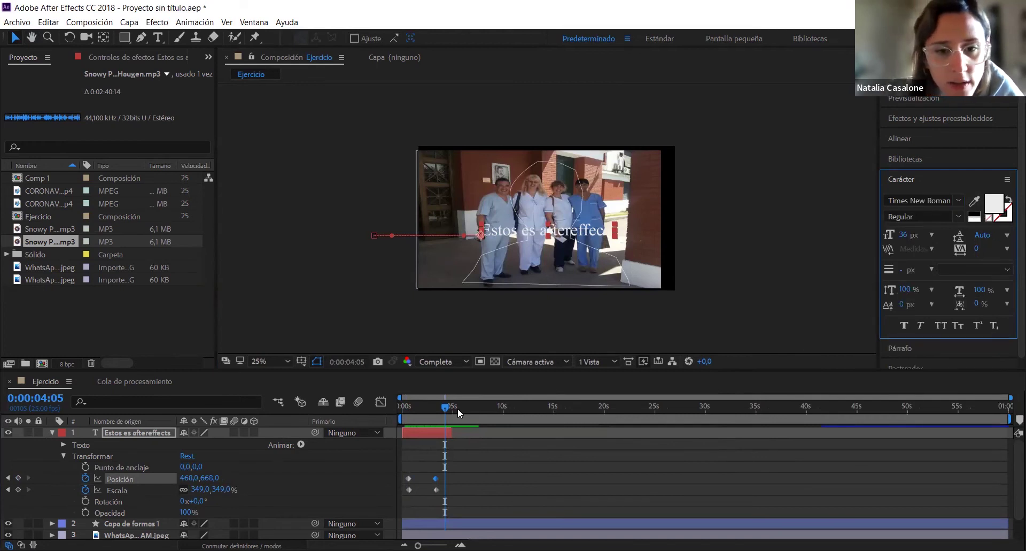
mouse_move(446, 408)
left_mouse_down()
mouse_move(409, 406)
mouse_move(434, 408)
left_mouse_up()
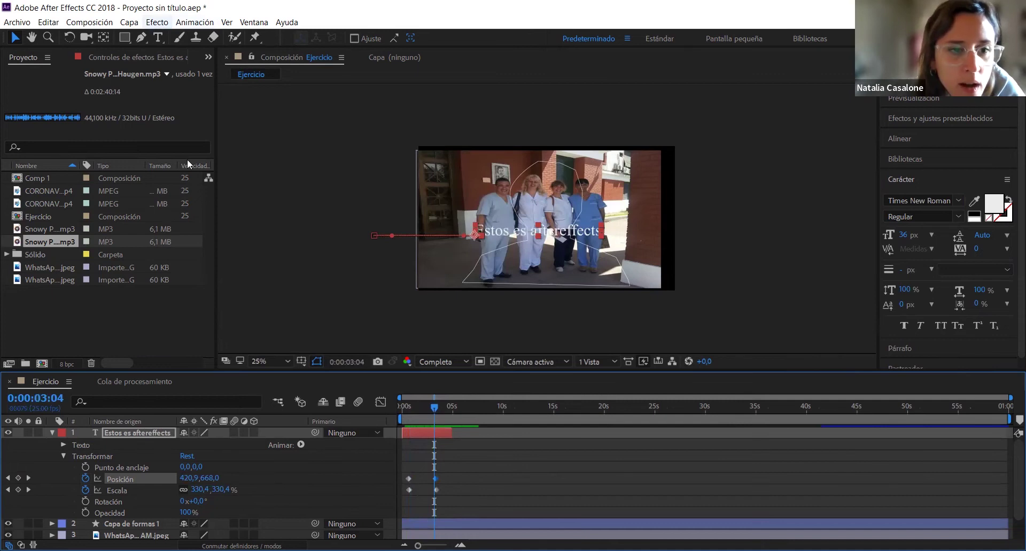
- Apply the Barrido lineal transition effect to the text layer
left_click(156, 22)
mouse_move(200, 329)
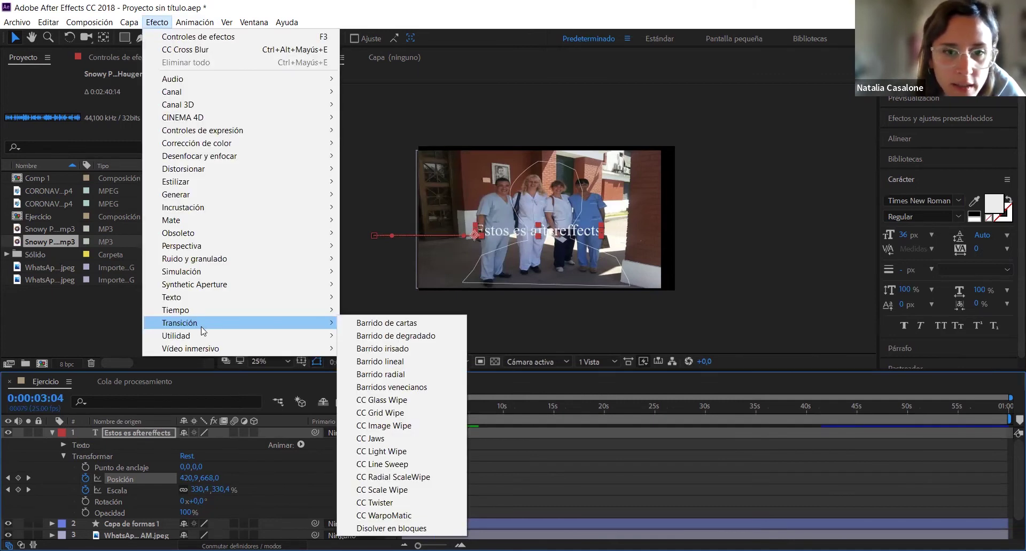
left_click(48, 431)
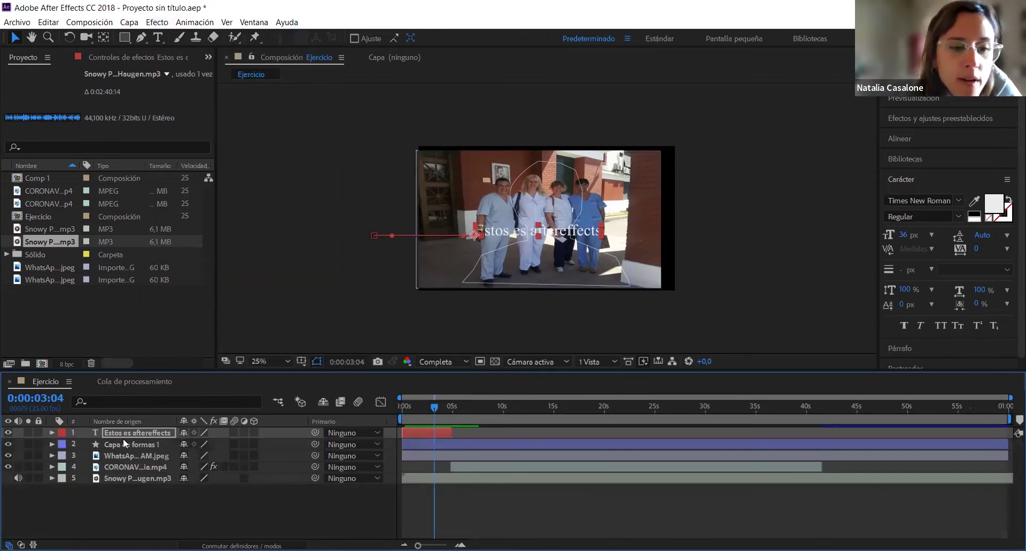
left_click(164, 24)
mouse_move(231, 294)
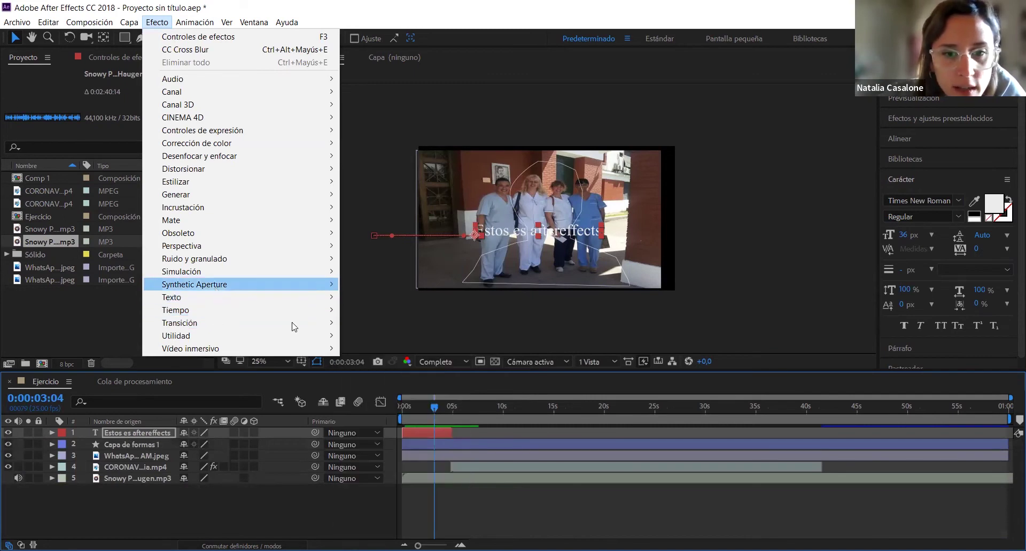
mouse_move(295, 323)
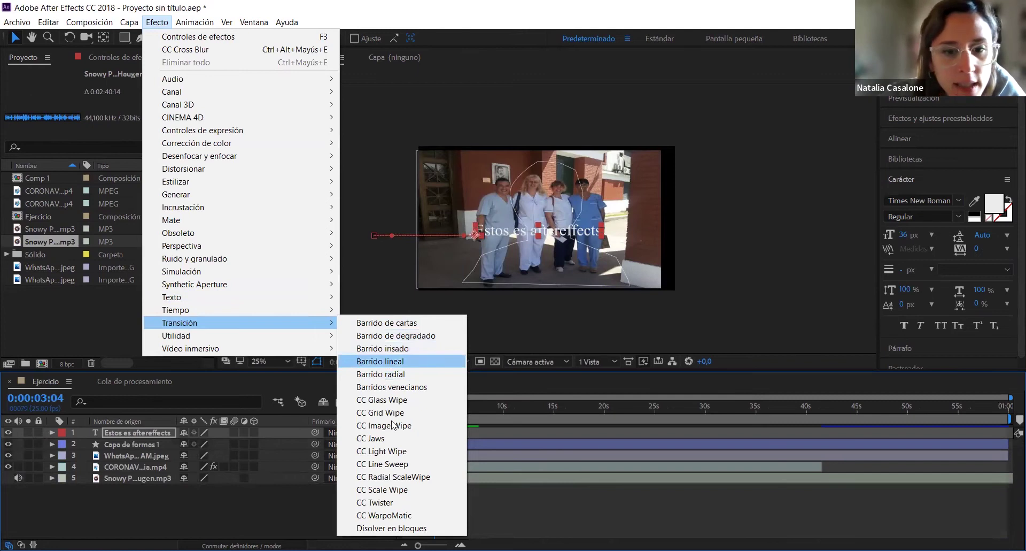
left_click(380, 361)
- Keyframe the Barrido lineal transition completion from 100% at 0:00:03:16 to 0% at 0:00:04:21
mouse_move(417, 408)
left_mouse_down()
mouse_move(397, 409)
mouse_move(436, 415)
left_mouse_up()
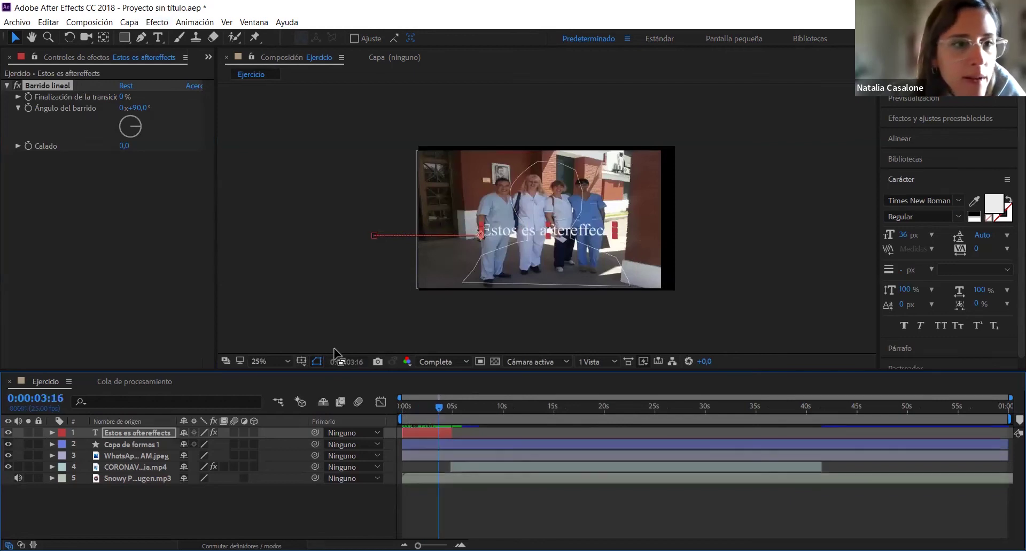
left_click(25, 97)
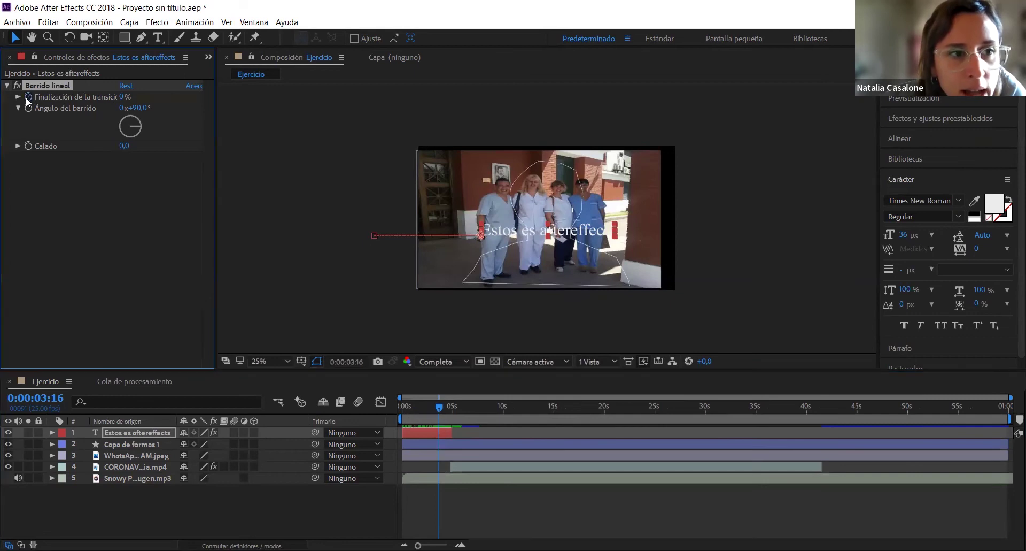
left_click(122, 97)
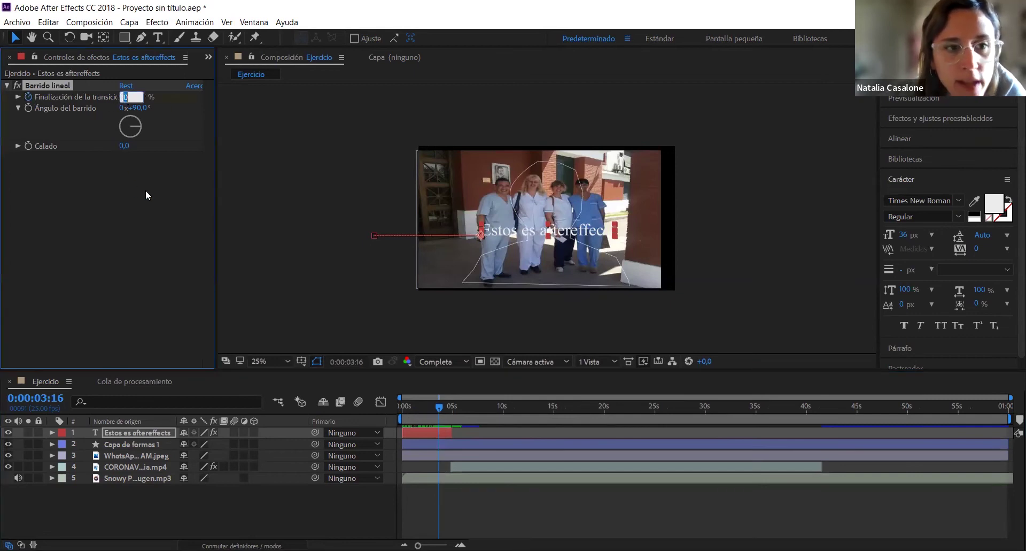
type("100")
key("Return")
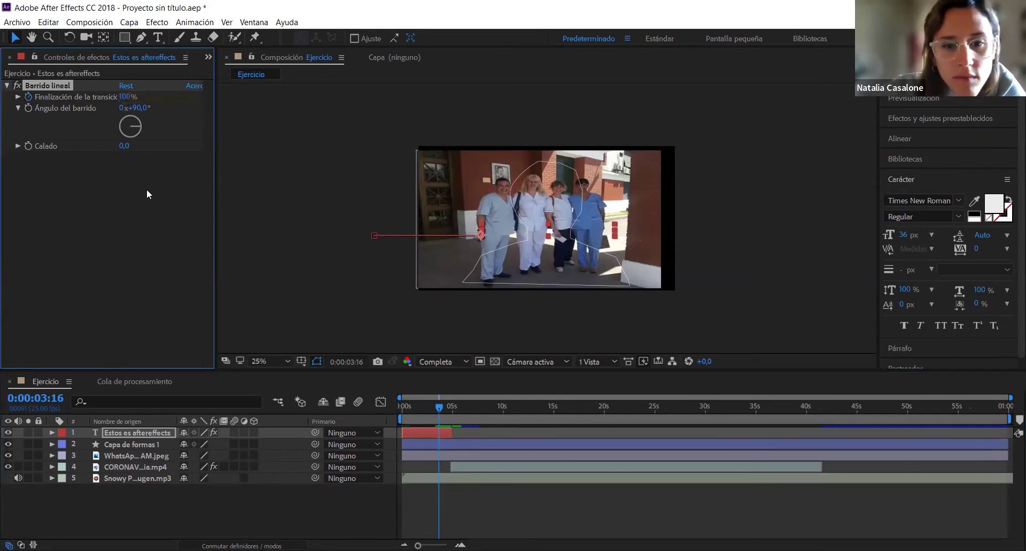
left_click_drag(441, 409, 453, 414)
left_click(123, 97)
type("0")
key("Return")
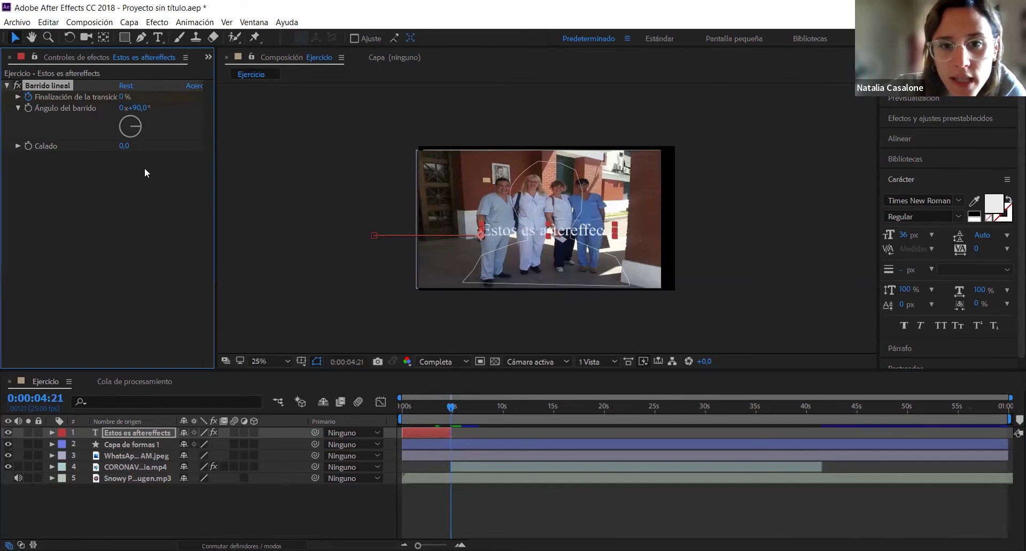
- Preview the text's linear wipe from 0:00:03:04 and check the frames around 5 s
left_click_drag(455, 409, 433, 411)
key("space")
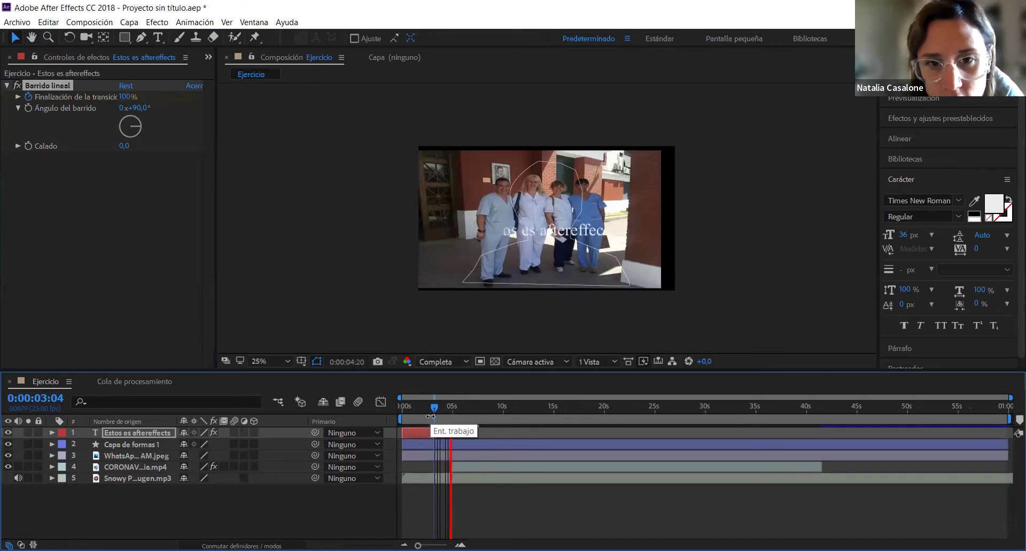
key("space")
mouse_move(458, 410)
left_mouse_down()
mouse_move(431, 410)
mouse_move(450, 415)
left_mouse_up()
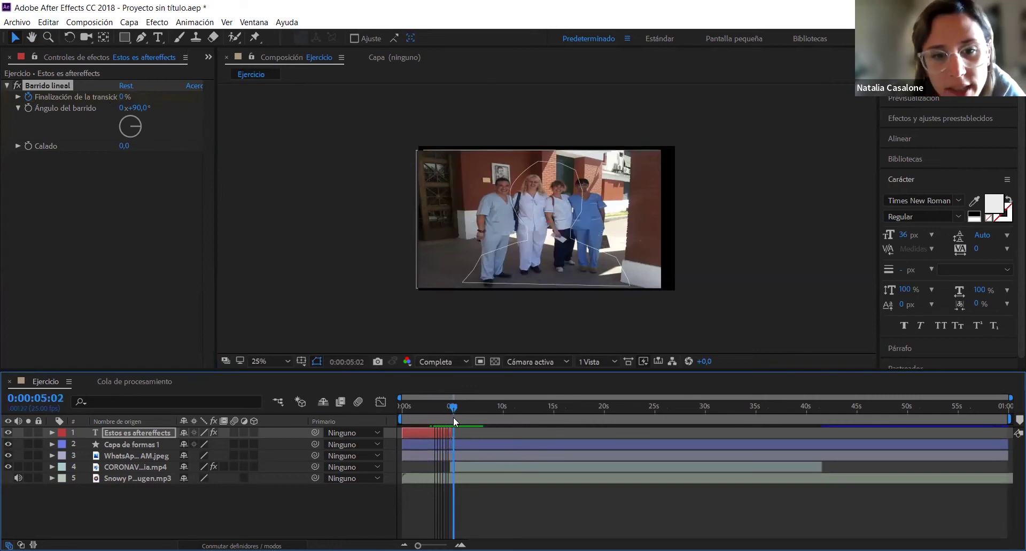
- Move the text's first wipe completion keyframe earlier to about 2 s and check the wipe between 0:00:02:05 and 0:00:03:22
left_click(51, 432)
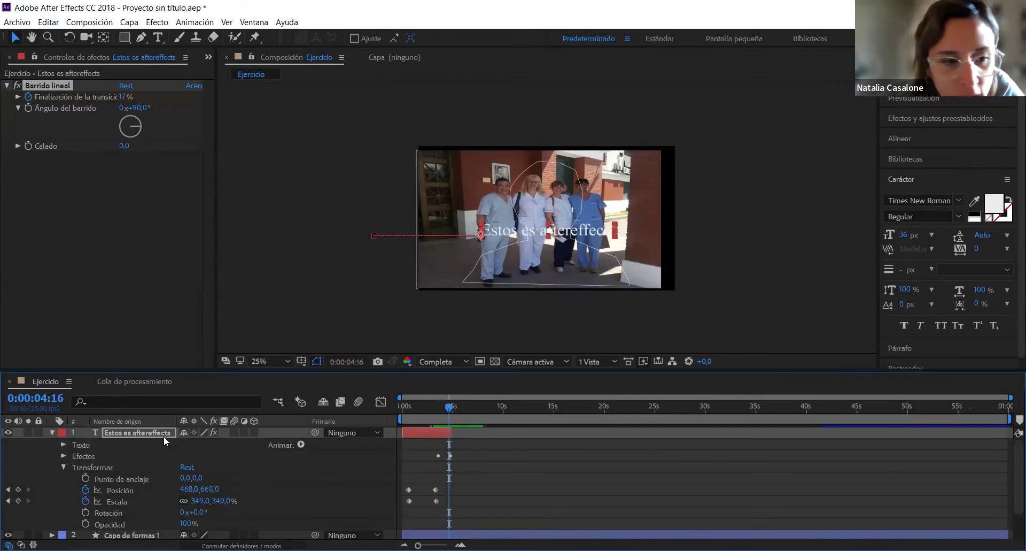
left_click(64, 455)
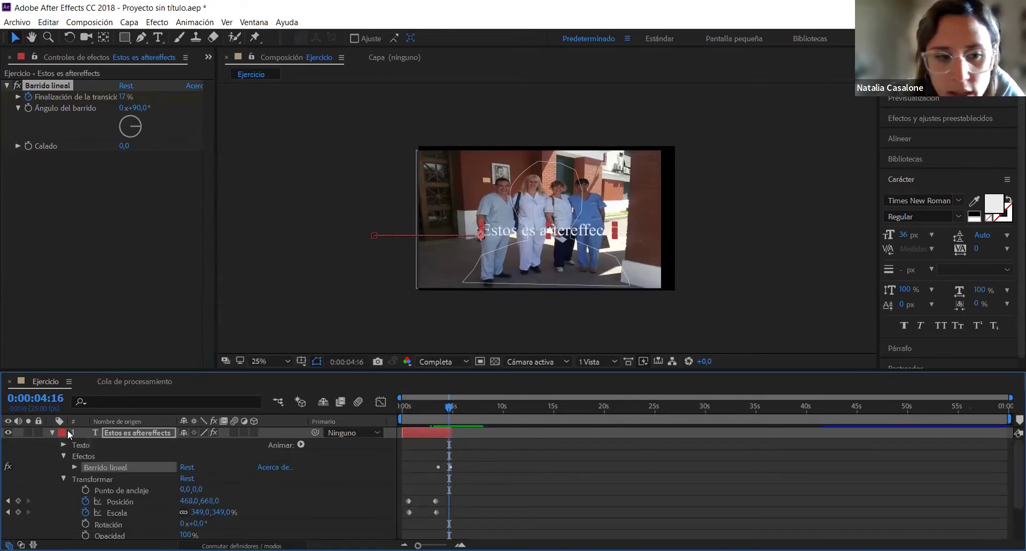
left_click(74, 467)
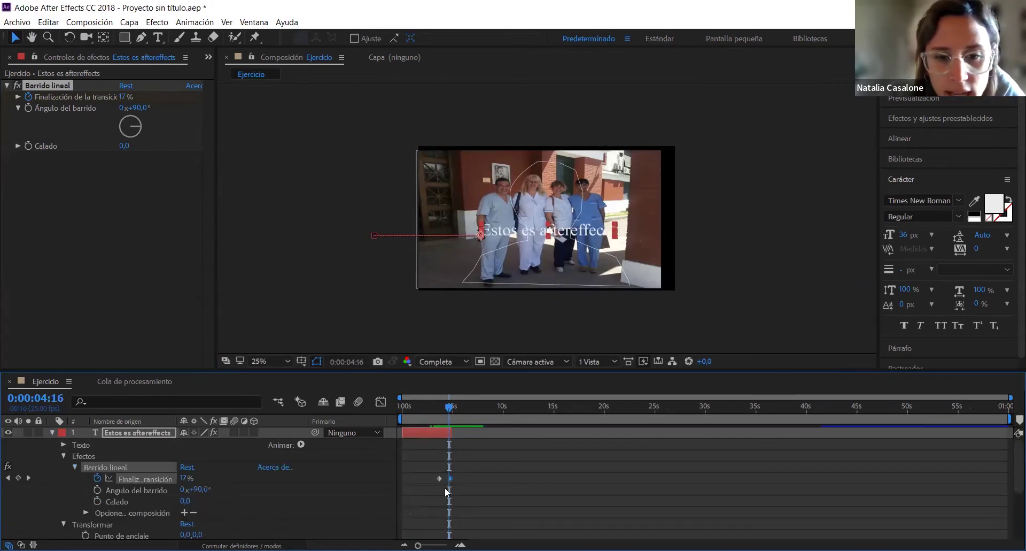
left_click_drag(439, 480, 422, 480)
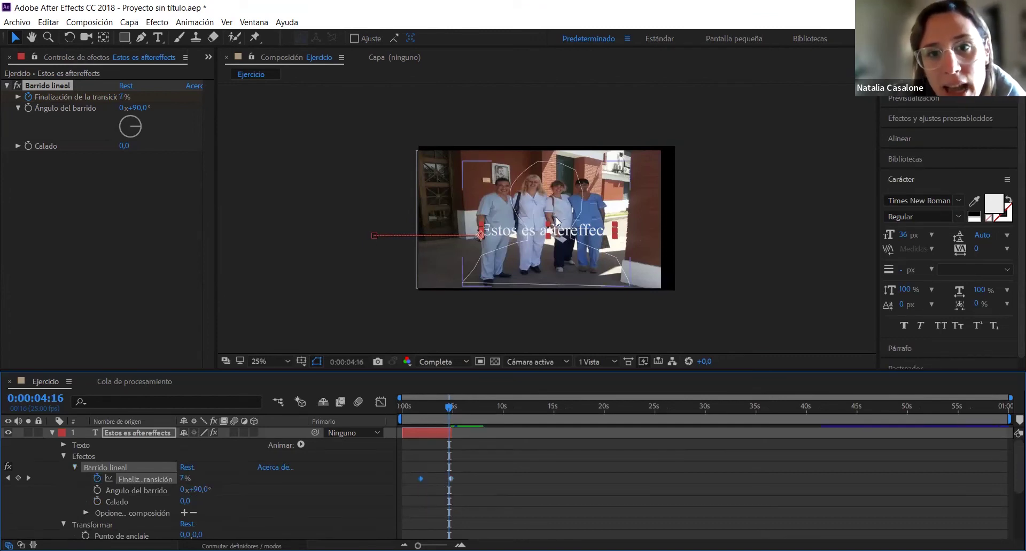
left_click_drag(450, 409, 426, 426)
scroll(365, 471, "down", 1)
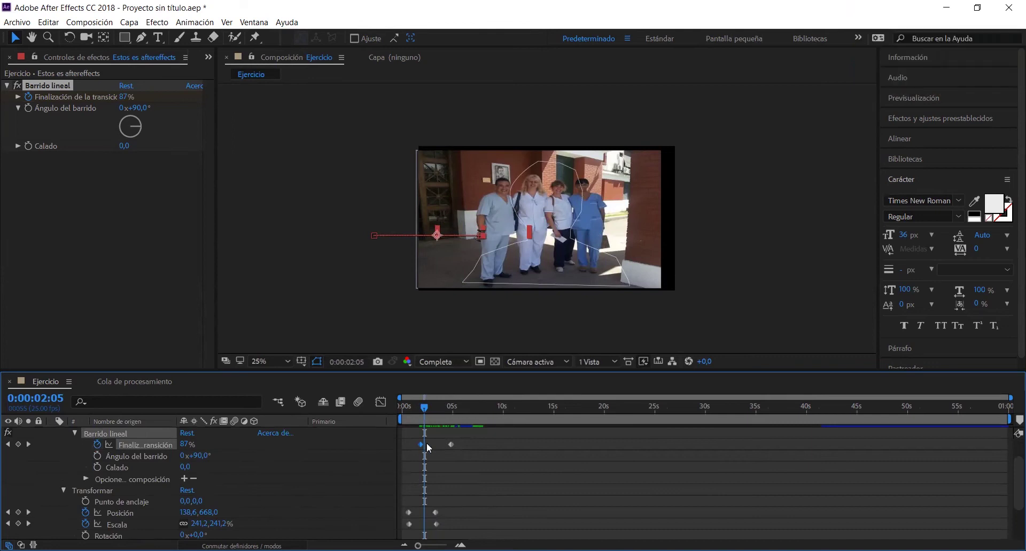
left_click_drag(428, 407, 444, 411)
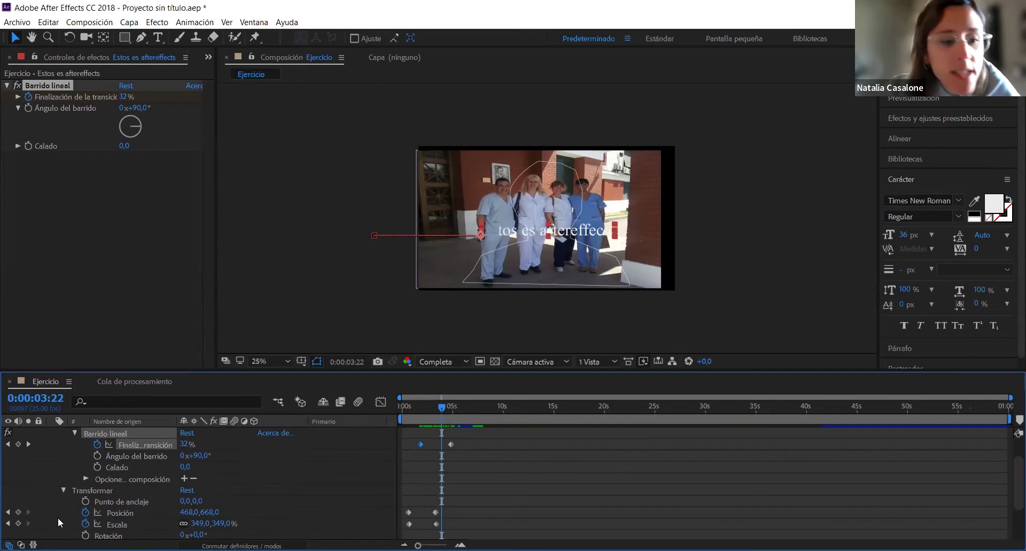
- Remove the text's scale and position keyframes, and move the final wipe completion keyframe to about 5.3 s
left_click(85, 525)
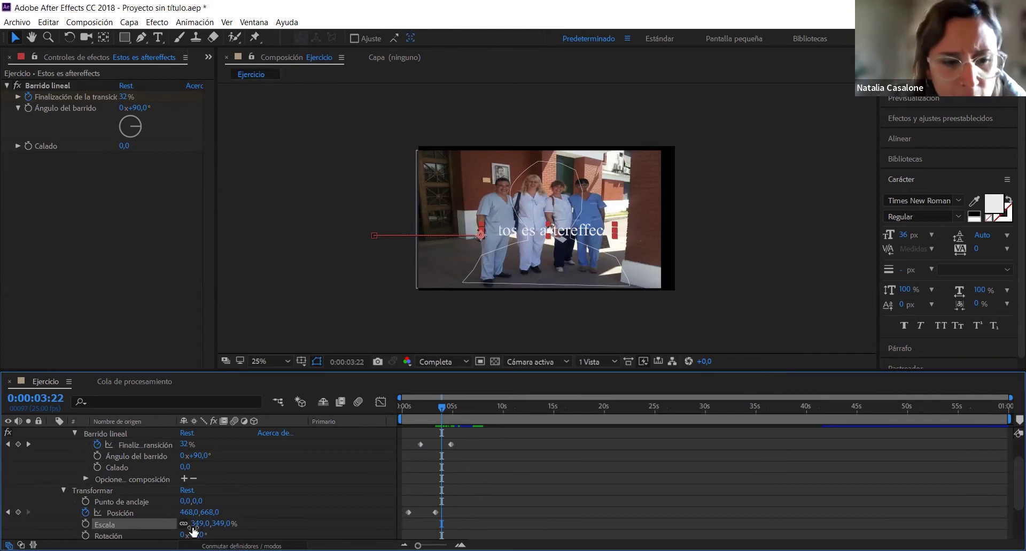
left_click_drag(434, 409, 458, 443)
mouse_move(464, 409)
left_mouse_down()
mouse_move(441, 409)
mouse_move(455, 416)
left_mouse_up()
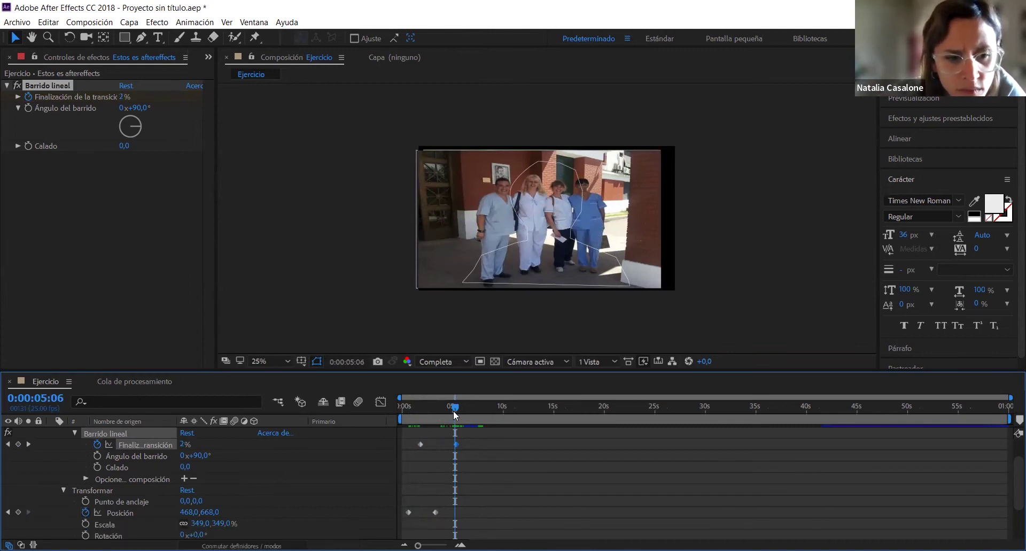
left_click_drag(455, 412, 453, 412)
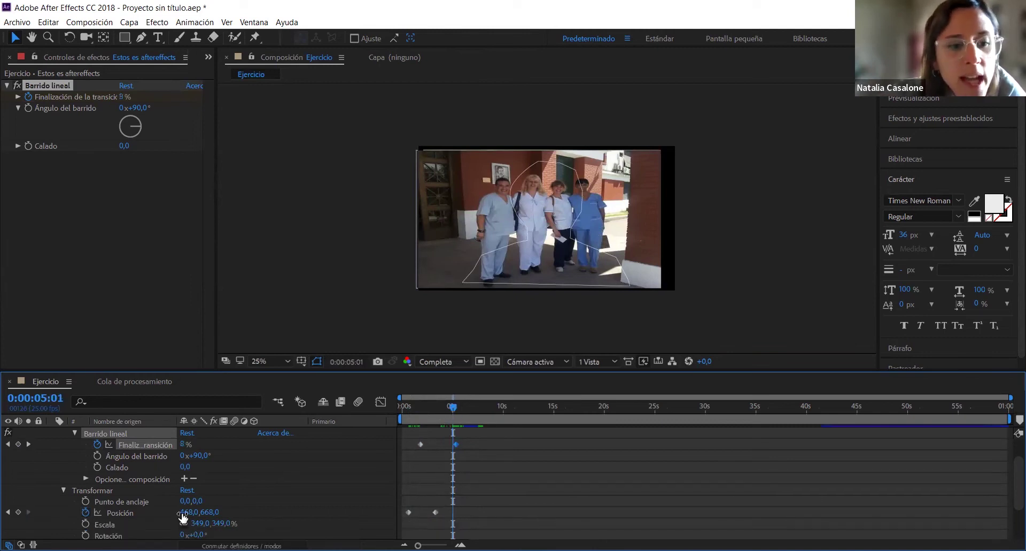
left_click(85, 511)
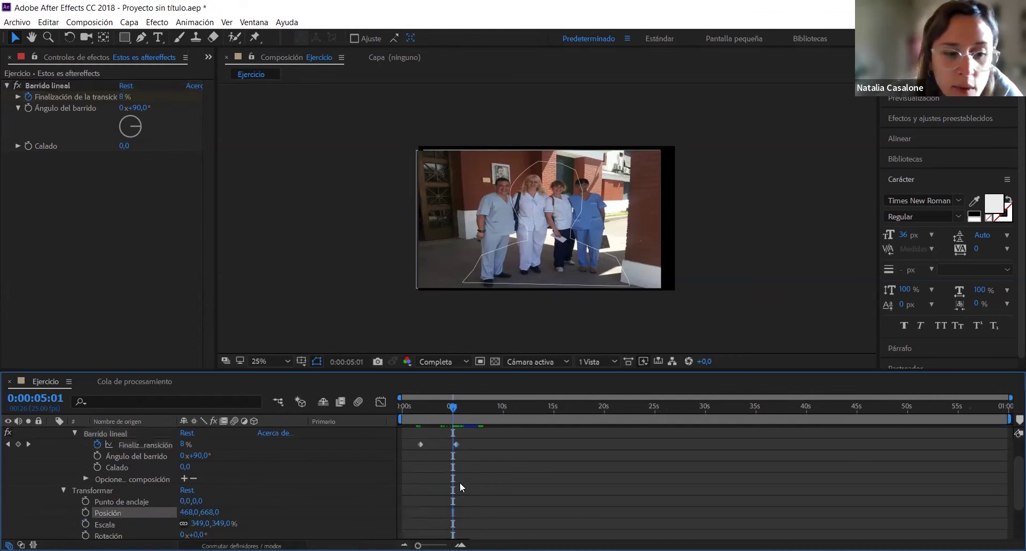
- Preview the text's wipe on its own from 0:00:02:00
mouse_move(454, 409)
left_mouse_down()
mouse_move(435, 409)
mouse_move(450, 416)
left_mouse_up()
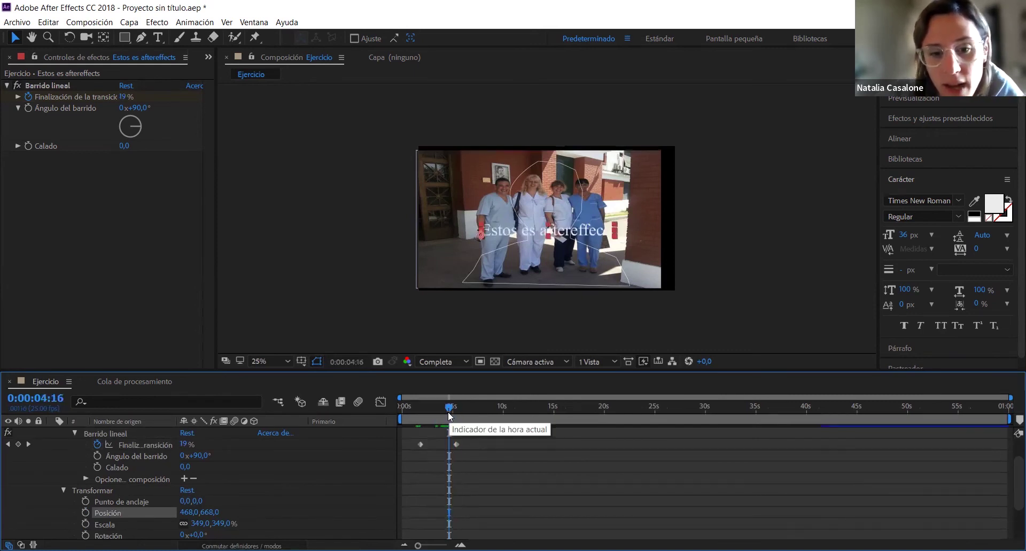
left_click(422, 410)
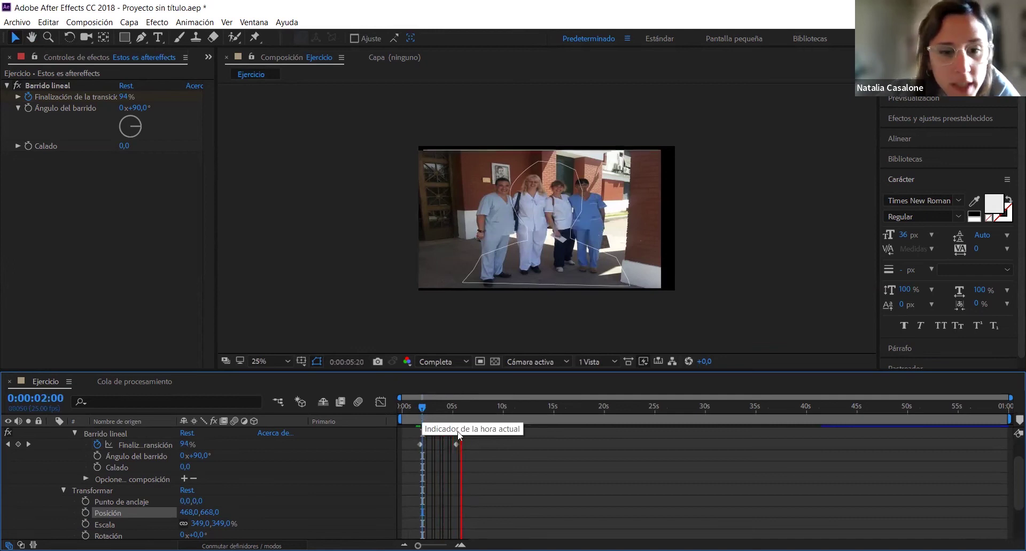
key("space")
- Extend the text layer's end to about 27 s and preview the wipe from 0:00:02:18
scroll(463, 445, "up", 1)
left_click_drag(453, 433, 675, 435)
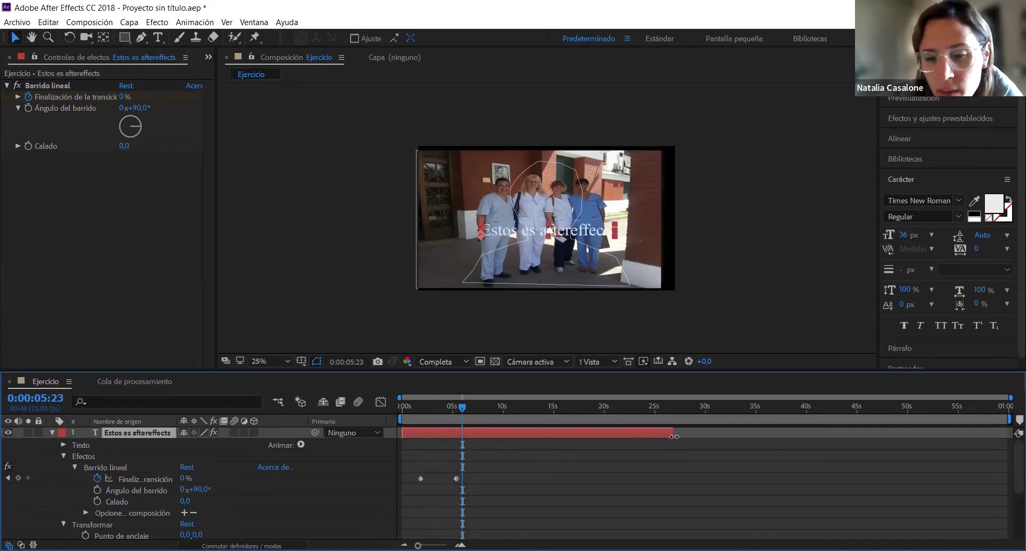
left_click_drag(460, 409, 427, 412)
key("space")
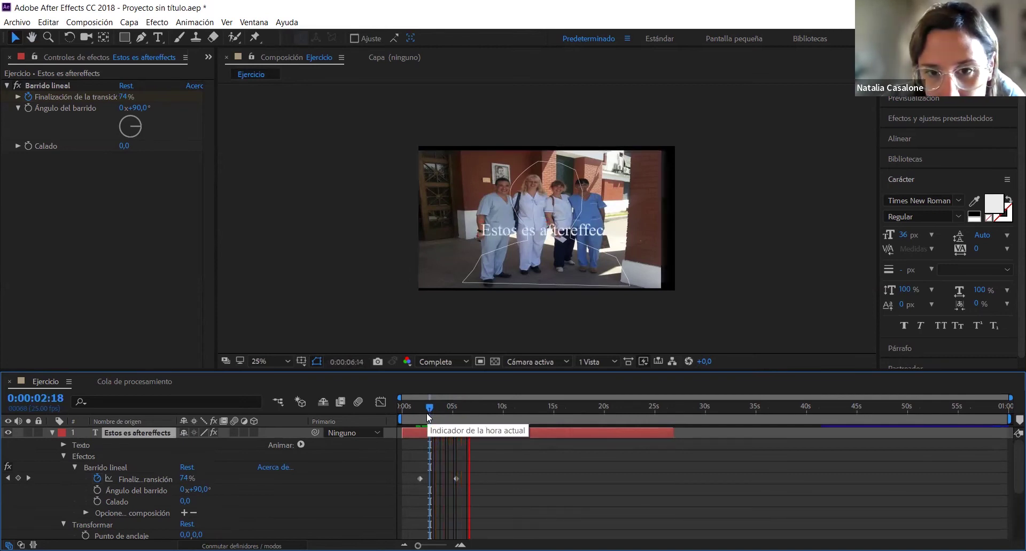
key("space")
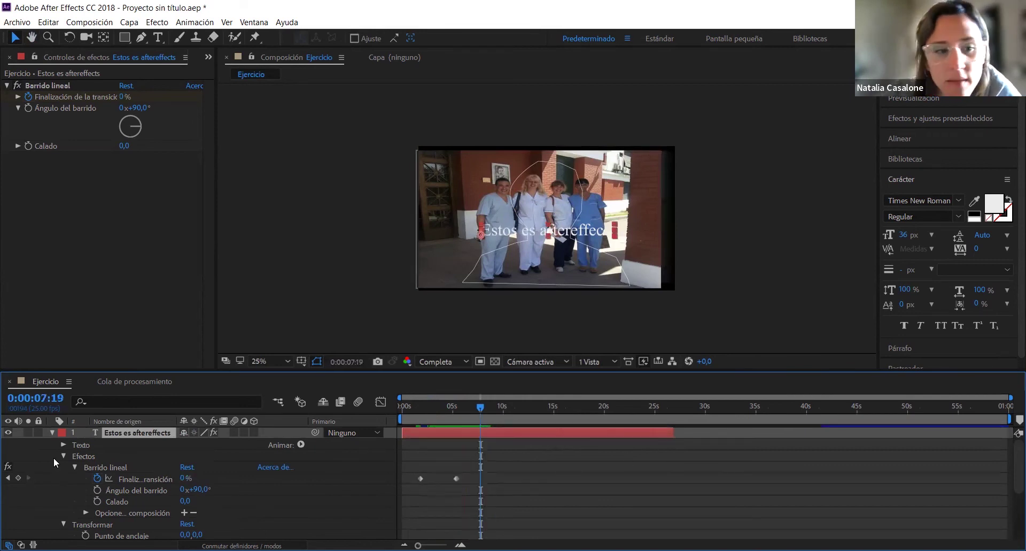
left_click(52, 433)
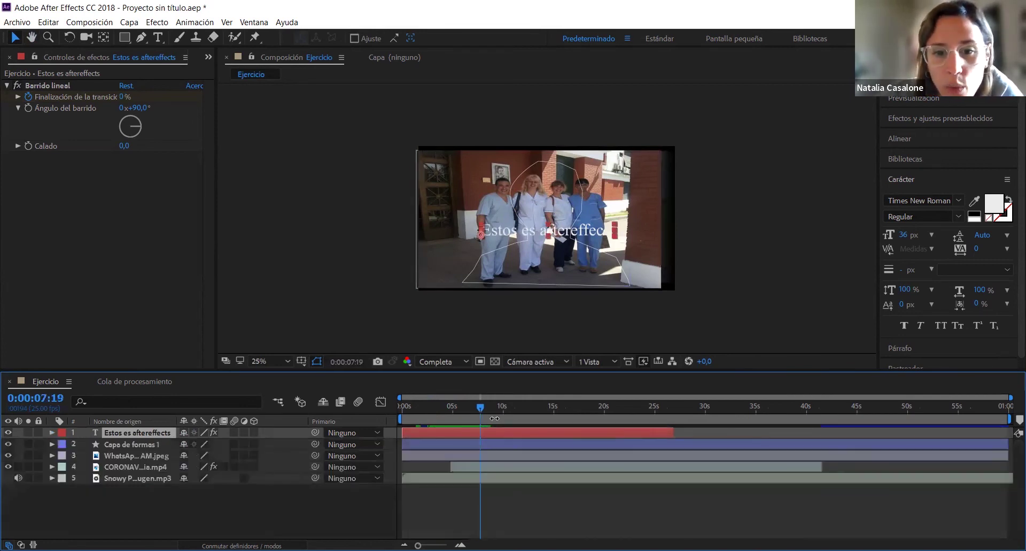
left_click_drag(477, 409, 504, 413)
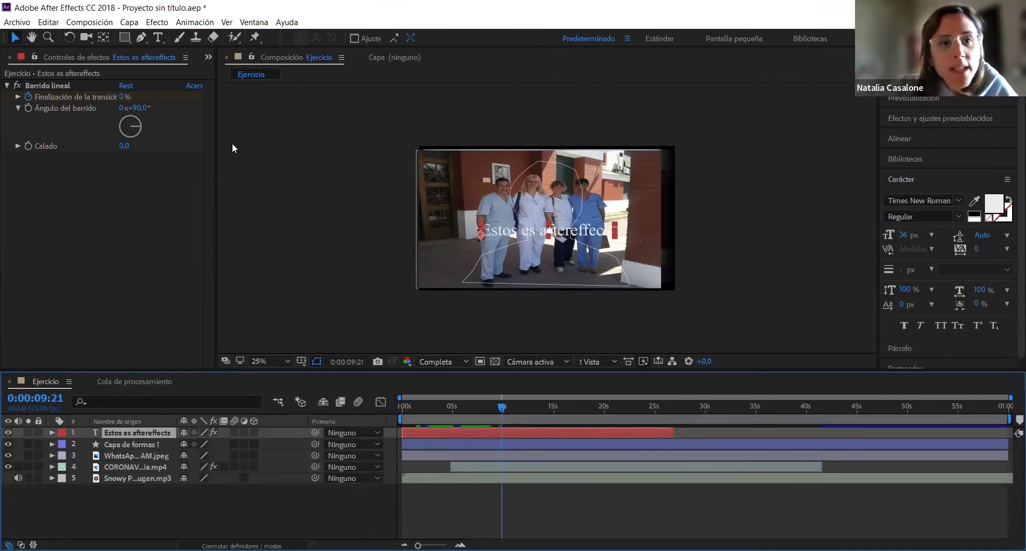
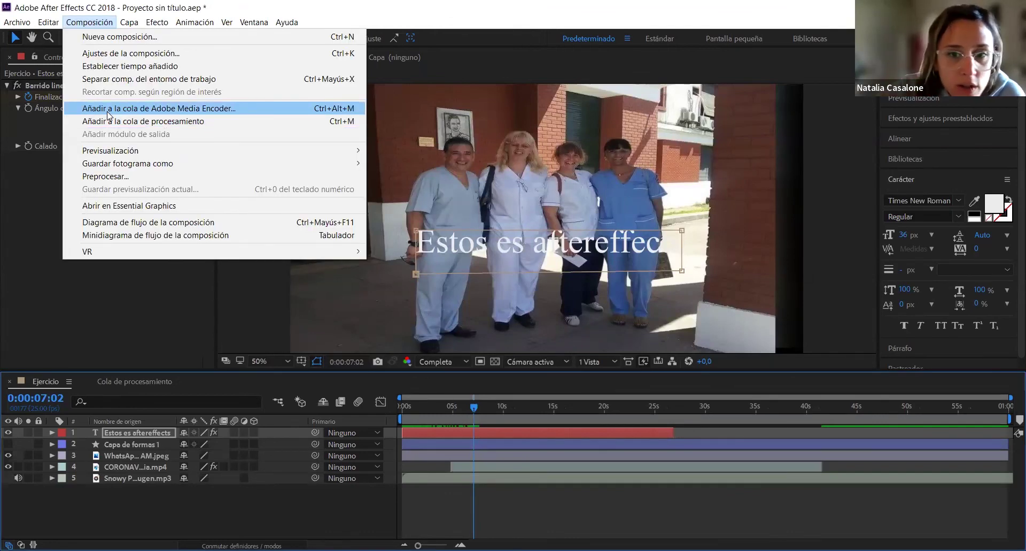
- Add the Ejercicio composition to the Adobe Media Encoder queue
left_click(140, 109)
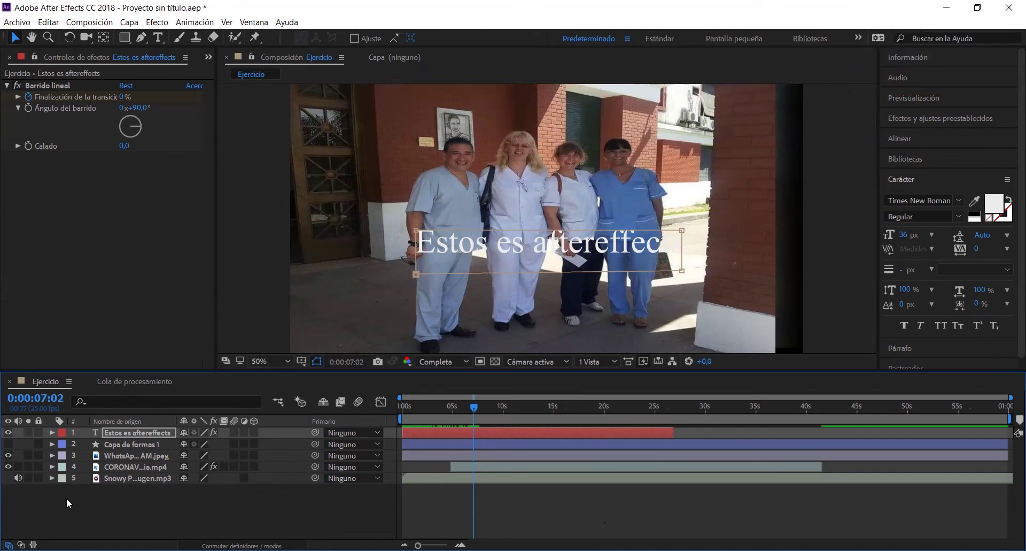
- Hide the CORONAV video and WhatsApp photo layers and mute the Snowy music layer
left_click(15, 485)
left_click(8, 467)
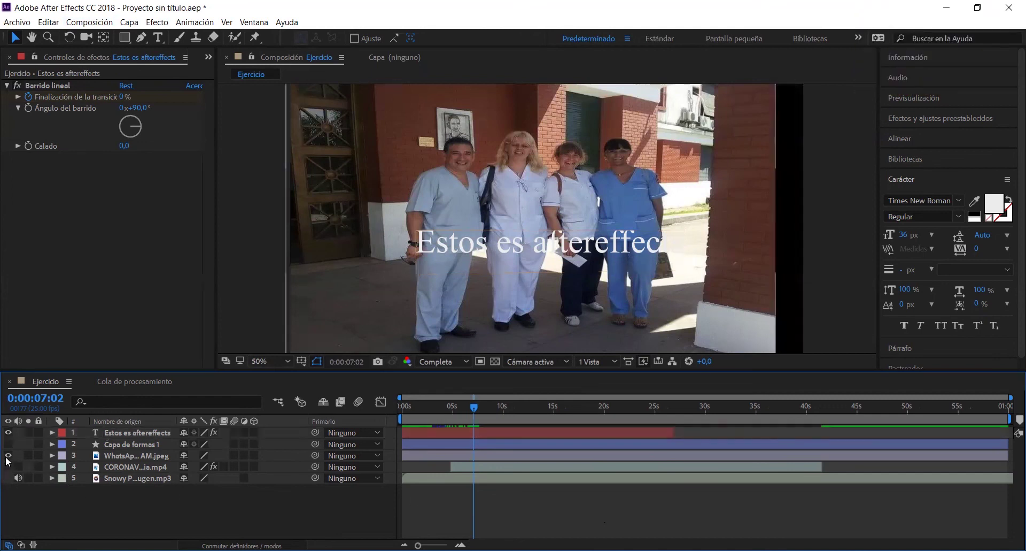
left_click(9, 466)
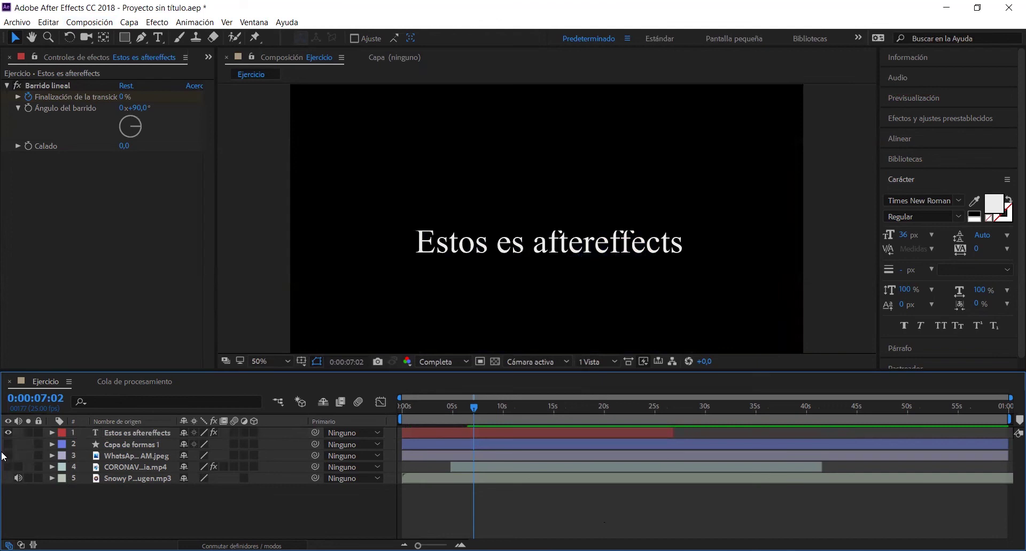
left_click(18, 478)
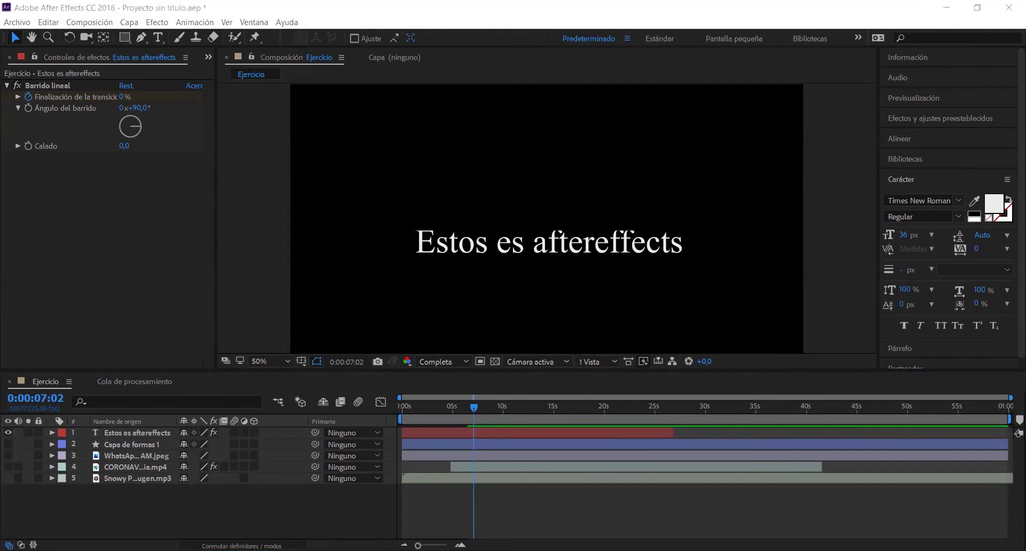
- Restore the program window from its maximized size
left_click(91, 481)
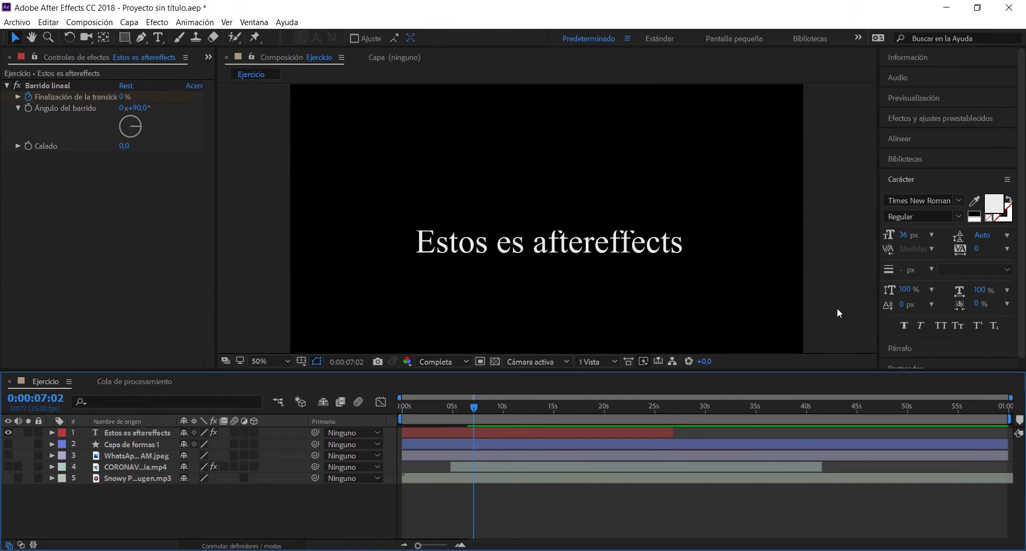
left_click(984, 8)
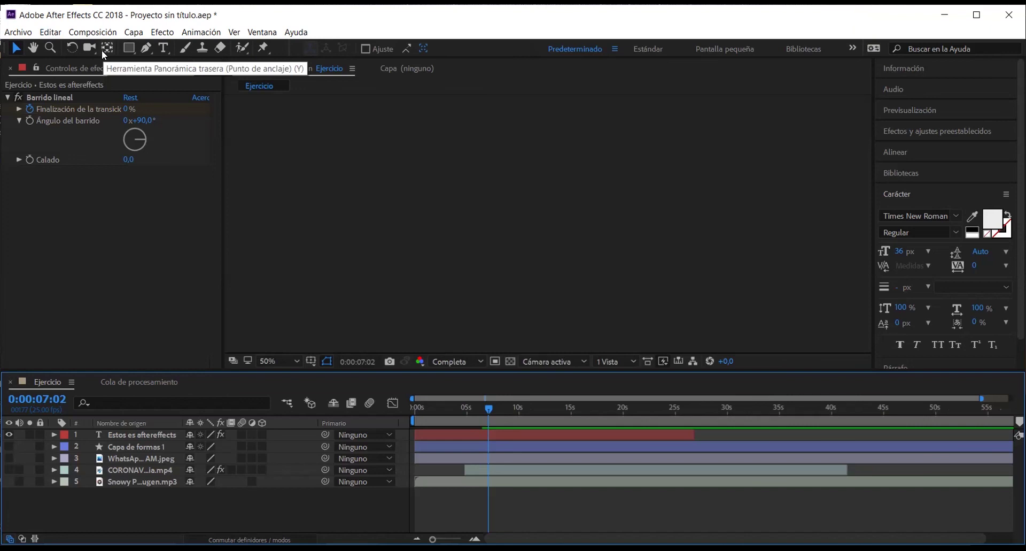
- Turn on the transparency grid for the Ejercicio composition and check the "Estos es aftereffects" text layer against it
left_click(507, 362)
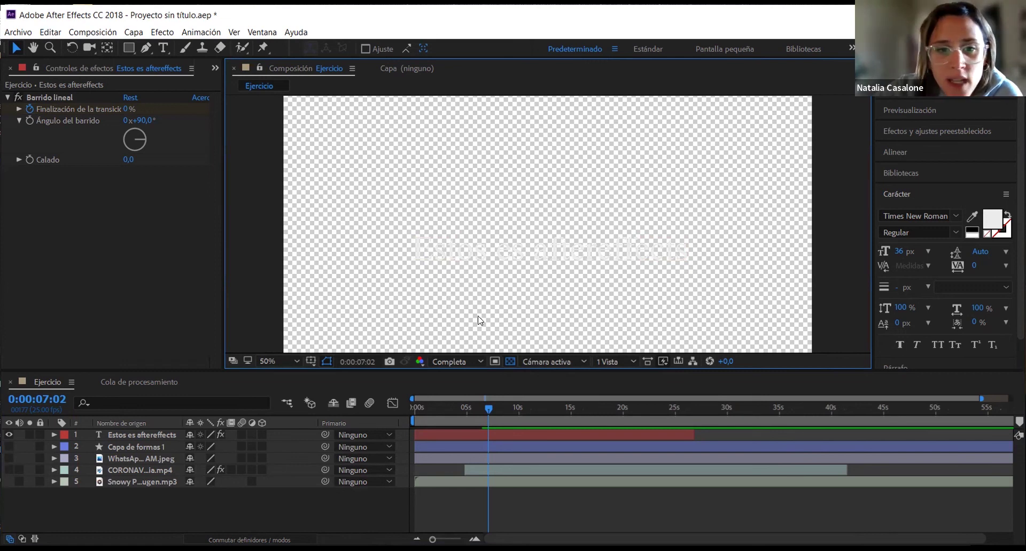
left_click(139, 432)
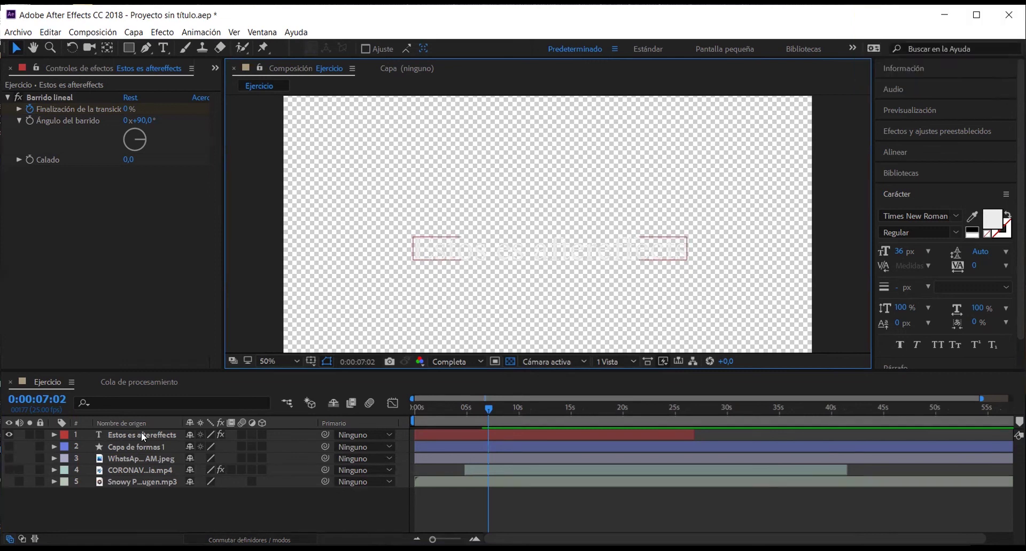
left_click(114, 436)
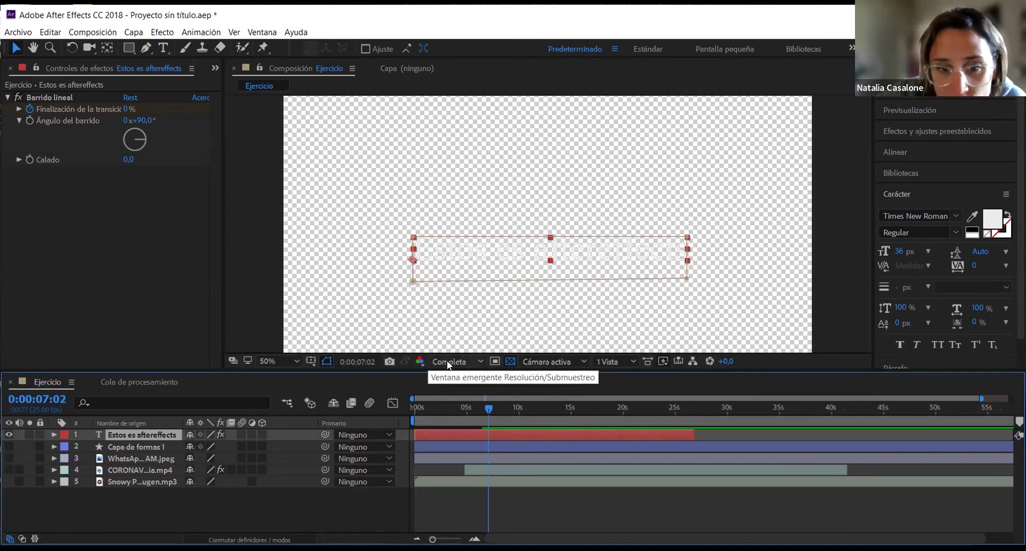
left_click(511, 361)
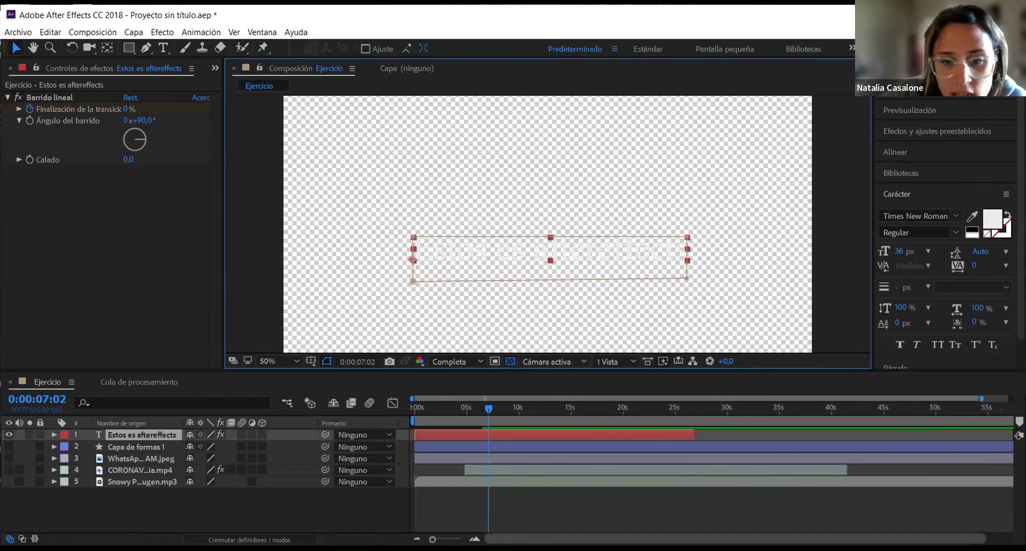
left_click(109, 33)
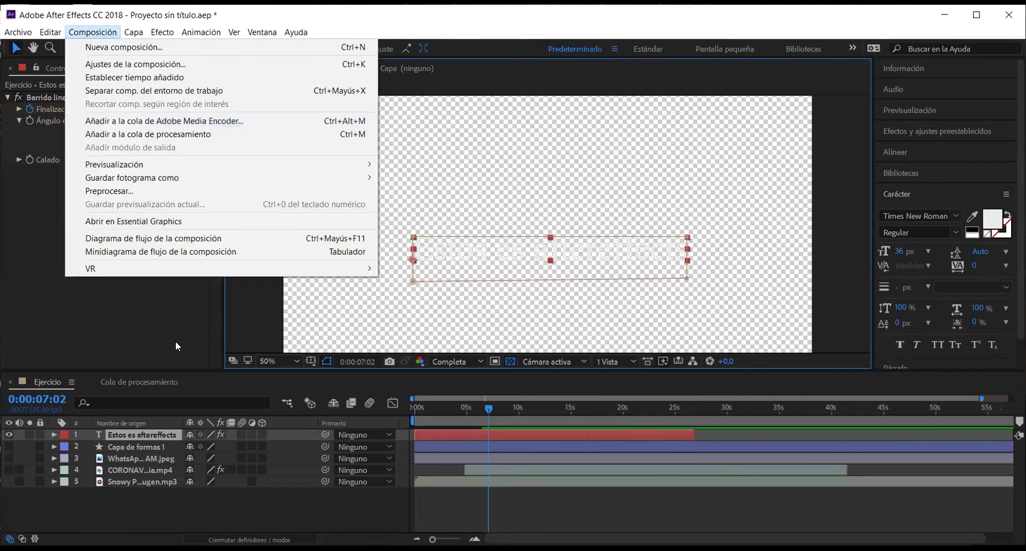
left_click(258, 321)
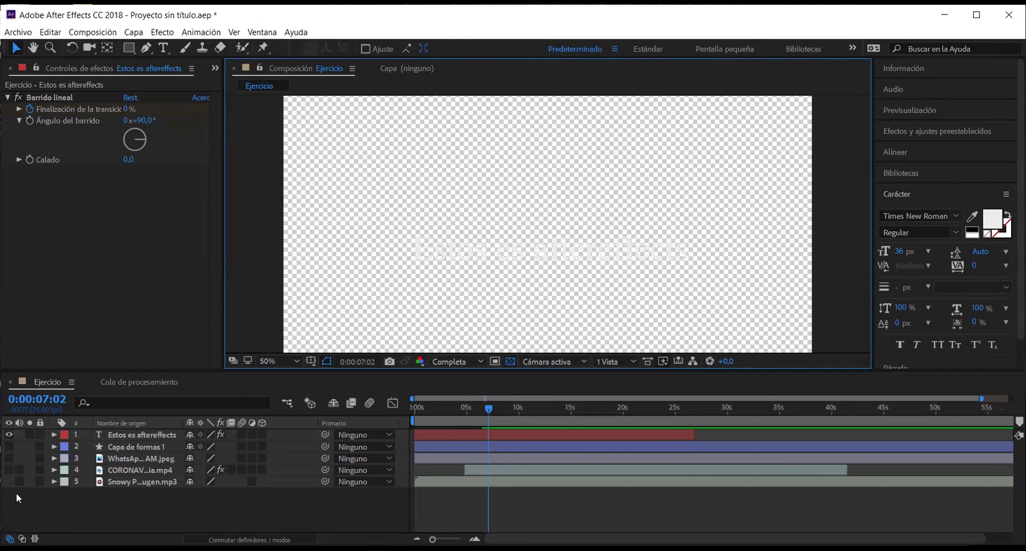
- Make the WhatsApp photo layer visible again and add the Ejercicio composition to the Adobe Media Encoder queue
left_click(9, 459)
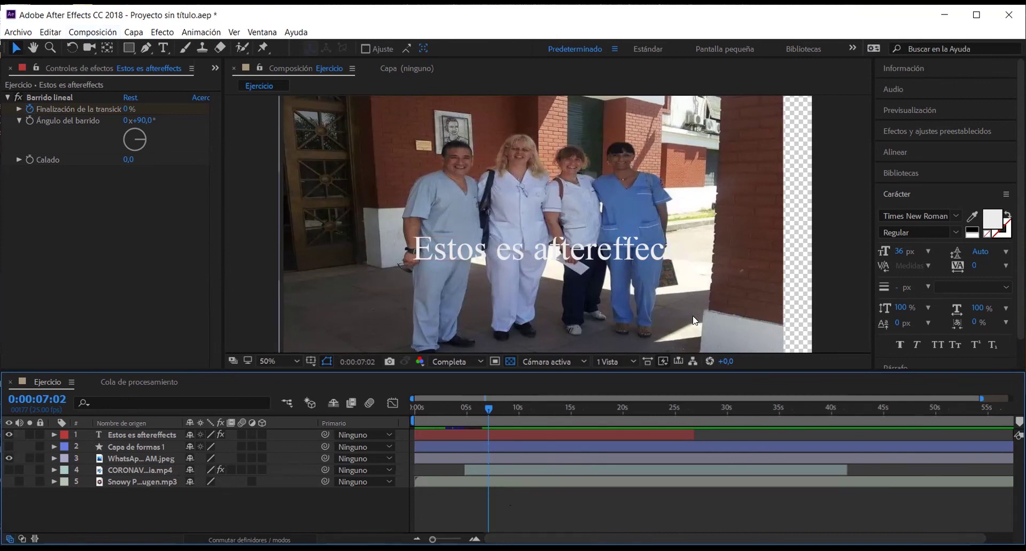
left_click(110, 35)
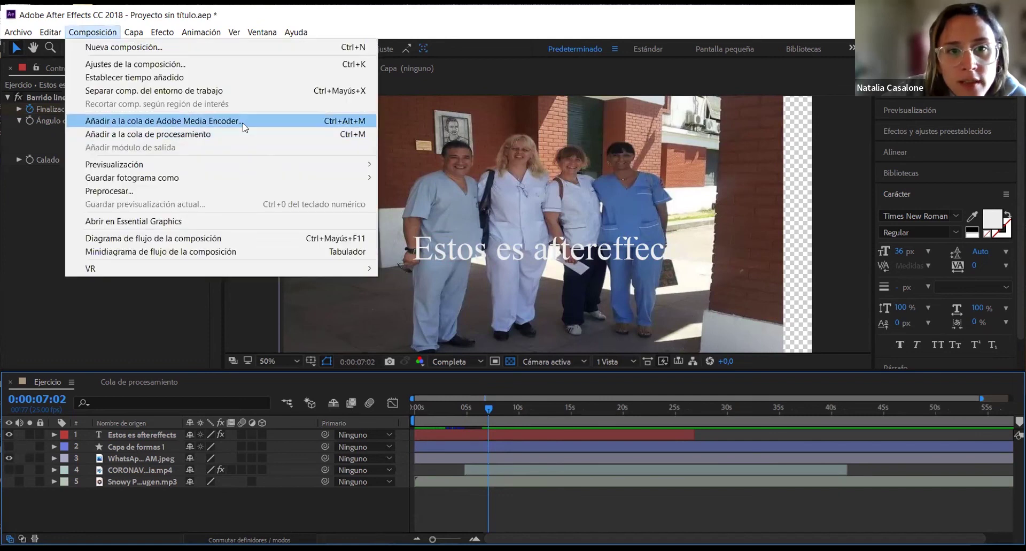
left_click(161, 119)
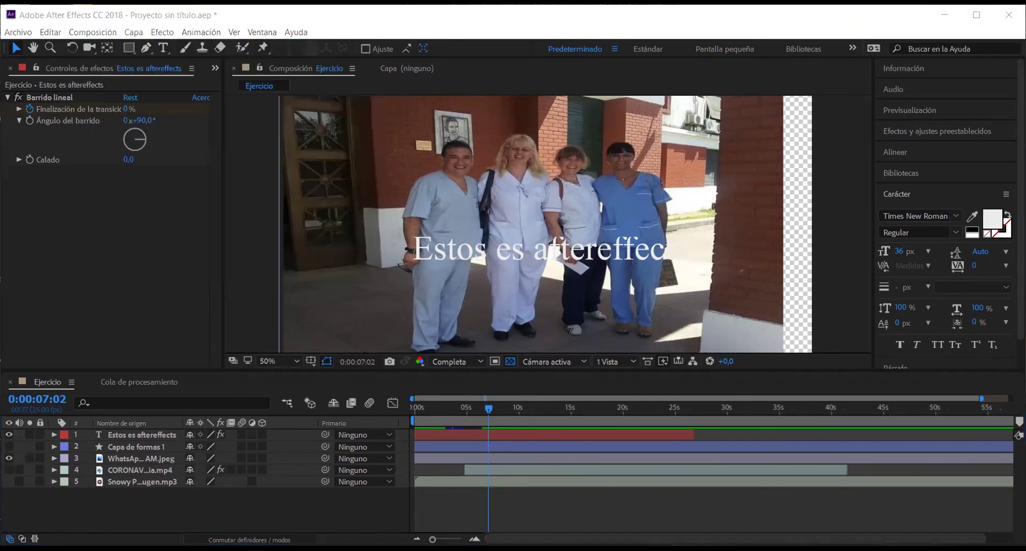